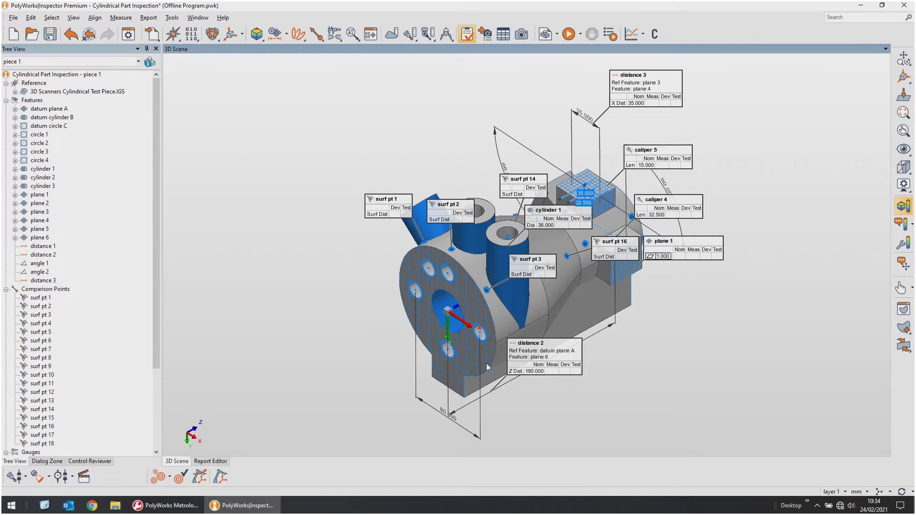
# Open the measurement properties of datum plane A and add the guiding message "Probe 5 points spaced around the border of the face".
pyautogui.moveTo(486, 365); pyautogui.dragTo(516, 328, button='middle')
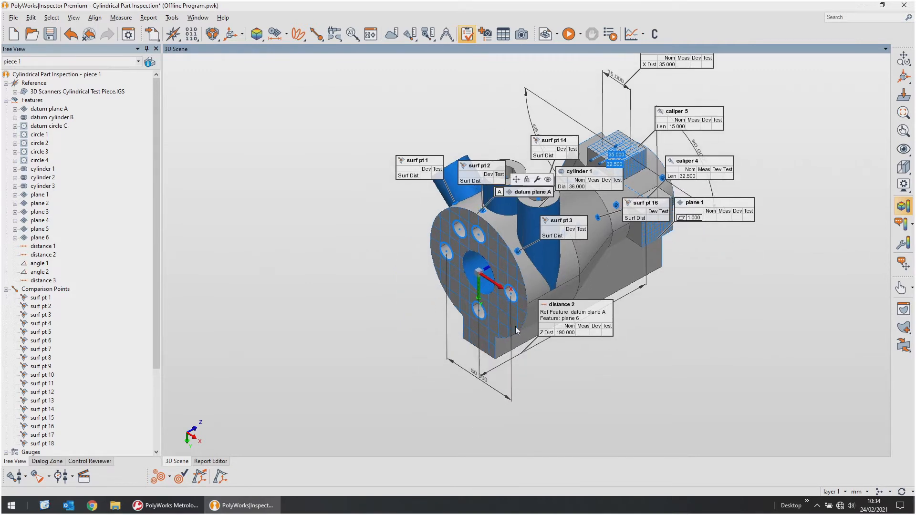
pyautogui.rightClick(54, 110)
pyautogui.click(85, 332)
pyautogui.click(47, 109)
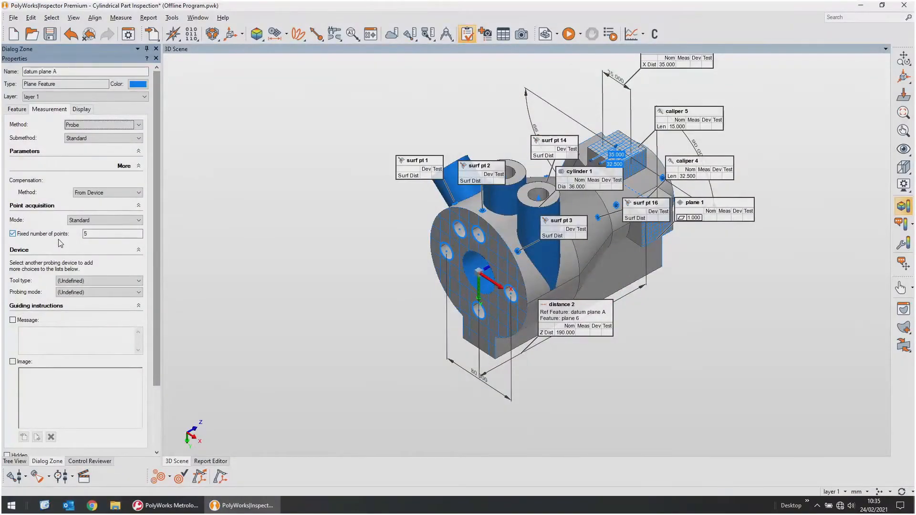
pyautogui.click(19, 321)
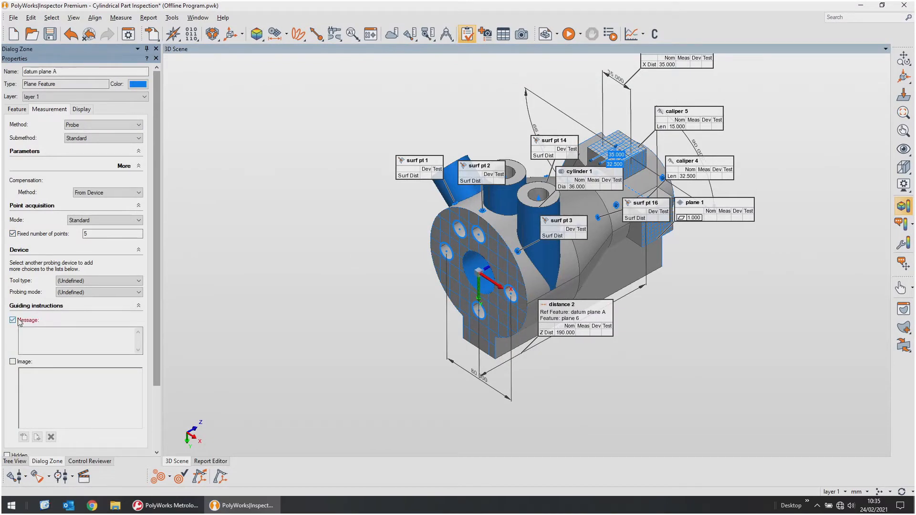
pyautogui.click(53, 338)
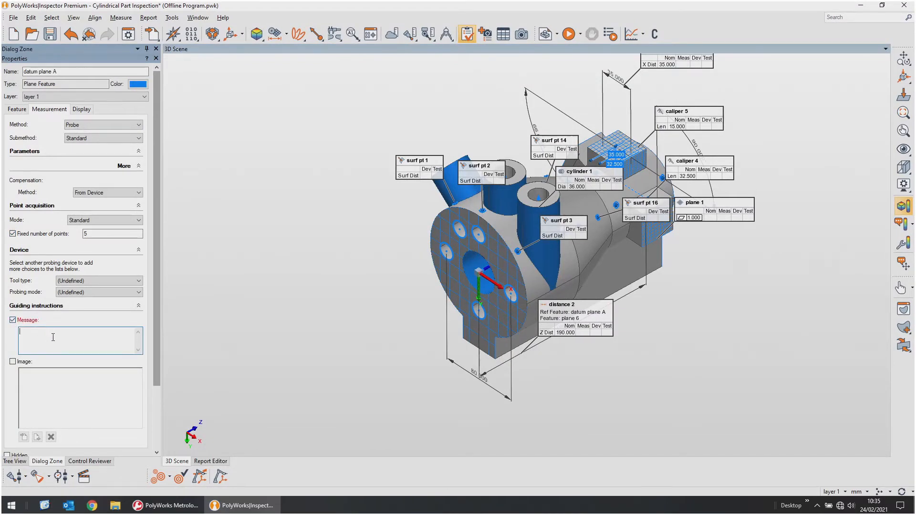
pyautogui.write('Probe 5 points spaced around the border of the face')
# Attach Probe Part 1.jpg as the guiding image for datum plane A and apply the properties.
pyautogui.moveTo(155, 297); pyautogui.dragTo(156, 333)
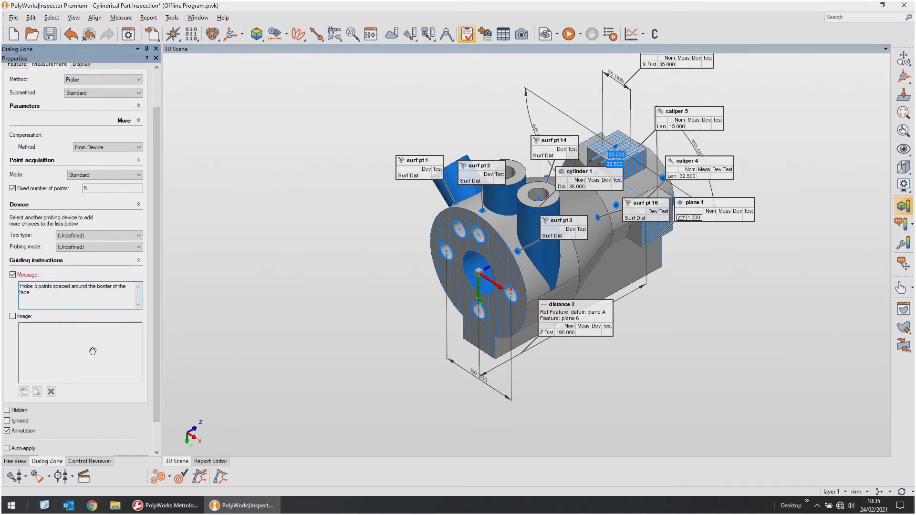
pyautogui.click(13, 316)
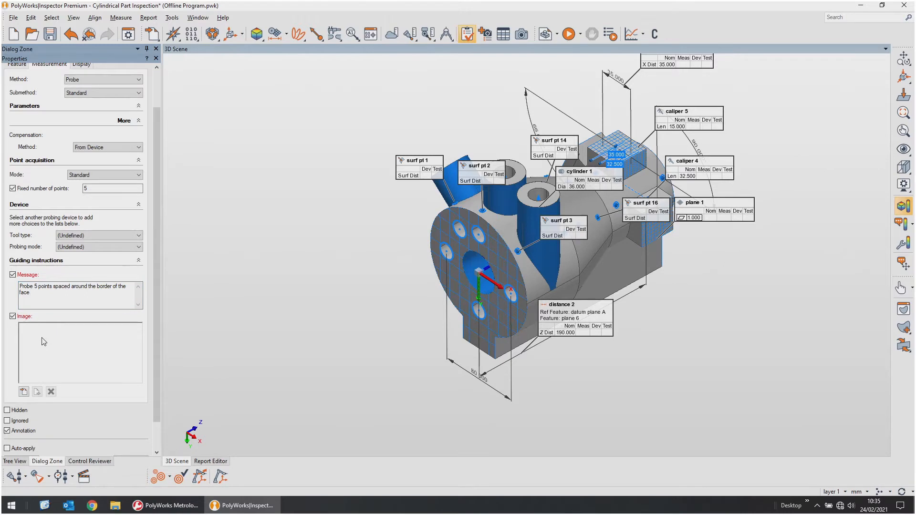
pyautogui.click(23, 392)
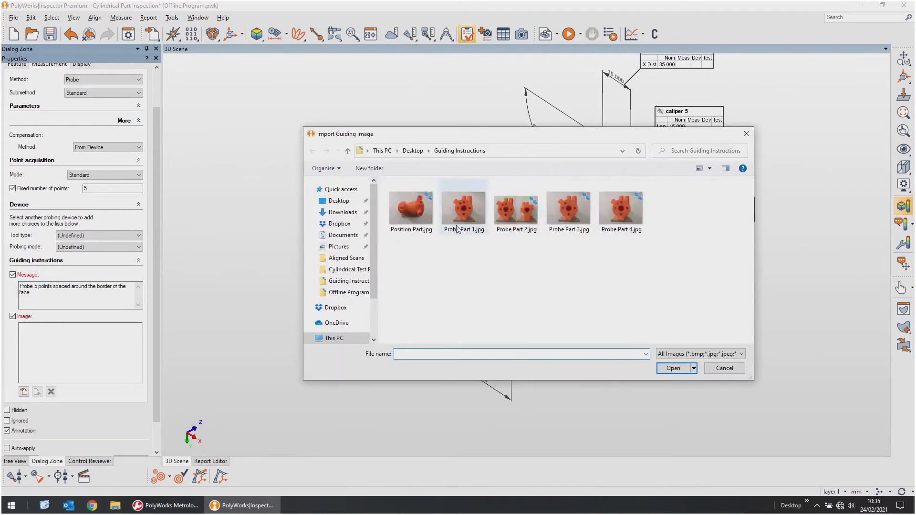
pyautogui.click(456, 215)
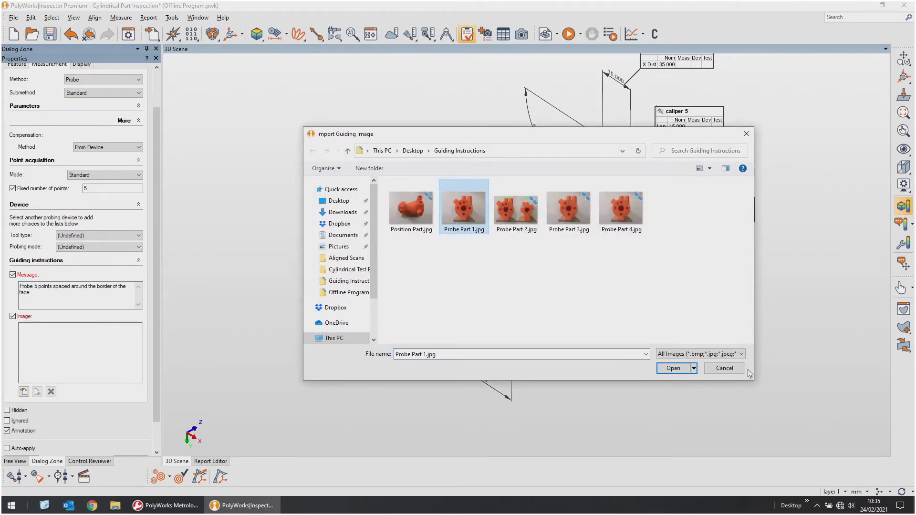
pyautogui.click(673, 368)
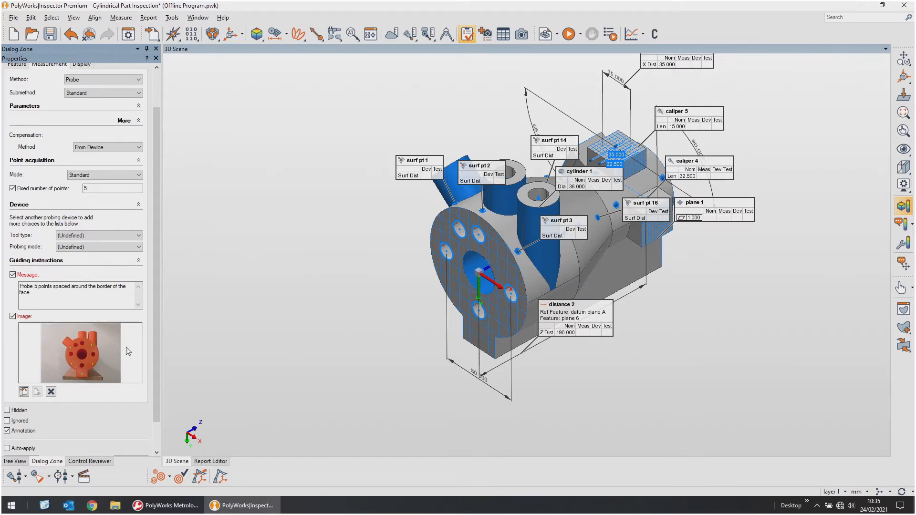
pyautogui.scroll(-2, 102, 420)
pyautogui.click(32, 446)
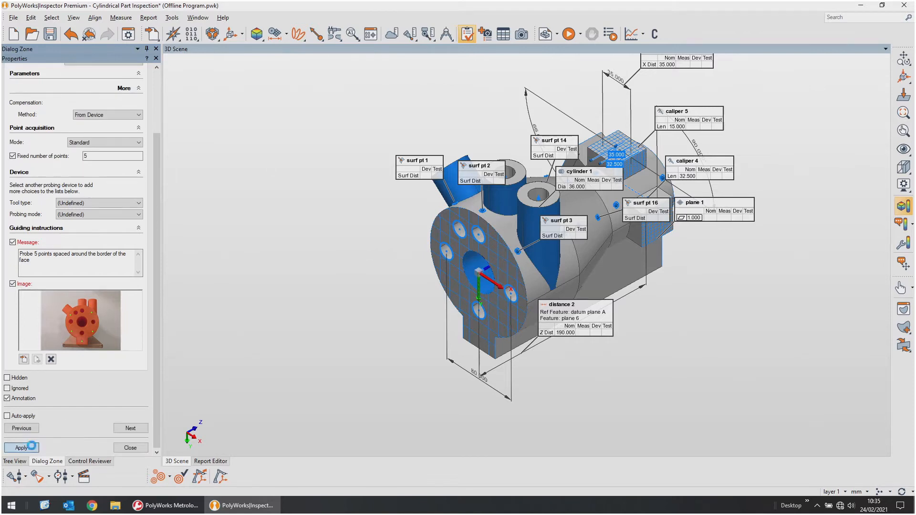
# Give datum cylinder B the guiding message "Probe 3 points at one end of the cylinder, then 3 points at the other end.".
pyautogui.click(121, 428)
pyautogui.moveTo(156, 138); pyautogui.dragTo(157, 72)
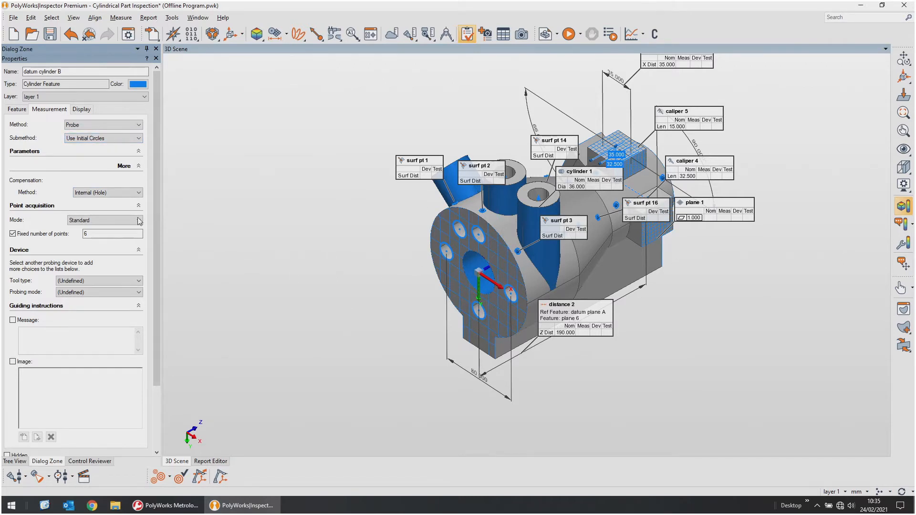
pyautogui.scroll(-2, 155, 215)
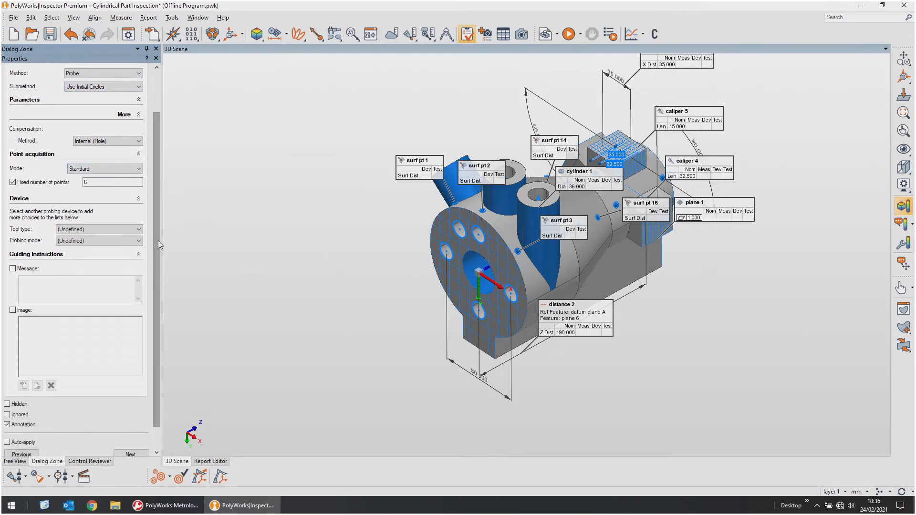
pyautogui.click(27, 268)
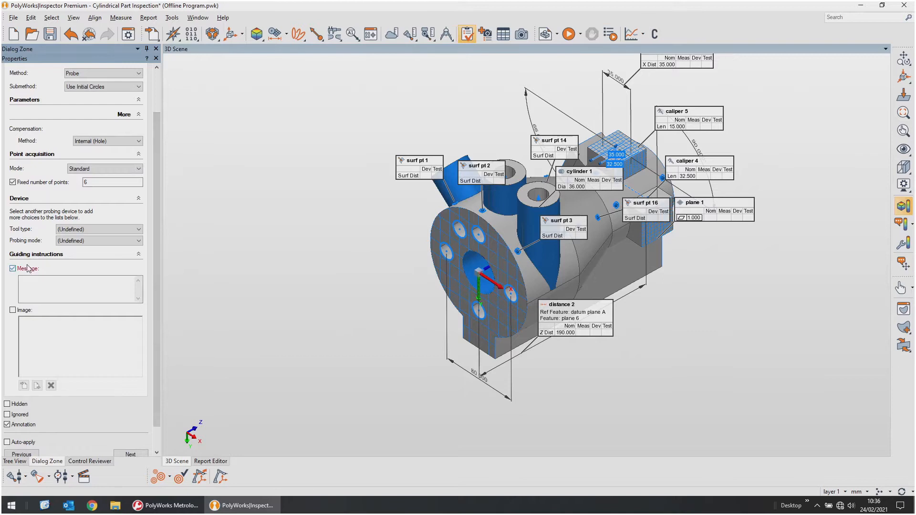
pyautogui.click(50, 286)
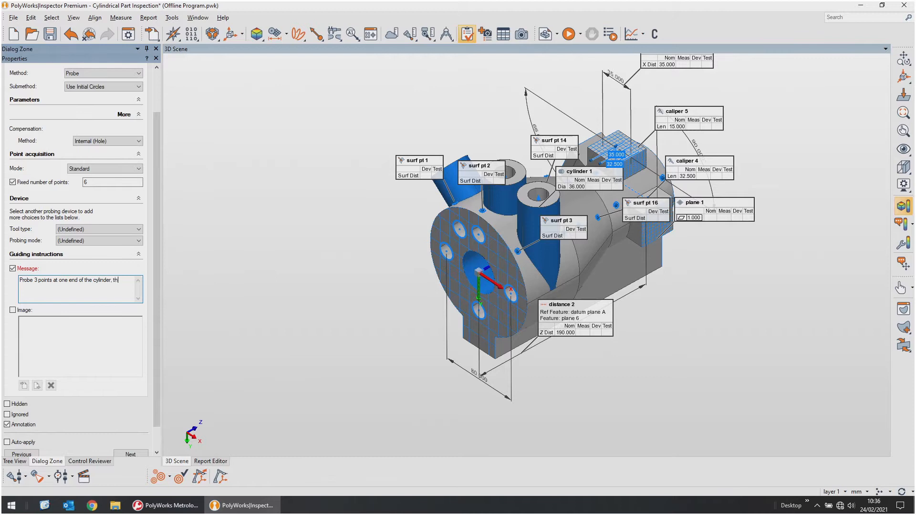
pyautogui.write('poni')
pyautogui.write('ints at th')
pyautogui.write('e other ned')
pyautogui.write('nd.')
# Attach Probe Part 2.jpg as the guiding image for datum cylinder B and apply the properties.
pyautogui.click(27, 311)
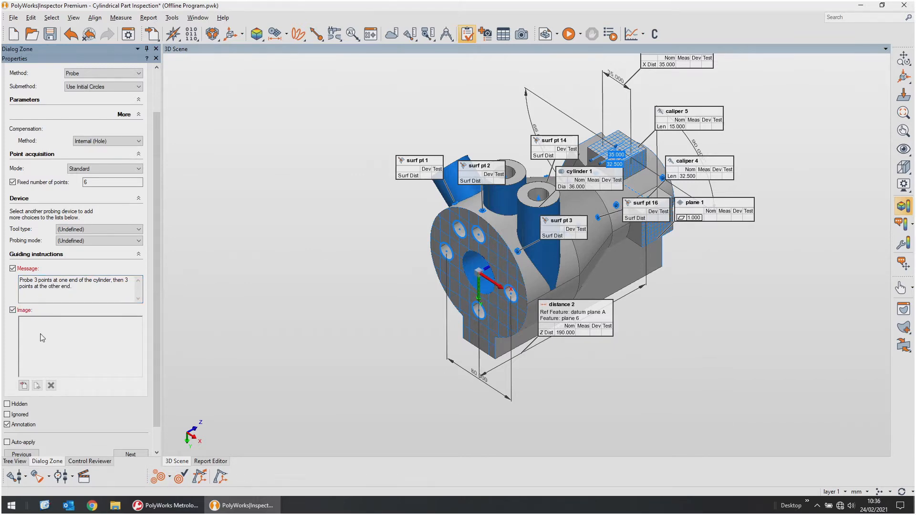
pyautogui.click(23, 385)
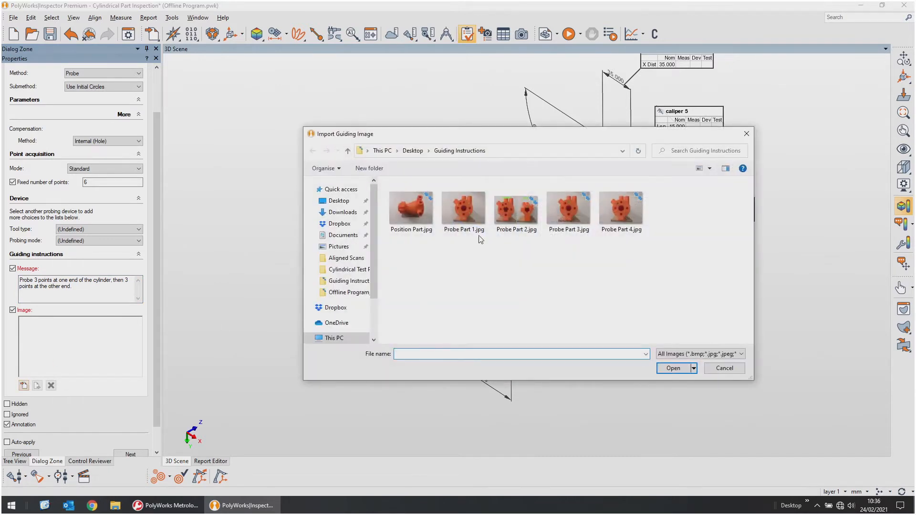
pyautogui.click(499, 215)
pyautogui.doubleClick(499, 216)
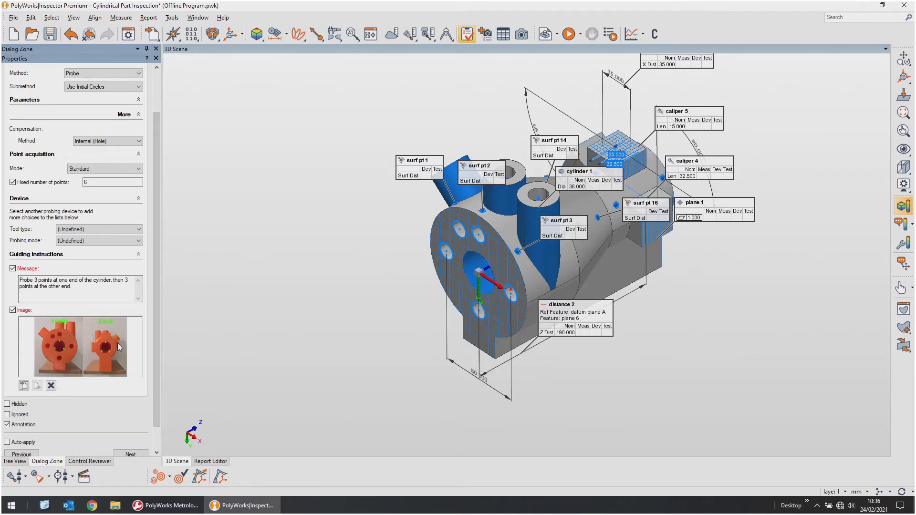
pyautogui.scroll(-1, 73, 389)
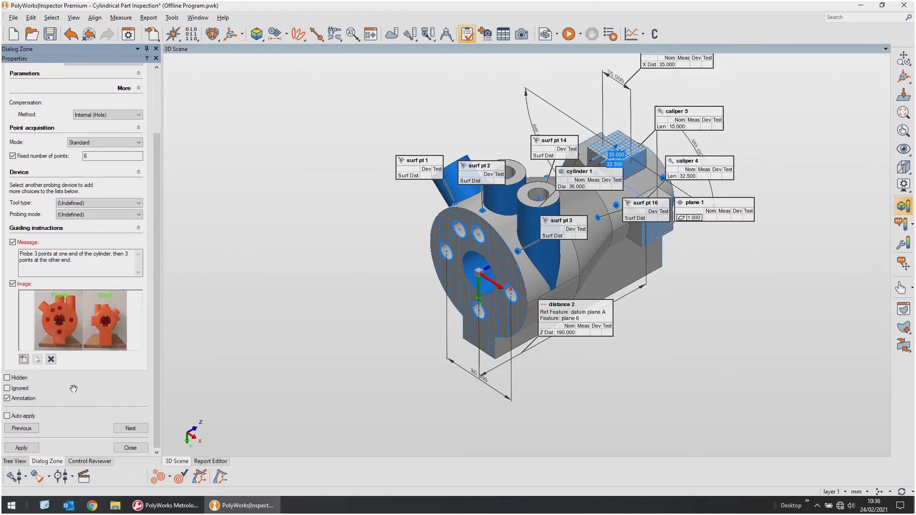
pyautogui.click(40, 448)
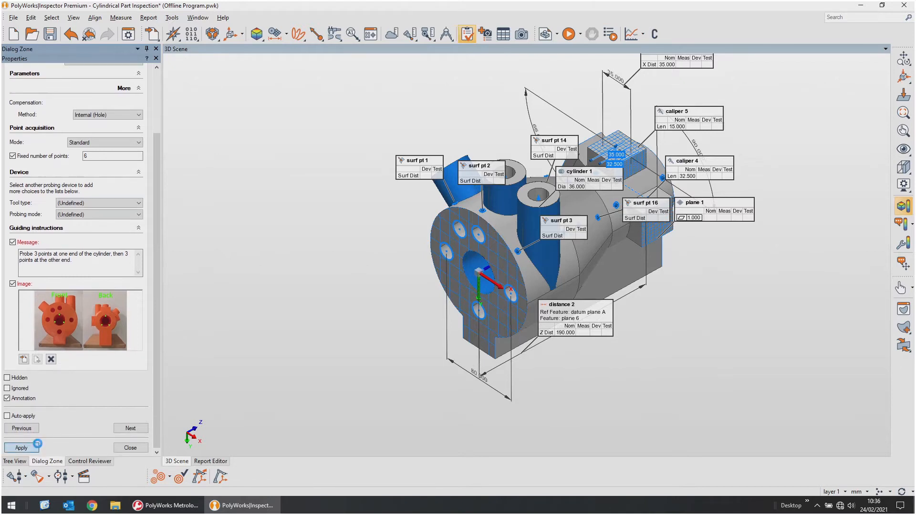
# Give datum circle C the guiding message "Probe 4 points, one in each quadrant.".
pyautogui.click(122, 428)
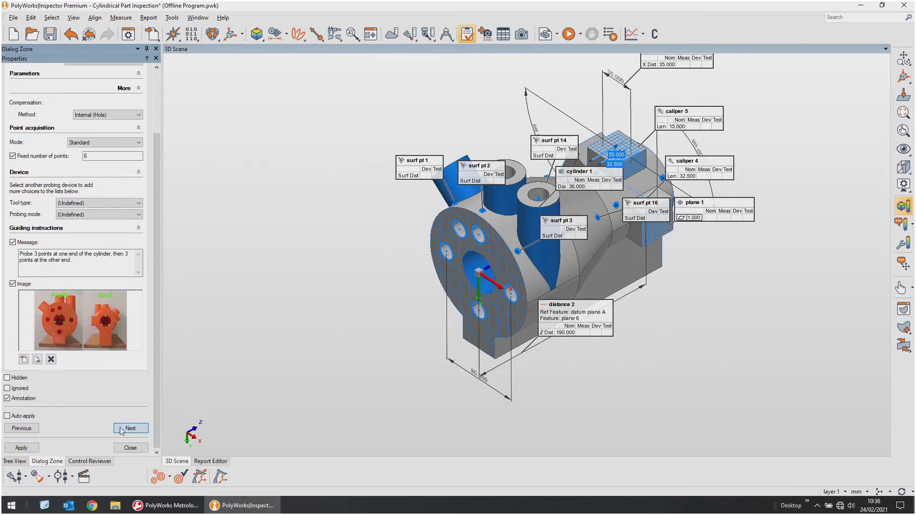
pyautogui.scroll(3, 160, 124)
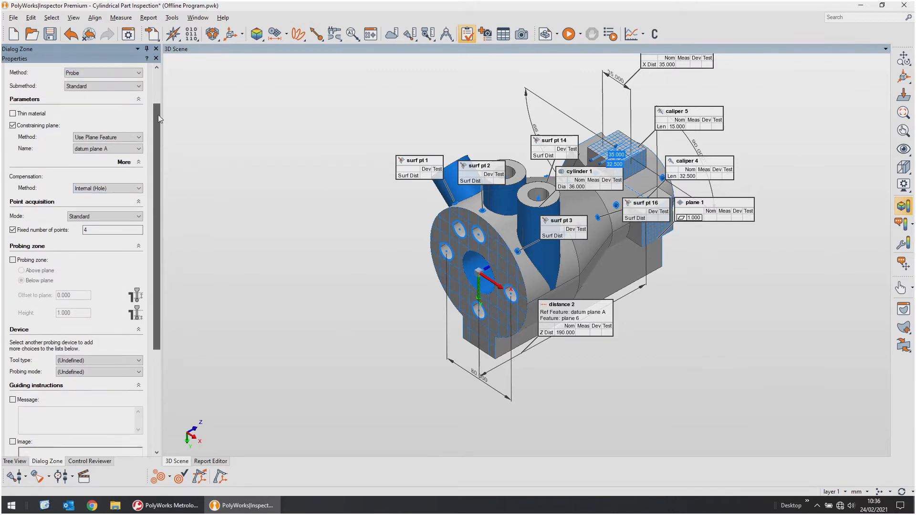
pyautogui.scroll(-3, 72, 103)
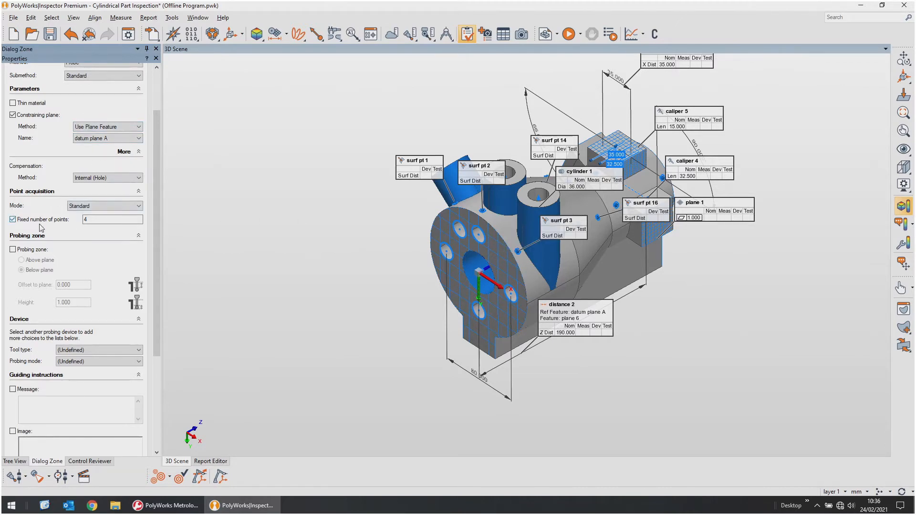
pyautogui.scroll(-3, 153, 219)
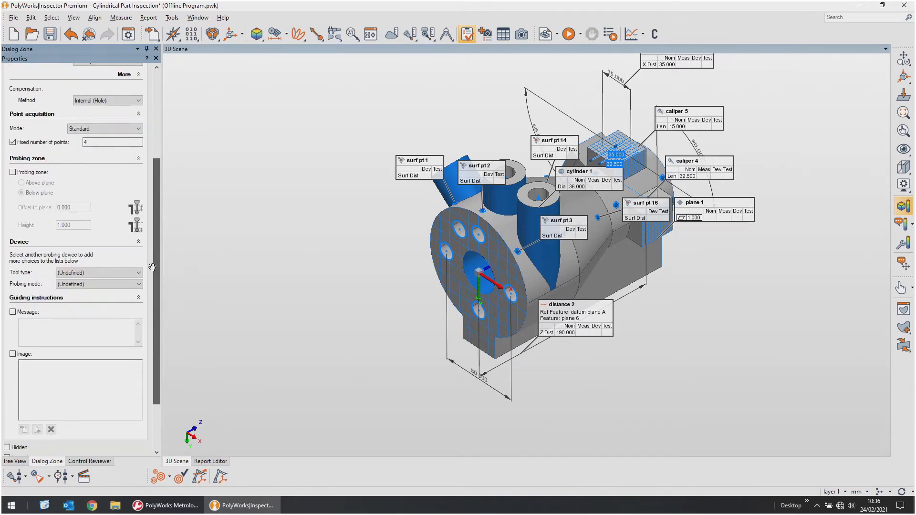
pyautogui.scroll(5, 482, 245)
pyautogui.scroll(6, 482, 245)
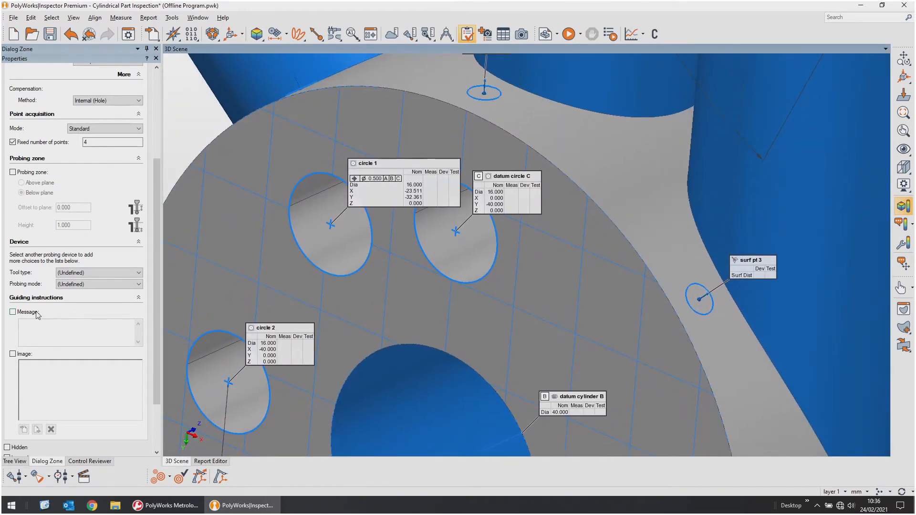
pyautogui.click(13, 312)
pyautogui.click(62, 326)
pyautogui.write('Pro')
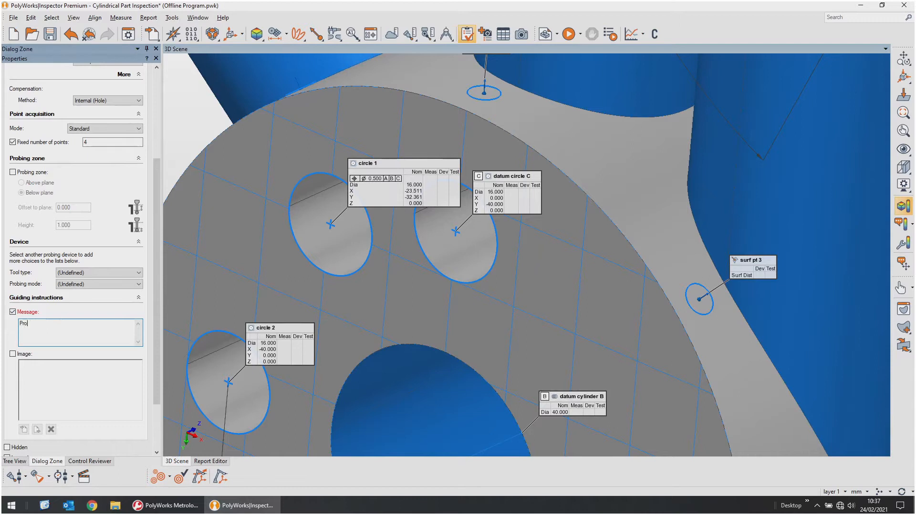
pyautogui.write('be 4 points, on')
pyautogui.press('BackSpace')
pyautogui.write('one in each quadrant.')
# Attach Probe Part 3.jpg as the guiding image for datum circle C and close its properties.
pyautogui.click(29, 354)
pyautogui.click(28, 431)
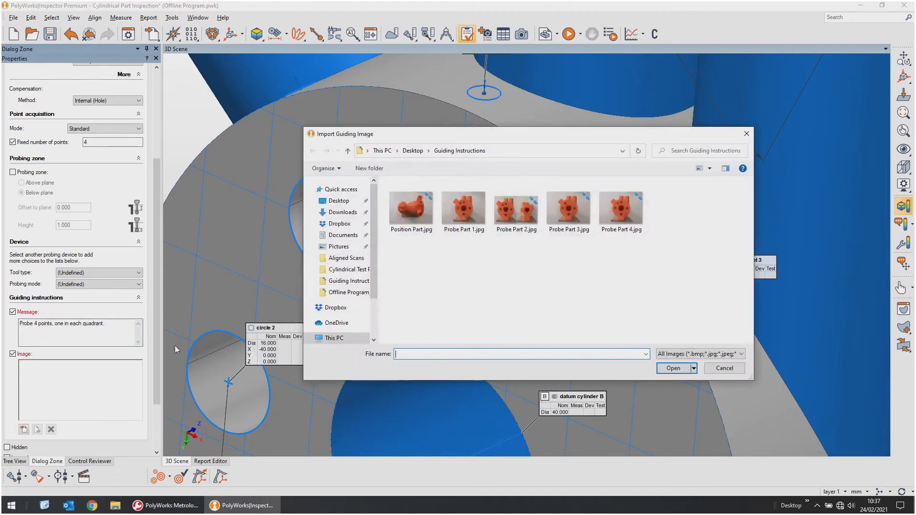
pyautogui.doubleClick(562, 216)
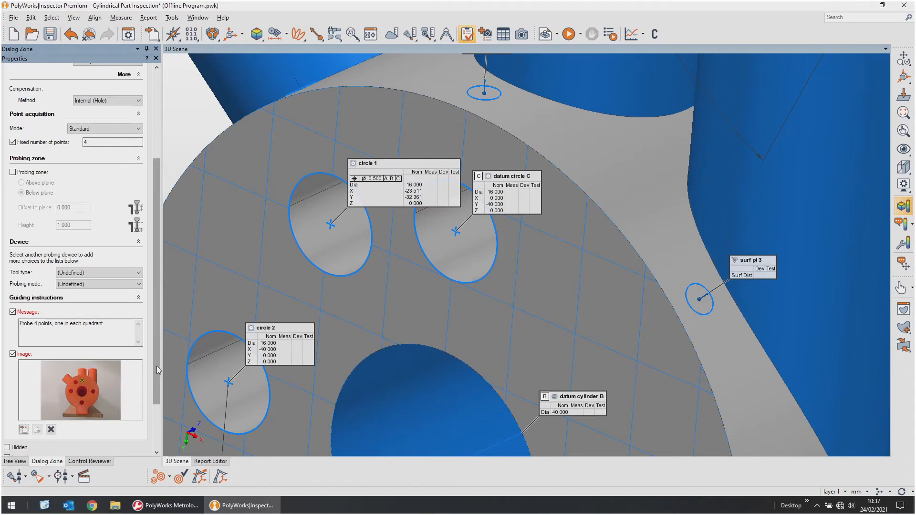
pyautogui.moveTo(157, 365); pyautogui.dragTo(156, 411)
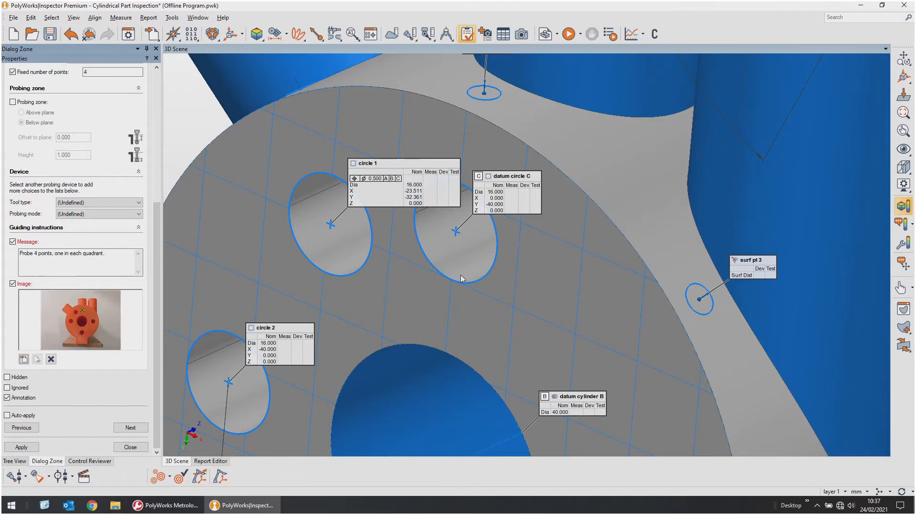
pyautogui.moveTo(541, 214)
pyautogui.click(130, 447)
# Give circle 1 the guiding message "Probe 4 points, one in each quadrant" in its measurement properties.
pyautogui.scroll(-3, 350, 296)
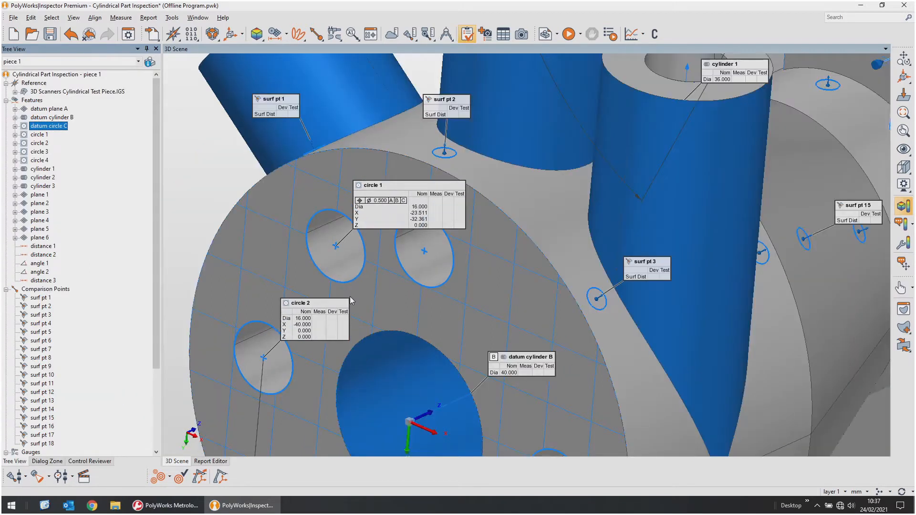
pyautogui.moveTo(350, 296); pyautogui.dragTo(442, 251, button='middle')
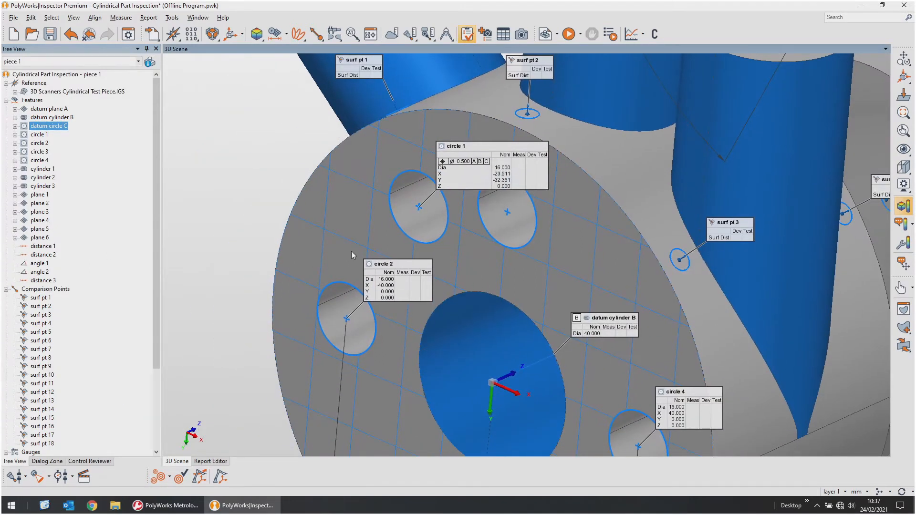
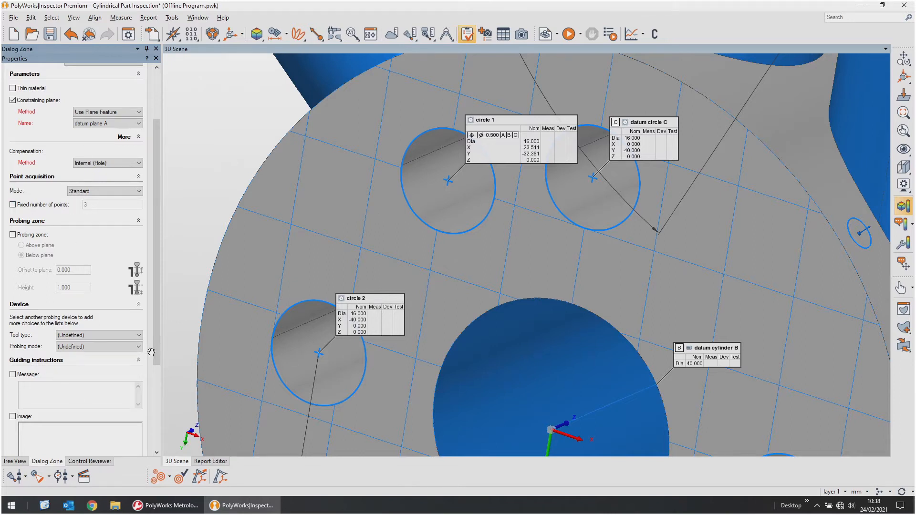
pyautogui.moveTo(151, 352); pyautogui.dragTo(151, 406)
pyautogui.click(28, 289)
pyautogui.click(60, 312)
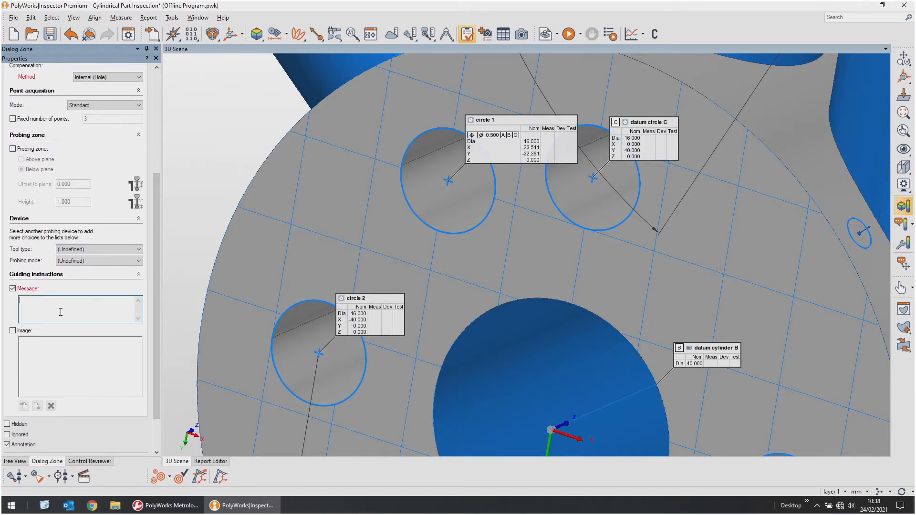
pyautogui.write('Porb')
pyautogui.write('e 4 points, one in each quadrant')
# Attach Probe Part 4.jpg as the guiding image for circle 1.
pyautogui.click(13, 330)
pyautogui.click(23, 406)
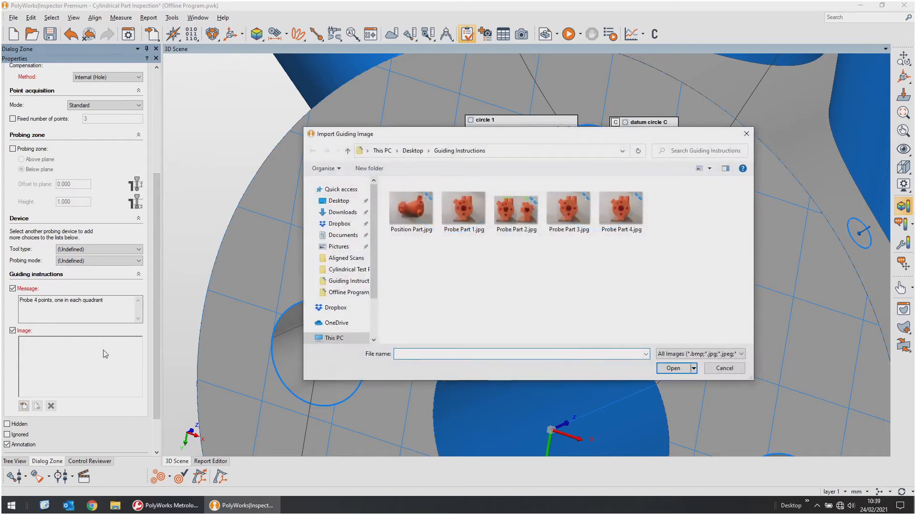
pyautogui.doubleClick(617, 219)
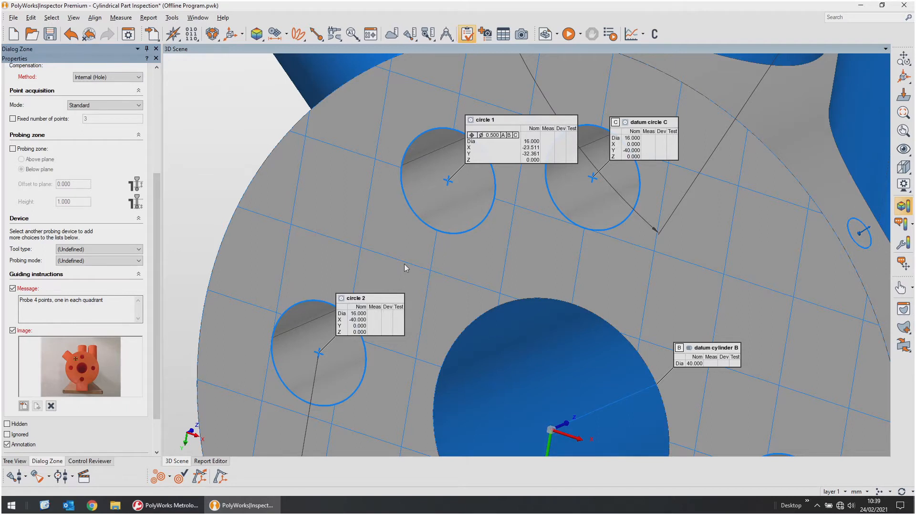
pyautogui.moveTo(455, 288); pyautogui.dragTo(472, 236)
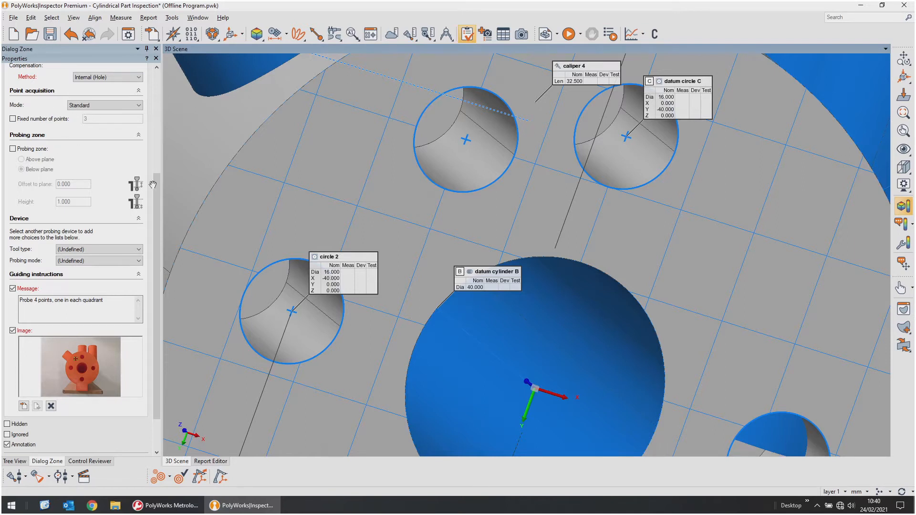
# Set circle 1's point acquisition mode to Guided.
pyautogui.moveTo(152, 184); pyautogui.dragTo(164, 98)
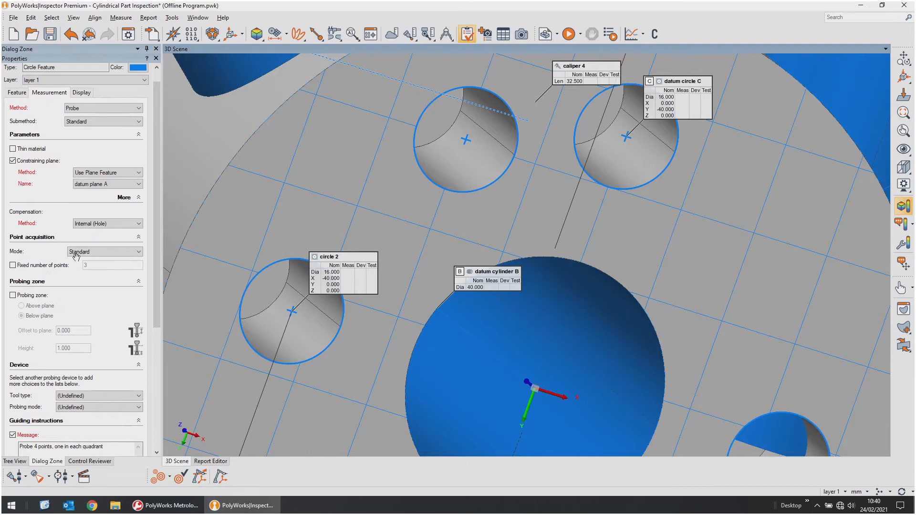
pyautogui.click(110, 252)
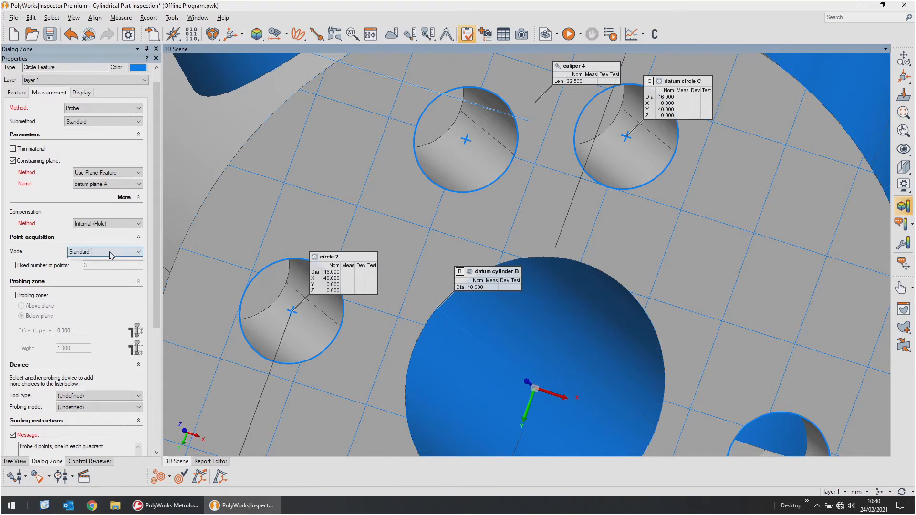
pyautogui.click(93, 267)
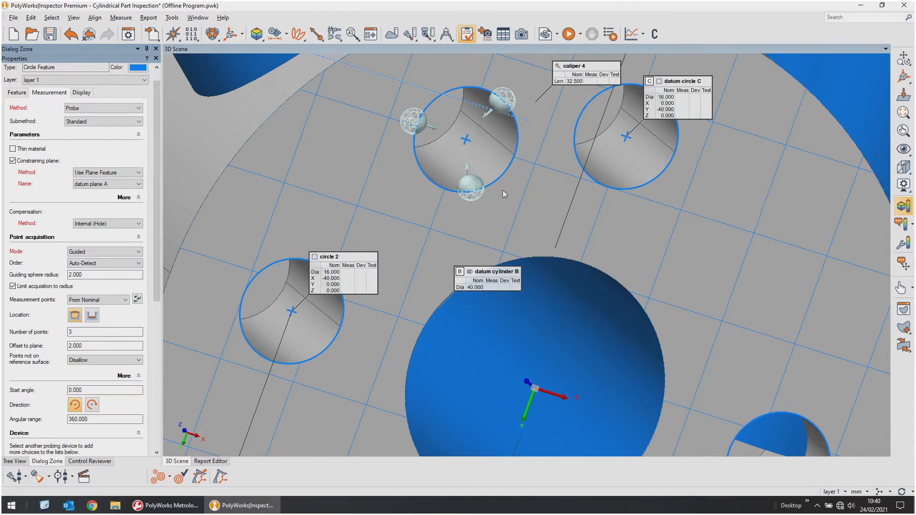
pyautogui.scroll(5, 480, 189)
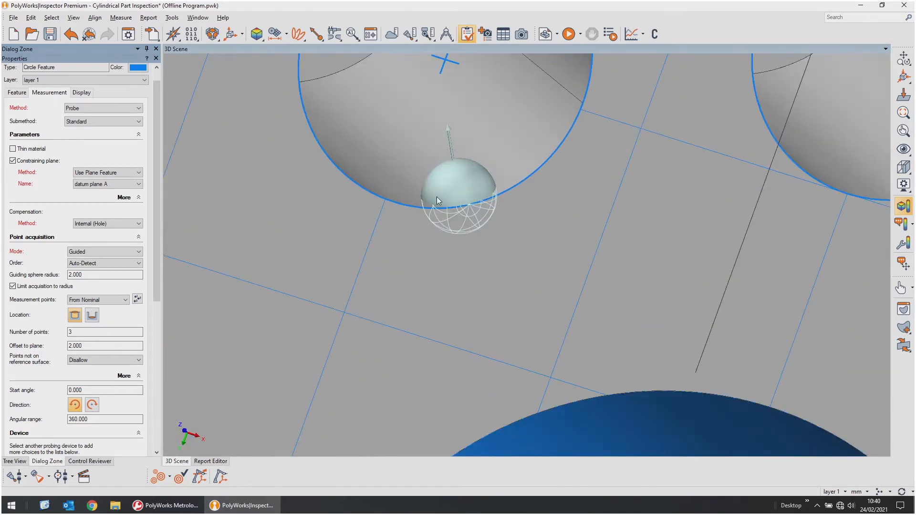
pyautogui.moveTo(479, 313); pyautogui.dragTo(465, 354, button='middle')
pyautogui.moveTo(477, 282); pyautogui.dragTo(479, 283)
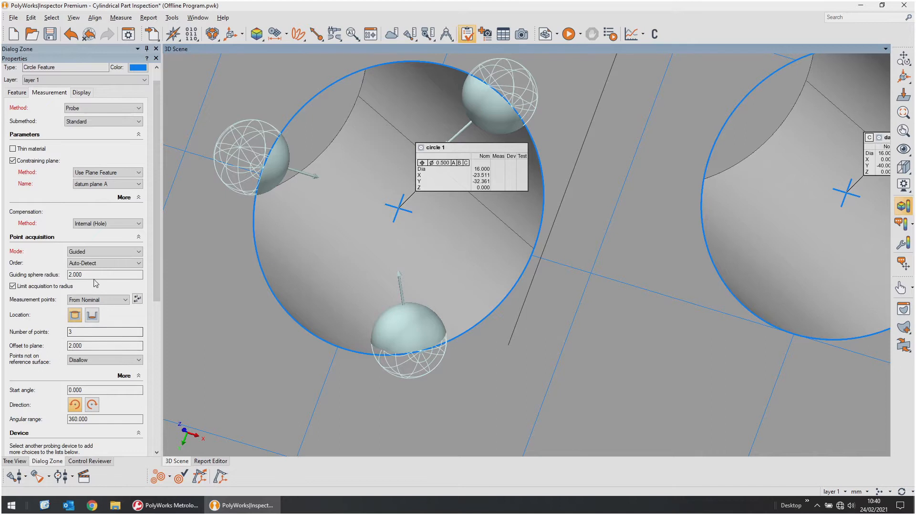
# Try the Sequential order for circle 1's guided points and return it to Auto-Detect.
pyautogui.doubleClick(79, 275)
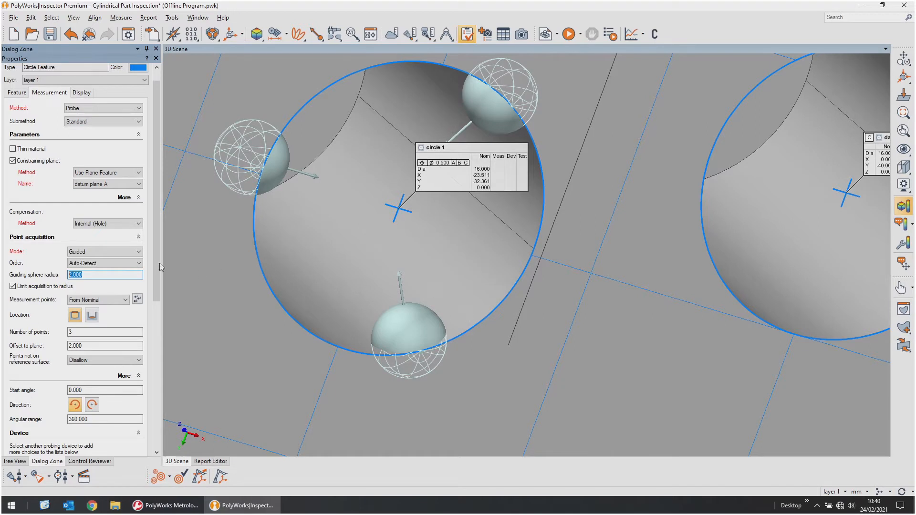
pyautogui.click(105, 264)
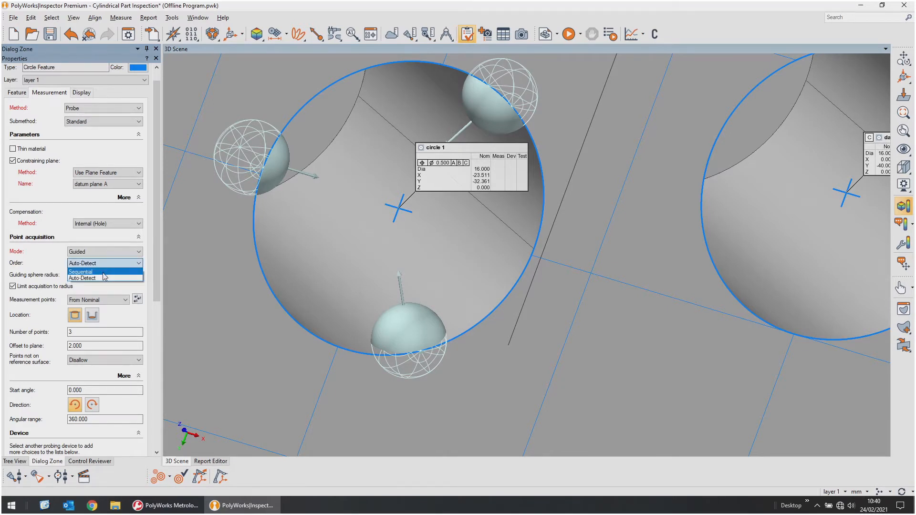
pyautogui.click(103, 272)
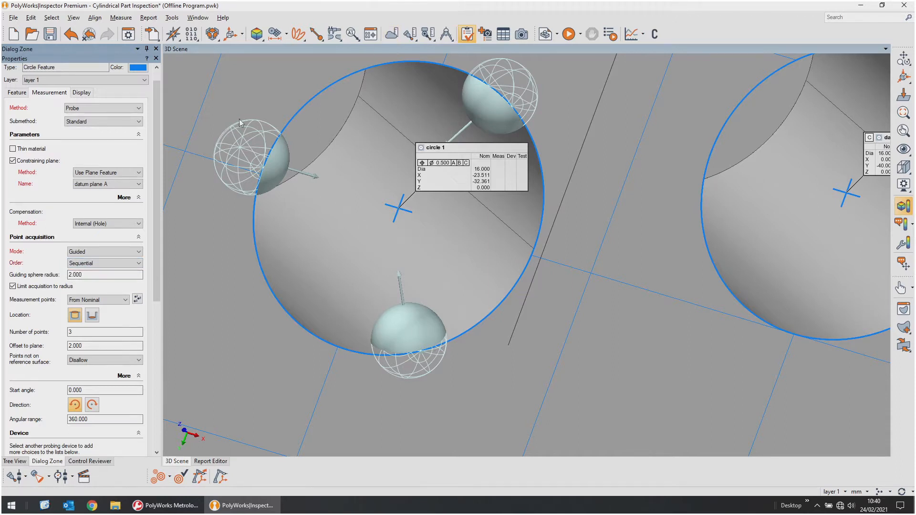
pyautogui.click(105, 264)
pyautogui.click(104, 278)
# Set circle 1's guided acquisition to 4 points with an offset to plane of 3.000 mm.
pyautogui.scroll(-2, 157, 281)
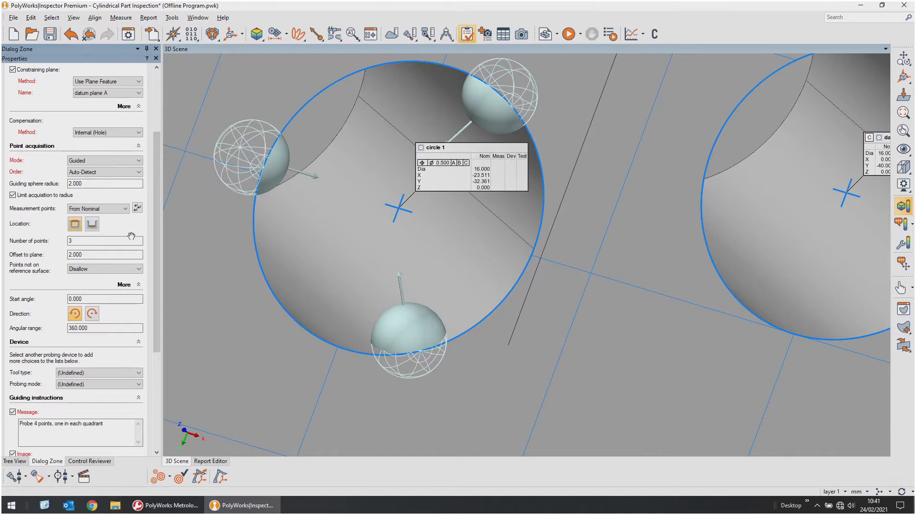
pyautogui.doubleClick(71, 241)
pyautogui.write('4')
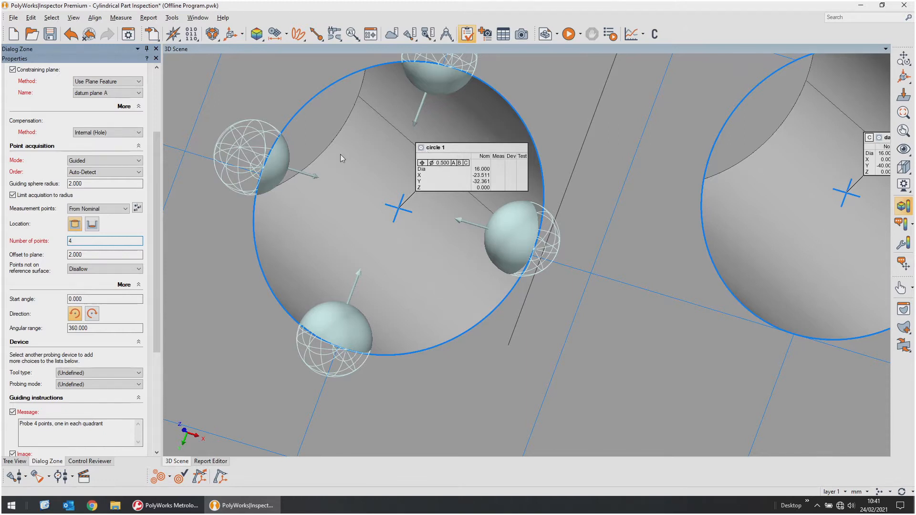
pyautogui.moveTo(464, 330); pyautogui.dragTo(477, 328)
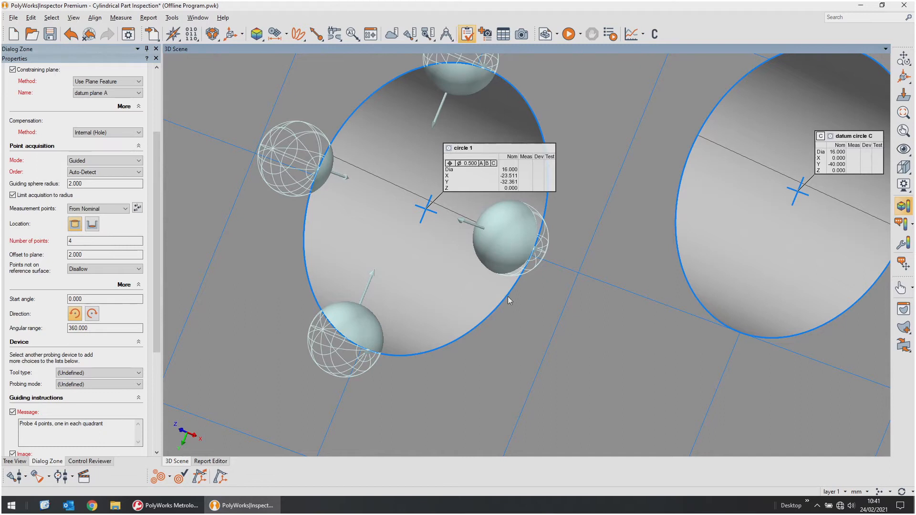
pyautogui.click(88, 255)
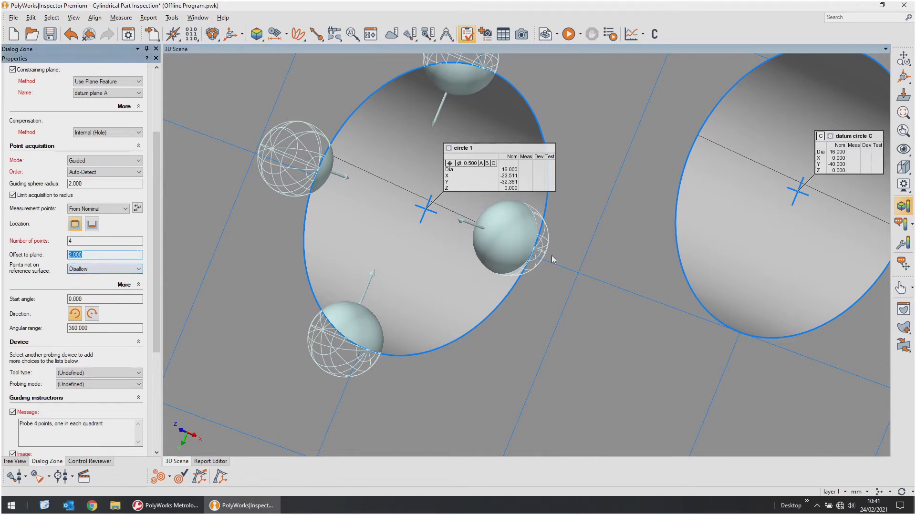
pyautogui.write('3')
pyautogui.press('Return')
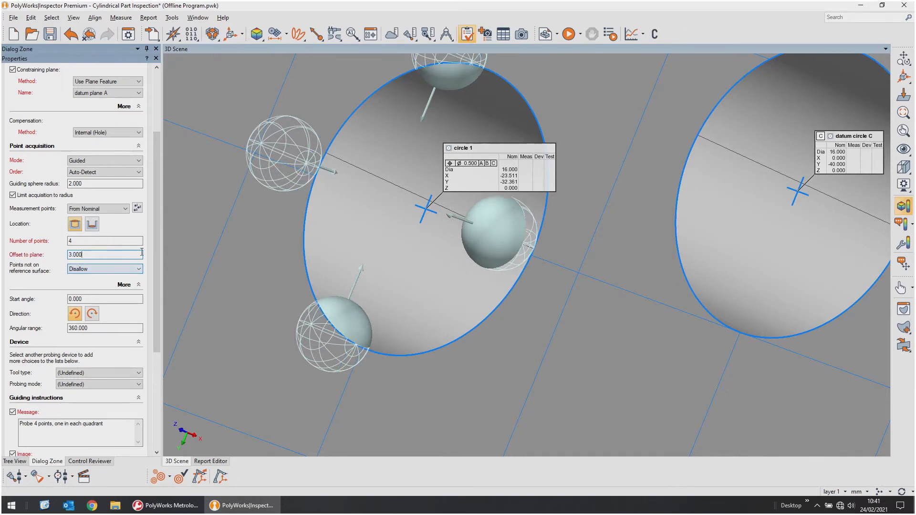
pyautogui.moveTo(155, 232); pyautogui.dragTo(157, 279)
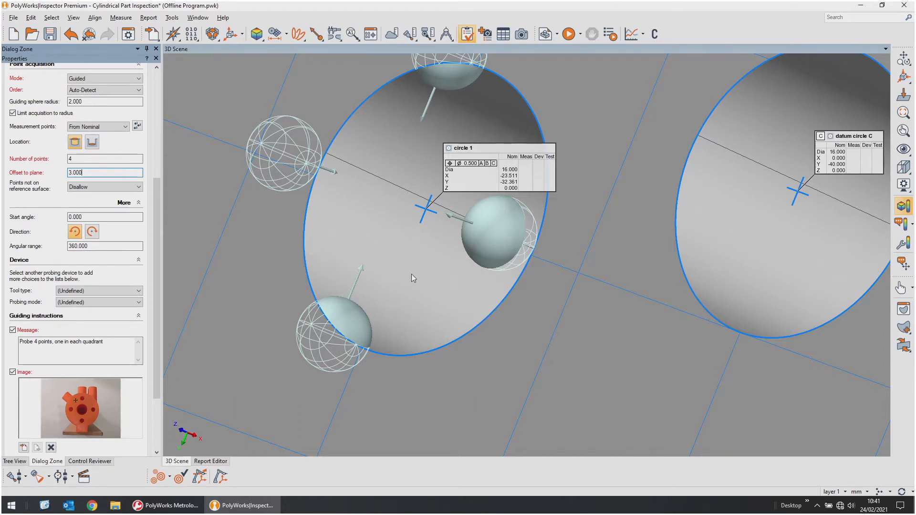
pyautogui.click(91, 191)
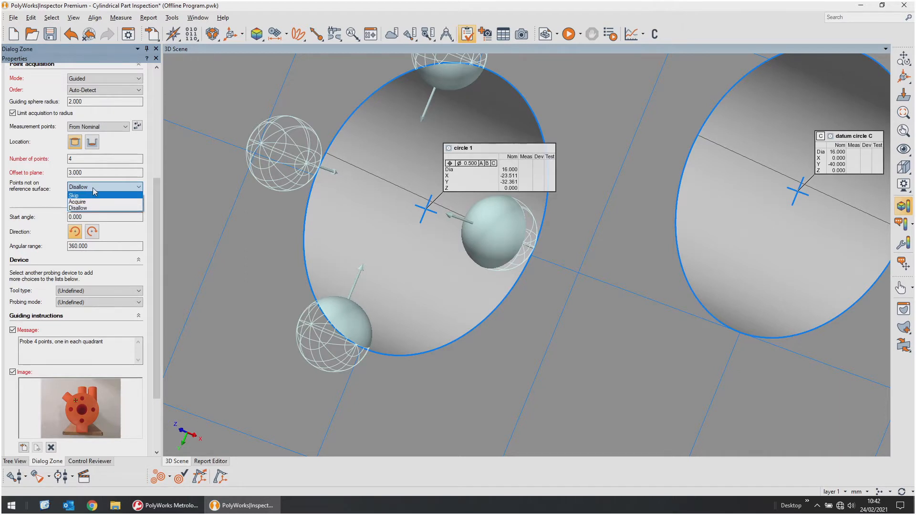
pyautogui.click(93, 188)
pyautogui.moveTo(156, 215); pyautogui.dragTo(156, 221)
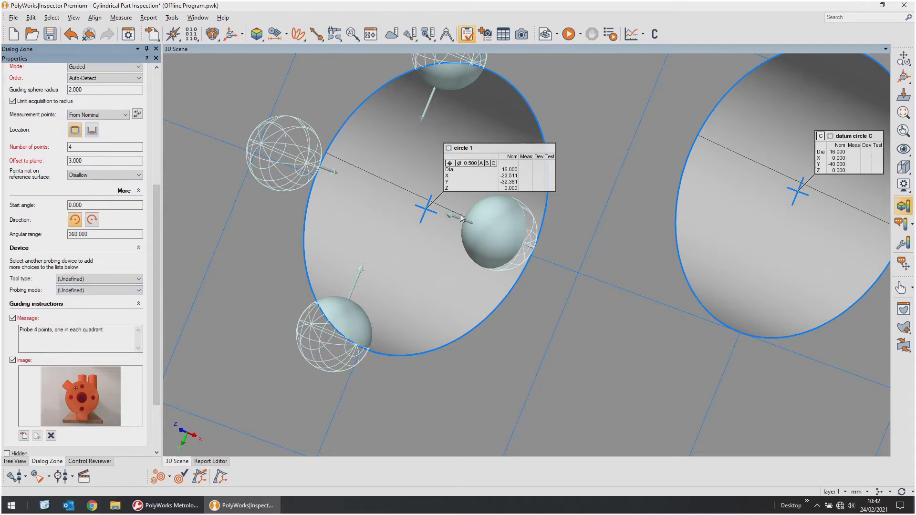
# Try an angular range of 180 degrees for circle 1's guided points and restore it to 360 degrees.
pyautogui.moveTo(481, 279); pyautogui.dragTo(504, 211)
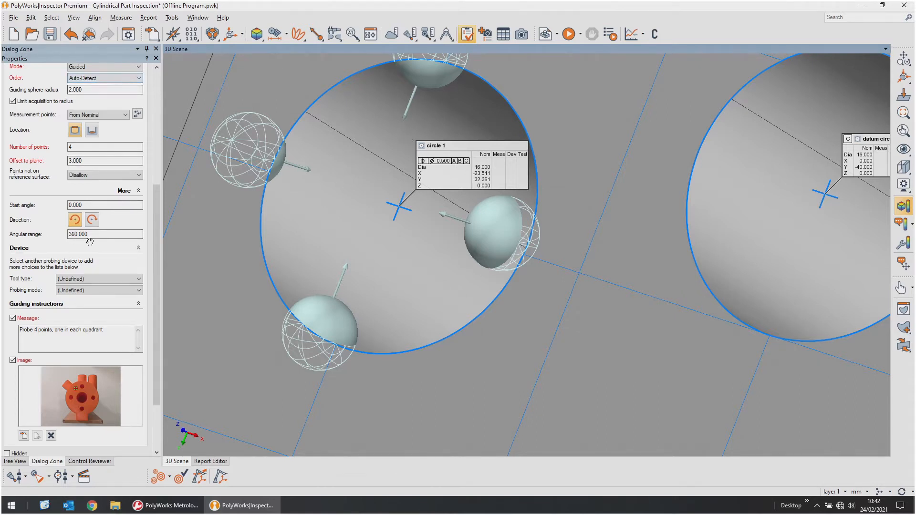
pyautogui.click(87, 205)
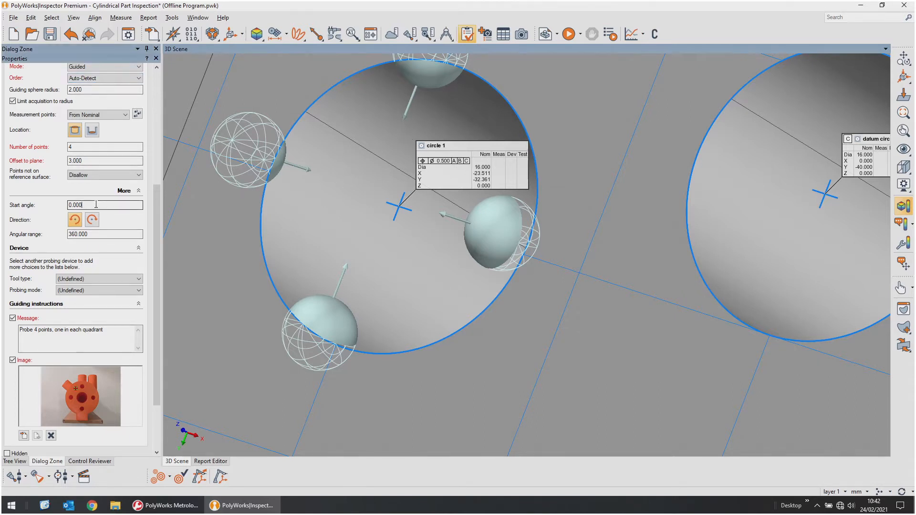
pyautogui.click(91, 235)
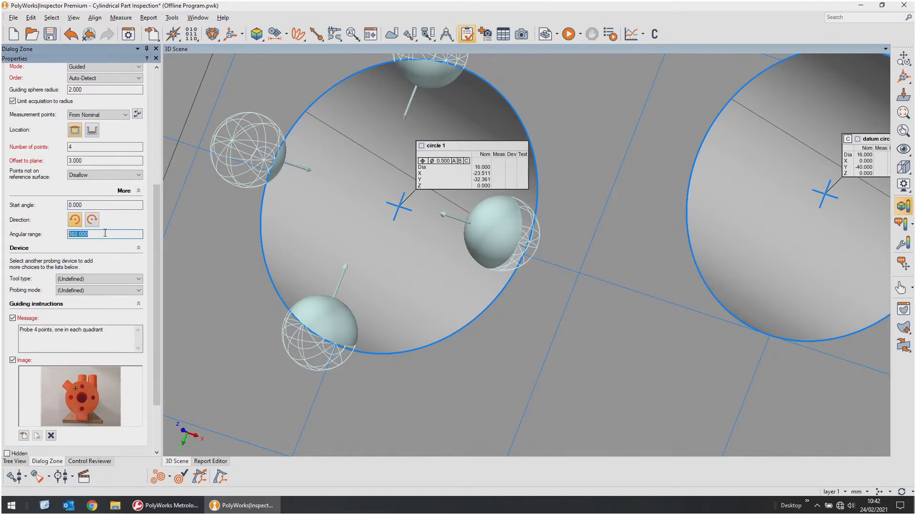
pyautogui.write('180.000')
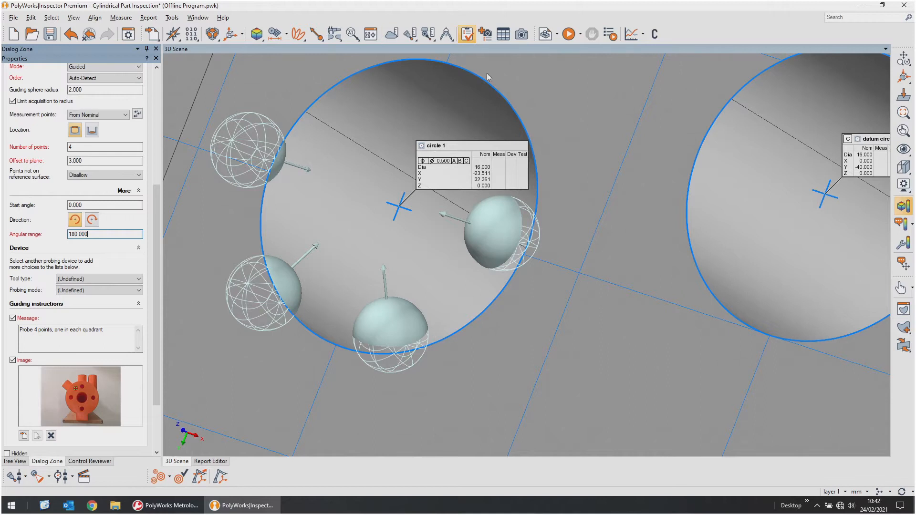
pyautogui.doubleClick(109, 234)
pyautogui.write('360.000')
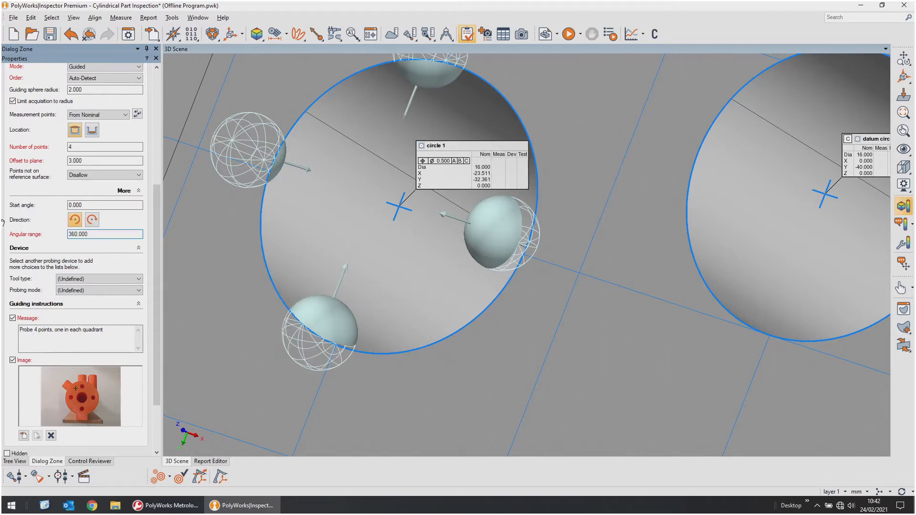
# Set the start angle of circle 1's guided points to 45 degrees and apply the measurement properties.
pyautogui.doubleClick(73, 205)
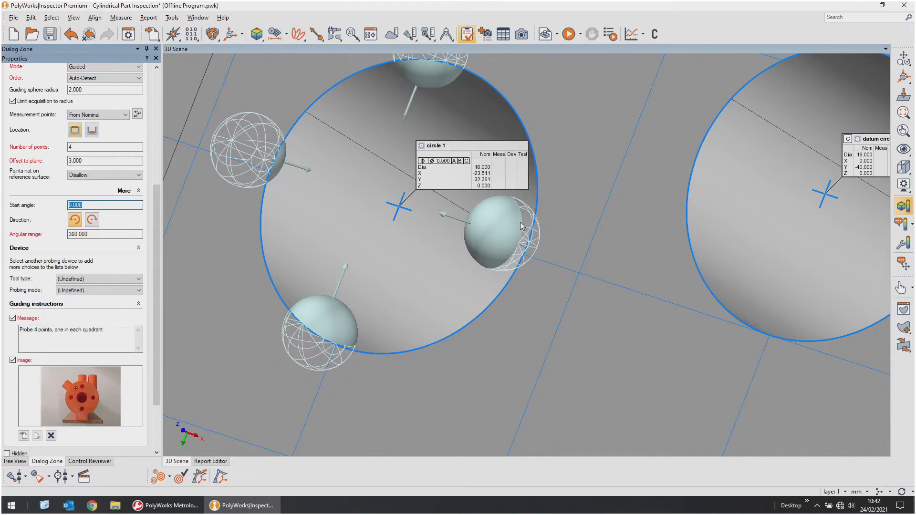
pyautogui.write('45')
pyautogui.press('Return')
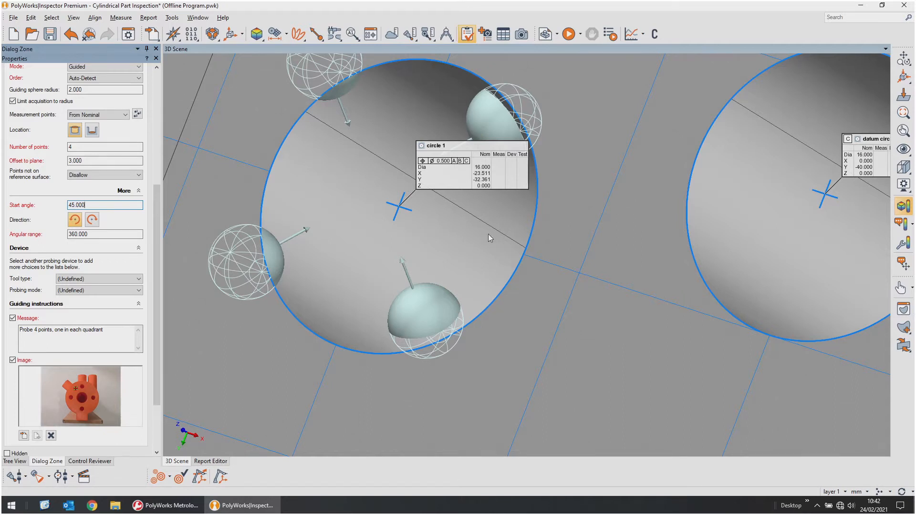
pyautogui.moveTo(482, 233); pyautogui.dragTo(502, 247)
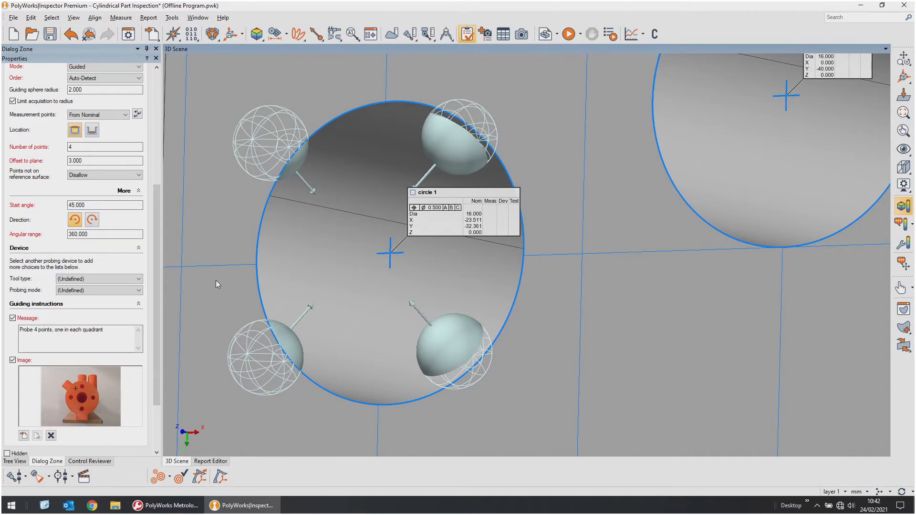
pyautogui.moveTo(156, 262); pyautogui.dragTo(140, 337)
pyautogui.click(9, 447)
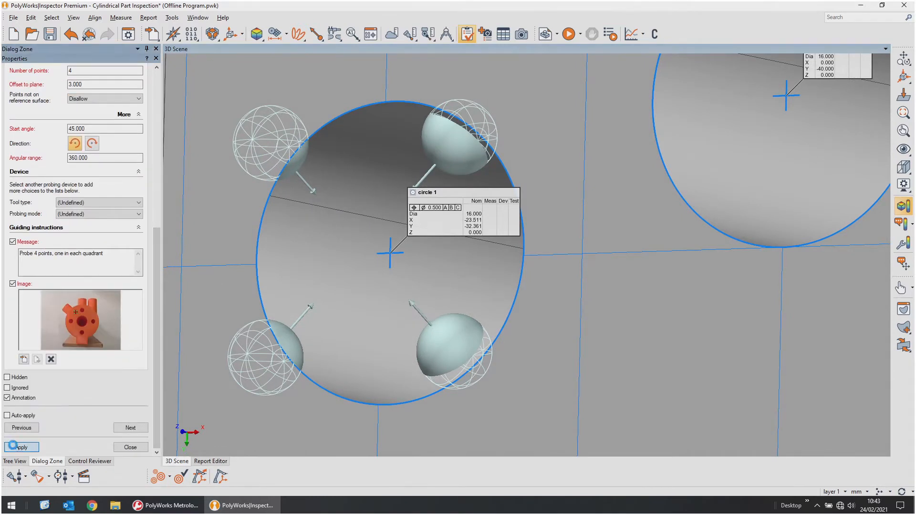
# Open circle 1's measurement points for editing, anchor a fifth point on the hole wall and move it along the surface.
pyautogui.moveTo(159, 308); pyautogui.dragTo(160, 223)
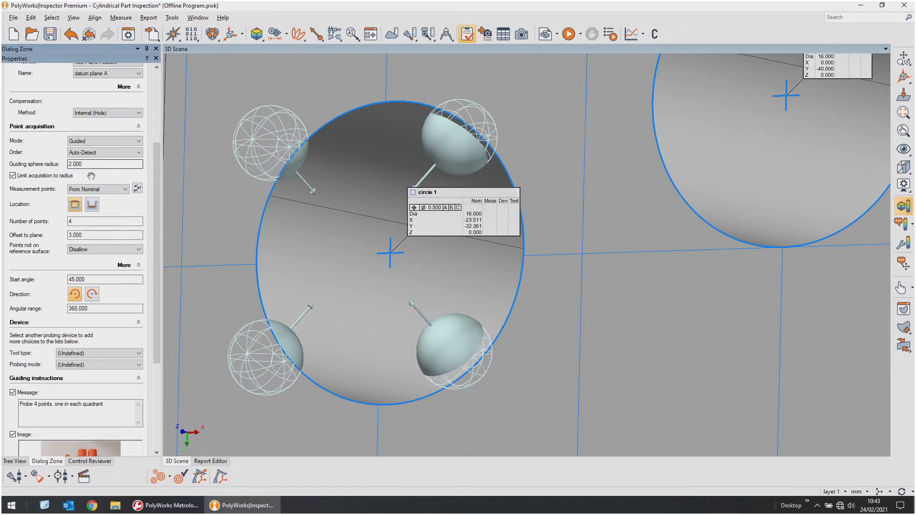
pyautogui.click(141, 191)
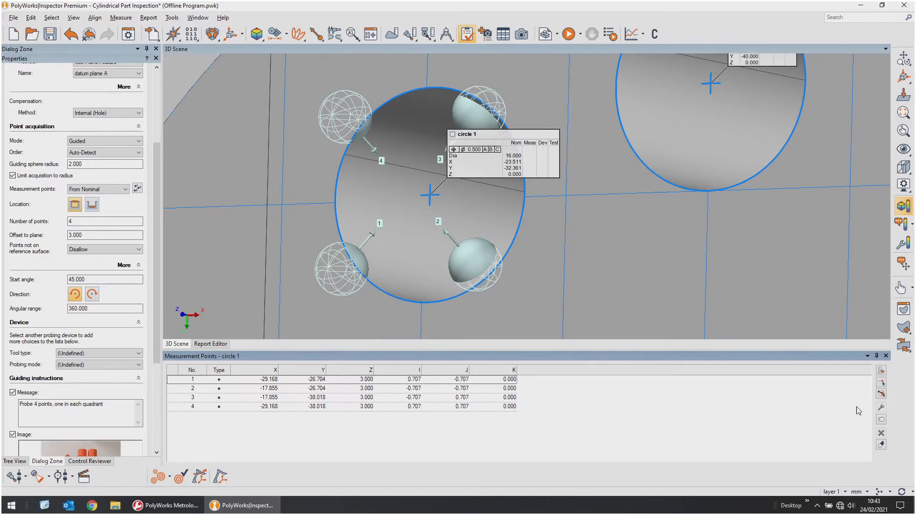
pyautogui.click(881, 383)
pyautogui.click(881, 383)
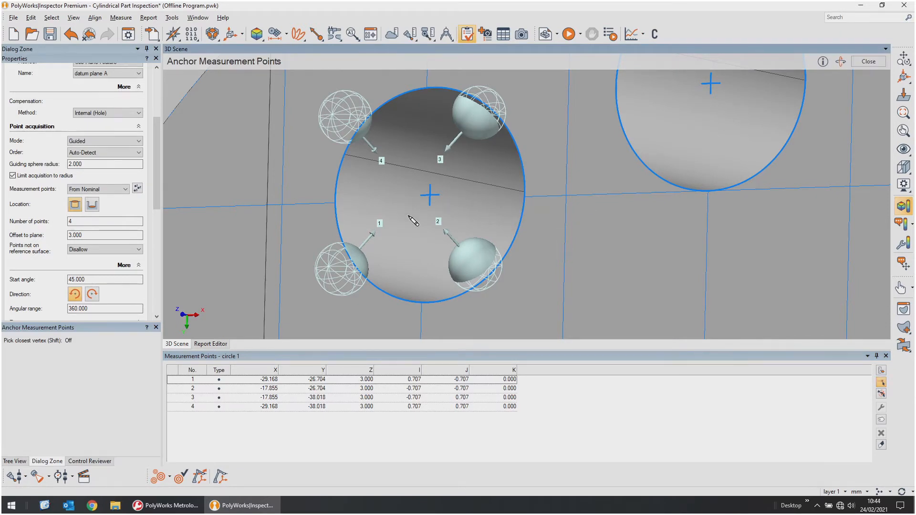
pyautogui.click(410, 268)
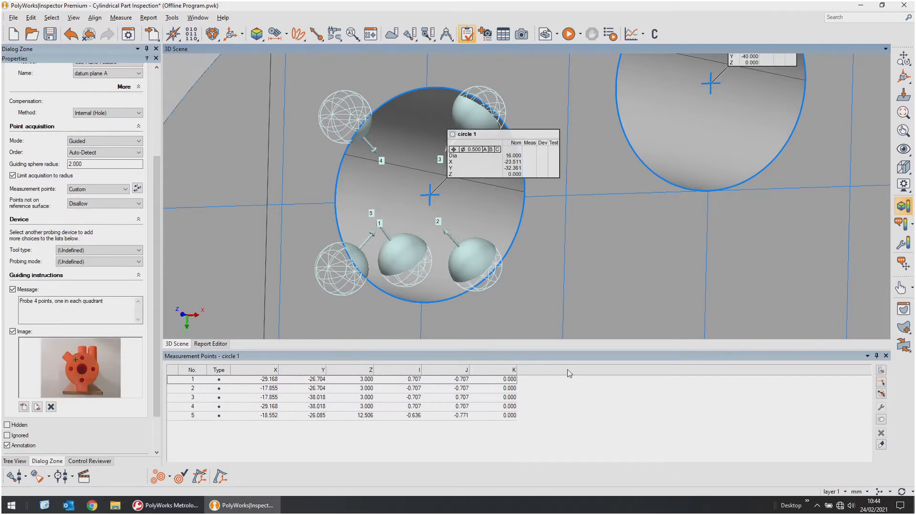
pyautogui.click(881, 420)
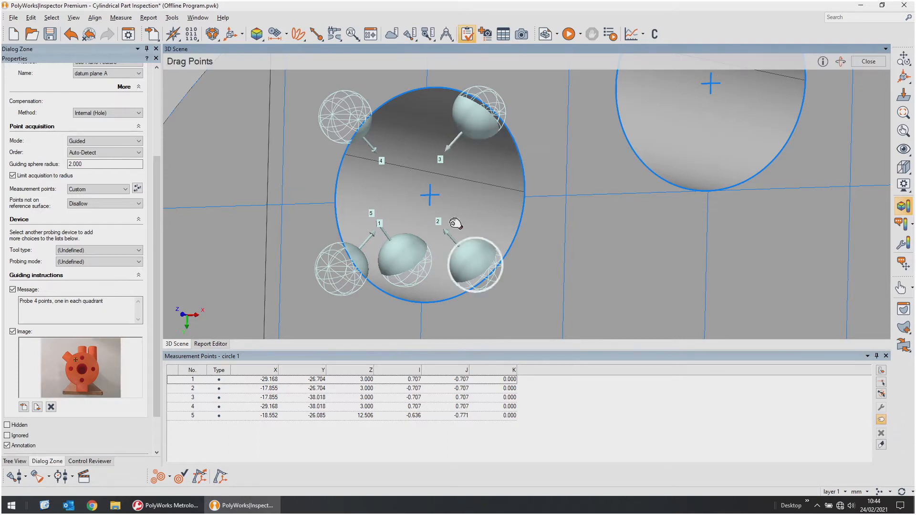
pyautogui.moveTo(408, 260); pyautogui.dragTo(436, 220)
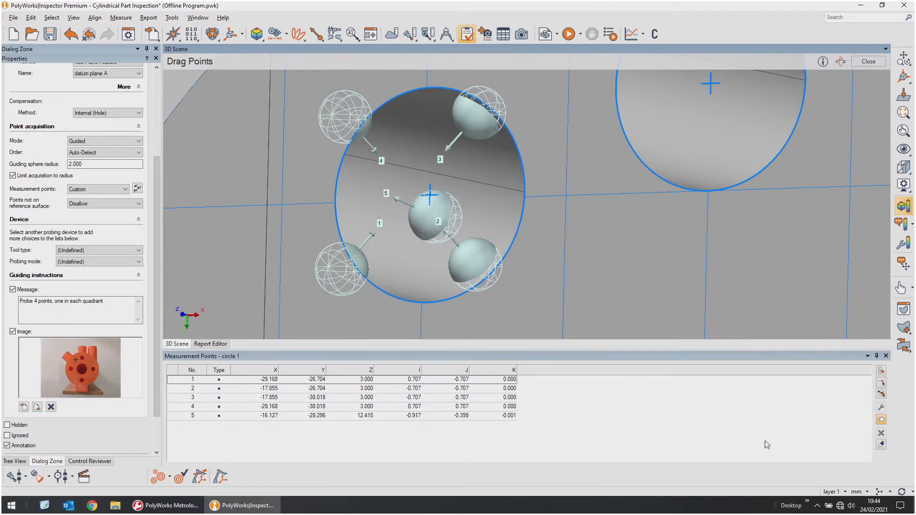
# Delete the fifth measurement point from circle 1 and close the measurement points list.
pyautogui.click(303, 416)
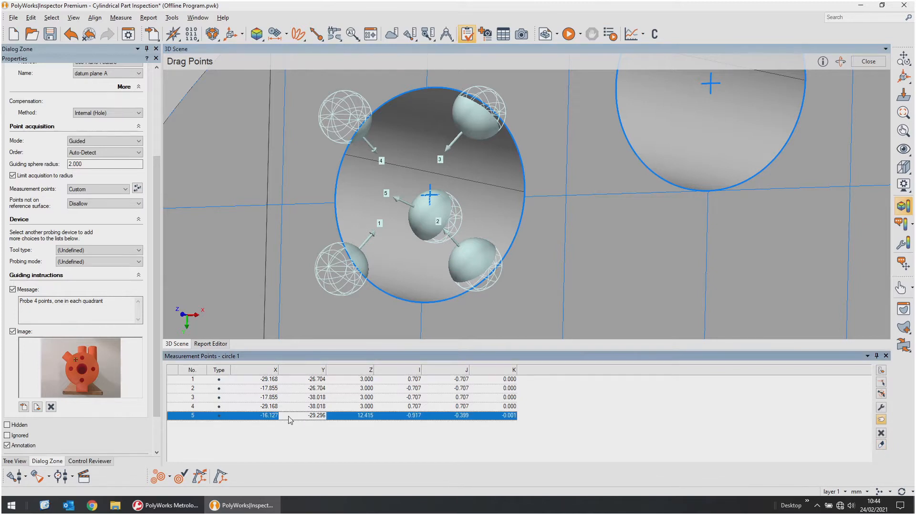
pyautogui.click(881, 433)
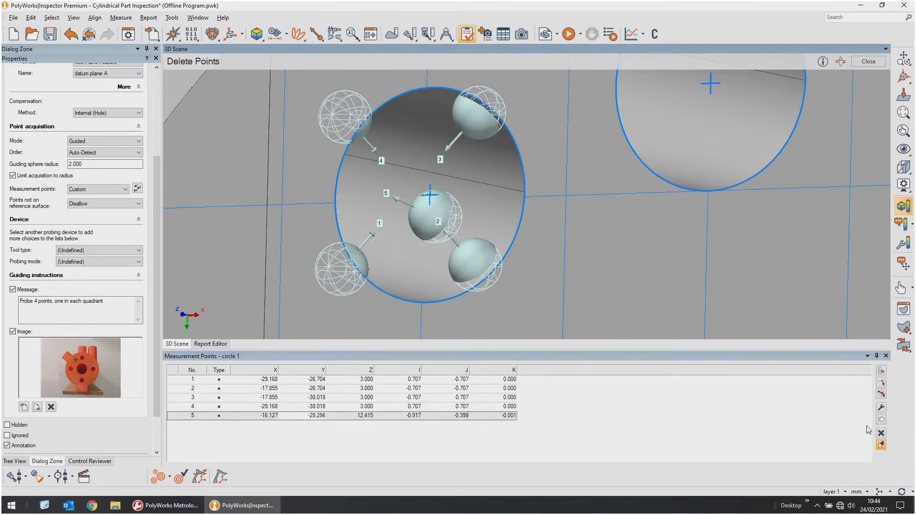
pyautogui.click(454, 217)
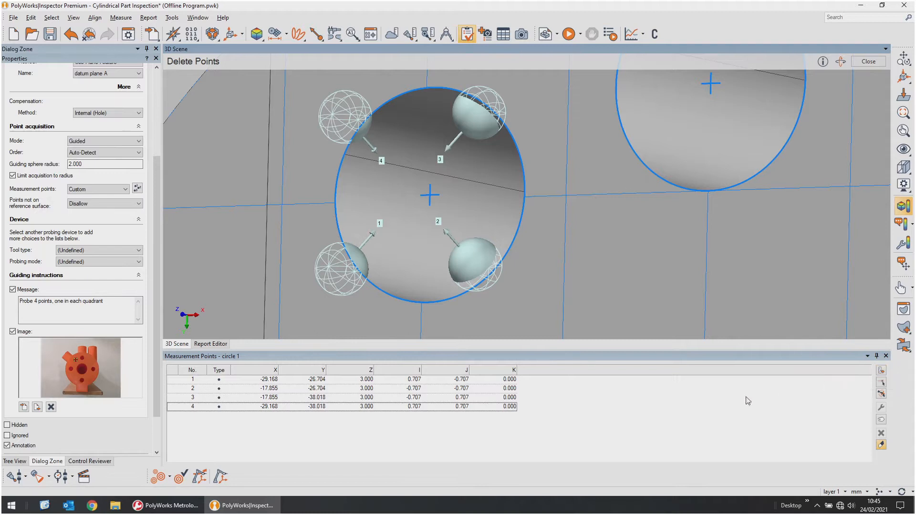
pyautogui.click(886, 356)
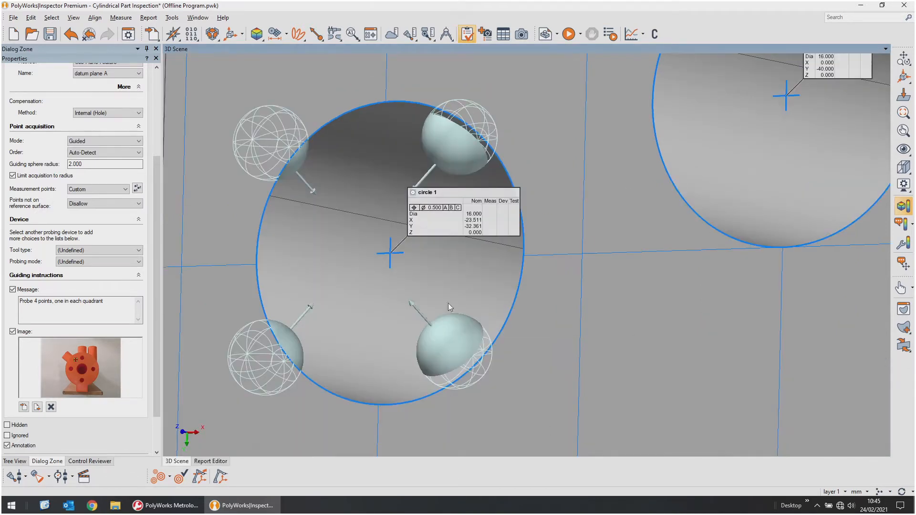
# Apply circle 1's measurement properties and close the properties dialog.
pyautogui.scroll(-1, 157, 230)
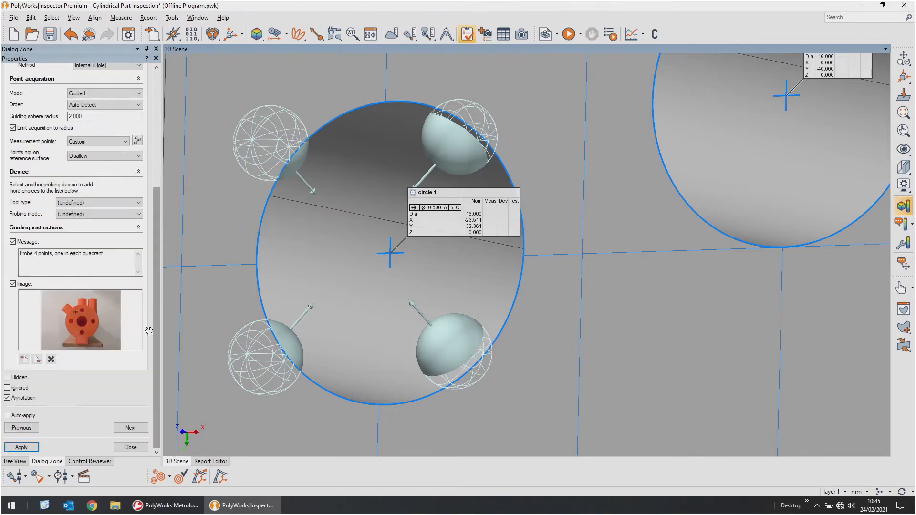
pyautogui.click(21, 447)
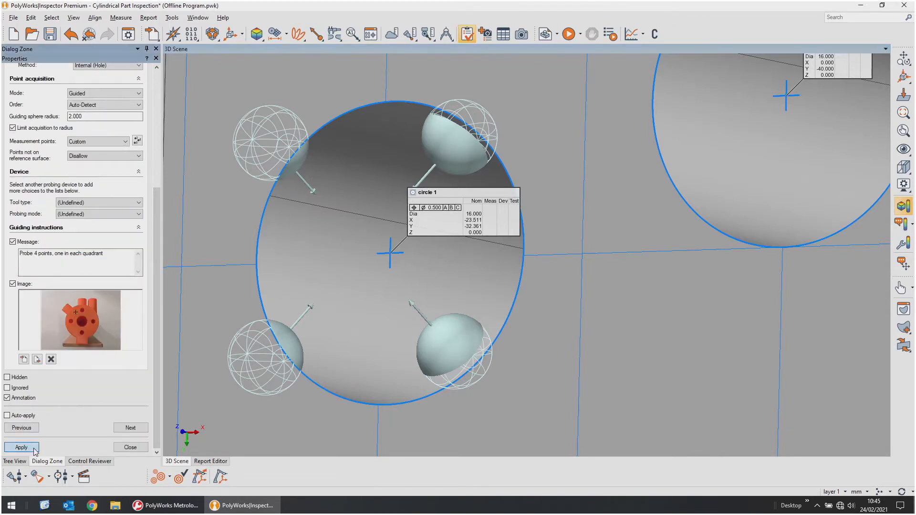
pyautogui.click(129, 447)
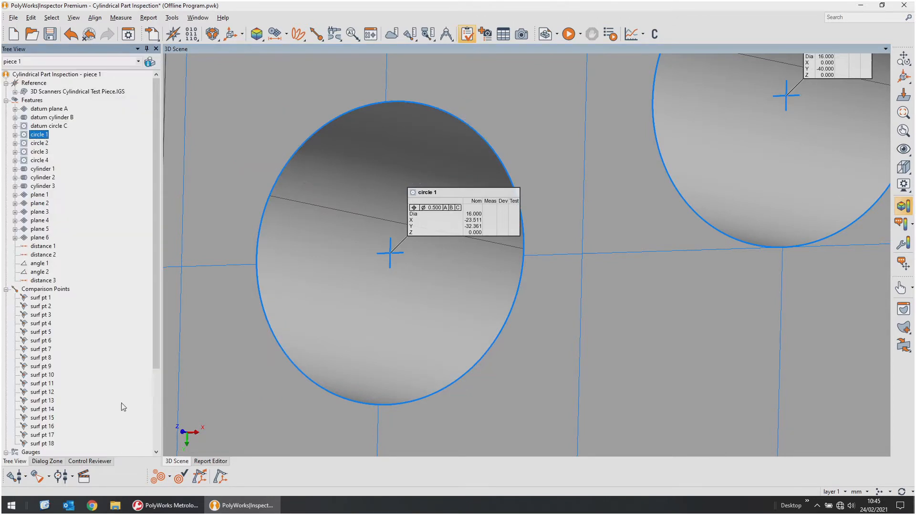
# Select circle 2 and circle 3 together and open their shared measurement properties.
pyautogui.click(39, 144)
pyautogui.keyDown('ctrl'); pyautogui.click(39, 152); pyautogui.keyUp('ctrl')
pyautogui.scroll(-4, 563, 266)
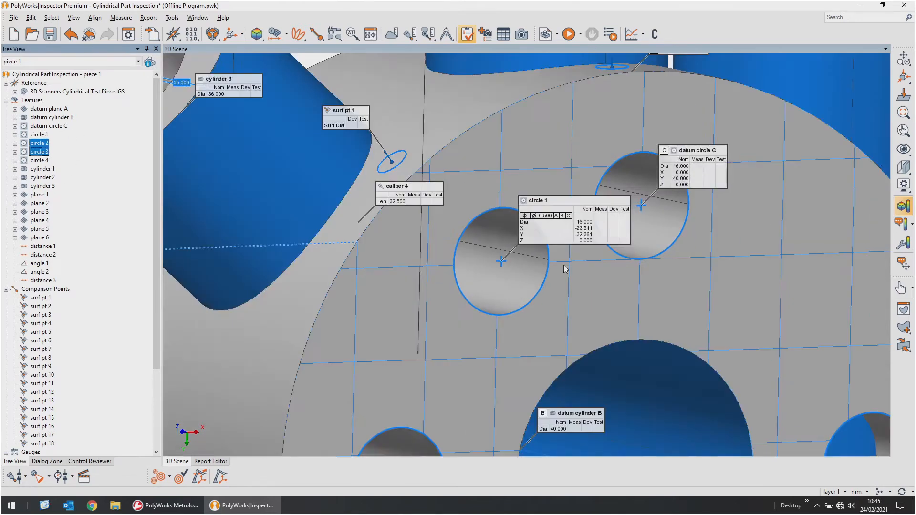
pyautogui.moveTo(601, 298); pyautogui.dragTo(574, 159, button='middle')
pyautogui.moveTo(528, 306); pyautogui.dragTo(525, 129, button='middle')
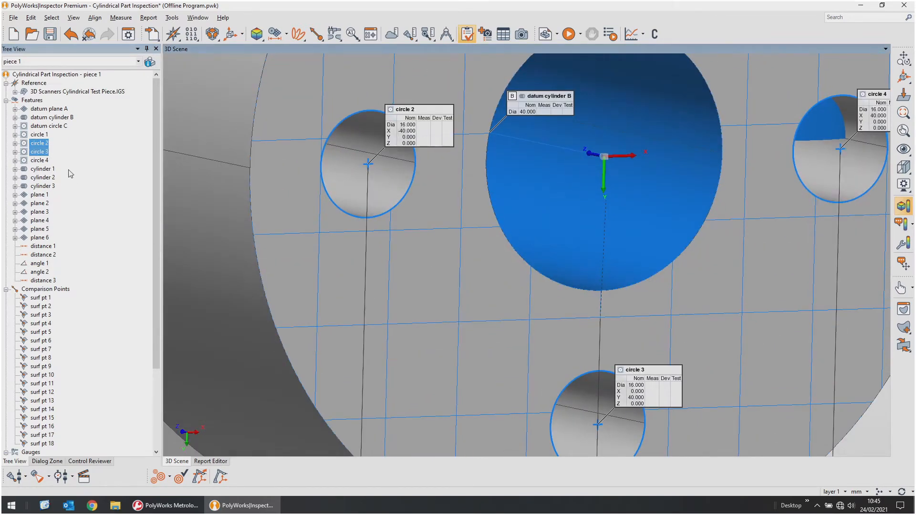
pyautogui.rightClick(42, 149)
pyautogui.click(88, 398)
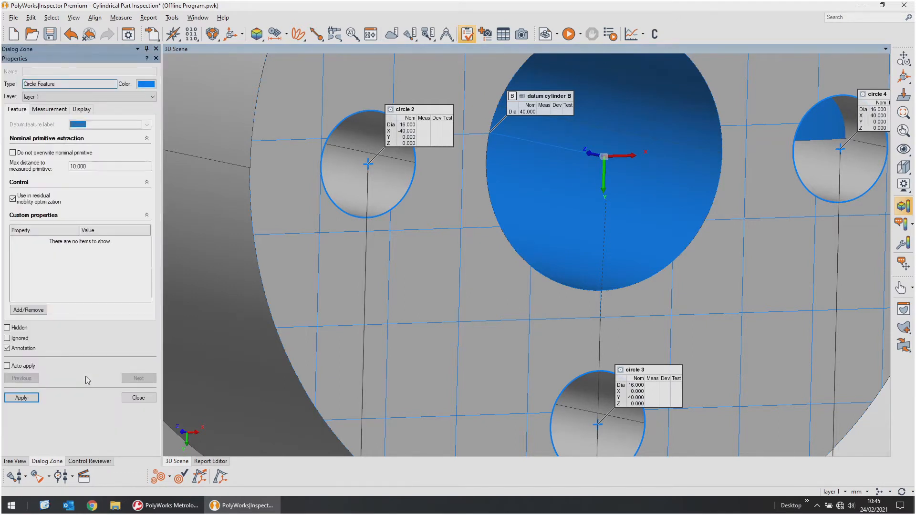
pyautogui.click(57, 111)
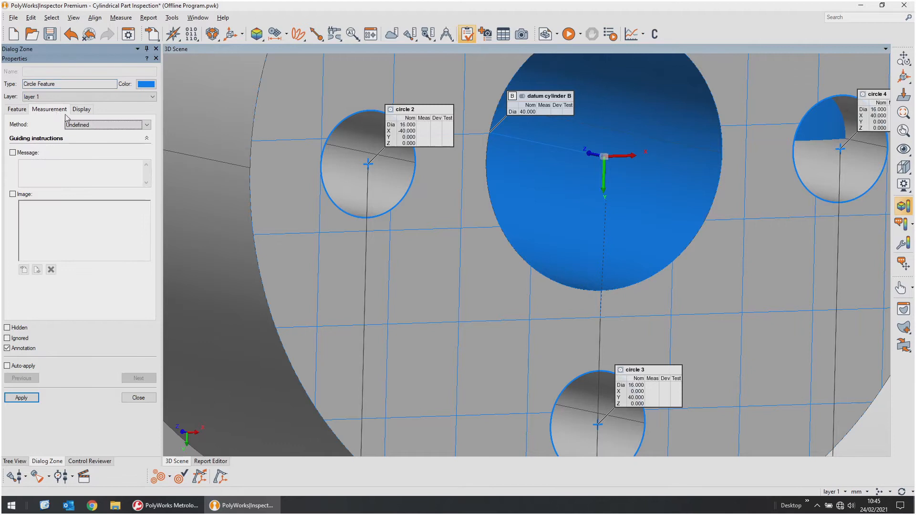
# Try Extract as the measurement method for circles 2 and 3 and review its parameters.
pyautogui.click(104, 126)
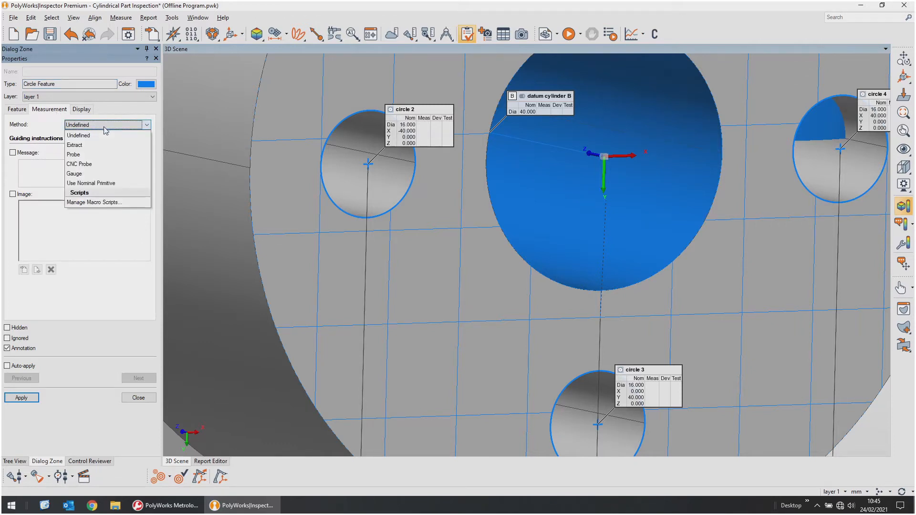
pyautogui.click(98, 145)
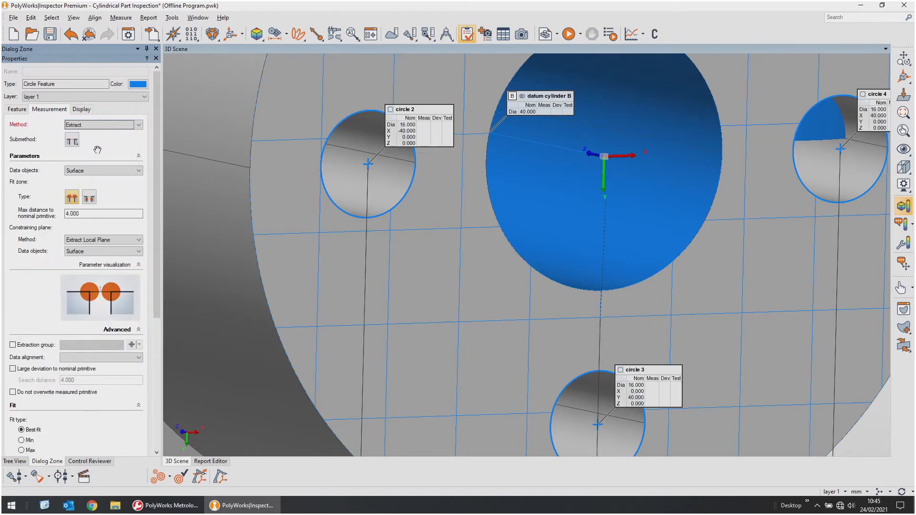
pyautogui.scroll(-2, 153, 192)
pyautogui.scroll(-3, 151, 281)
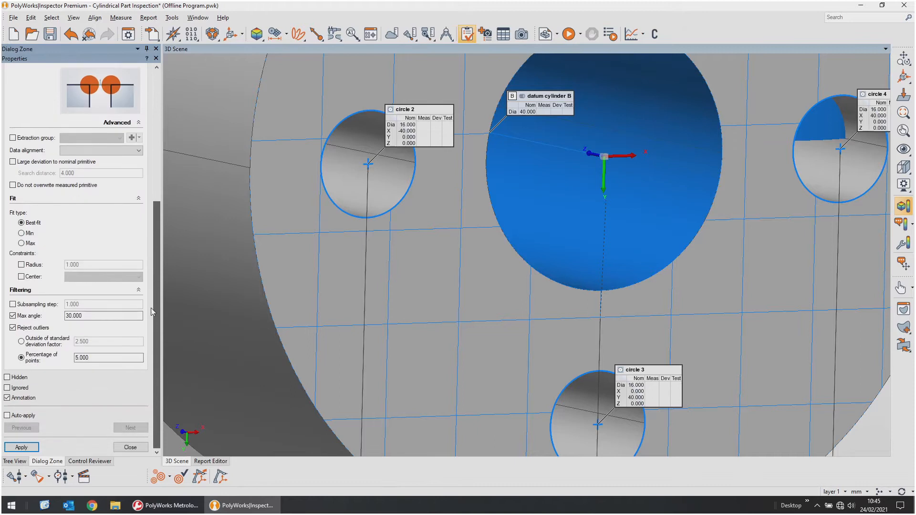
pyautogui.scroll(10, 152, 313)
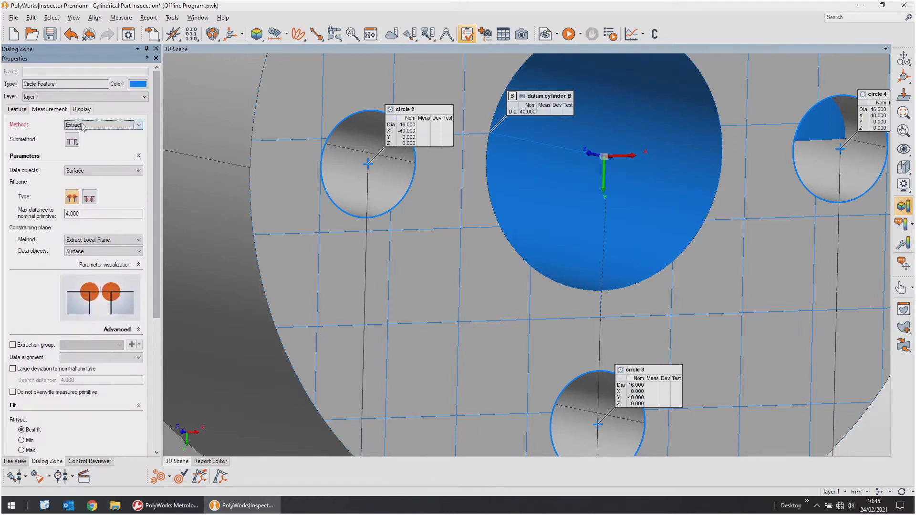
# Set circles 2 and 3 to the Probe method with Internal (Hole) compensation and Guided point acquisition.
pyautogui.click(86, 125)
pyautogui.click(78, 154)
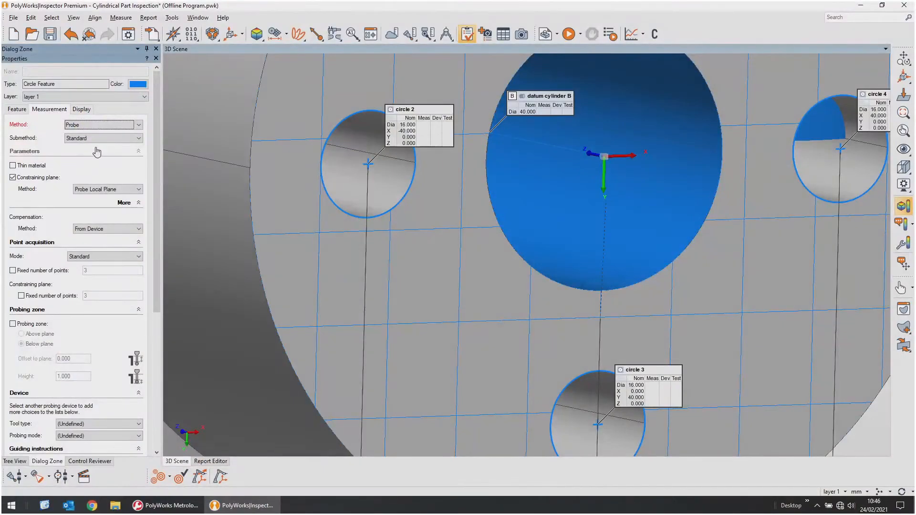
pyautogui.click(92, 231)
pyautogui.click(92, 244)
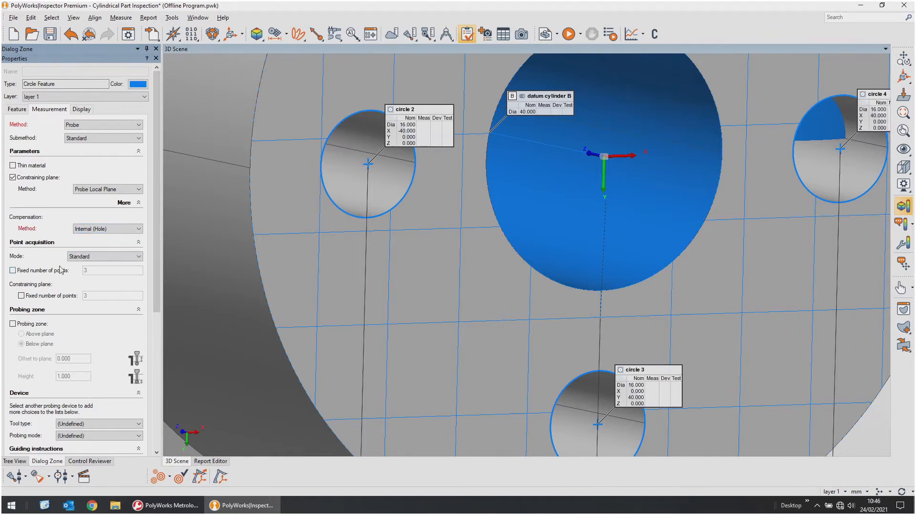
pyautogui.click(80, 256)
pyautogui.click(82, 266)
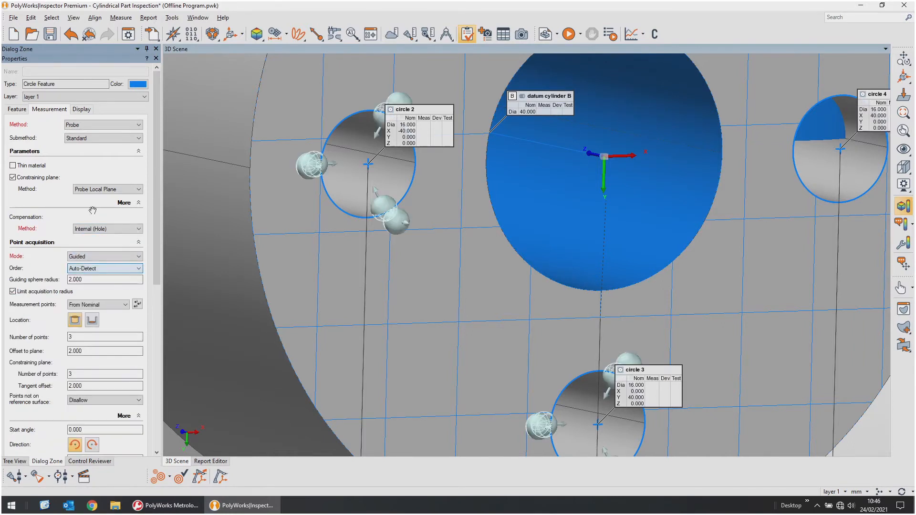
# Use the plane feature datum plane A as the constraining plane for circles 2 and 3.
pyautogui.click(98, 189)
pyautogui.click(97, 204)
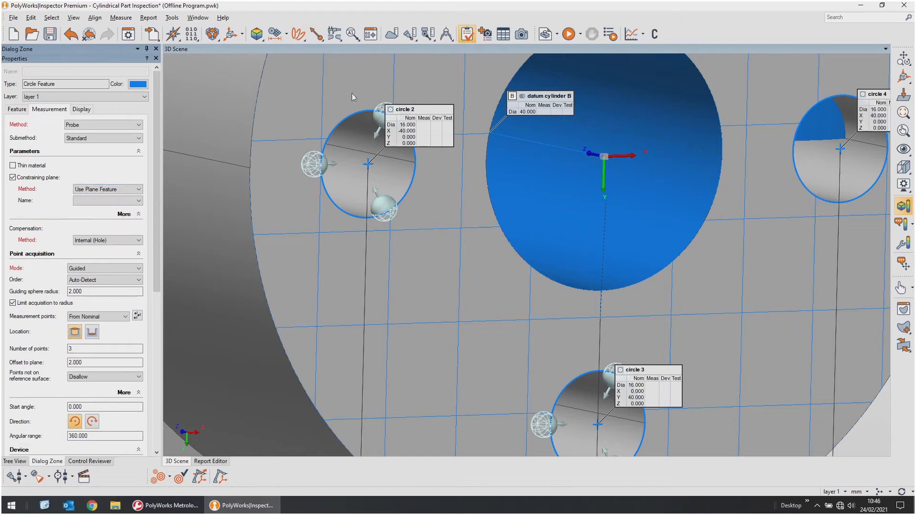
pyautogui.click(104, 200)
pyautogui.click(98, 211)
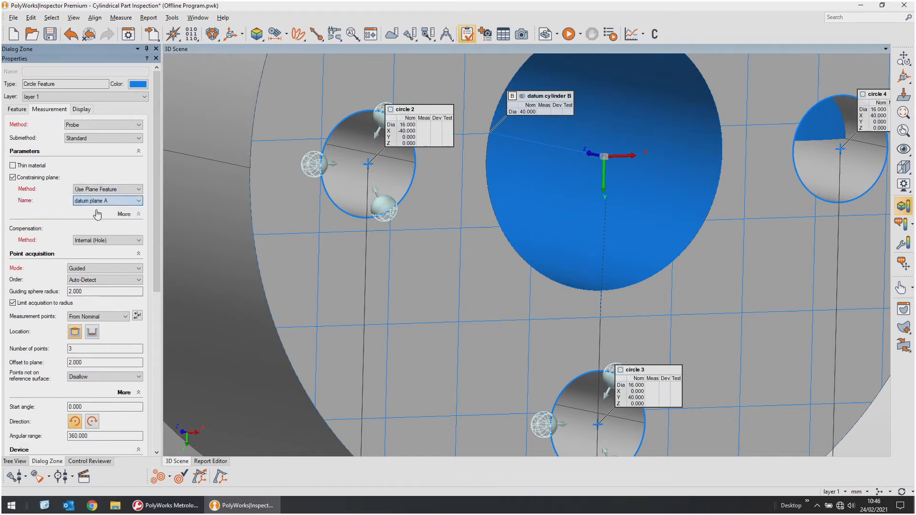
# Set the guided acquisition of circles 2 and 3 to 4 points with a 3.000 mm offset to the plane.
pyautogui.moveTo(156, 200); pyautogui.dragTo(156, 252)
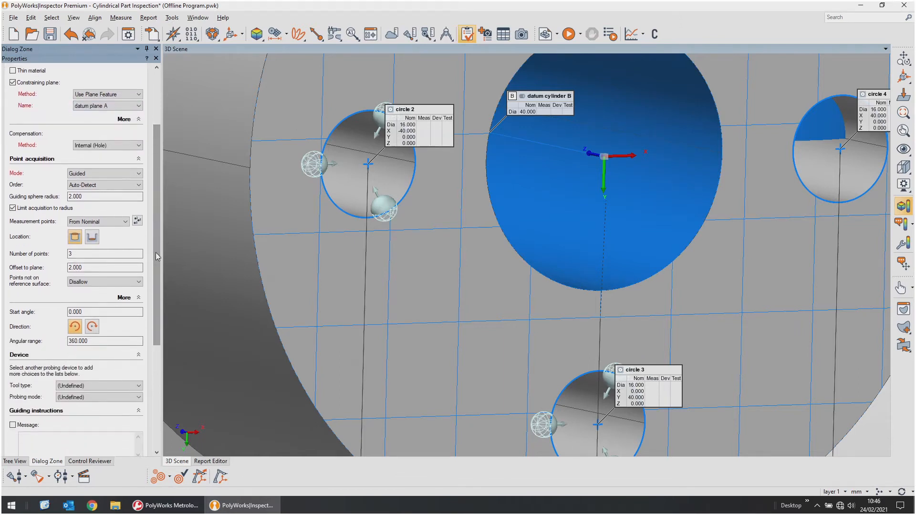
pyautogui.click(48, 251)
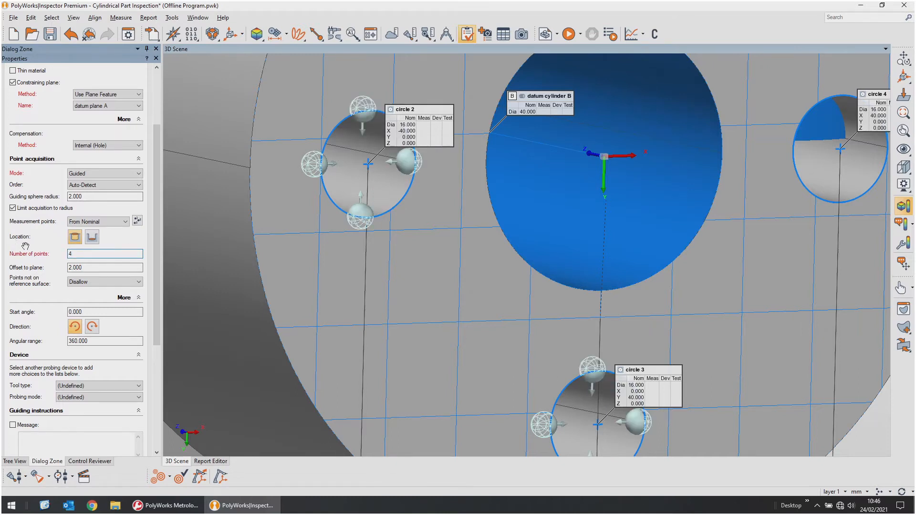
pyautogui.press('Tab')
pyautogui.write('3.000')
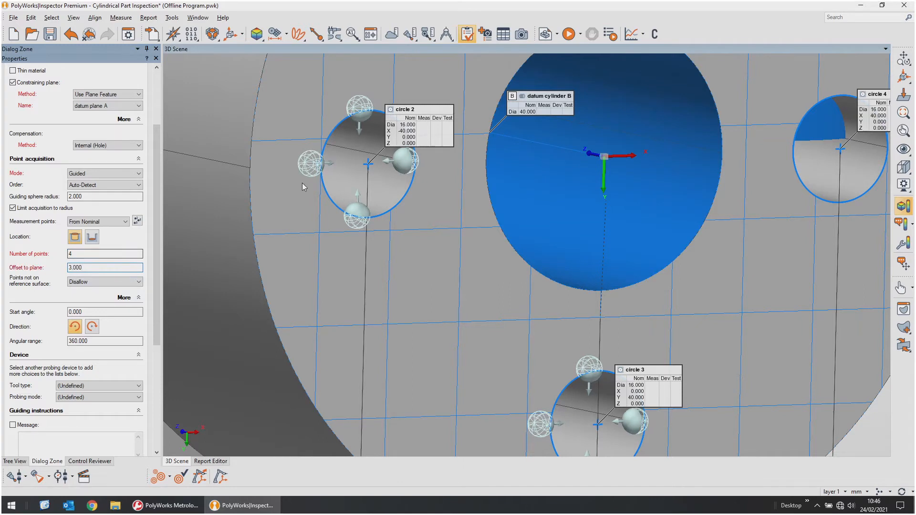
pyautogui.moveTo(477, 183); pyautogui.dragTo(428, 184)
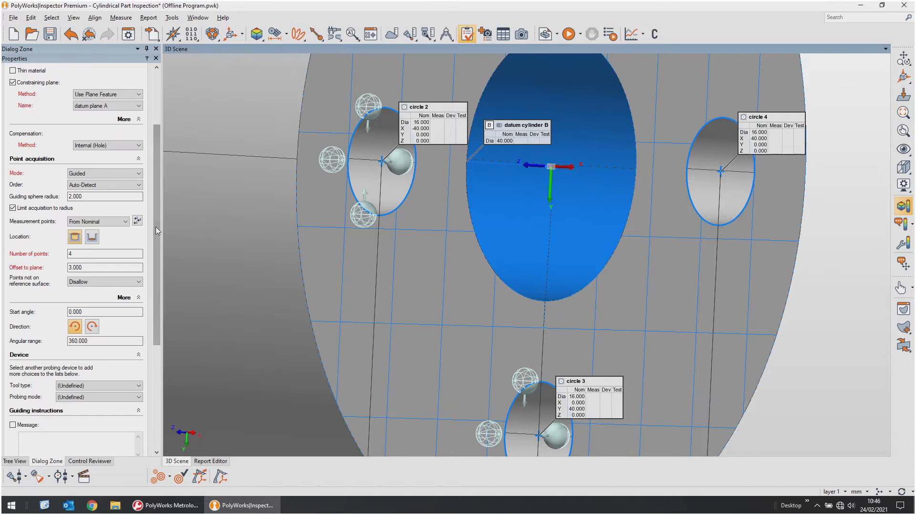
# Set the start angle of the guided points on circles 2 and 3 to 45 degrees, apply it and close the properties.
pyautogui.moveTo(156, 228); pyautogui.dragTo(153, 292)
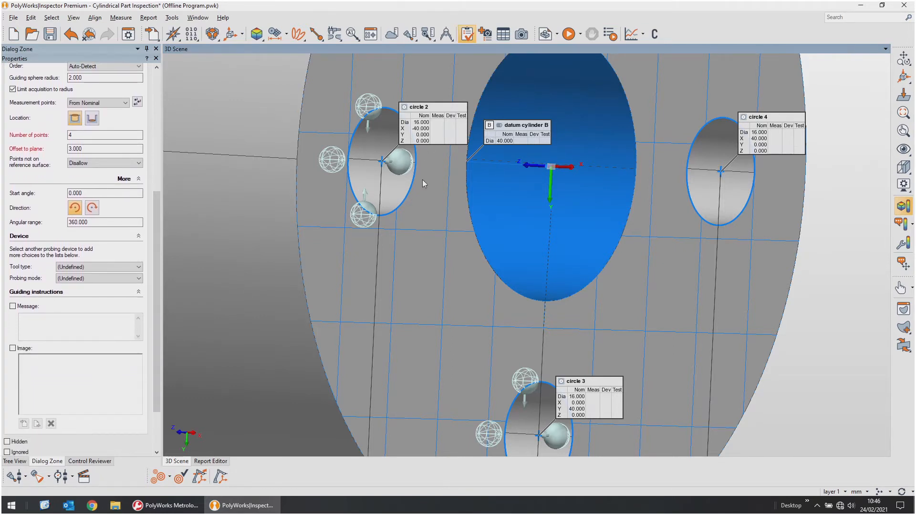
pyautogui.doubleClick(76, 194)
pyautogui.write('45.000')
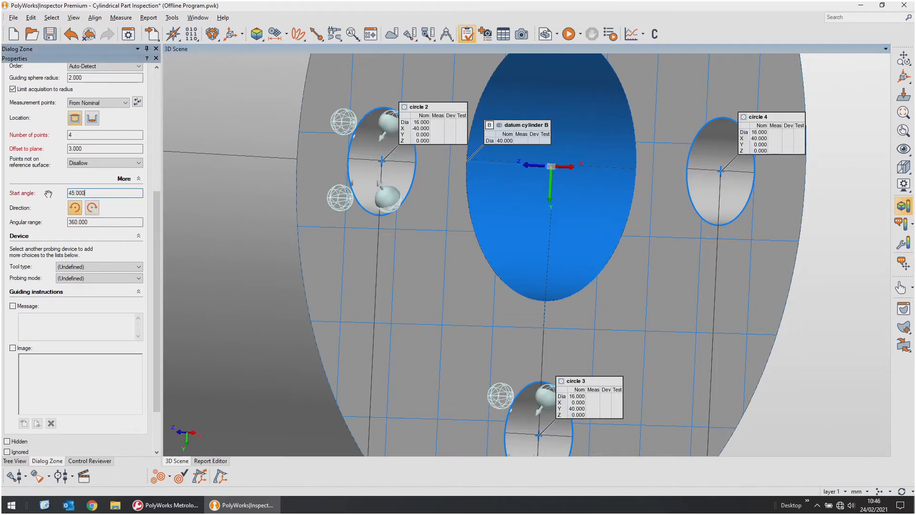
pyautogui.moveTo(158, 207); pyautogui.dragTo(156, 249)
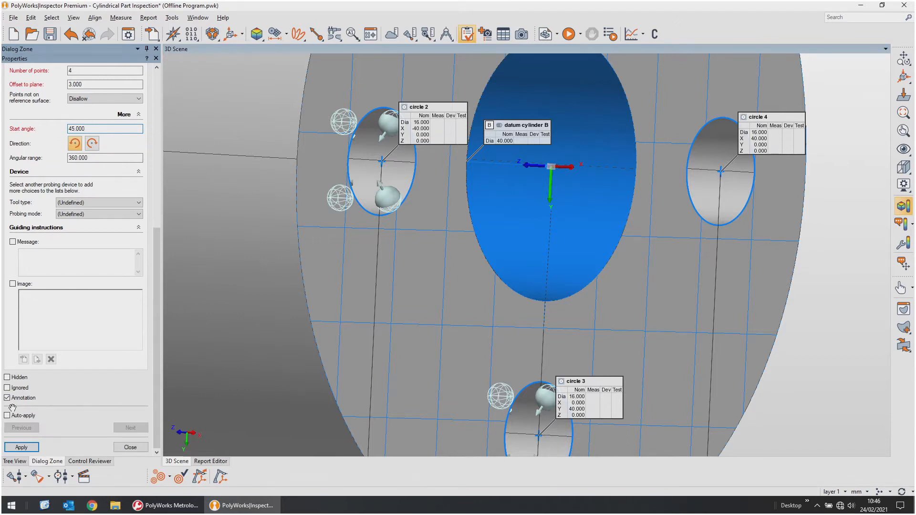
pyautogui.click(22, 447)
pyautogui.click(26, 447)
pyautogui.click(128, 447)
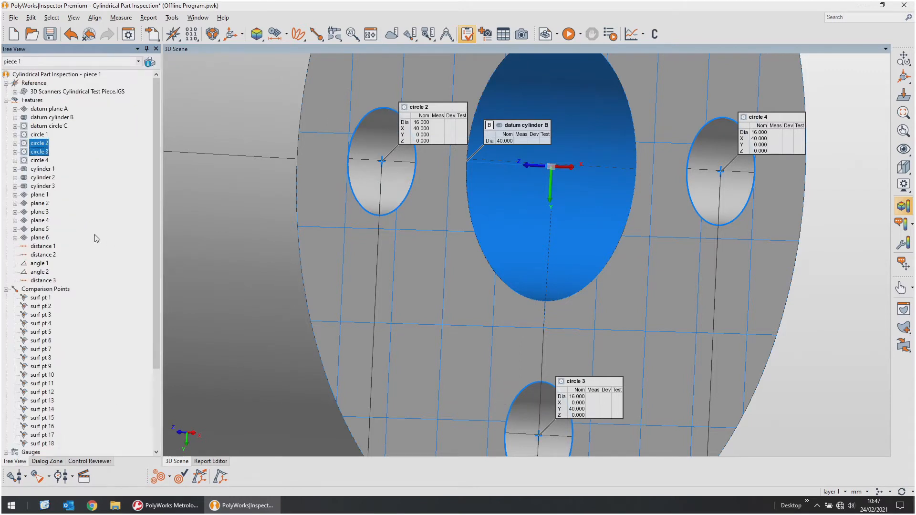
# Open circle 4's measurement properties and set its measurement method to Extract.
pyautogui.click(41, 163)
pyautogui.moveTo(706, 221); pyautogui.dragTo(542, 268, button='middle')
pyautogui.moveTo(542, 268); pyautogui.dragTo(538, 260)
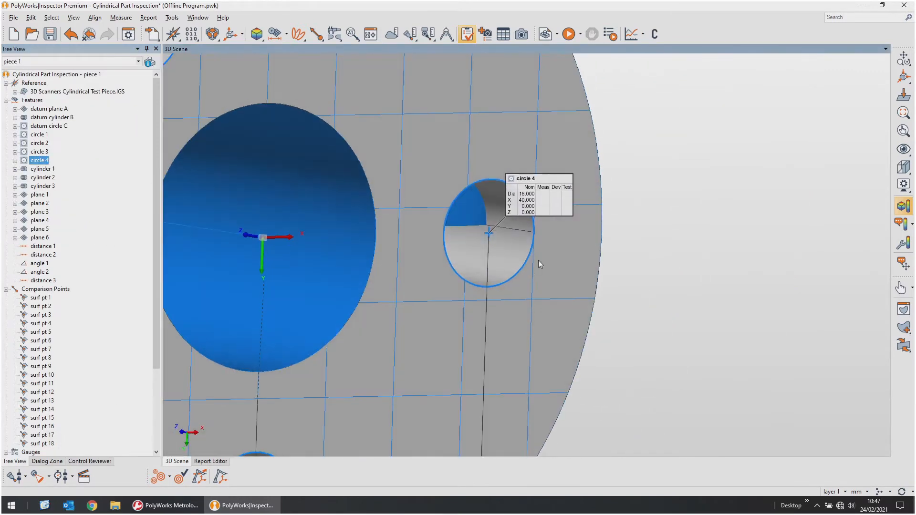
pyautogui.rightClick(37, 162)
pyautogui.click(71, 407)
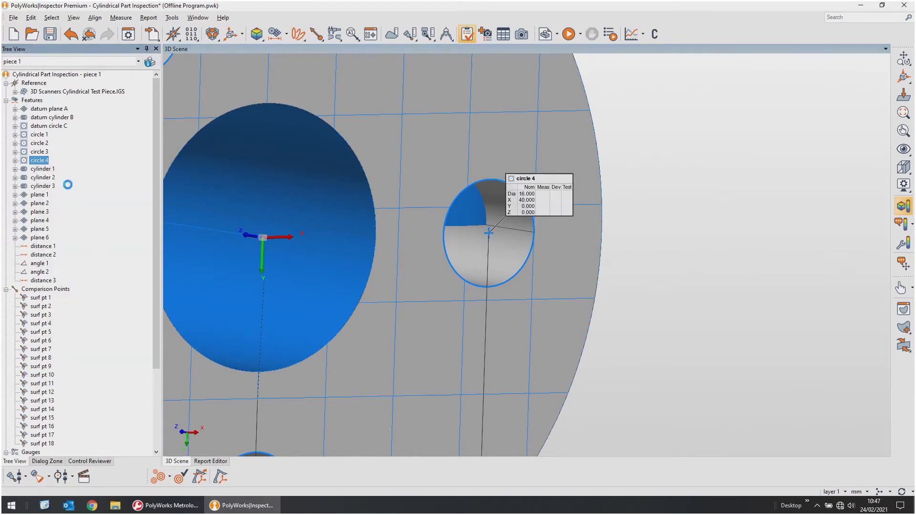
pyautogui.click(42, 109)
pyautogui.click(87, 125)
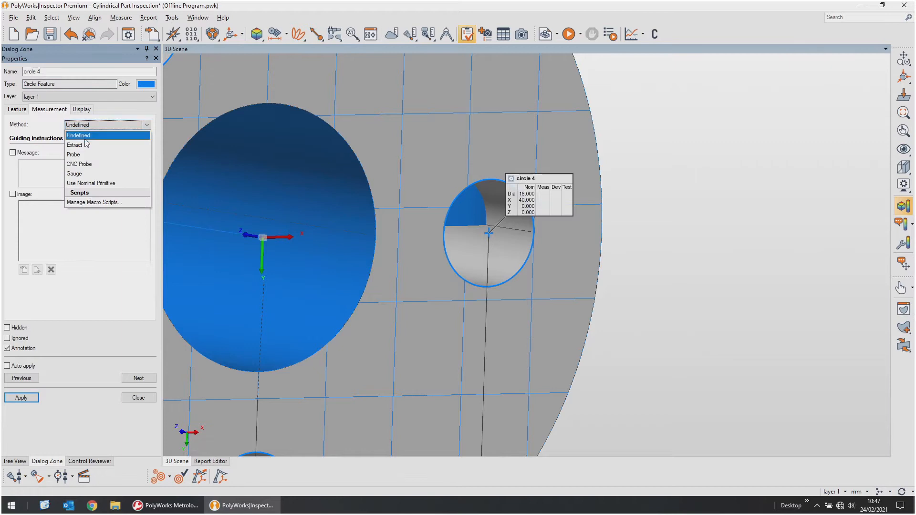
pyautogui.click(75, 145)
# Set circle 4's maximum distance to nominal primitive to 6 mm, review the fit and filtering options, and close the properties.
pyautogui.moveTo(421, 261); pyautogui.dragTo(449, 263)
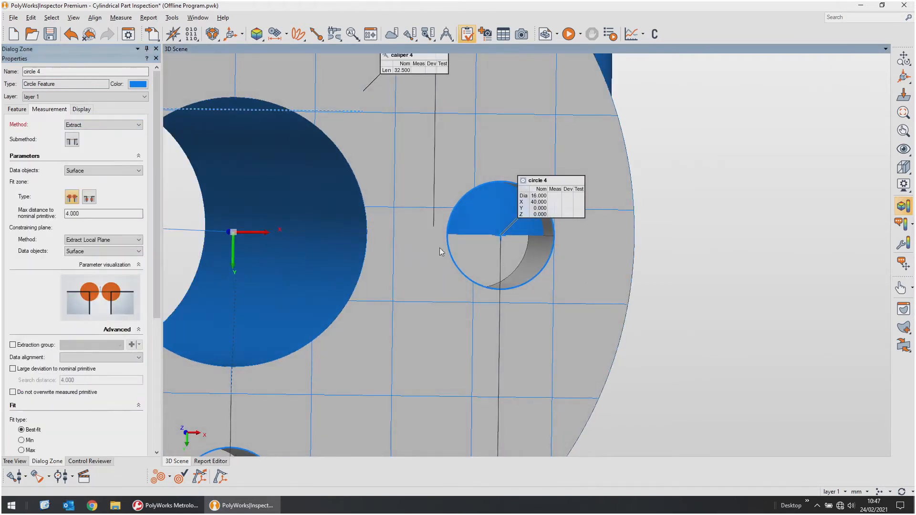
pyautogui.click(78, 214)
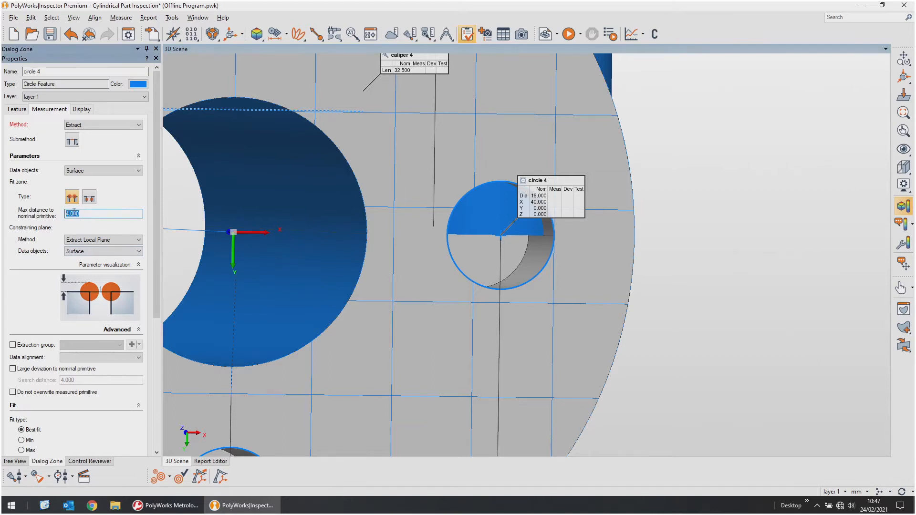
pyautogui.write('6')
pyautogui.moveTo(155, 184); pyautogui.dragTo(153, 212)
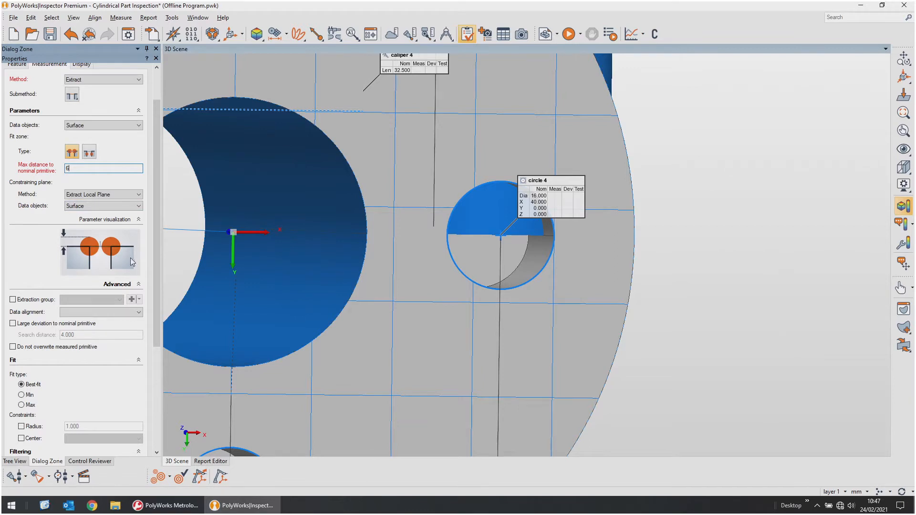
pyautogui.scroll(-3, 156, 239)
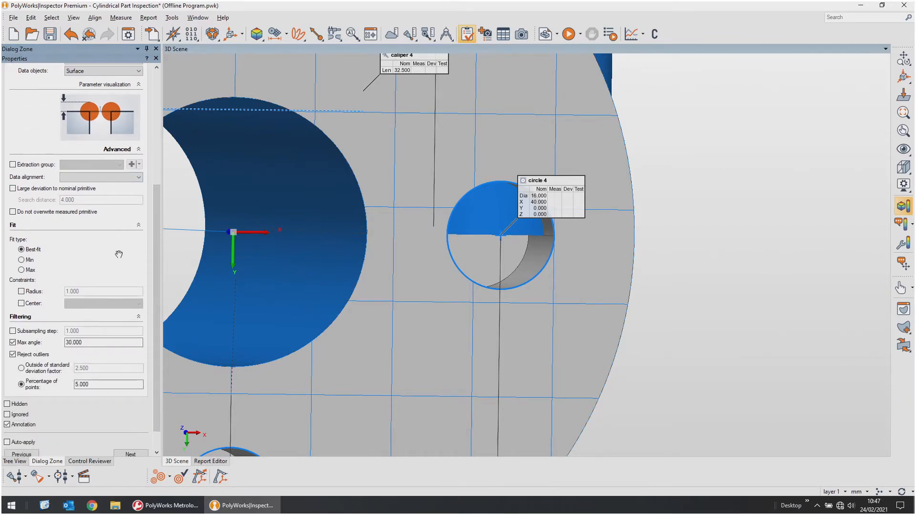
pyautogui.scroll(-1, 119, 256)
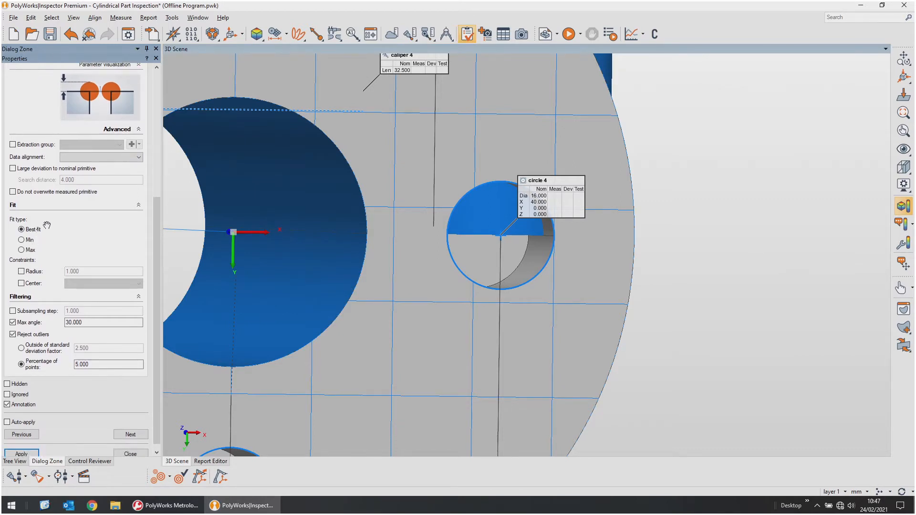
pyautogui.scroll(-1, 74, 395)
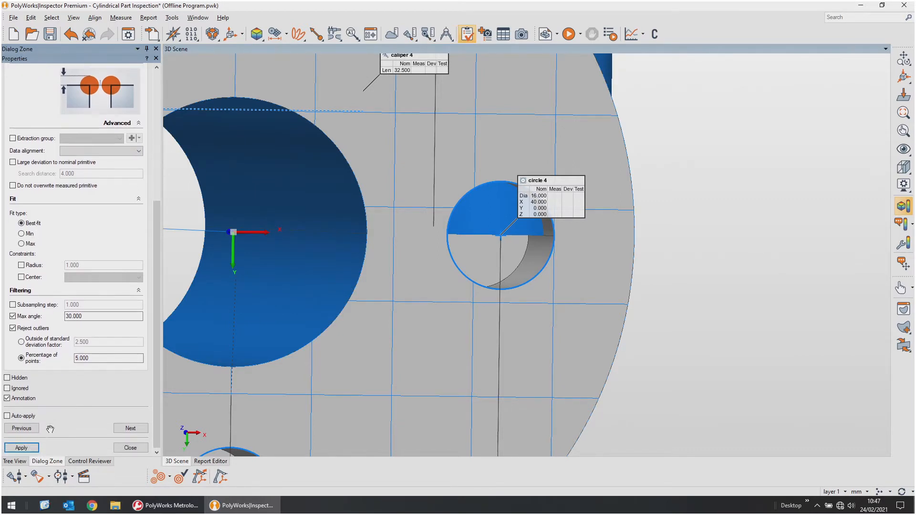
pyautogui.click(120, 448)
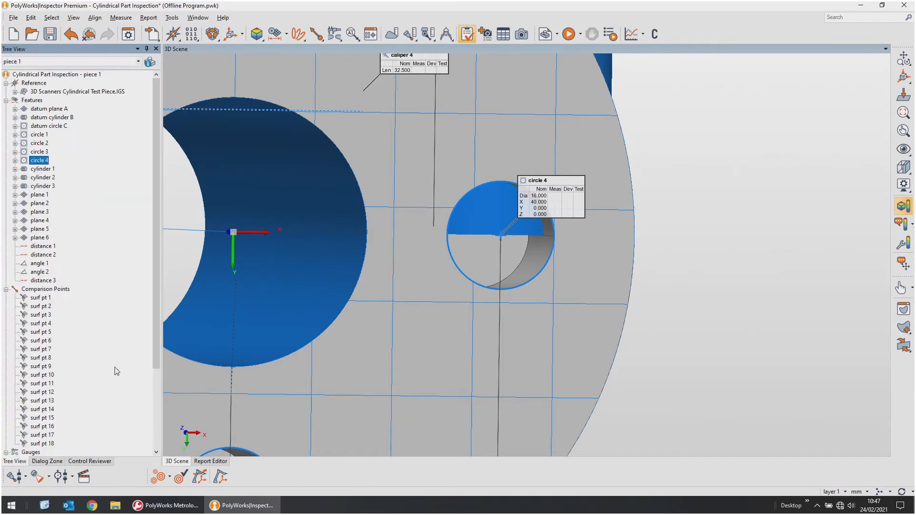
pyautogui.scroll(-3, 355, 161)
pyautogui.moveTo(354, 161); pyautogui.dragTo(385, 328, button='middle')
pyautogui.moveTo(385, 328); pyautogui.dragTo(405, 265)
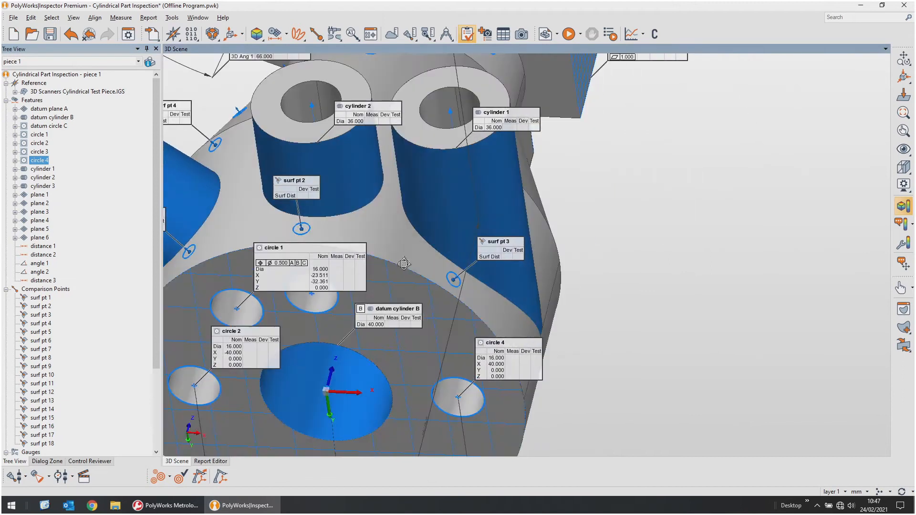
# Open the measurement properties of cylinders 1 and 2 together and set their measurement method to Probe.
pyautogui.moveTo(404, 264); pyautogui.dragTo(419, 277, button='middle')
pyautogui.moveTo(419, 277); pyautogui.dragTo(418, 248)
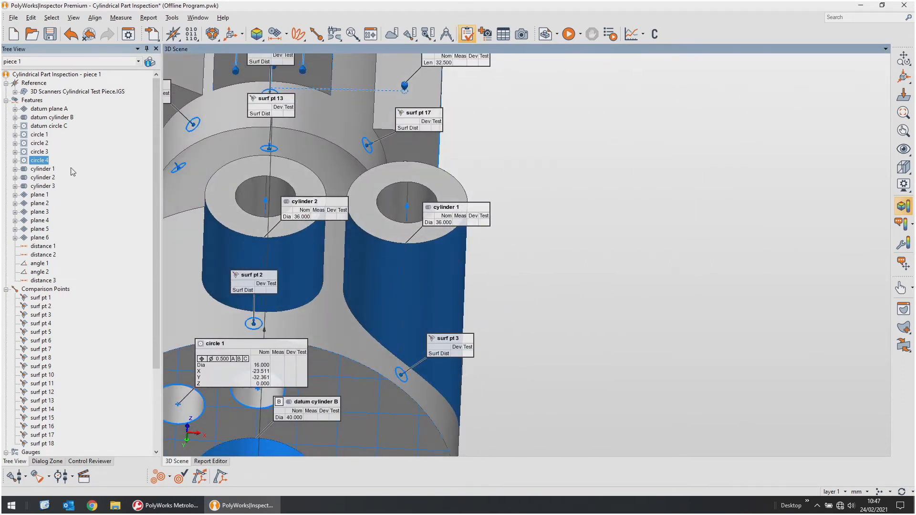
pyautogui.click(42, 169)
pyautogui.keyDown('ctrl'); pyautogui.click(43, 178); pyautogui.keyUp('ctrl')
pyautogui.rightClick(49, 177)
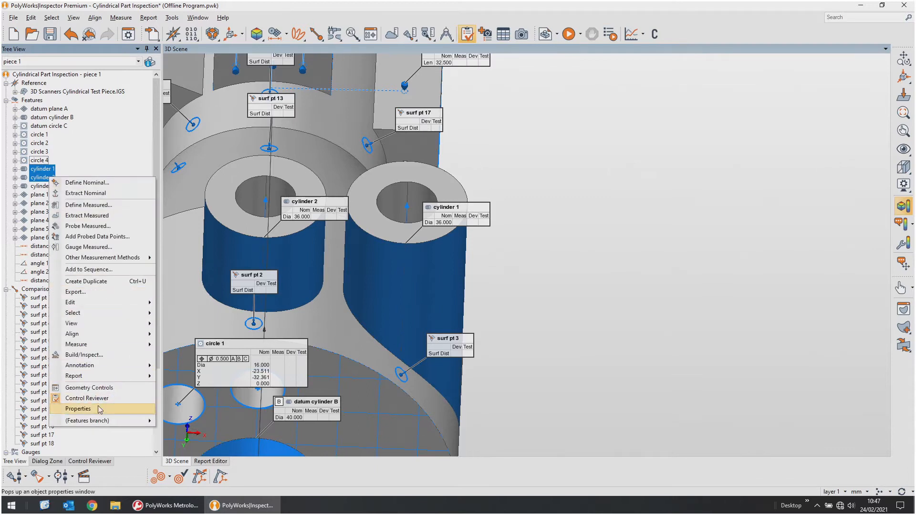
pyautogui.click(98, 408)
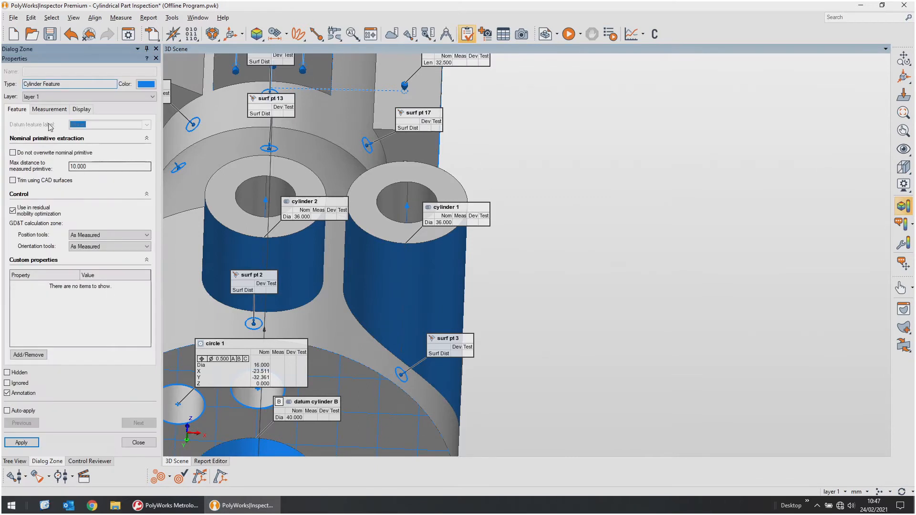
pyautogui.click(49, 109)
pyautogui.click(77, 124)
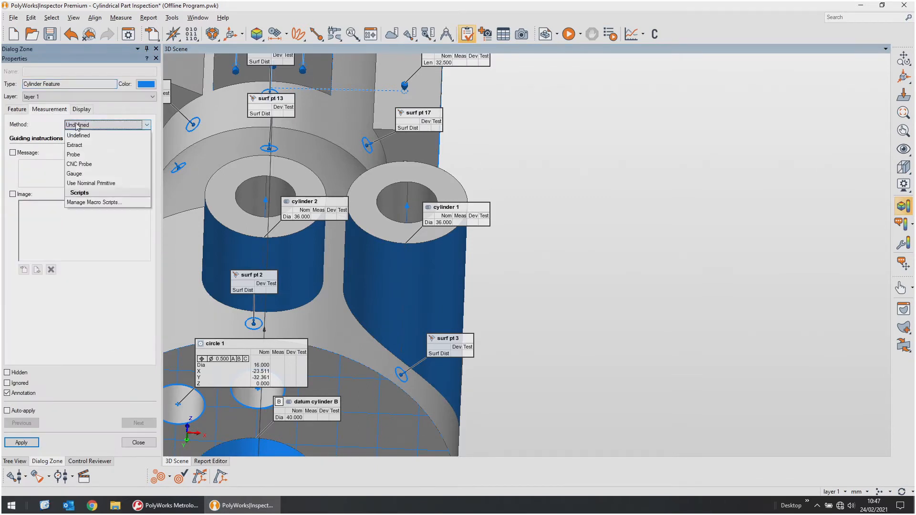
pyautogui.click(83, 155)
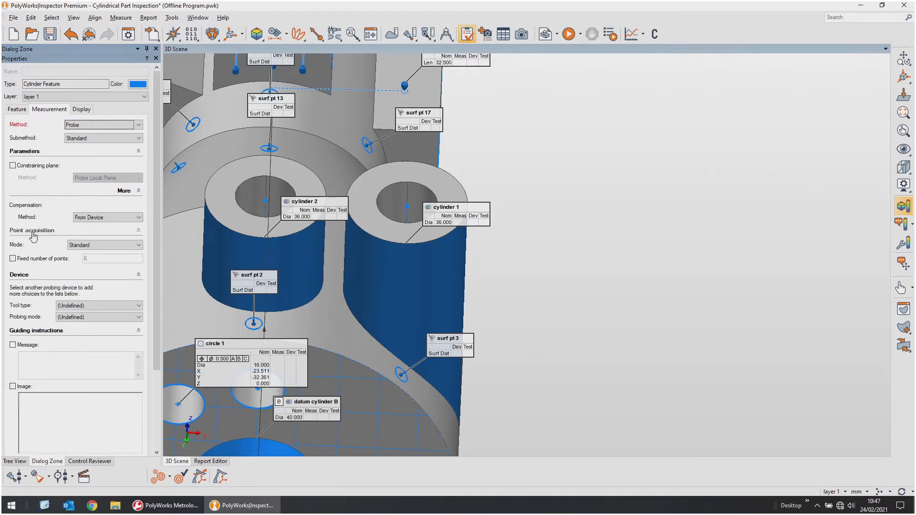
# Set the point acquisition mode of cylinders 1 and 2 to Guided and inspect the guide points around both cylinders.
pyautogui.click(79, 247)
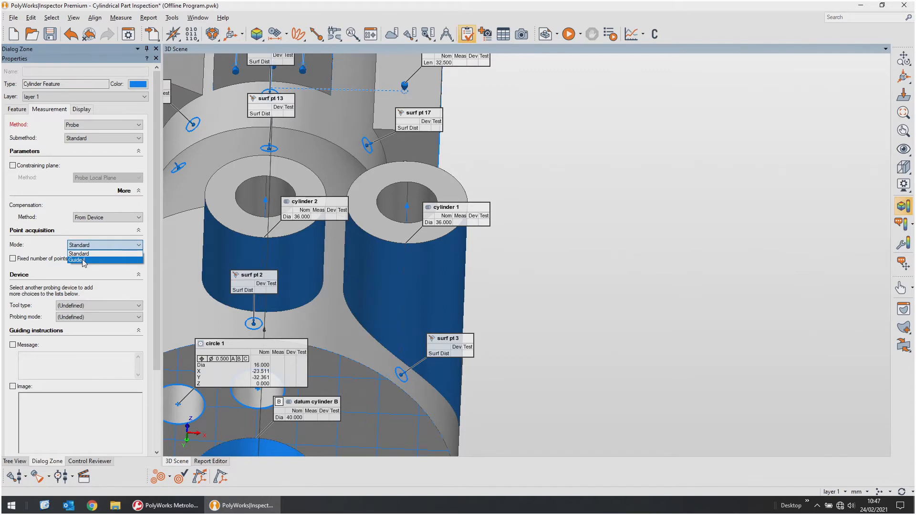
pyautogui.click(80, 260)
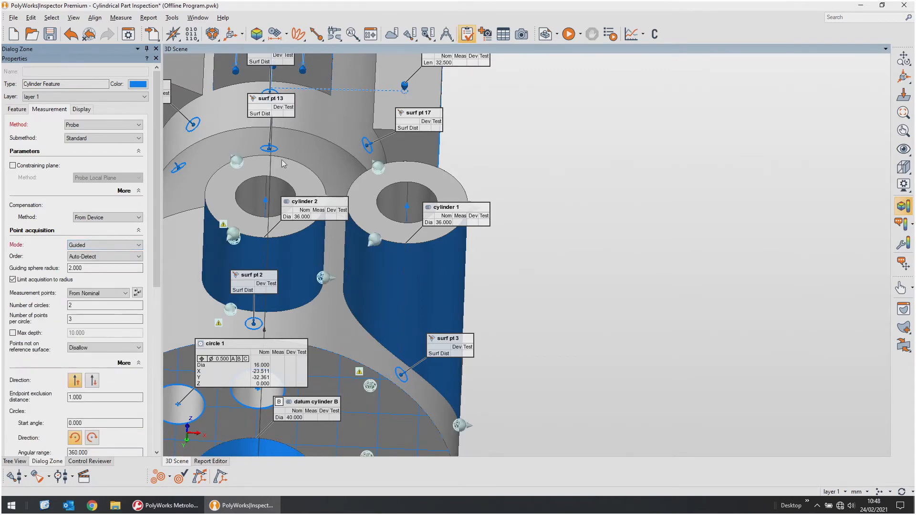
pyautogui.moveTo(395, 293); pyautogui.dragTo(471, 209, button='middle')
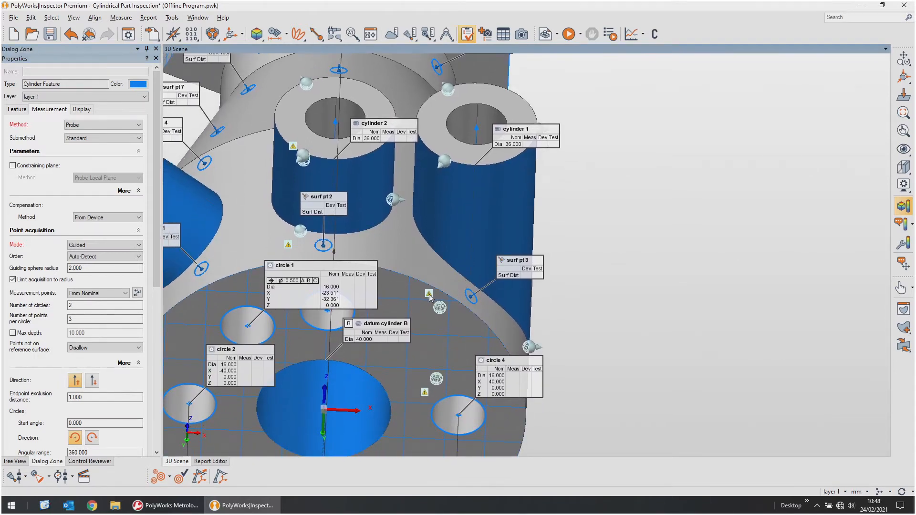
pyautogui.moveTo(429, 294)
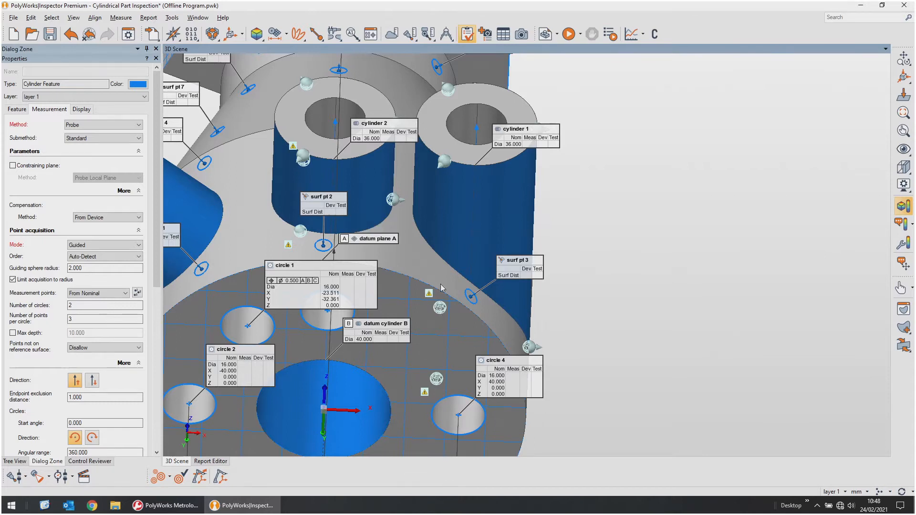
pyautogui.moveTo(448, 324); pyautogui.dragTo(455, 388)
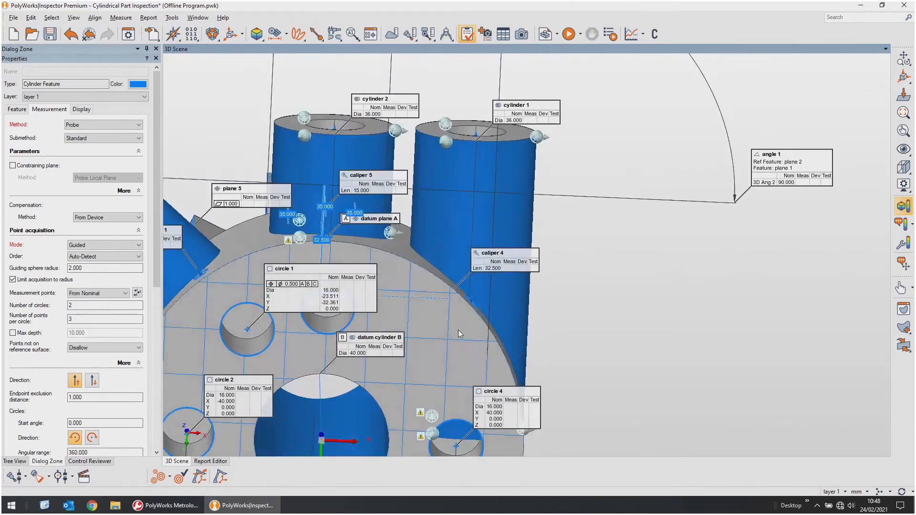
pyautogui.moveTo(455, 389); pyautogui.dragTo(450, 280, button='middle')
pyautogui.moveTo(450, 280); pyautogui.dragTo(436, 343)
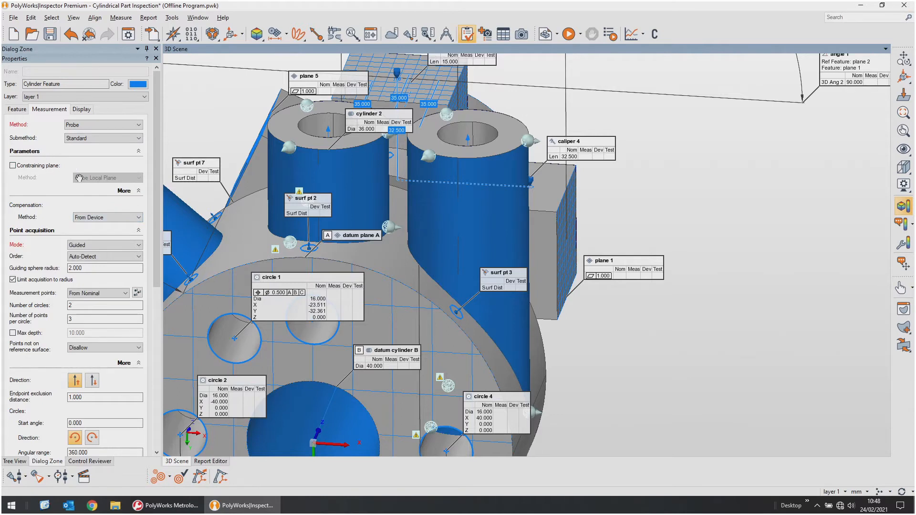
# Keep the Standard submethod for cylinders 1 and 2 and set their compensation method to External.
pyautogui.click(107, 139)
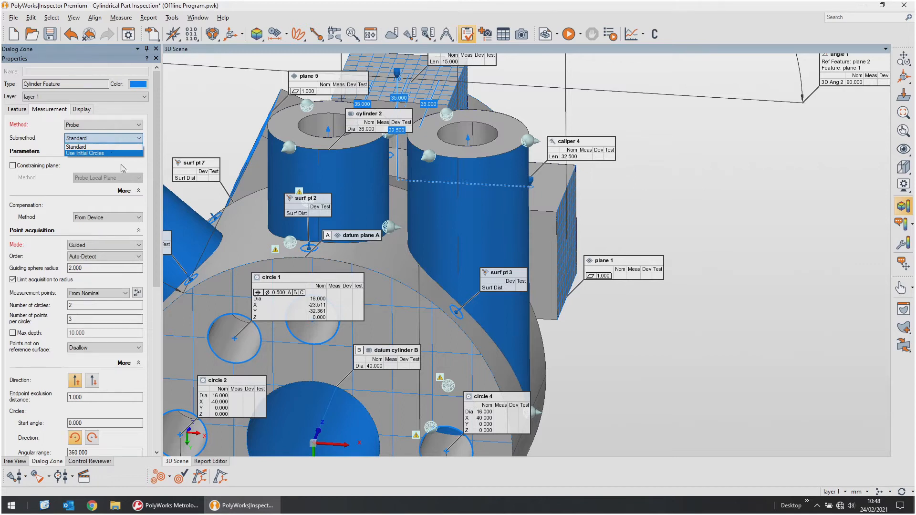
pyautogui.click(78, 147)
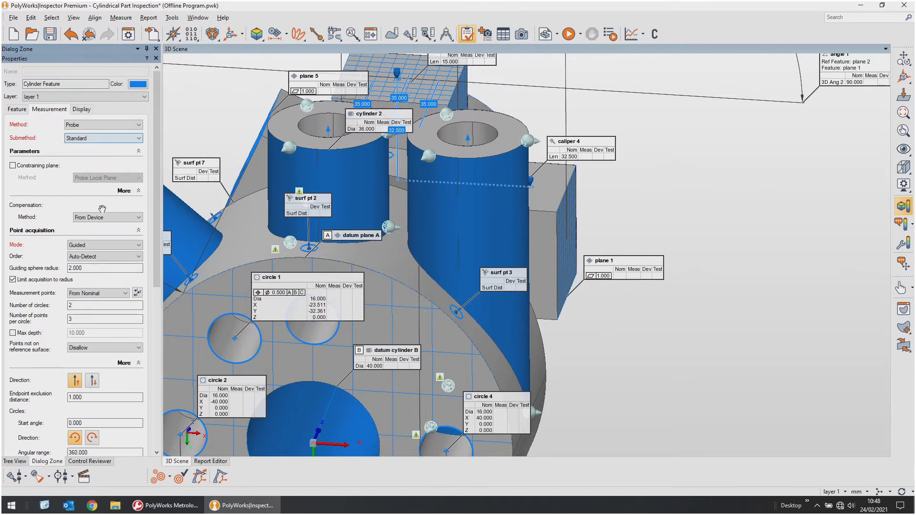
pyautogui.click(89, 218)
pyautogui.click(91, 240)
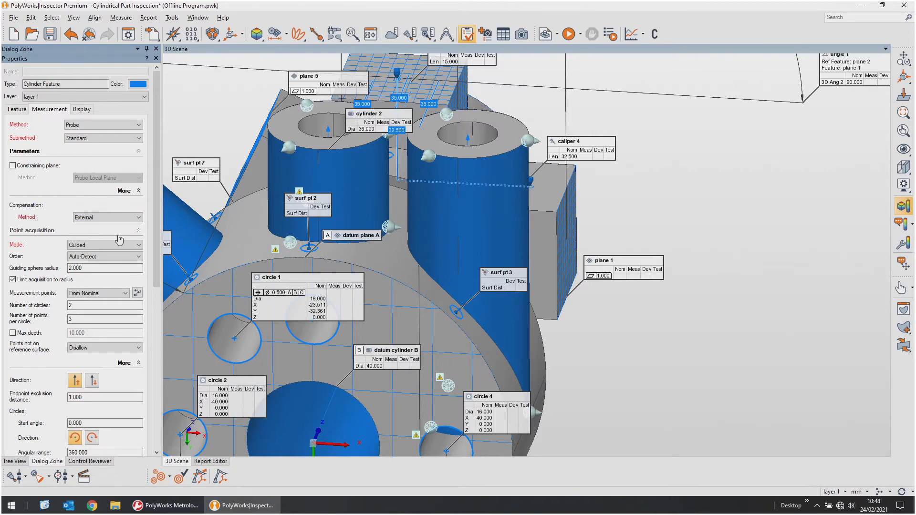
# Set the number of guided points per circle on cylinders 1 and 2 to 4.
pyautogui.scroll(-3, 105, 224)
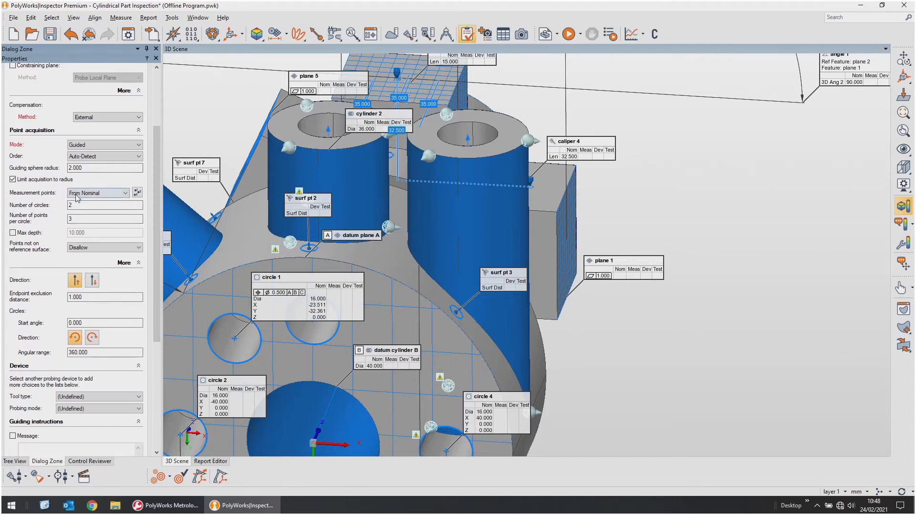
pyautogui.moveTo(472, 179)
pyautogui.doubleClick(93, 218)
pyautogui.write('4')
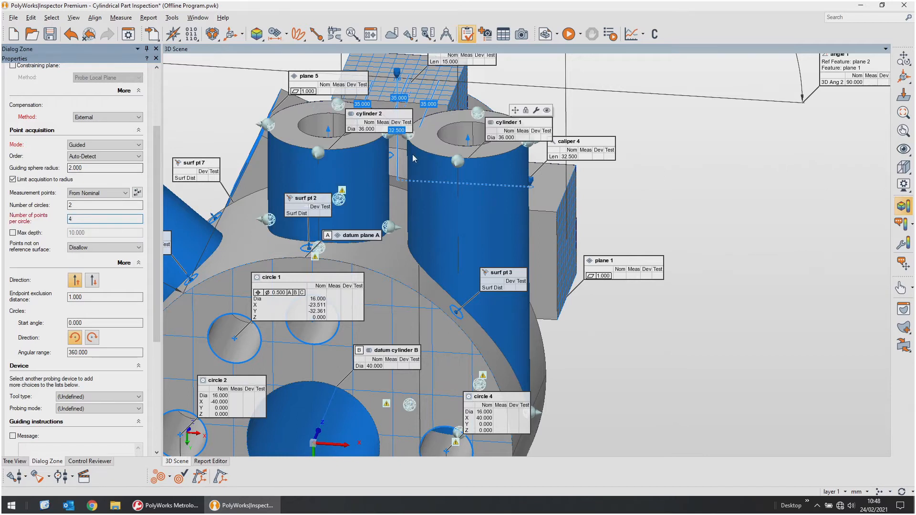
pyautogui.moveTo(319, 218)
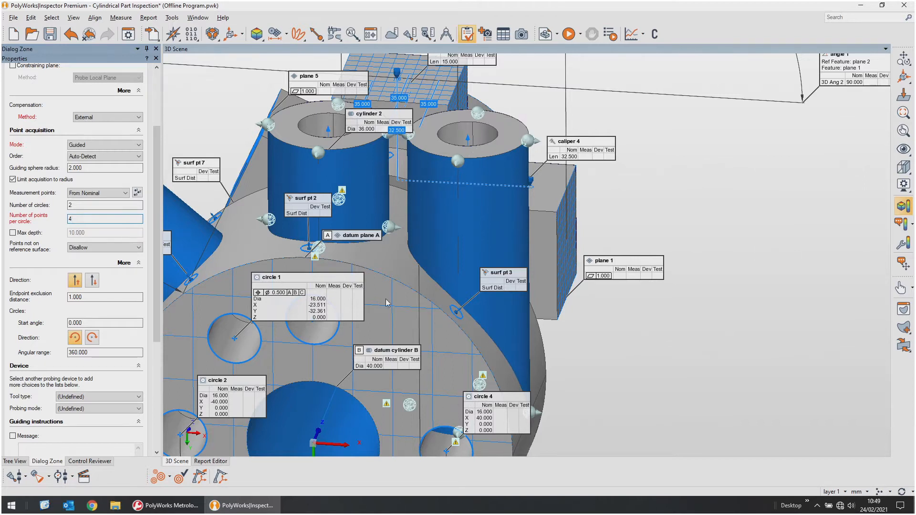
# Enable the maximum depth for the guided points on cylinders 1 and 2 and set it to 25 mm.
pyautogui.click(35, 233)
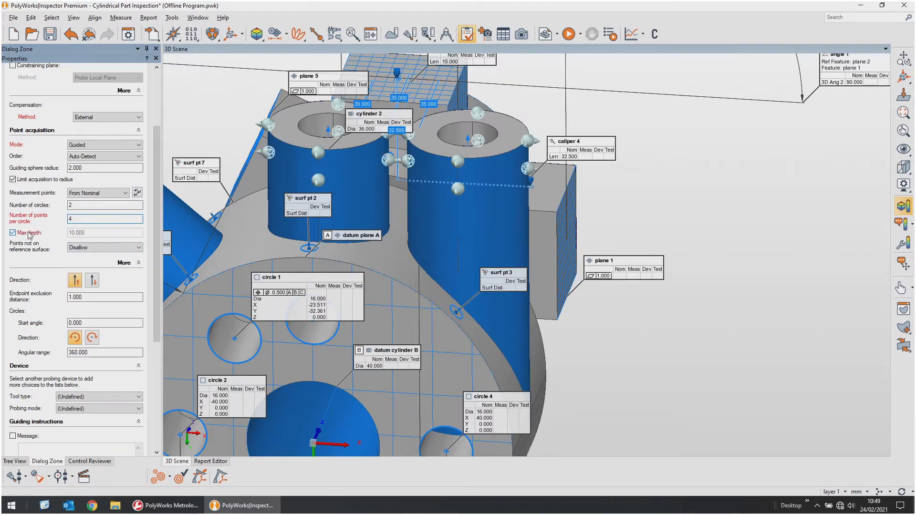
pyautogui.press('Tab')
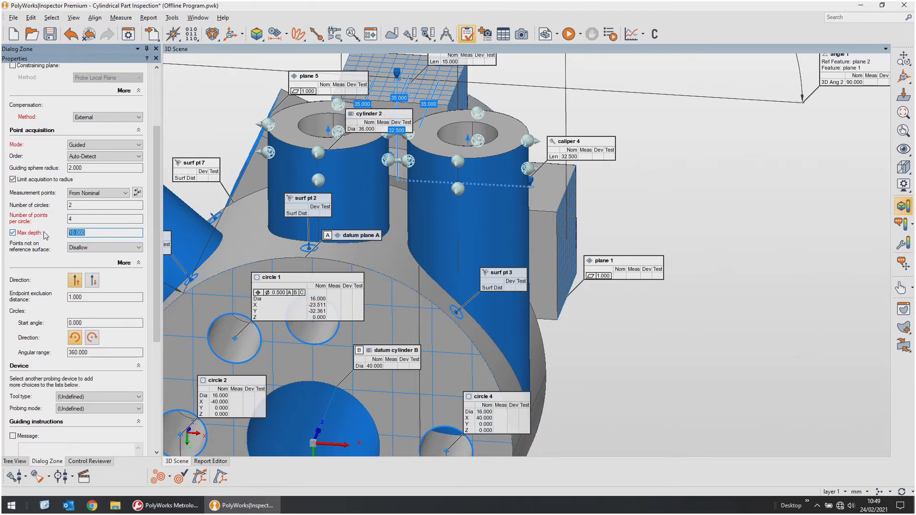
pyautogui.write('25')
pyautogui.press('Return')
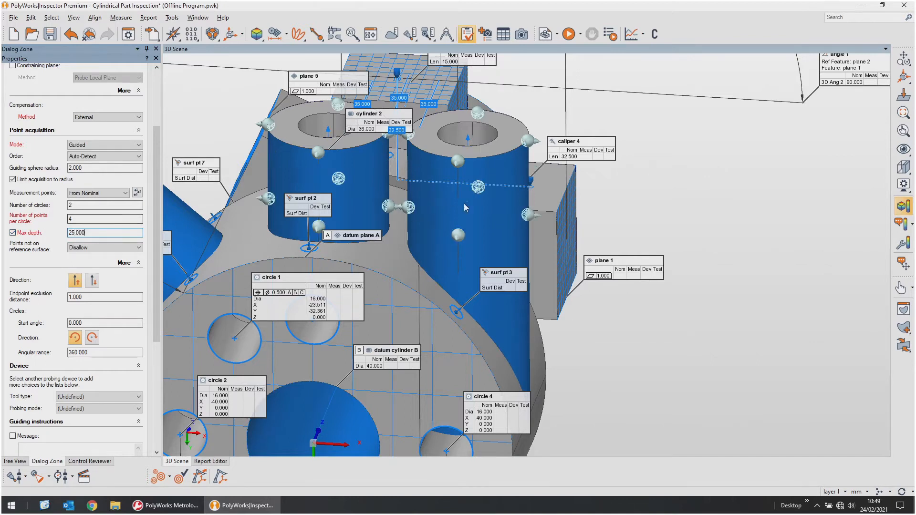
pyautogui.moveTo(457, 245)
# Set the endpoint exclusion distance of the guided points on cylinders 1 and 2 to 3.000 mm.
pyautogui.click(94, 280)
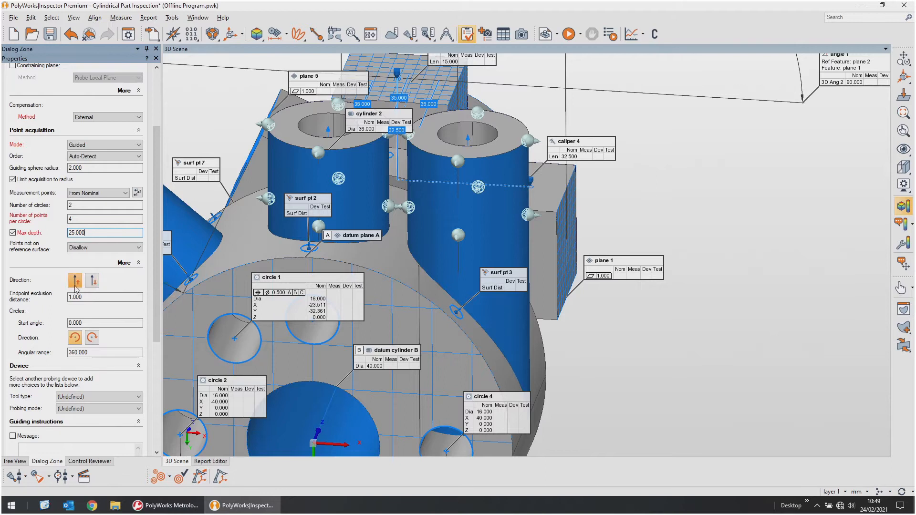
pyautogui.doubleClick(98, 296)
pyautogui.scroll(5, 471, 158)
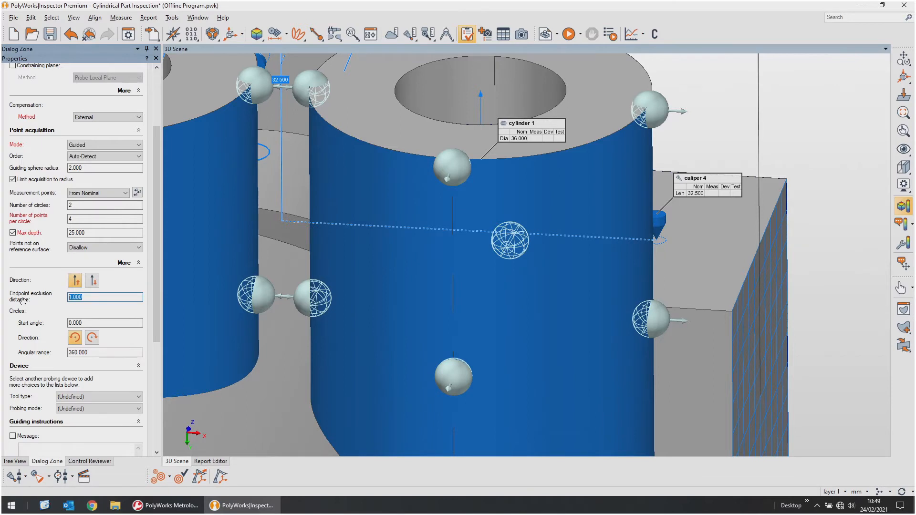
pyautogui.write('3.000')
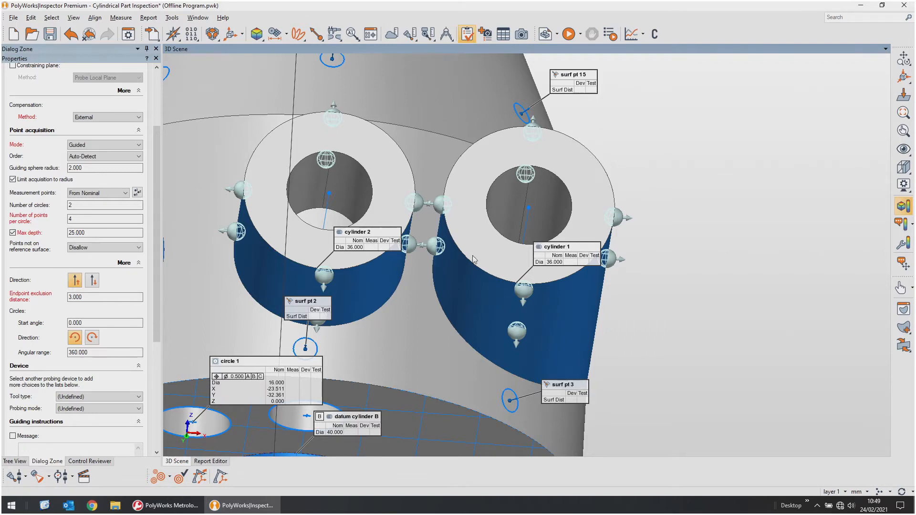
# Limit the angular range of the guided circles on cylinders 1 and 2 to 180 degrees.
pyautogui.moveTo(98, 352); pyautogui.dragTo(42, 352)
pyautogui.write('180.000')
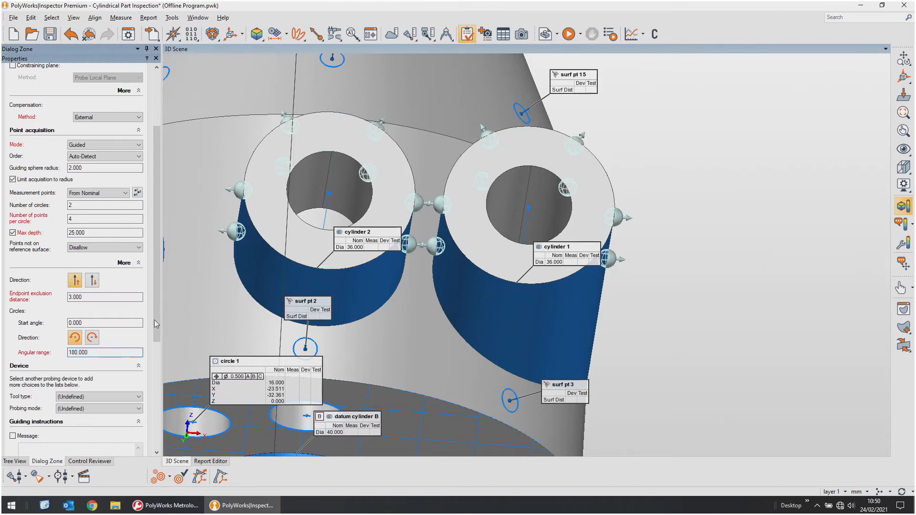
pyautogui.moveTo(489, 314); pyautogui.dragTo(482, 266)
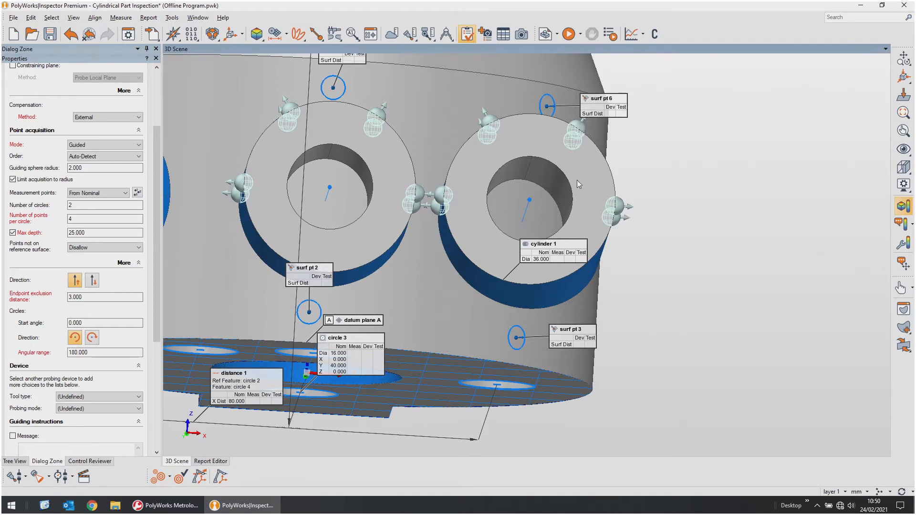
# Set the guided circles' start angle on cylinders 1 and 2 to 90 degrees, apply the settings and close the properties.
pyautogui.moveTo(95, 323); pyautogui.dragTo(22, 320)
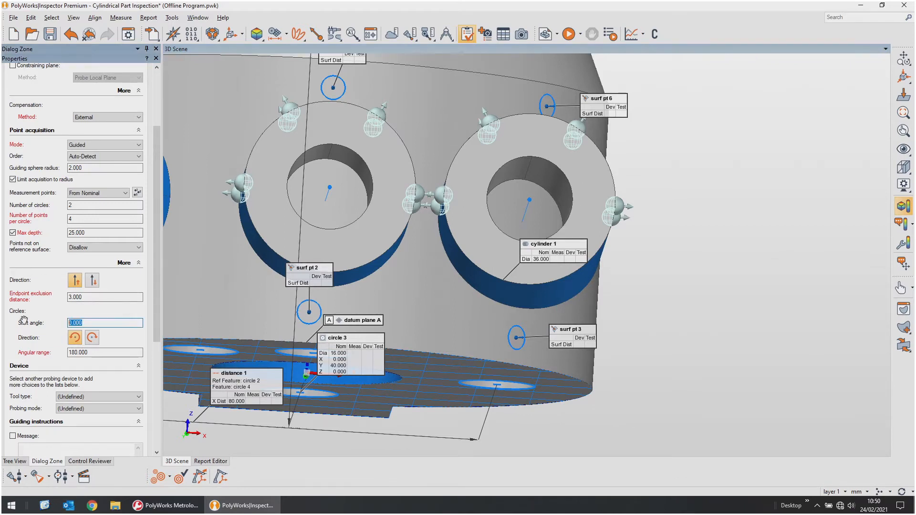
pyautogui.write('90.000')
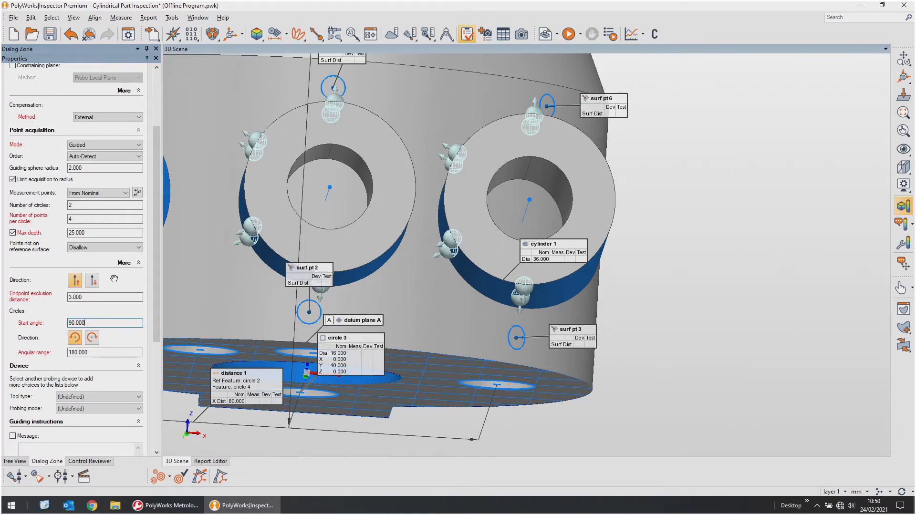
pyautogui.moveTo(154, 272); pyautogui.dragTo(155, 373)
pyautogui.click(21, 448)
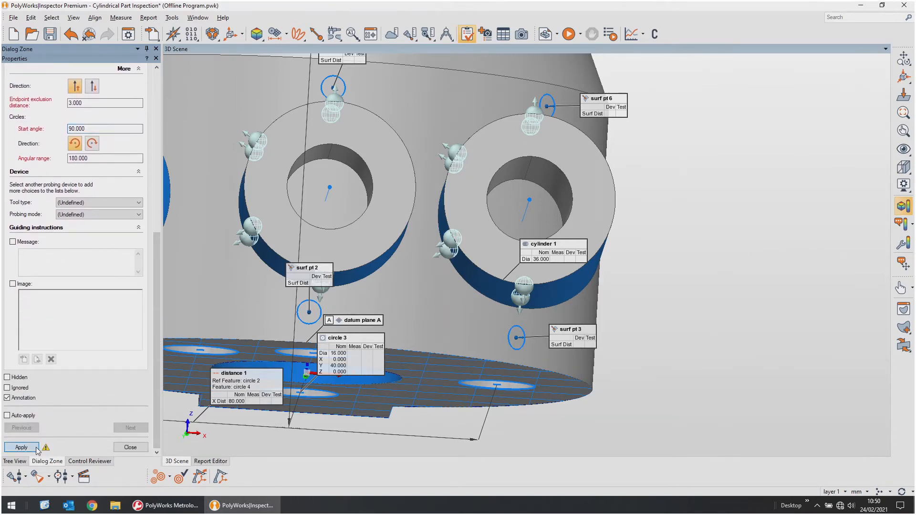
pyautogui.click(124, 447)
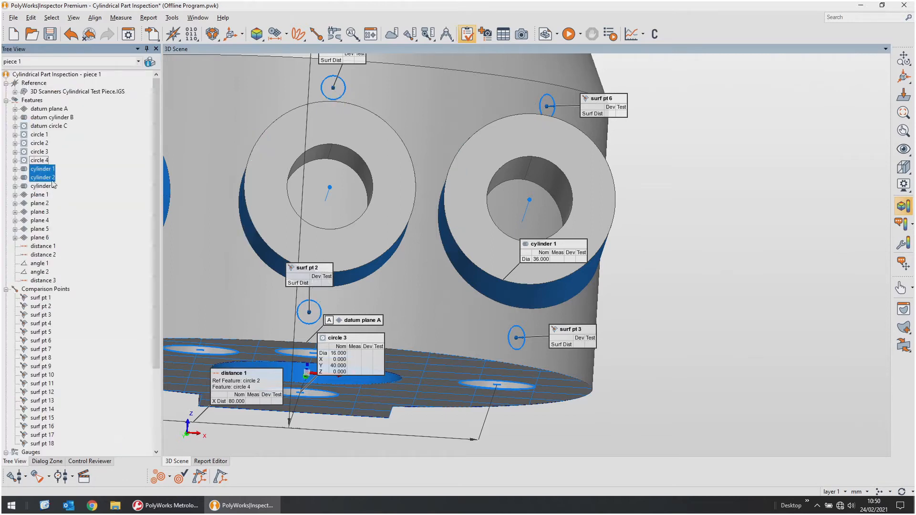
# Set the guided circles' start angle on cylinder 1 to -90 degrees, apply the change and close the properties.
pyautogui.click(42, 169)
pyautogui.rightClick(42, 169)
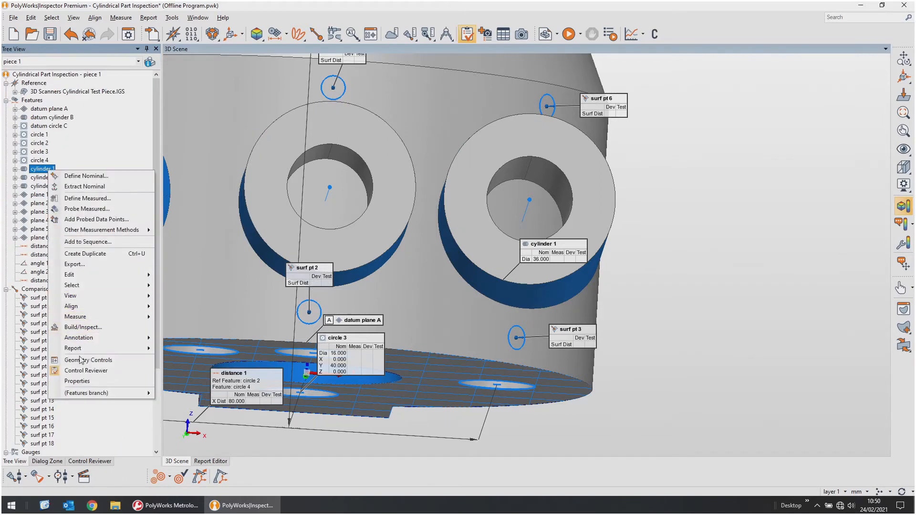
pyautogui.click(78, 381)
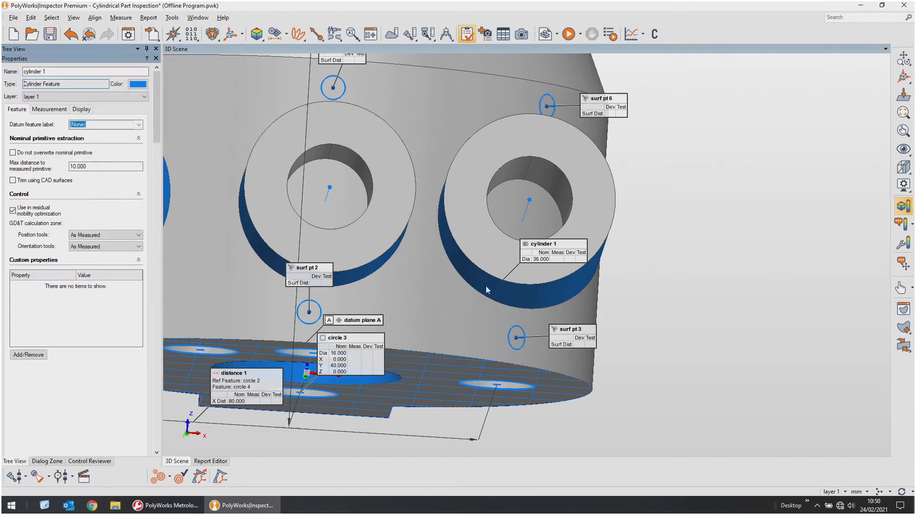
pyautogui.click(45, 112)
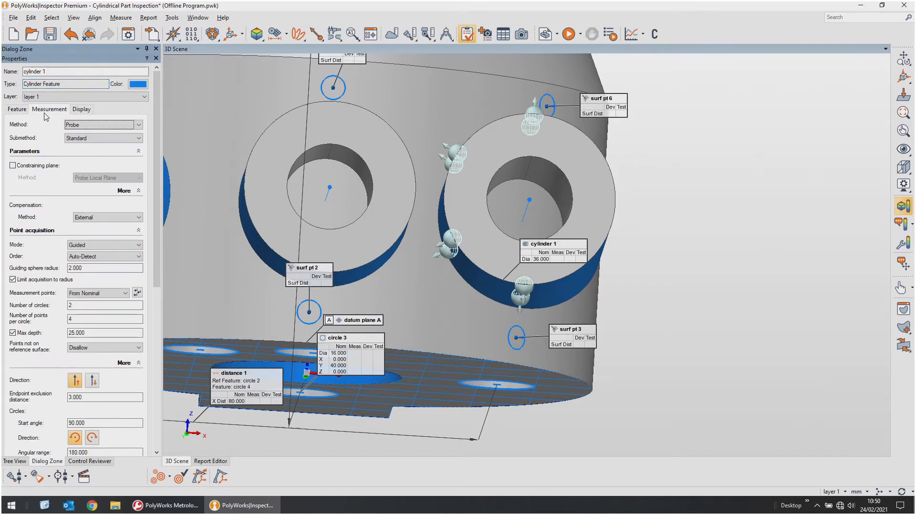
pyautogui.moveTo(154, 260); pyautogui.dragTo(157, 333)
pyautogui.click(20, 286)
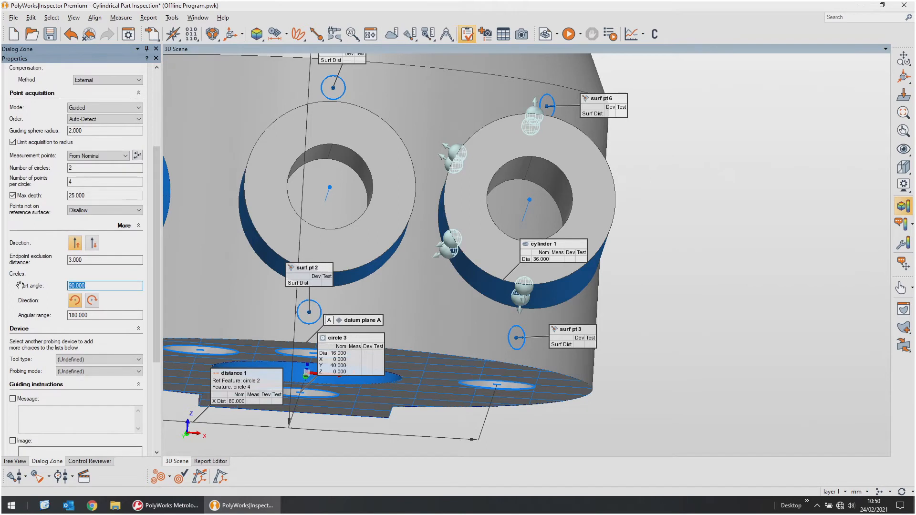
pyautogui.press('Home')
pyautogui.write('-')
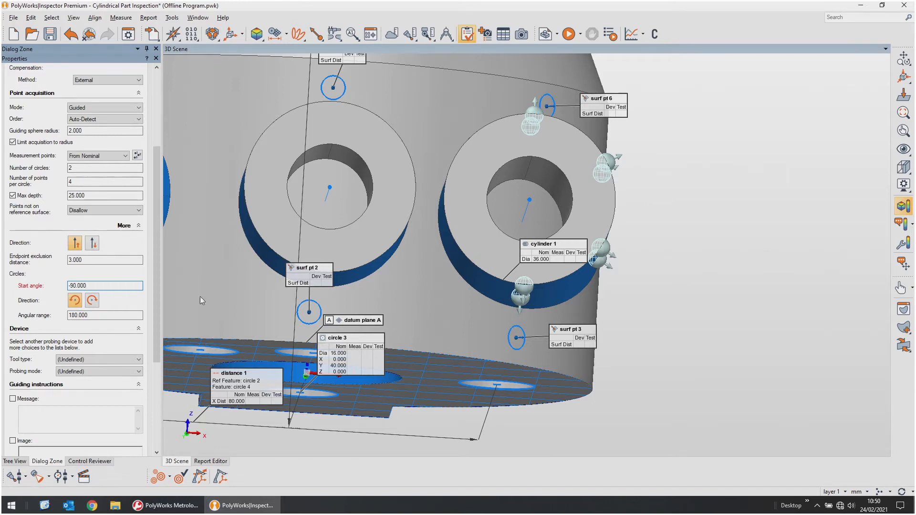
pyautogui.scroll(-3, 155, 268)
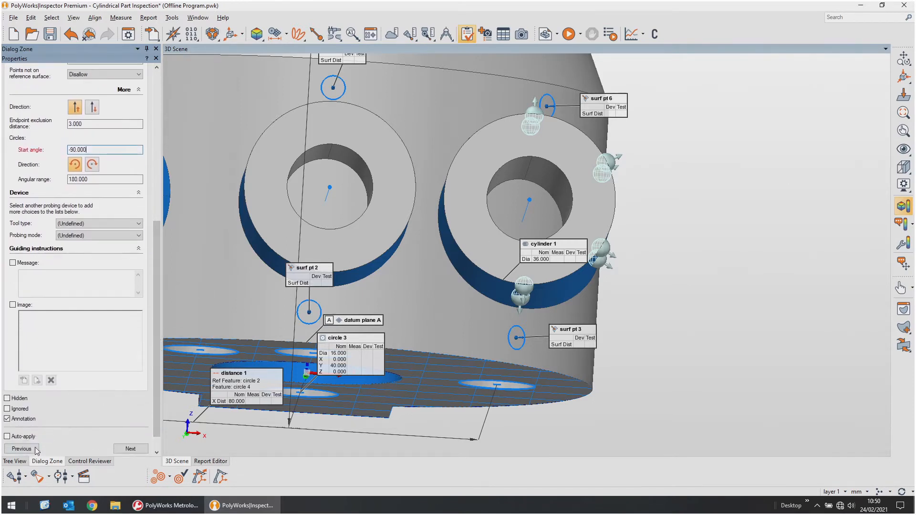
pyautogui.scroll(-1, 36, 451)
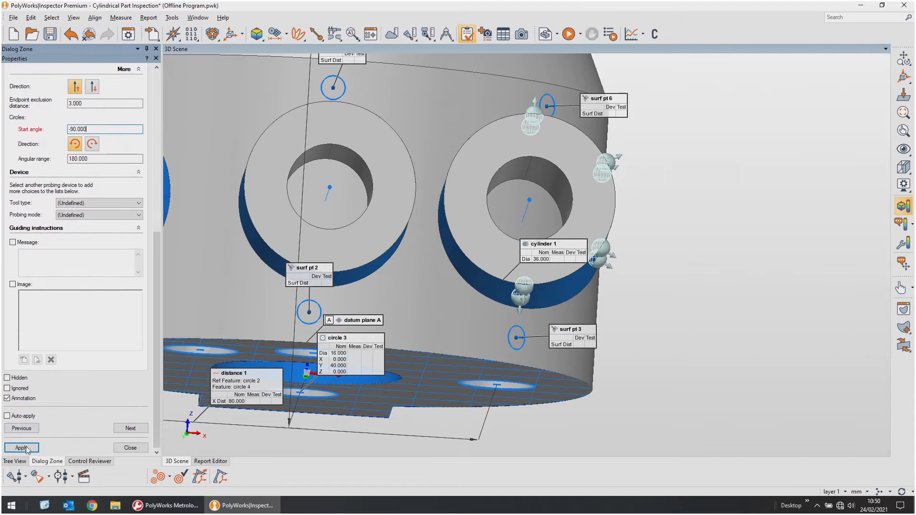
pyautogui.click(137, 451)
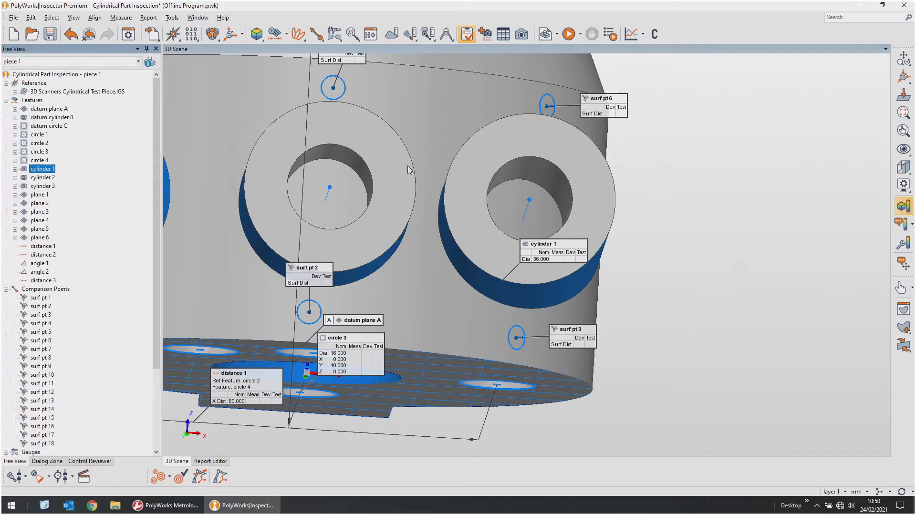
# Set the measurement method of cylinder 3 to Extract, apply it and close the properties.
pyautogui.moveTo(302, 196); pyautogui.dragTo(282, 168)
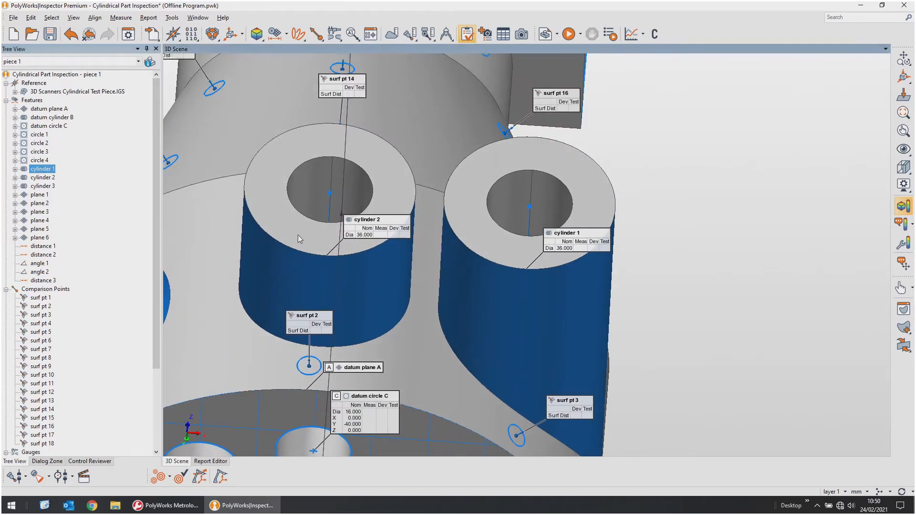
pyautogui.moveTo(298, 235); pyautogui.dragTo(608, 197, button='middle')
pyautogui.moveTo(339, 224)
pyautogui.mouseDown()
pyautogui.moveTo(429, 219)
pyautogui.moveTo(403, 229)
pyautogui.moveTo(334, 214)
pyautogui.mouseUp()
pyautogui.rightClick(43, 186)
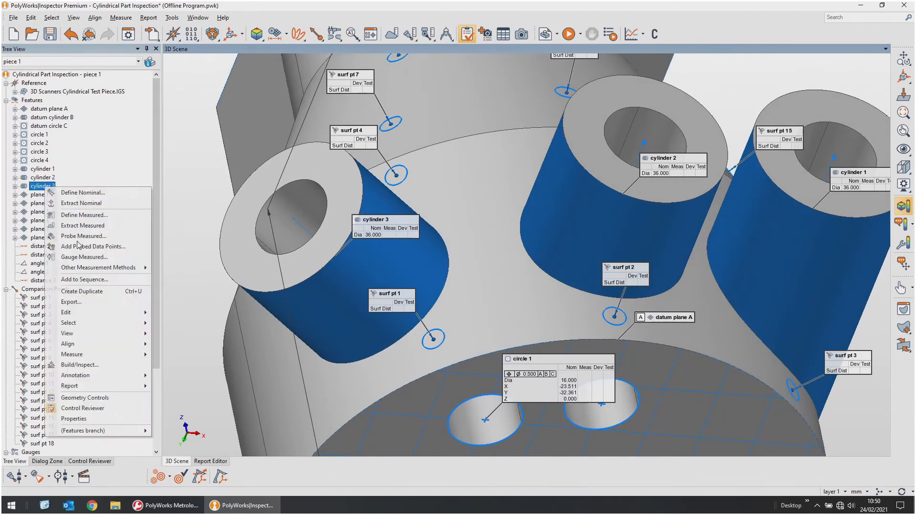
pyautogui.click(77, 419)
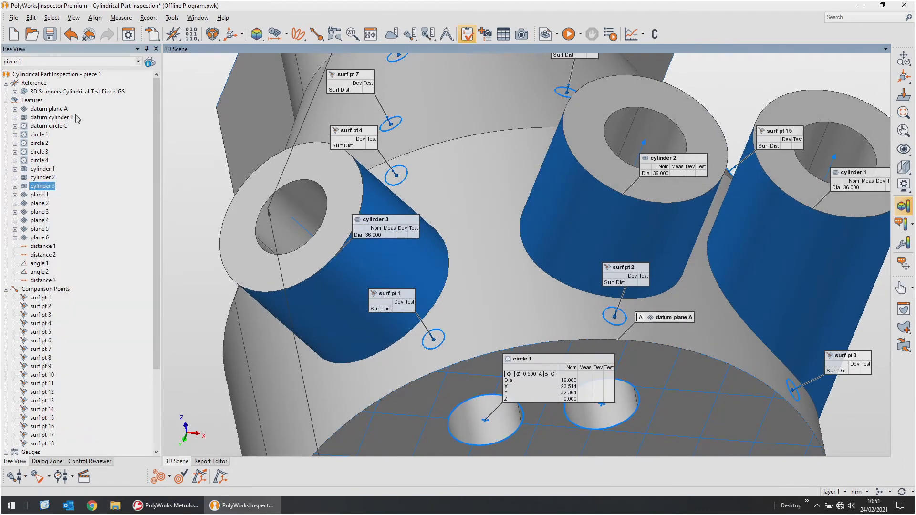
pyautogui.click(49, 109)
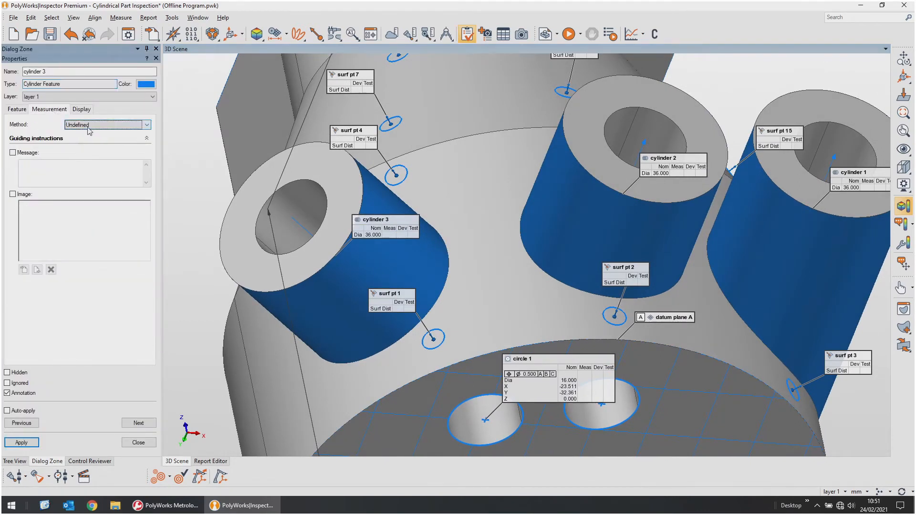
pyautogui.click(102, 124)
pyautogui.click(97, 148)
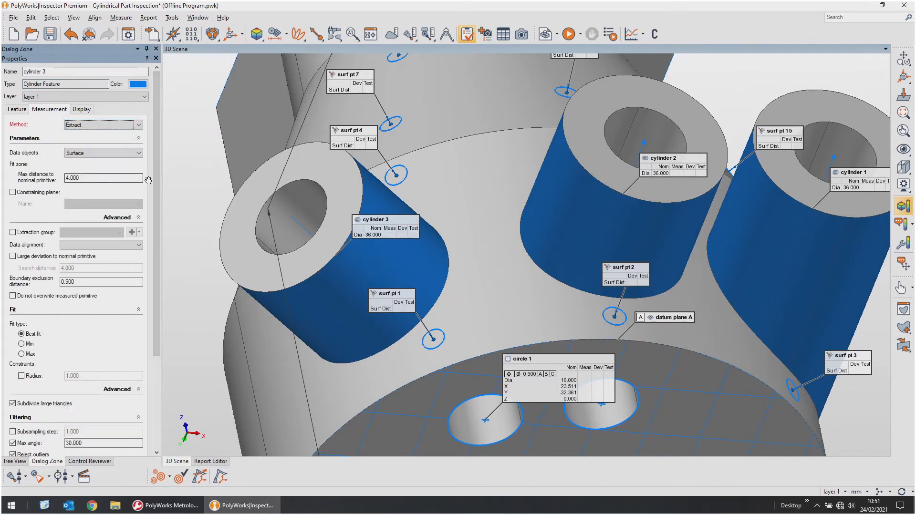
pyautogui.moveTo(157, 172); pyautogui.dragTo(155, 255)
pyautogui.scroll(-1, 96, 398)
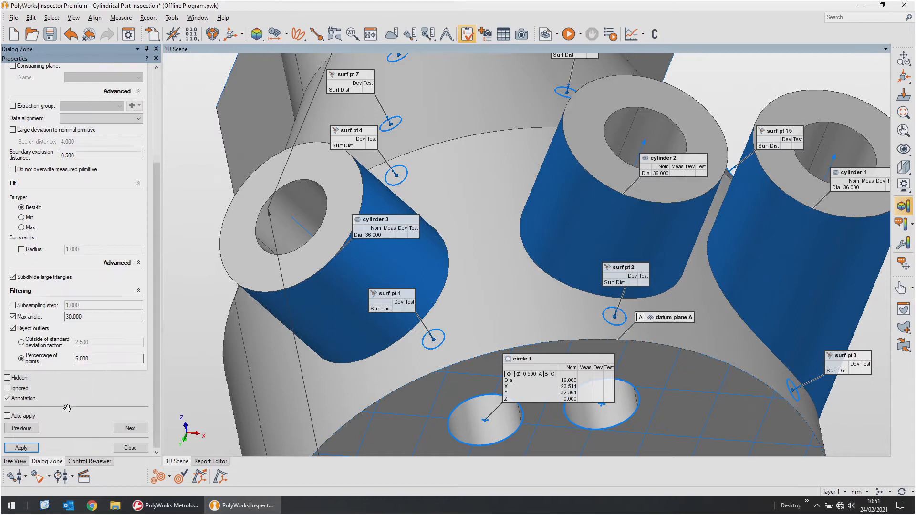
pyautogui.click(36, 445)
pyautogui.click(119, 448)
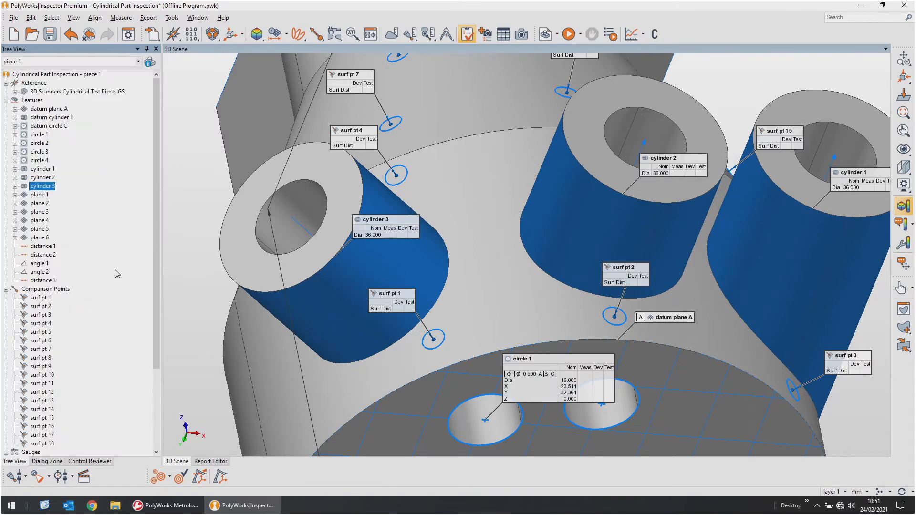
# Set the measurement method of planes 1 and 2 to Probe with the Guided point acquisition mode.
pyautogui.moveTo(500, 198); pyautogui.dragTo(493, 237)
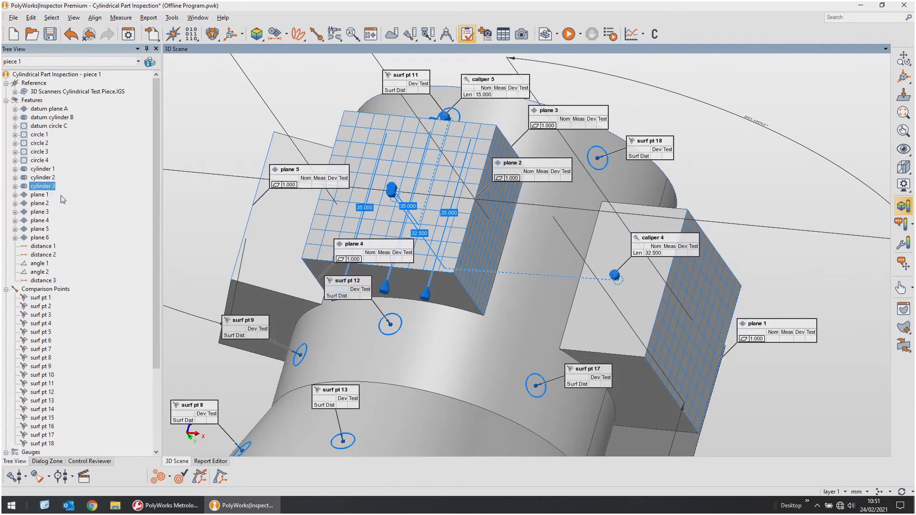
pyautogui.click(39, 194)
pyautogui.keyDown('shift'); pyautogui.click(39, 204); pyautogui.keyUp('shift')
pyautogui.rightClick(40, 204)
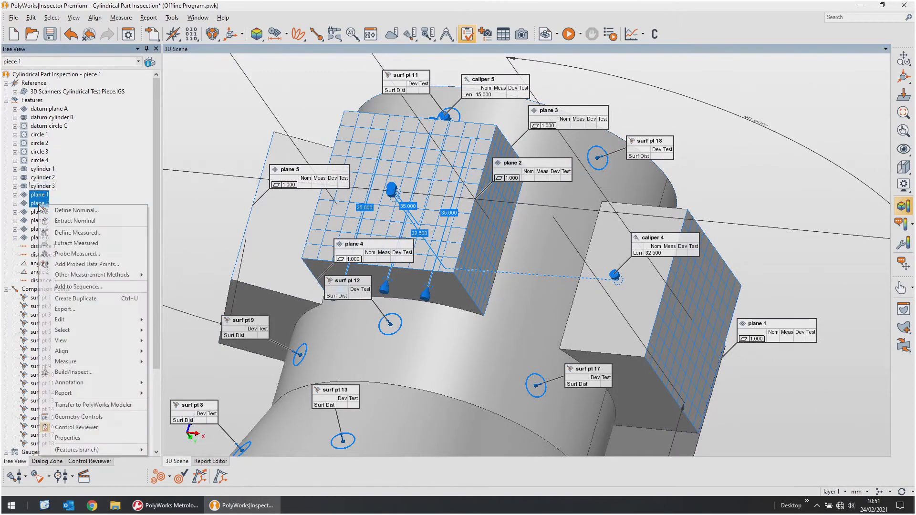
pyautogui.click(68, 438)
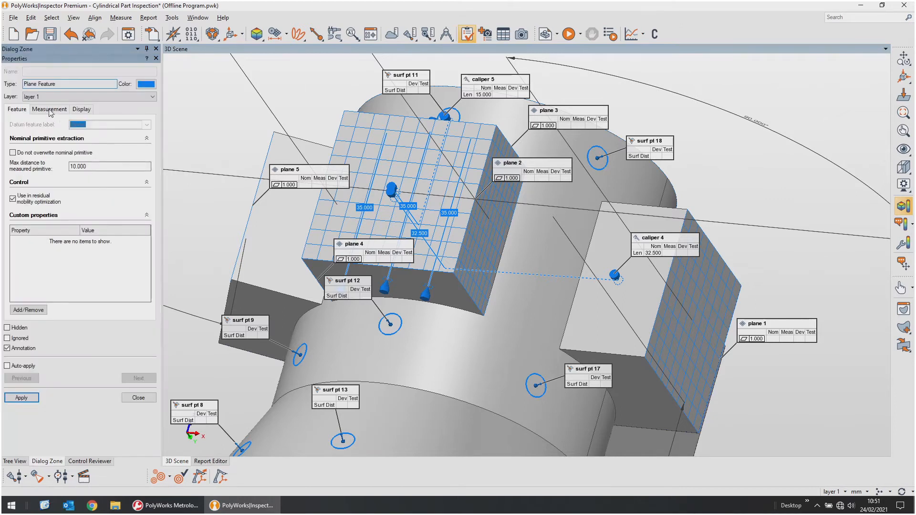
pyautogui.click(50, 109)
pyautogui.click(78, 125)
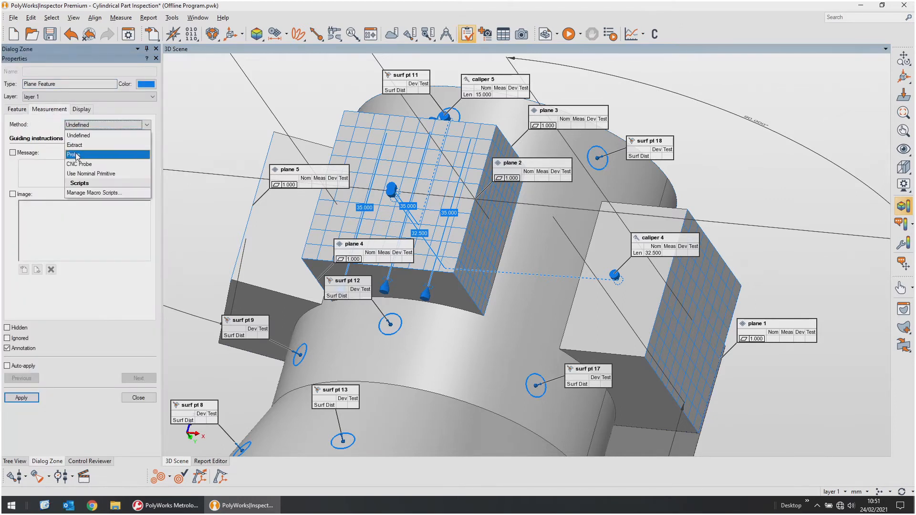
pyautogui.click(76, 155)
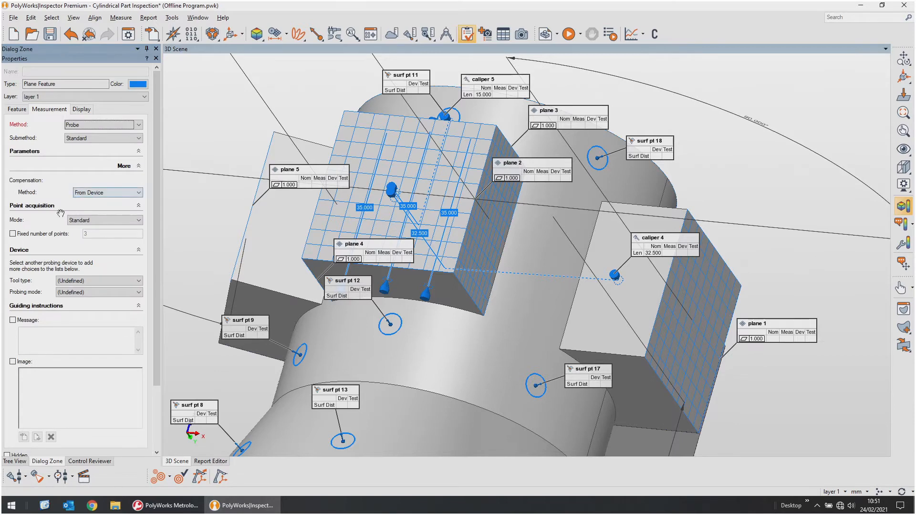
pyautogui.click(88, 220)
pyautogui.click(86, 237)
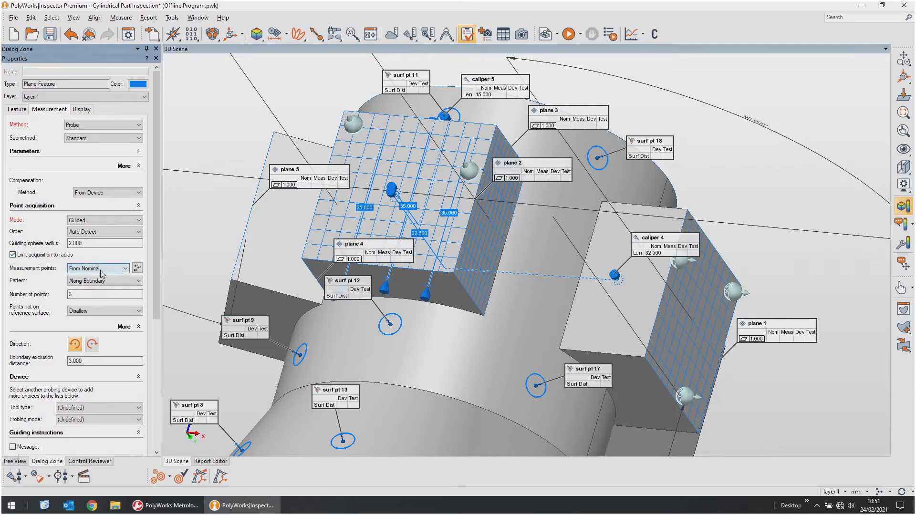
# Try the Grid pattern for the guided points on planes 1 and 2 and switch back to Along Boundary.
pyautogui.scroll(-2, 151, 266)
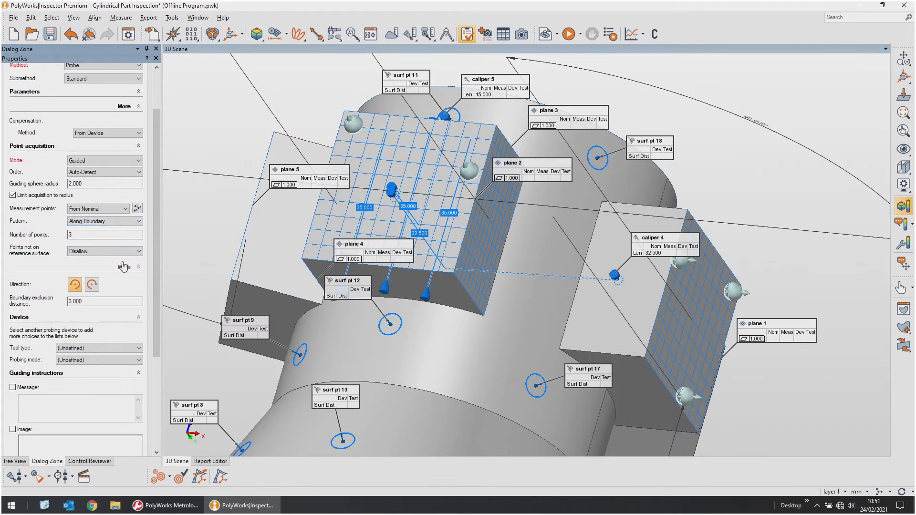
pyautogui.click(109, 221)
pyautogui.click(106, 233)
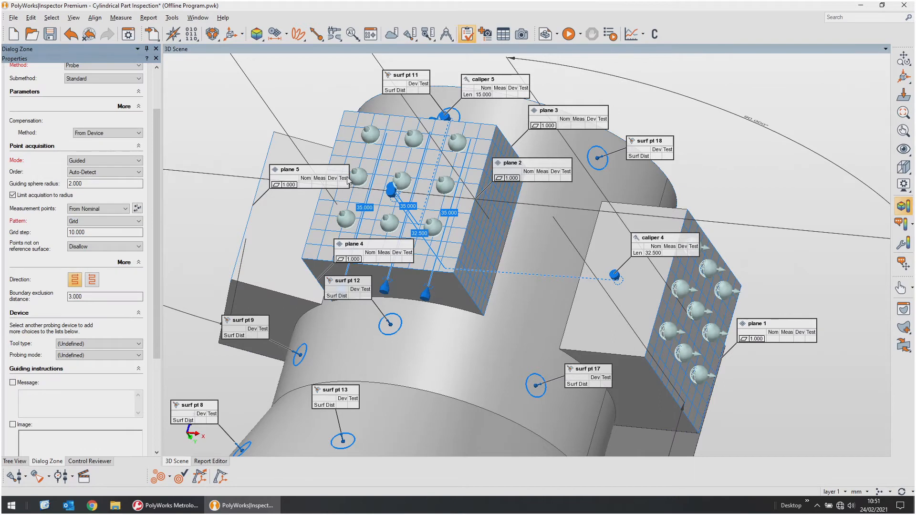
pyautogui.doubleClick(107, 232)
pyautogui.click(93, 222)
pyautogui.click(94, 230)
# Set the number of guided points along the boundary of planes 1 and 2 to 4, apply the settings and close the properties.
pyautogui.doubleClick(95, 234)
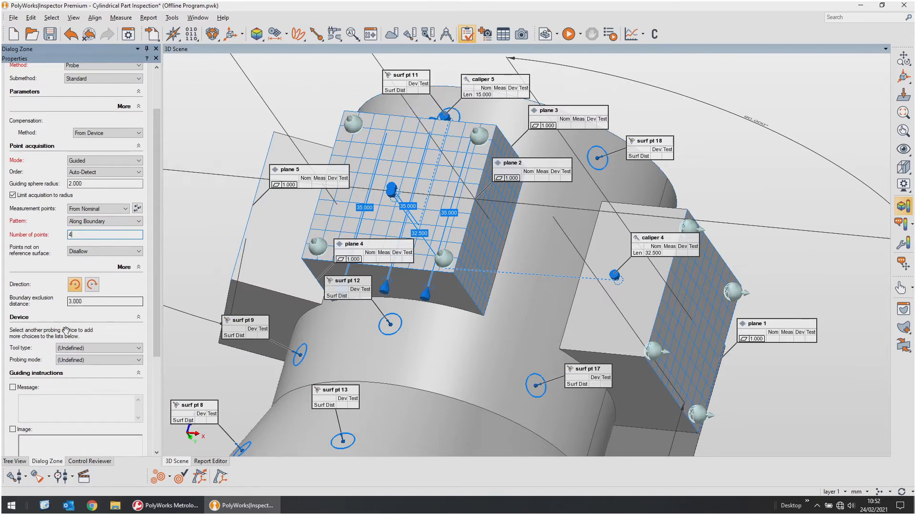
pyautogui.moveTo(90, 302); pyautogui.dragTo(24, 303)
pyautogui.moveTo(160, 227); pyautogui.dragTo(158, 326)
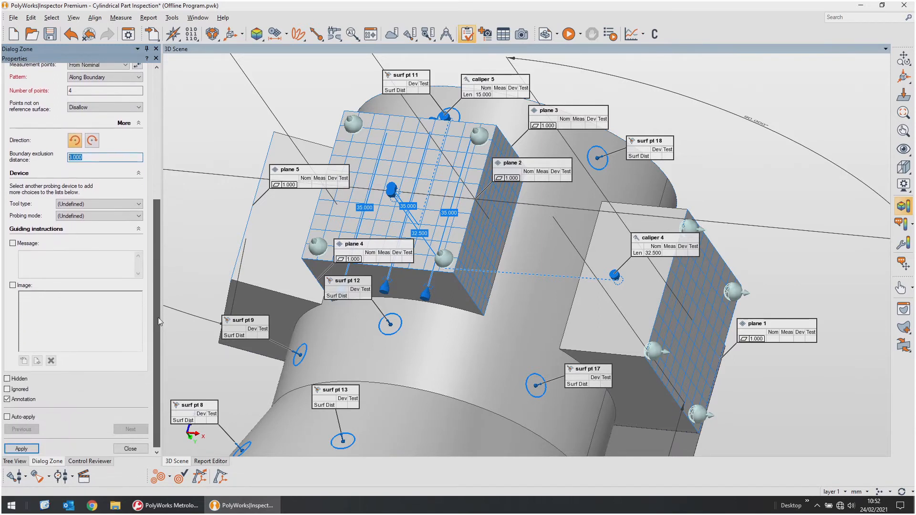
pyautogui.click(22, 447)
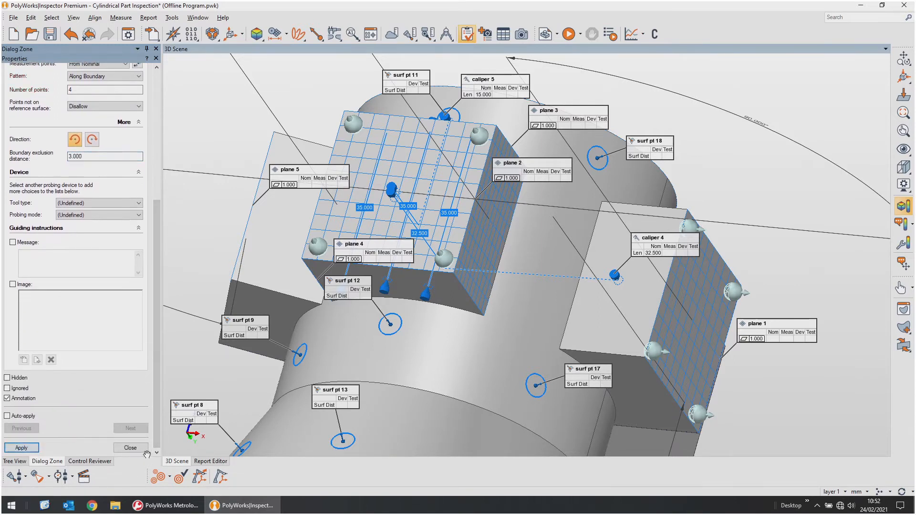
pyautogui.click(130, 447)
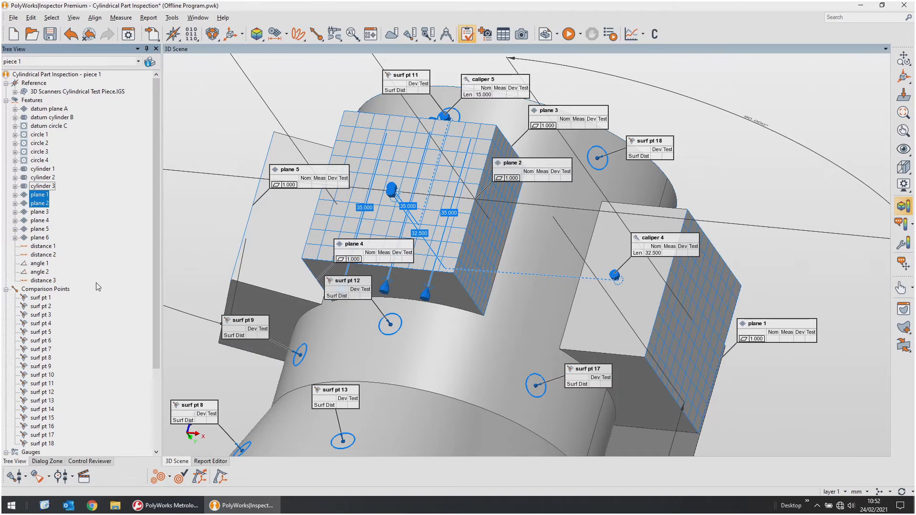
# Set the measurement method of planes 3 to 6 to Extract.
pyautogui.click(79, 214)
pyautogui.click(39, 212)
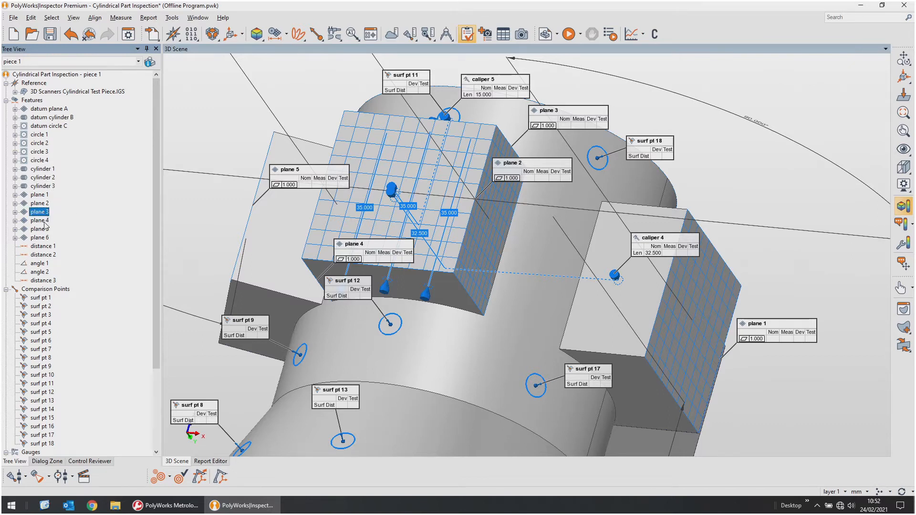
pyautogui.keyDown('shift'); pyautogui.click(40, 238); pyautogui.keyUp('shift')
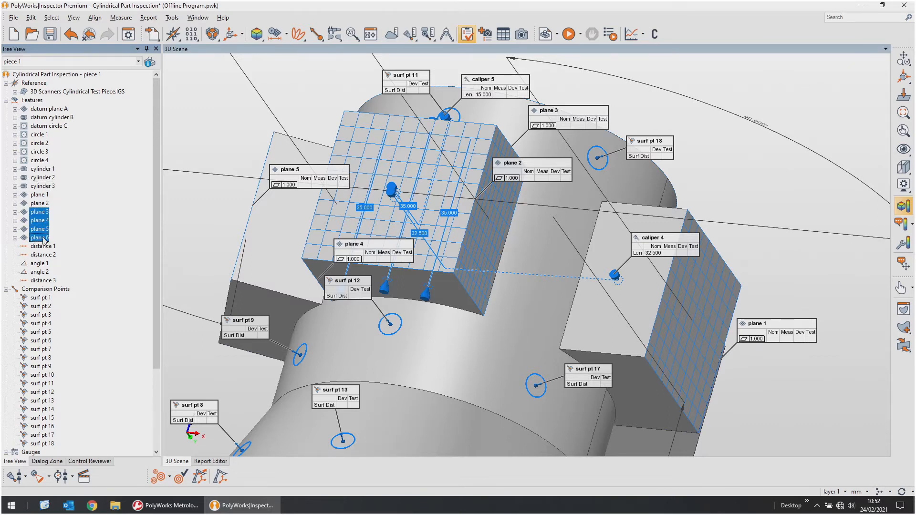
pyautogui.rightClick(44, 239)
pyautogui.click(90, 472)
pyautogui.click(49, 109)
pyautogui.click(81, 125)
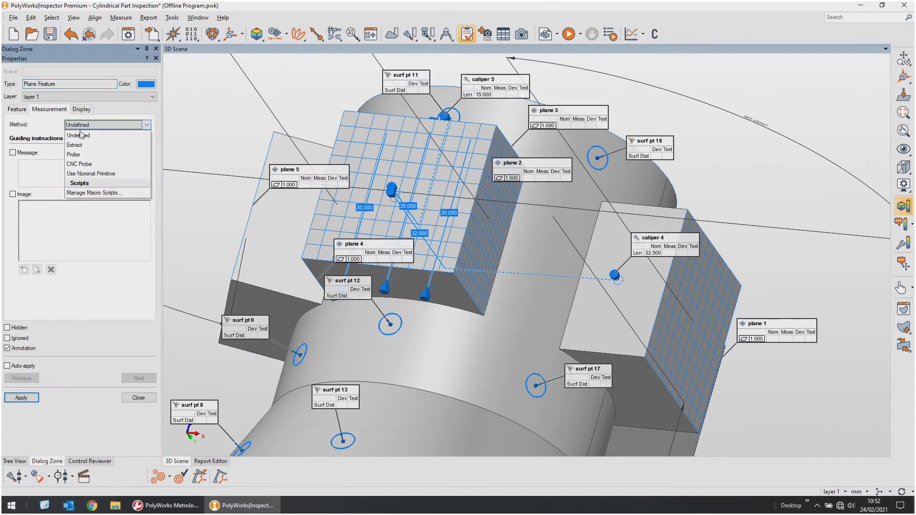
pyautogui.click(76, 145)
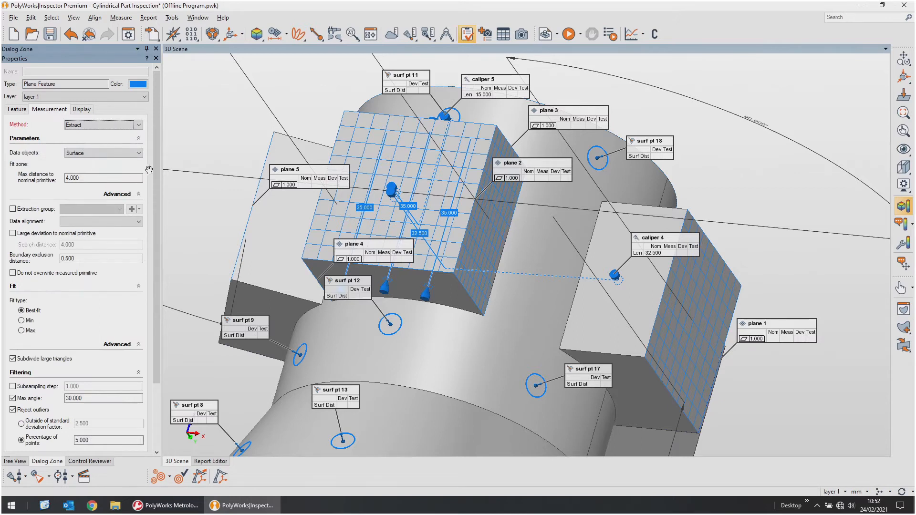
# Set the maximum filtering angle for extracting planes 3 to 6 to 10 degrees and apply it.
pyautogui.moveTo(156, 162); pyautogui.dragTo(154, 228)
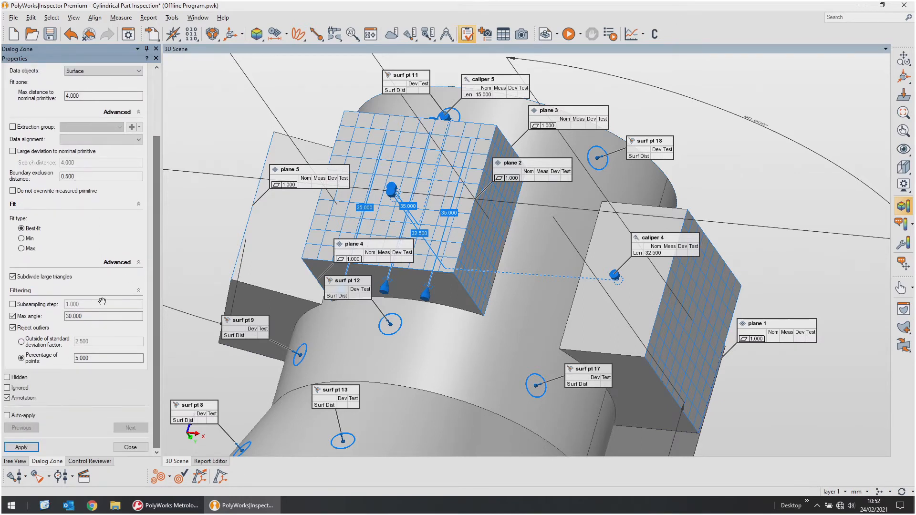
pyautogui.moveTo(85, 316); pyautogui.dragTo(20, 321)
pyautogui.write('1')
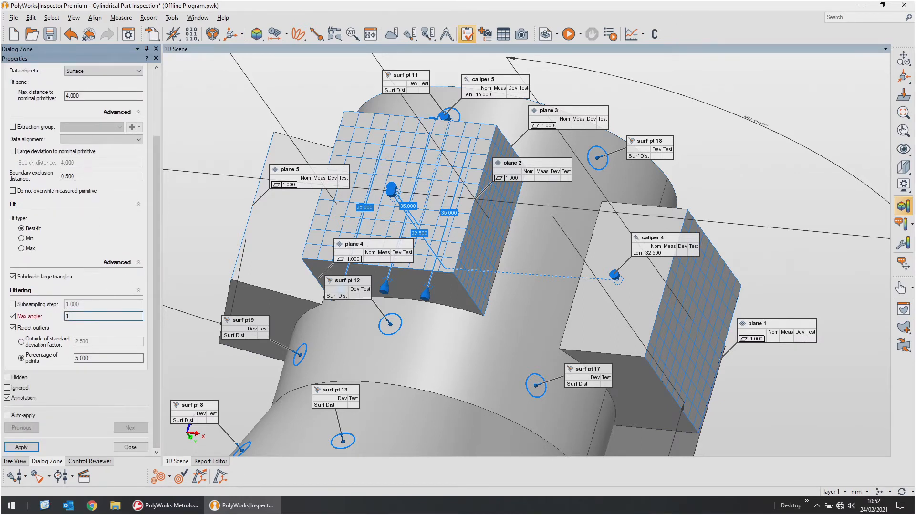
pyautogui.write('0')
pyautogui.press('Return')
pyautogui.moveTo(453, 235); pyautogui.dragTo(376, 224)
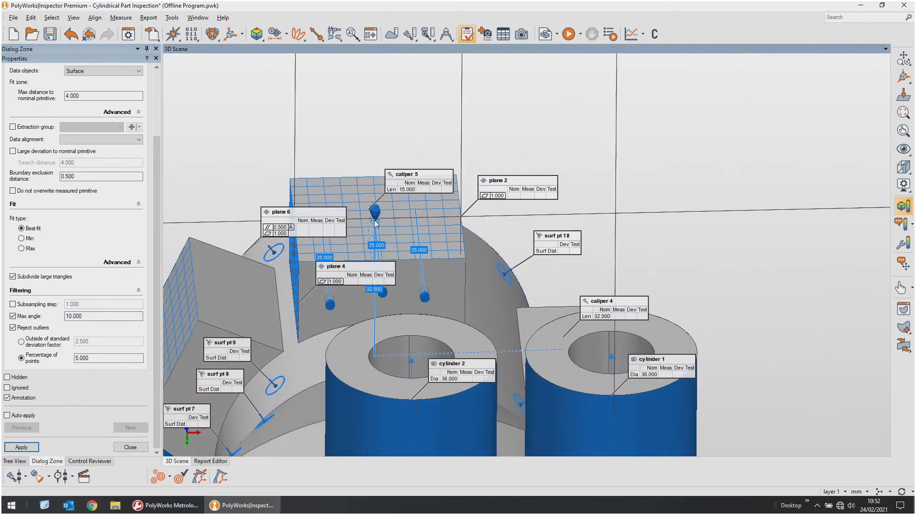
pyautogui.click(113, 392)
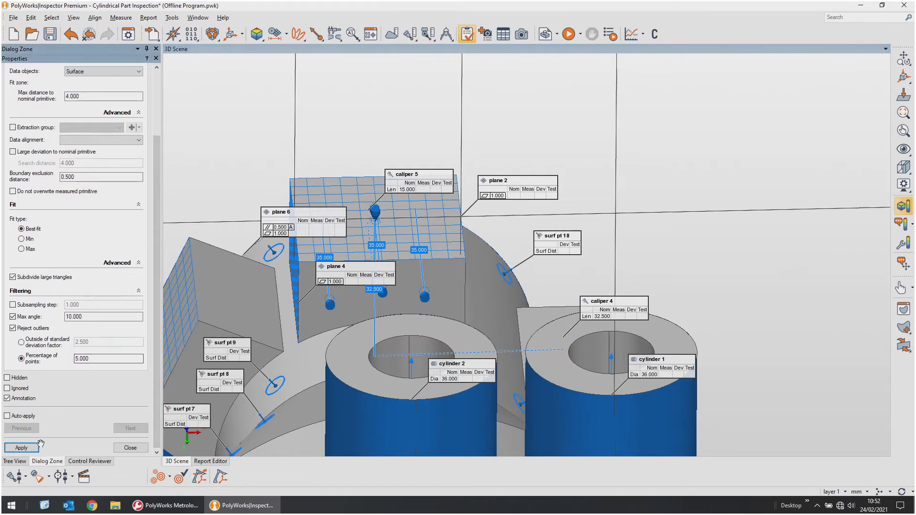
# Close the plane properties and look over the remaining comparison points, calipers and dimensions on the part.
pyautogui.click(127, 449)
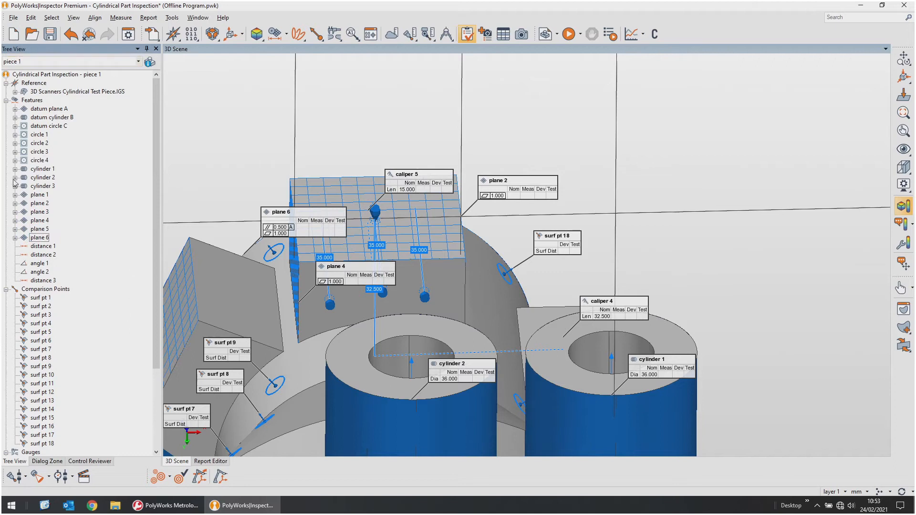
pyautogui.scroll(-4, 94, 247)
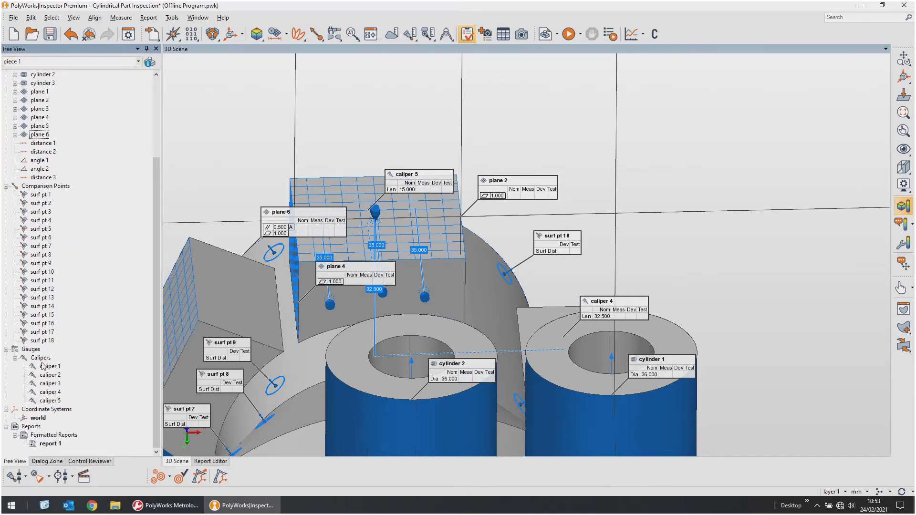
pyautogui.scroll(-3, 419, 238)
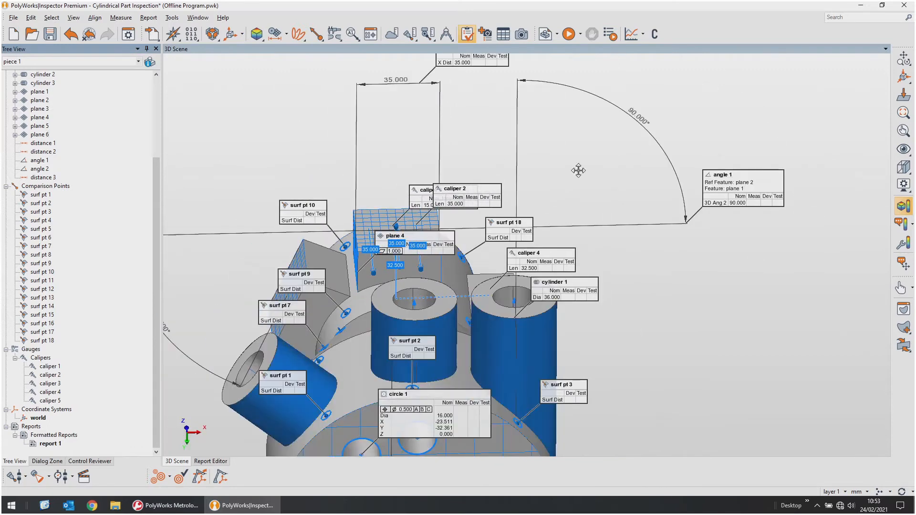
pyautogui.moveTo(579, 170); pyautogui.dragTo(648, 244)
pyautogui.scroll(-3, 649, 244)
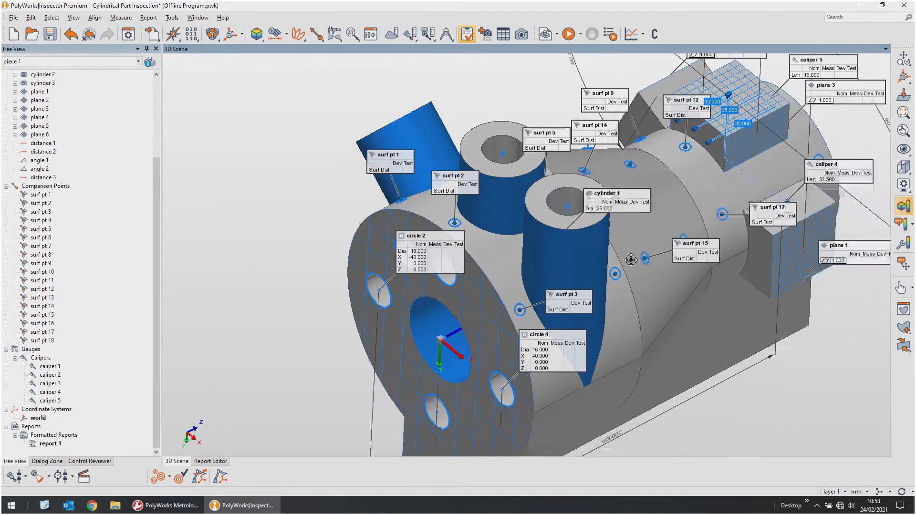
pyautogui.moveTo(594, 268); pyautogui.dragTo(595, 268)
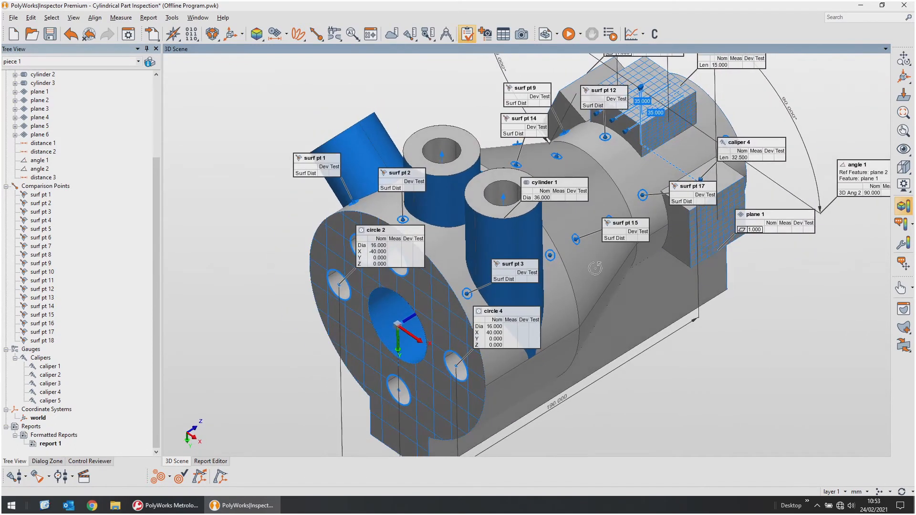
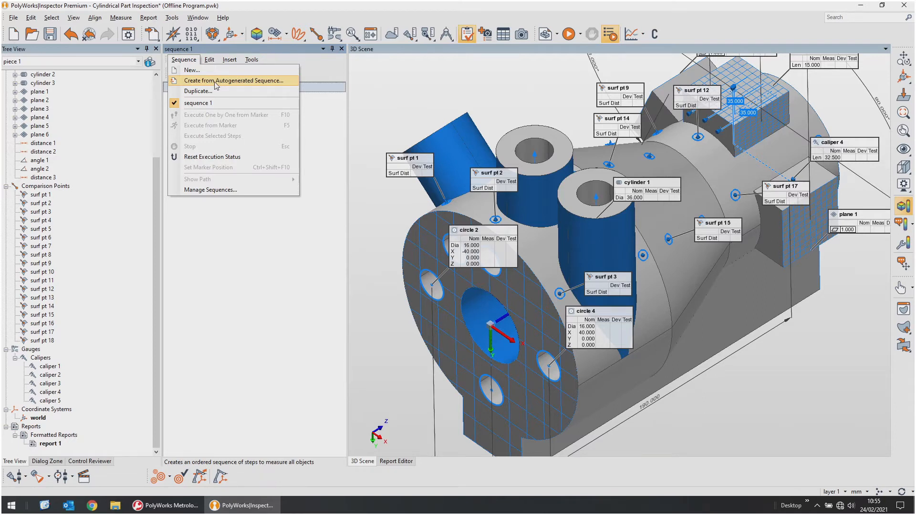
pyautogui.click(235, 243)
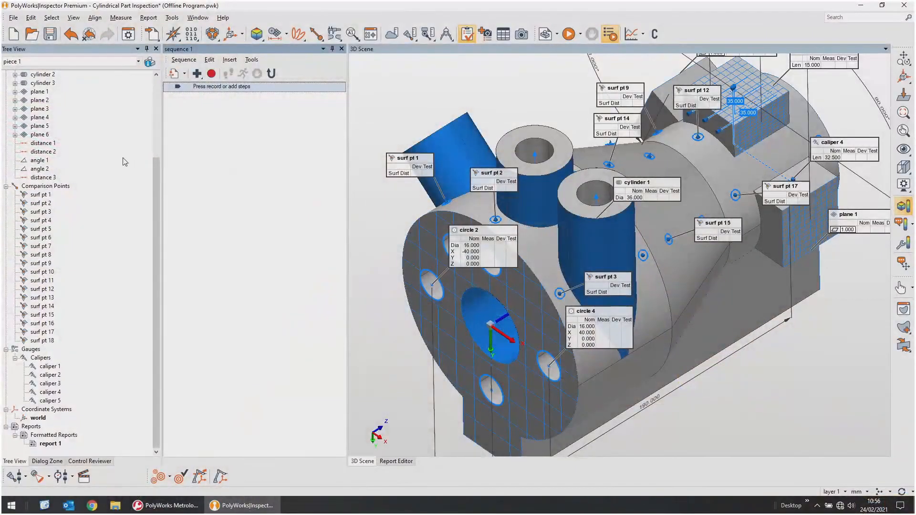
# Insert a guiding instructions step in sequence 1 with the message "Position part as per photo.".
pyautogui.click(233, 61)
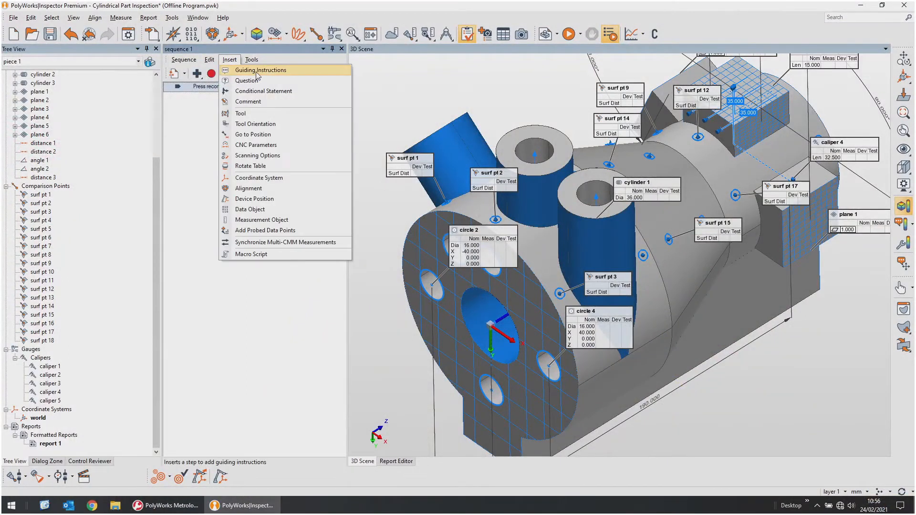
pyautogui.click(256, 71)
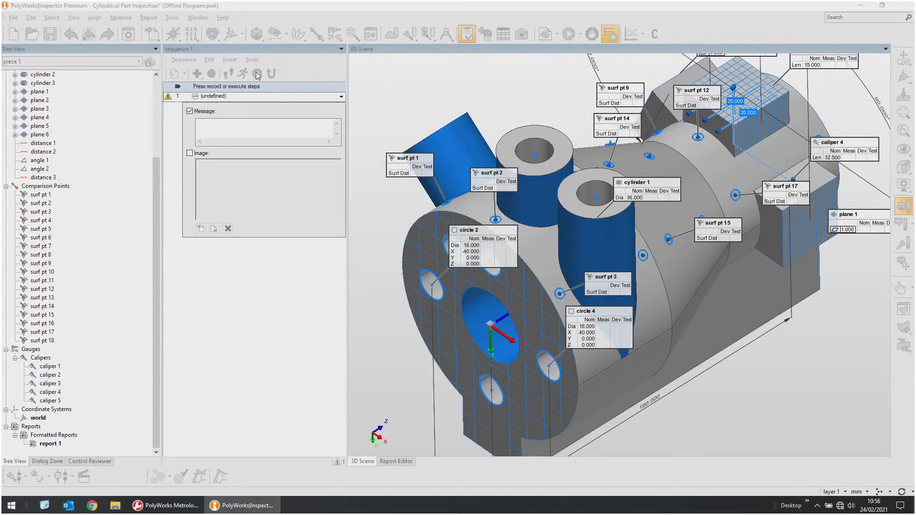
pyautogui.click(239, 127)
pyautogui.write('Position part as per')
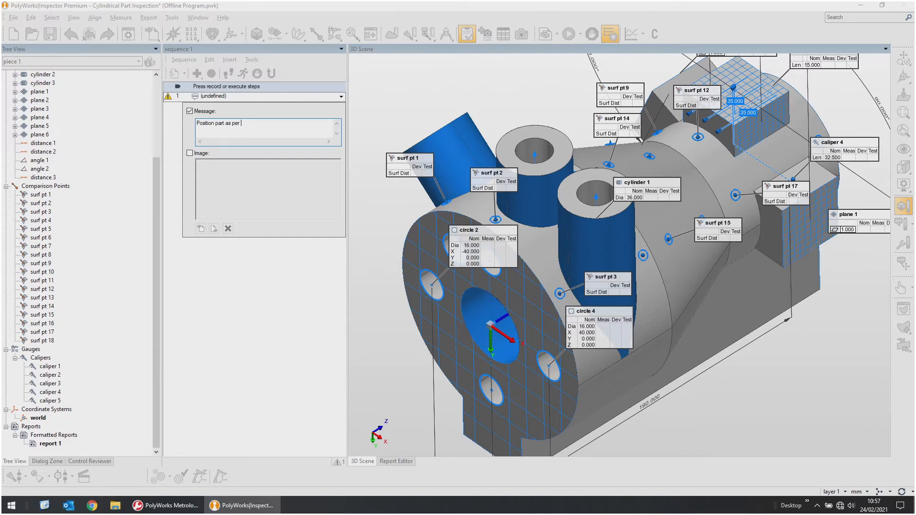
pyautogui.write(' phonot')
pyautogui.write('to.')
# Enable the image for the guiding instruction, import Position Part.jpg from the Guiding Instructions folder and finish editing the step.
pyautogui.click(196, 154)
pyautogui.click(213, 206)
pyautogui.click(406, 215)
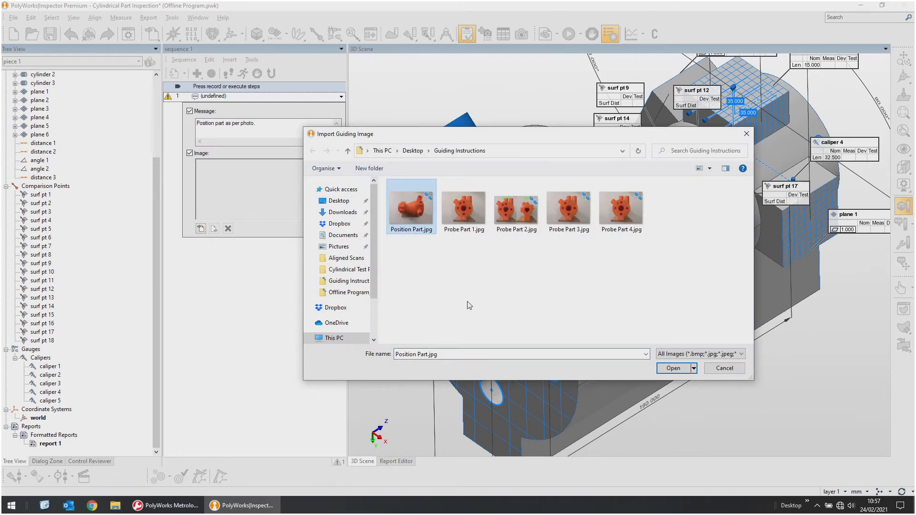
pyautogui.click(672, 368)
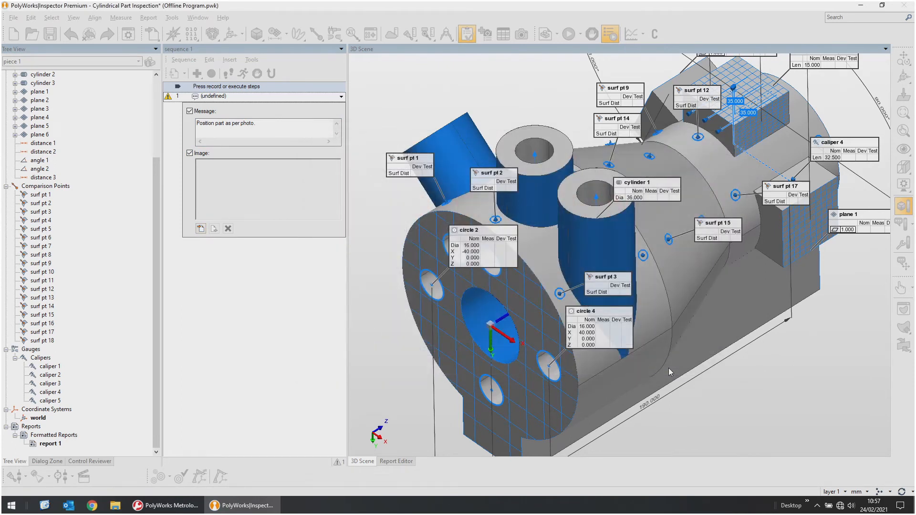
pyautogui.click(272, 303)
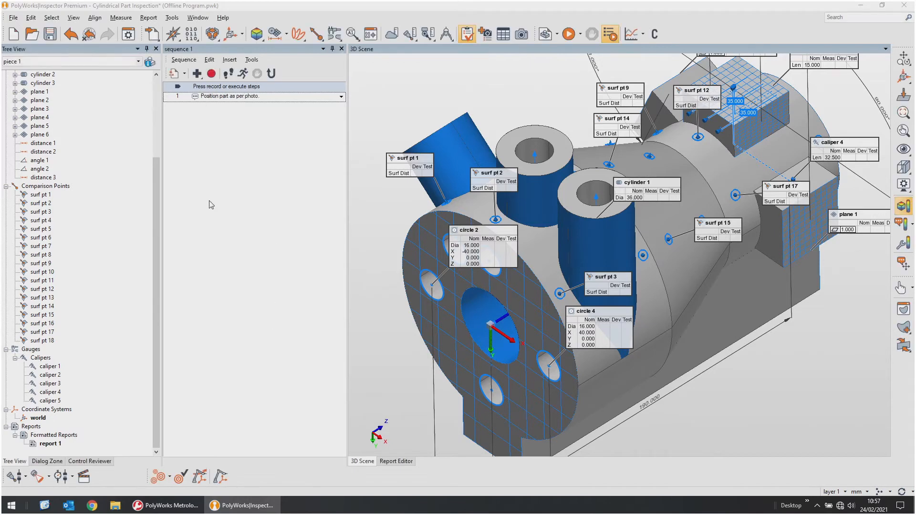
# Step through the positioning instruction so that the sequence marker sits after it.
pyautogui.click(231, 94)
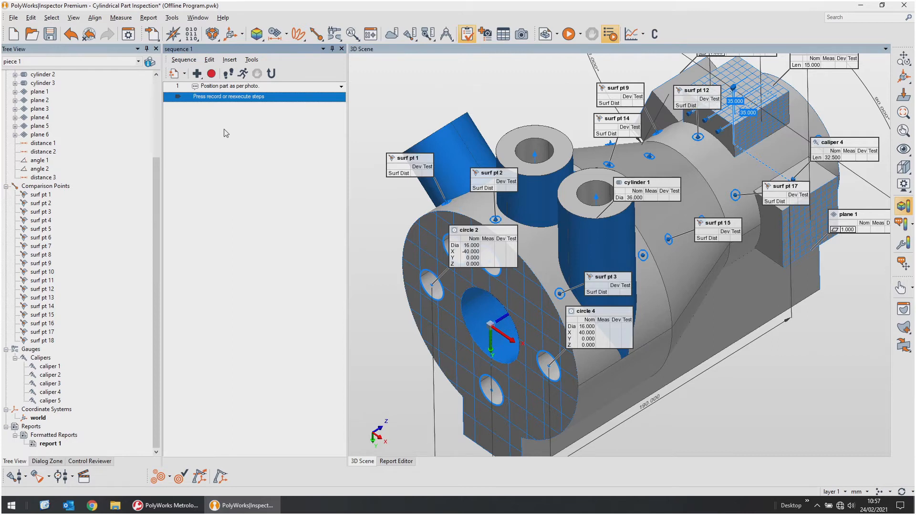
pyautogui.click(229, 73)
pyautogui.click(229, 73)
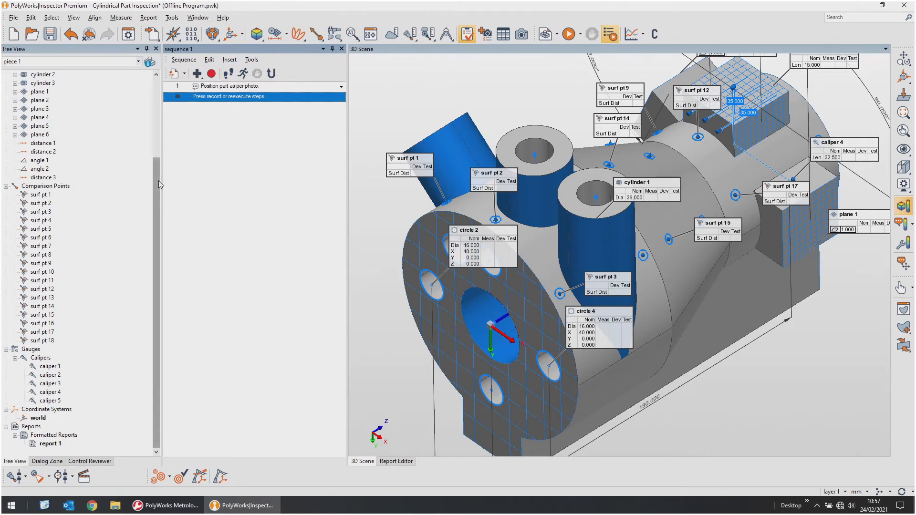
# Group datum plane A, datum cylinder B and datum circle C into an object group named Datums.
pyautogui.scroll(4, 159, 184)
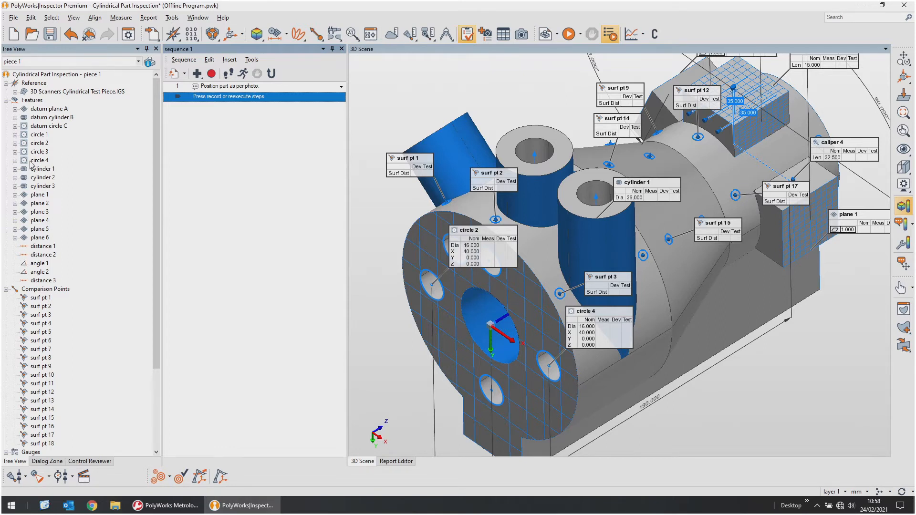
pyautogui.click(43, 136)
pyautogui.keyDown('ctrl'); pyautogui.click(45, 144); pyautogui.keyUp('ctrl')
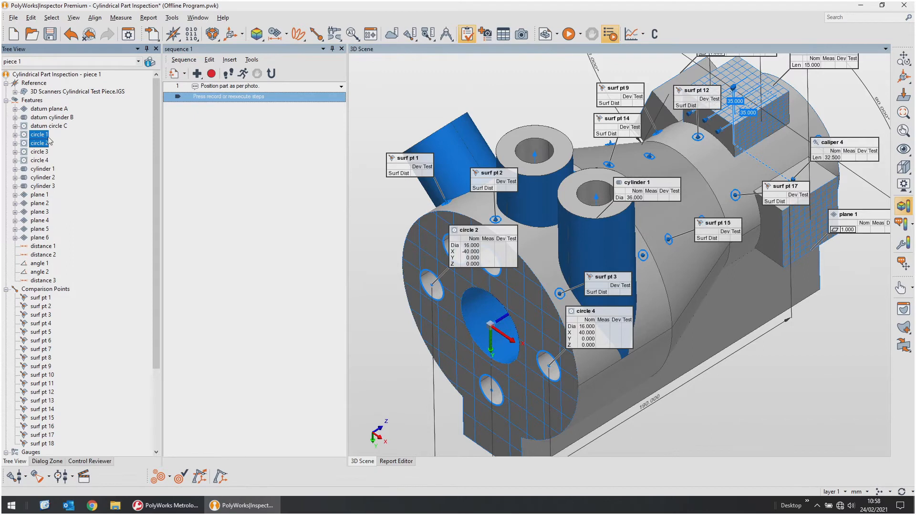
pyautogui.click(53, 109)
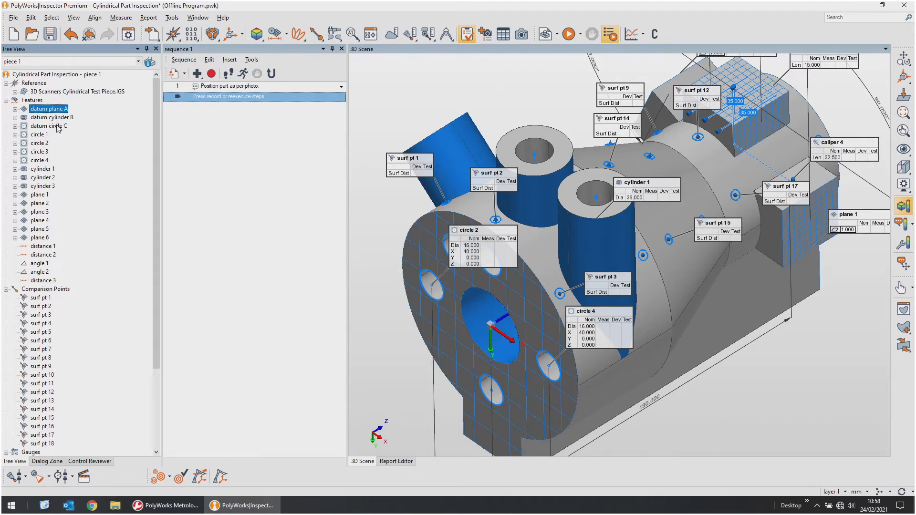
pyautogui.keyDown('shift'); pyautogui.click(55, 126); pyautogui.keyUp('shift')
pyautogui.rightClick(56, 126)
pyautogui.moveTo(95, 232)
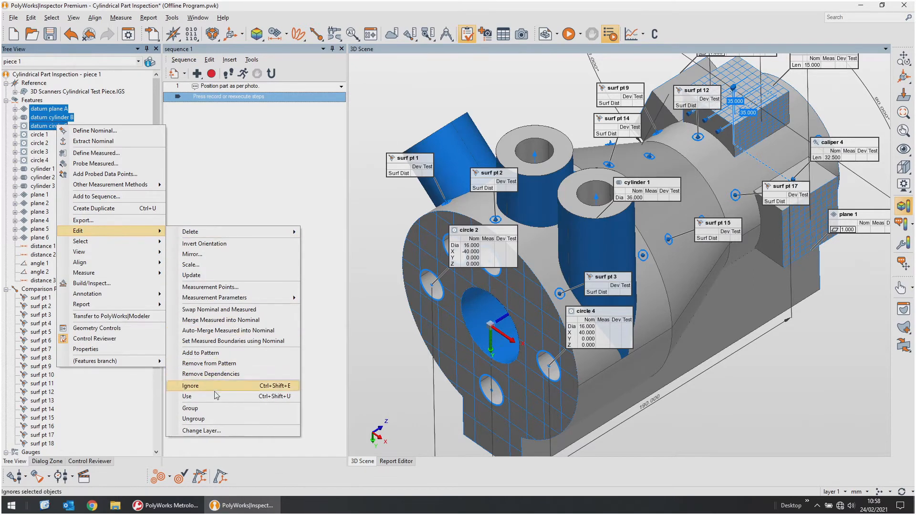
pyautogui.click(213, 409)
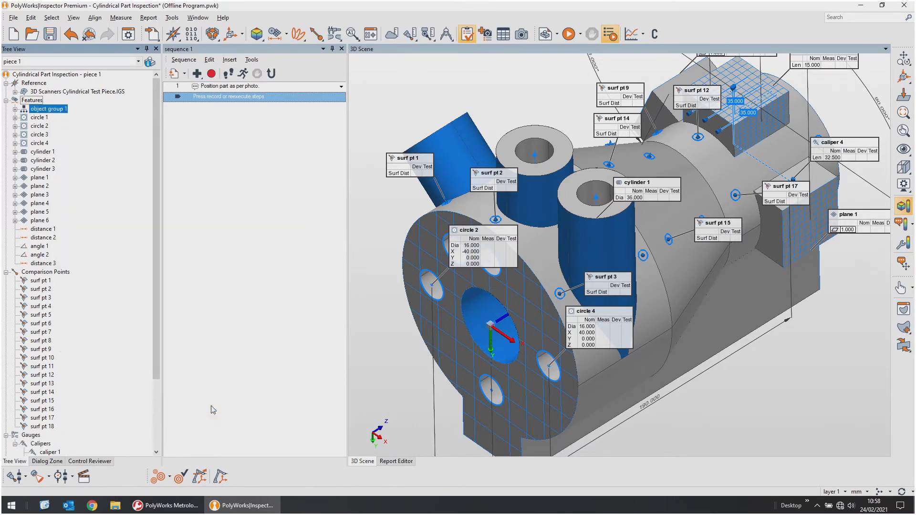
pyautogui.click(55, 110)
pyautogui.write('Datums')
pyautogui.press('Return')
# Group circles 1 to 3, cylinders 1 and 2 and planes 1 and 2 into an object group named Probed features.
pyautogui.moveTo(38, 117); pyautogui.dragTo(45, 186)
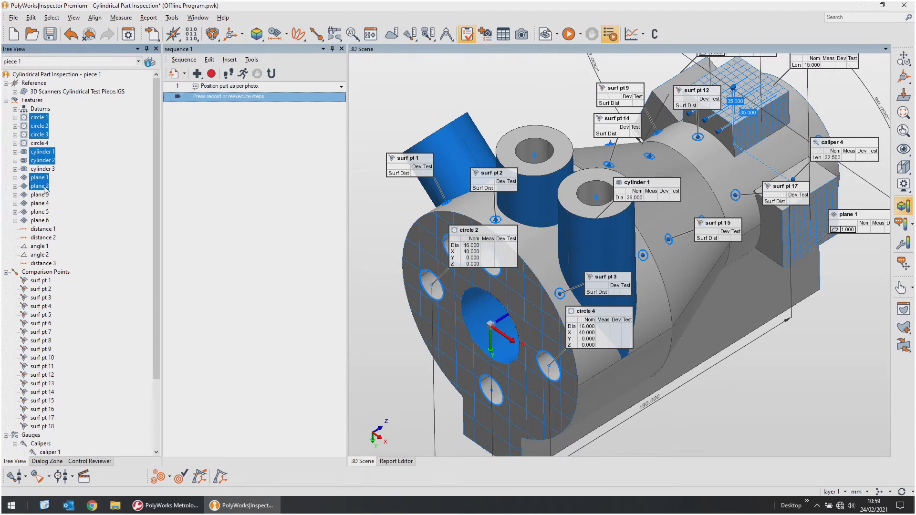
pyautogui.rightClick(38, 124)
pyautogui.moveTo(115, 228)
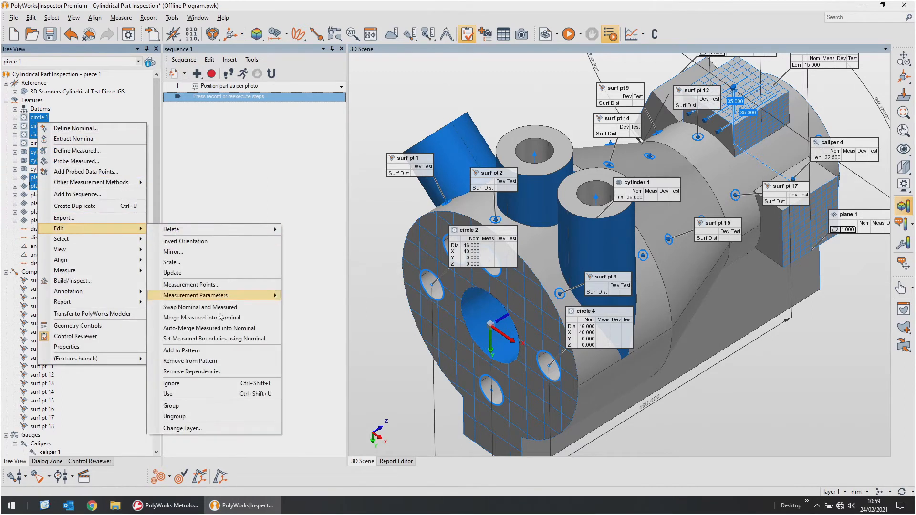
pyautogui.click(194, 410)
pyautogui.click(52, 118)
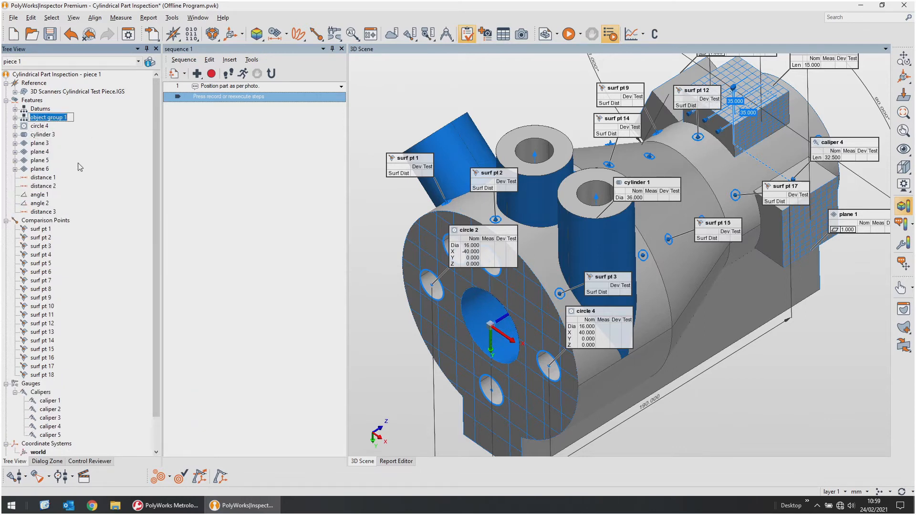
pyautogui.write('Probed features')
pyautogui.press('Return')
# Group circle 4, cylinder 3 and planes 3 to 6 into an object group named Extracted features.
pyautogui.click(38, 126)
pyautogui.keyDown('shift'); pyautogui.click(41, 169); pyautogui.keyUp('shift')
pyautogui.rightClick(43, 169)
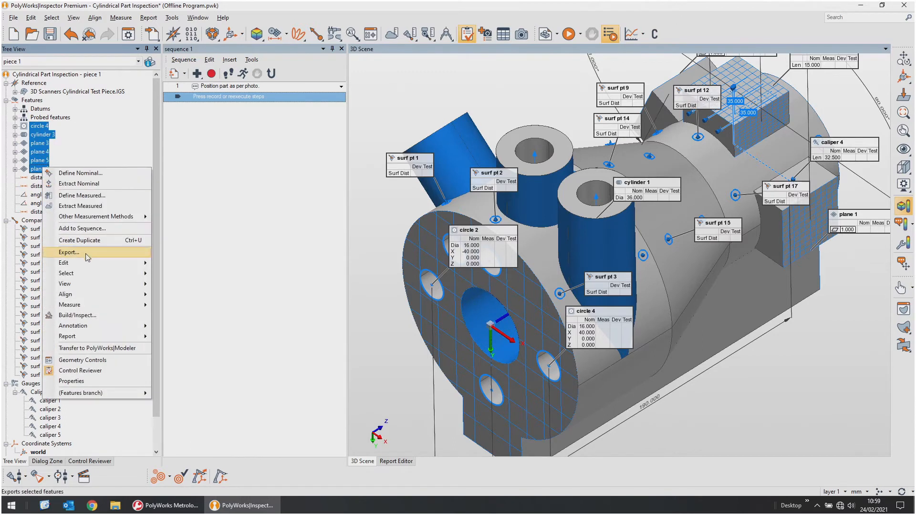
pyautogui.moveTo(90, 265)
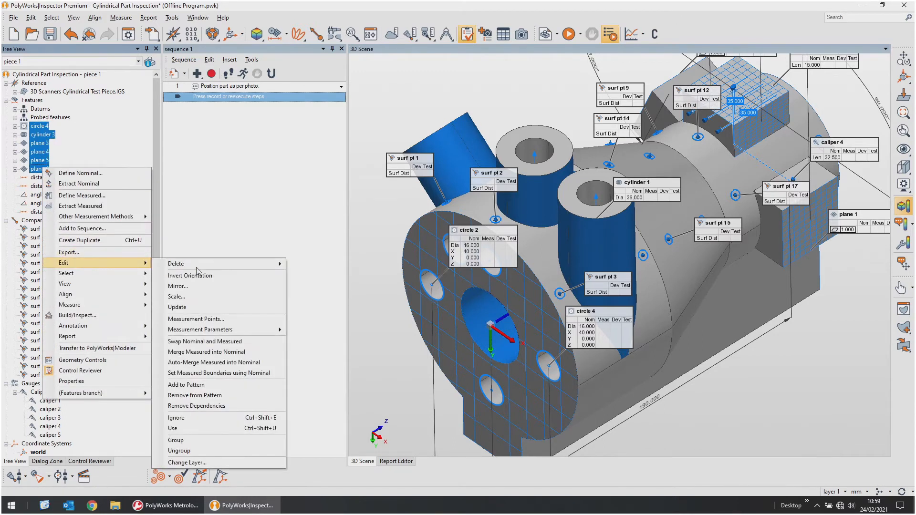
pyautogui.click(188, 439)
pyautogui.click(41, 128)
pyautogui.write('Extrac')
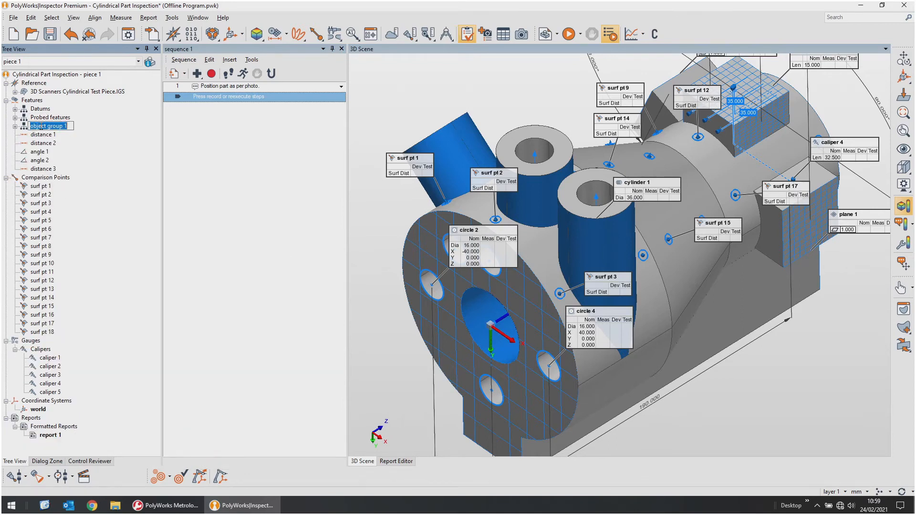
pyautogui.write('ted Features')
pyautogui.press('Return')
# Expand the Extracted features group and review the measurement properties shared by its features, closing them without changes.
pyautogui.click(15, 127)
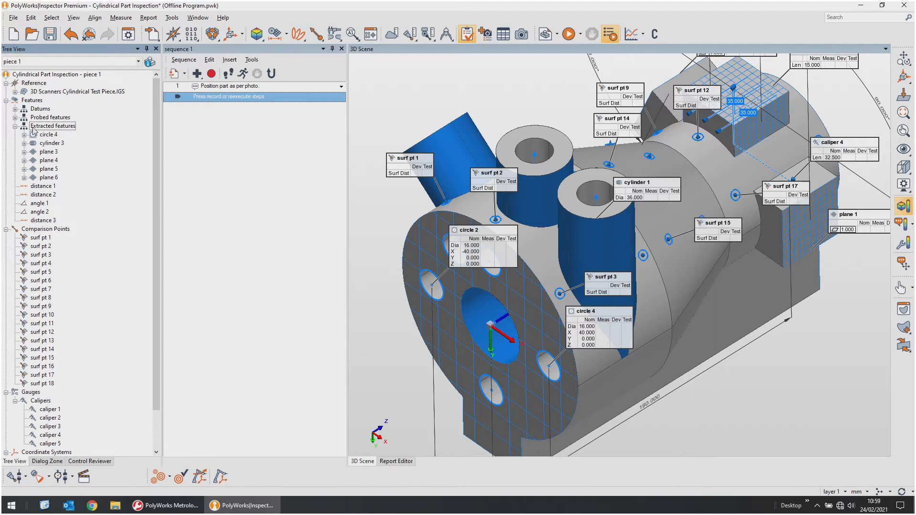
pyautogui.click(53, 126)
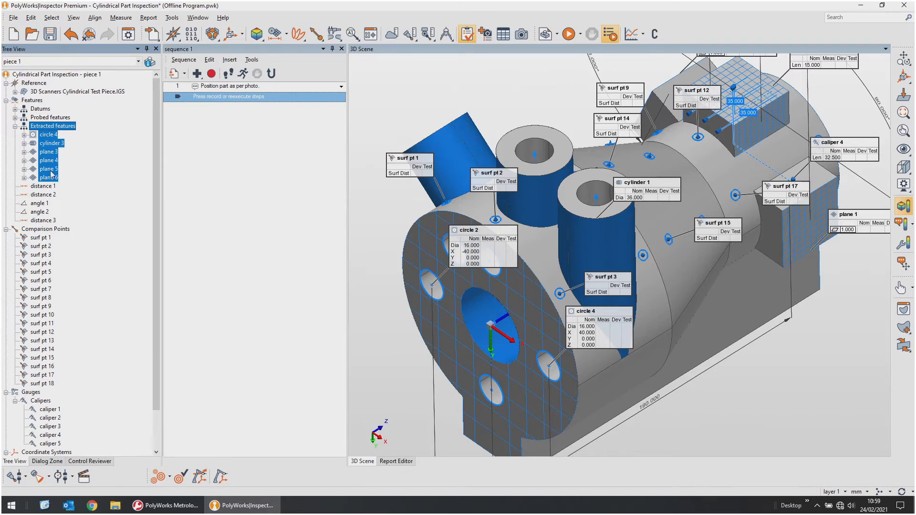
pyautogui.rightClick(55, 126)
pyautogui.click(86, 341)
pyautogui.click(43, 110)
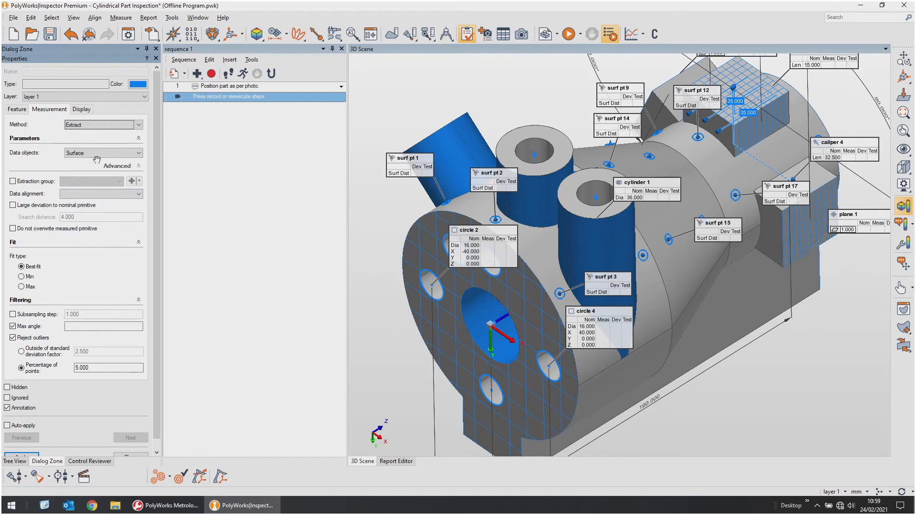
pyautogui.click(156, 58)
pyautogui.click(89, 209)
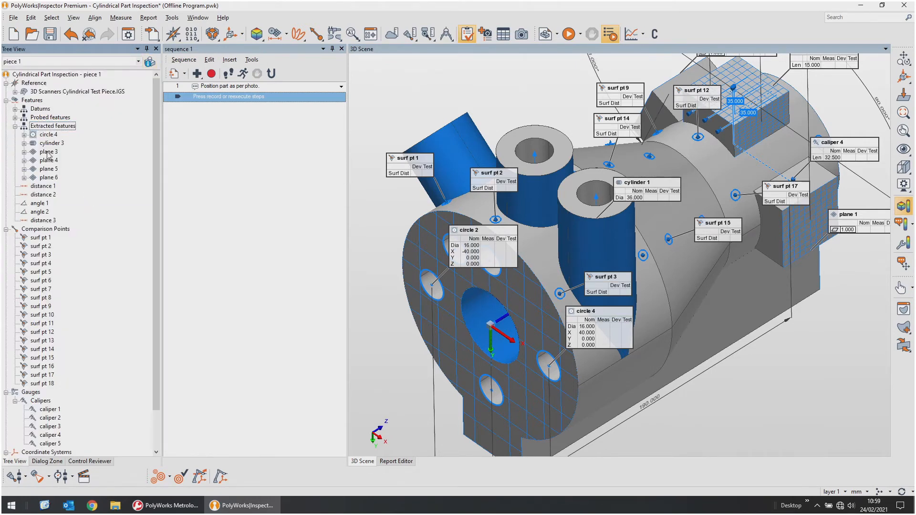
# Expand the Probed features and Datums groups to list their features.
pyautogui.click(15, 117)
pyautogui.click(16, 100)
pyautogui.click(15, 109)
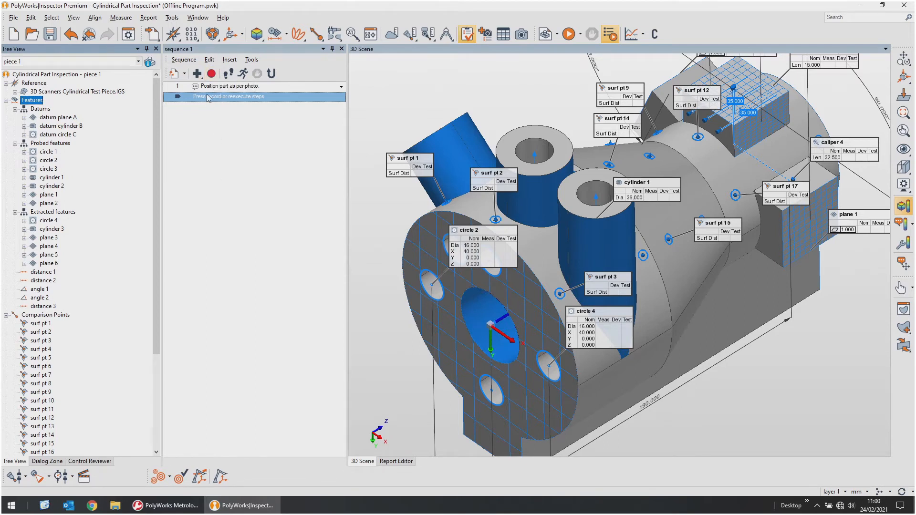
# Start recording the sequence after the positioning instruction and add the missing steps for coordinate system, data alignment and device position.
pyautogui.moveTo(250, 98)
pyautogui.mouseDown()
pyautogui.moveTo(254, 84)
pyautogui.moveTo(253, 98)
pyautogui.mouseUp()
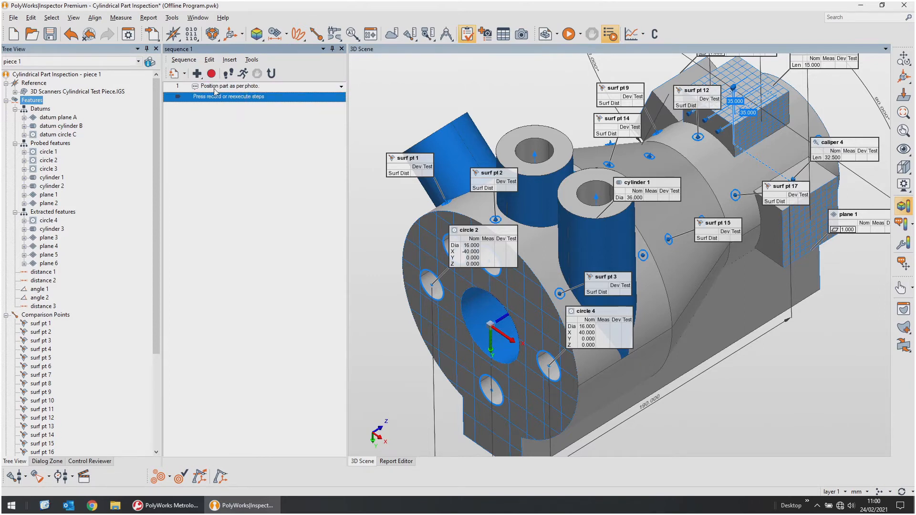
pyautogui.click(211, 73)
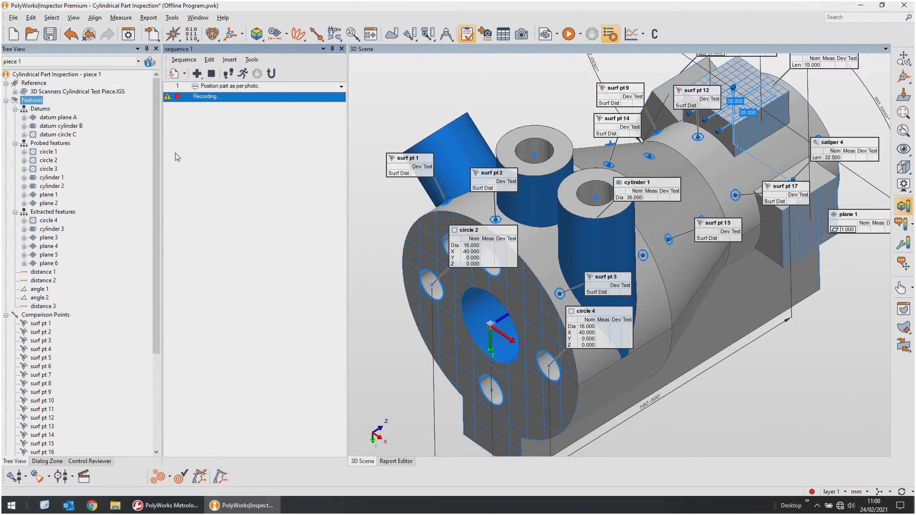
pyautogui.moveTo(168, 98)
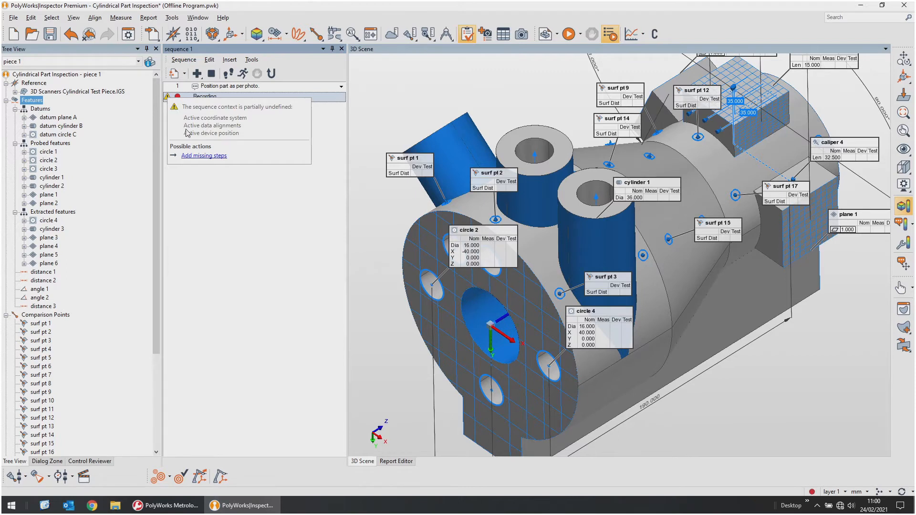
pyautogui.click(205, 156)
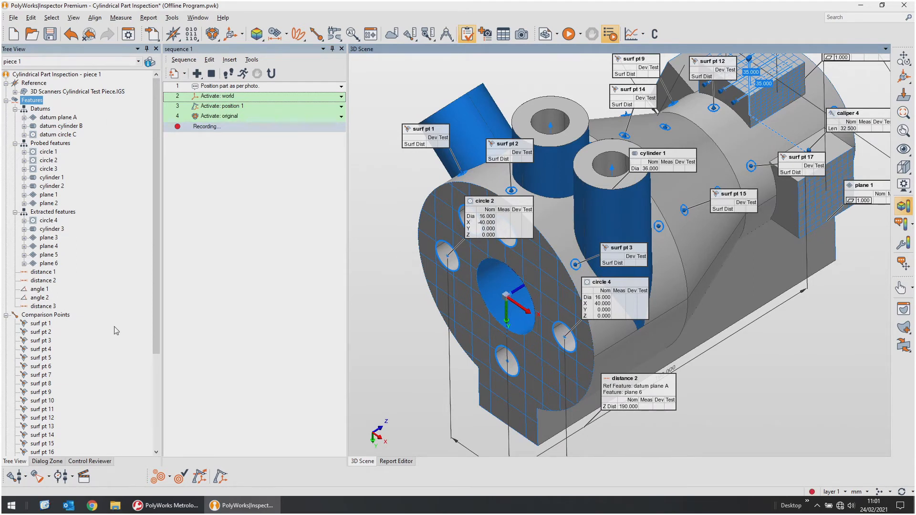
# Select Creaform VXprobe as the probing device, enable measurement simulation and connect to the device.
pyautogui.click(28, 474)
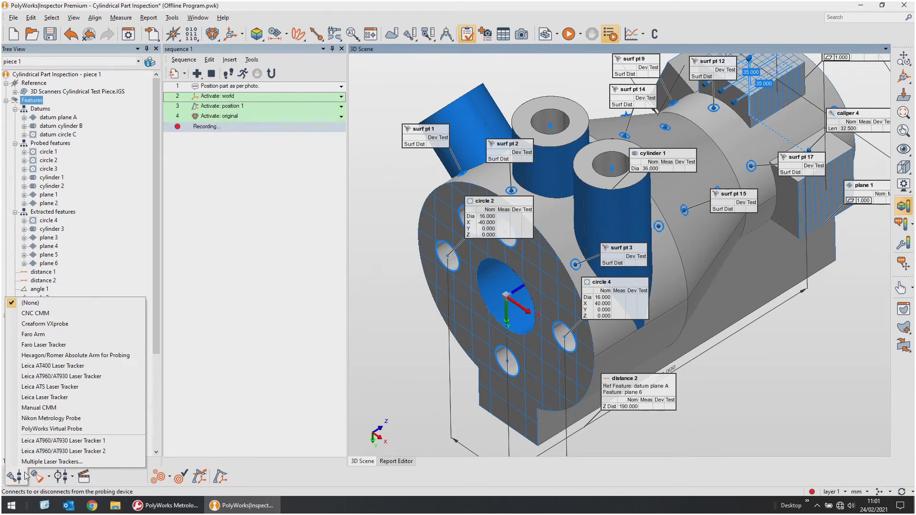
pyautogui.click(46, 324)
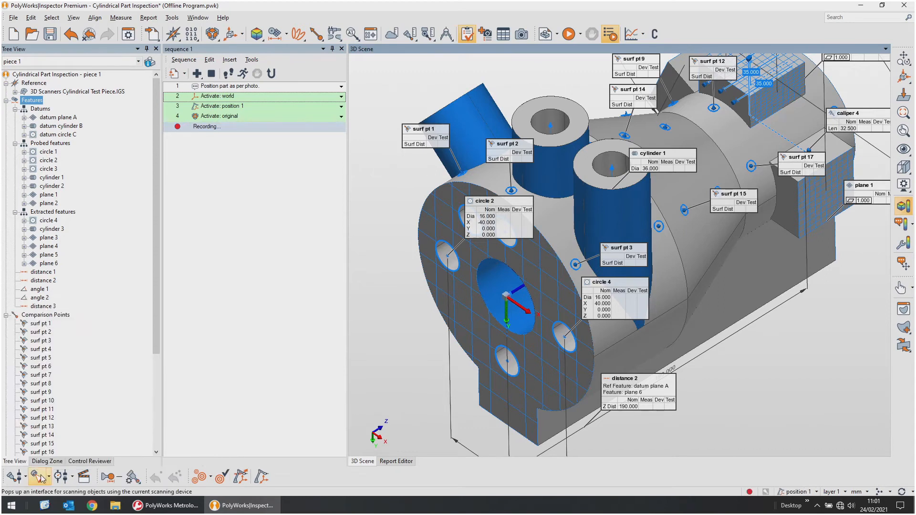
pyautogui.click(85, 477)
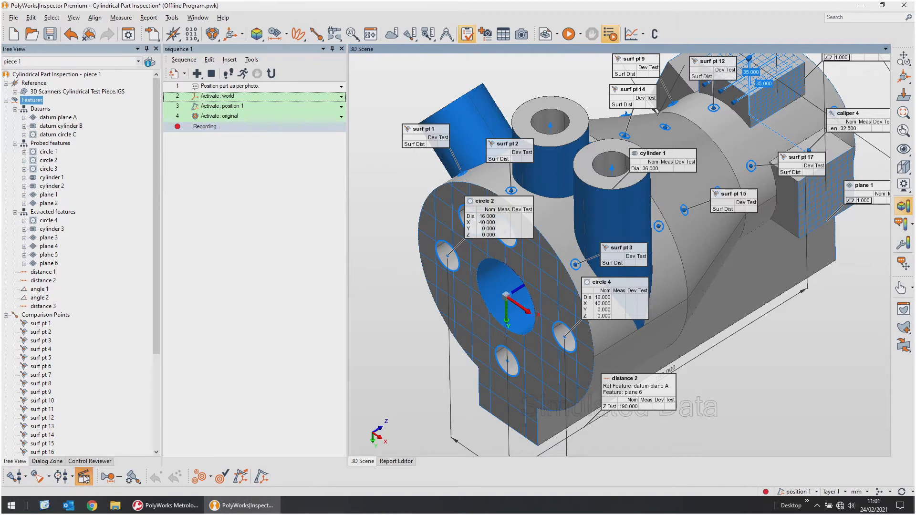
pyautogui.click(10, 477)
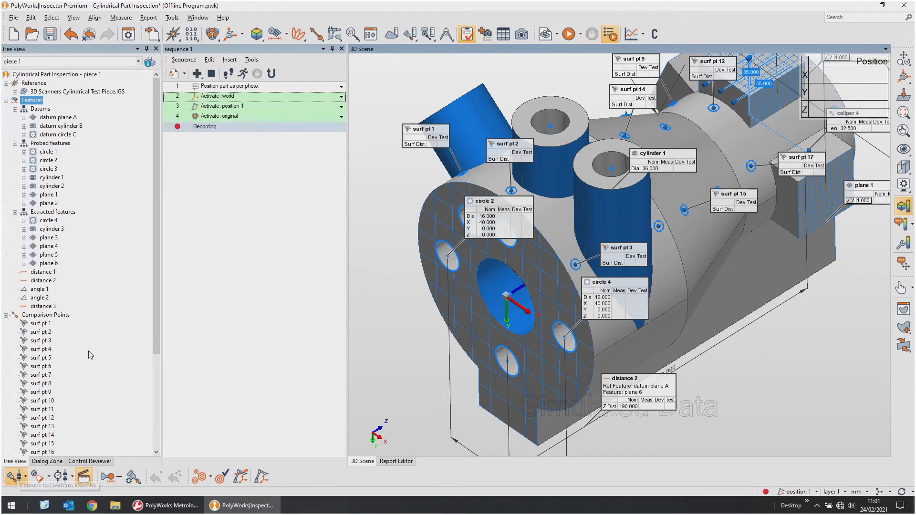
# Record the guided probing of datum plane A, datum cylinder B and datum circle C using simulated measurements.
pyautogui.moveTo(93, 118); pyautogui.dragTo(70, 133)
pyautogui.rightClick(69, 118)
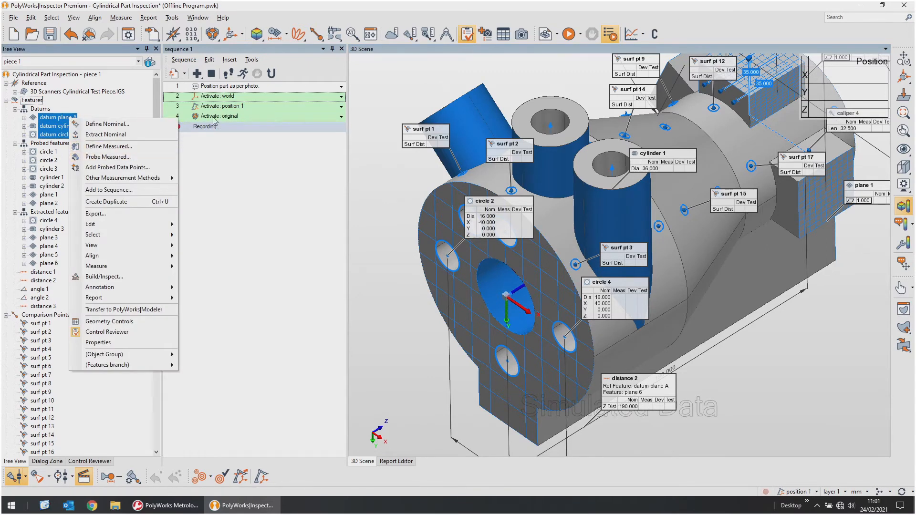
pyautogui.click(111, 159)
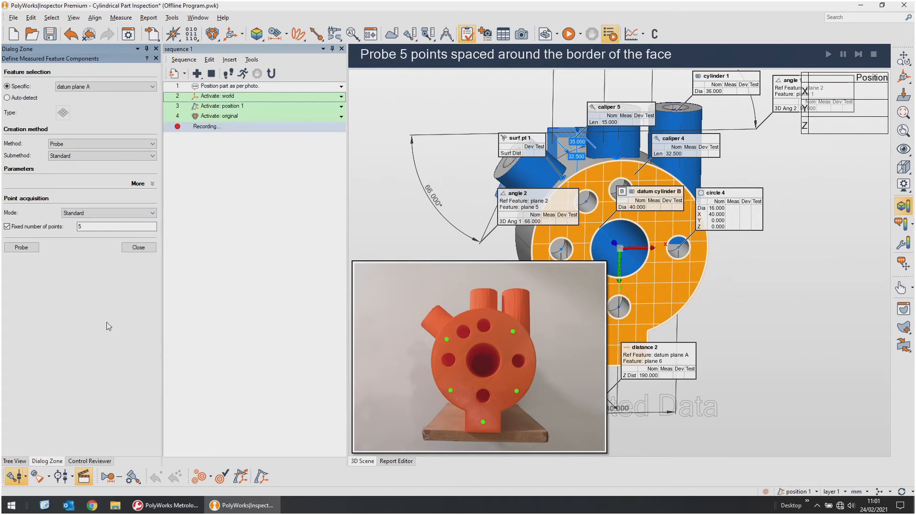
pyautogui.click(34, 248)
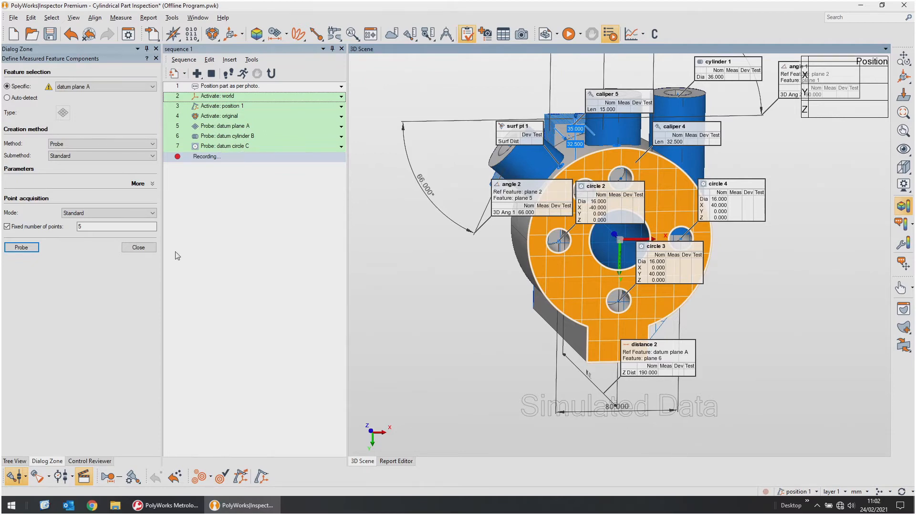
pyautogui.click(138, 247)
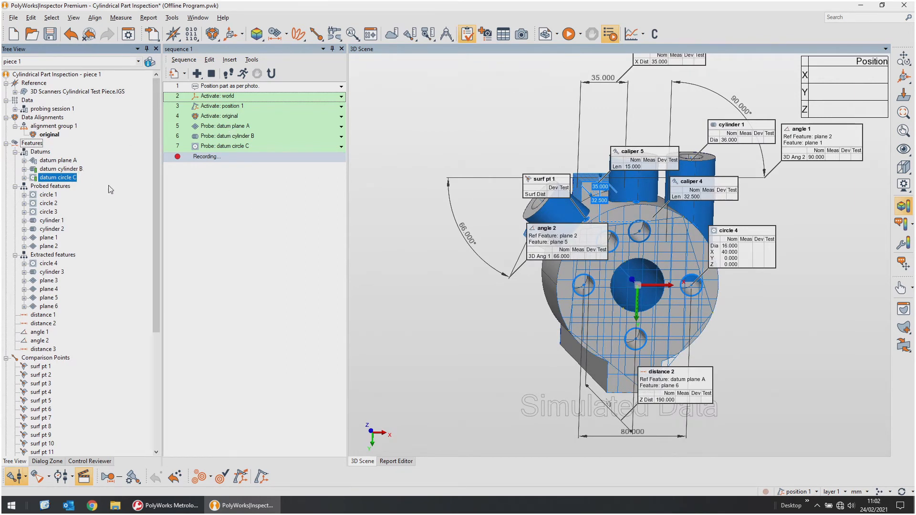
# Open the datum reference frame alignment.
pyautogui.click(212, 34)
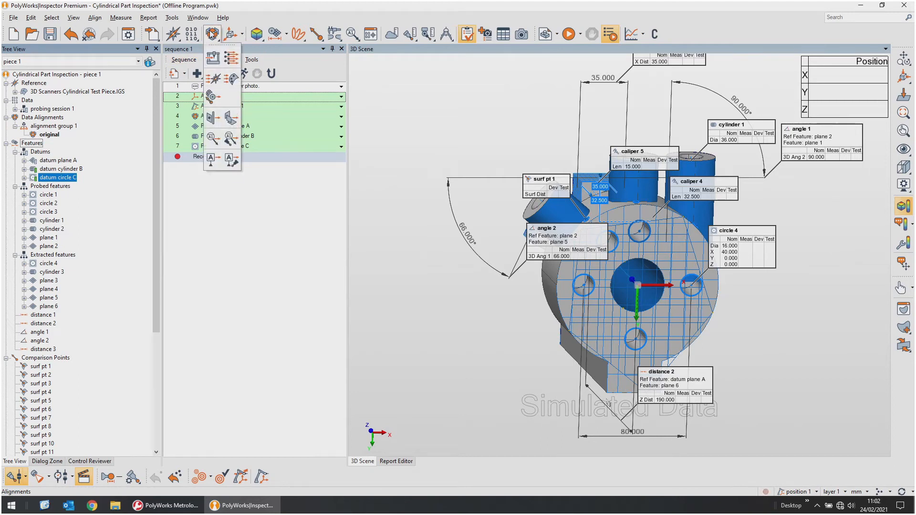
pyautogui.click(212, 159)
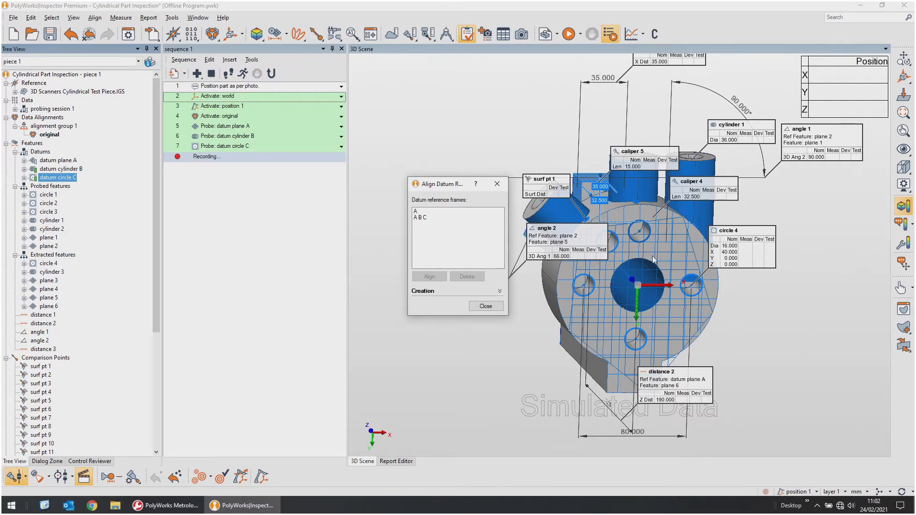
# Align the part to datum reference frame A B C and close the alignment dialog.
pyautogui.click(426, 217)
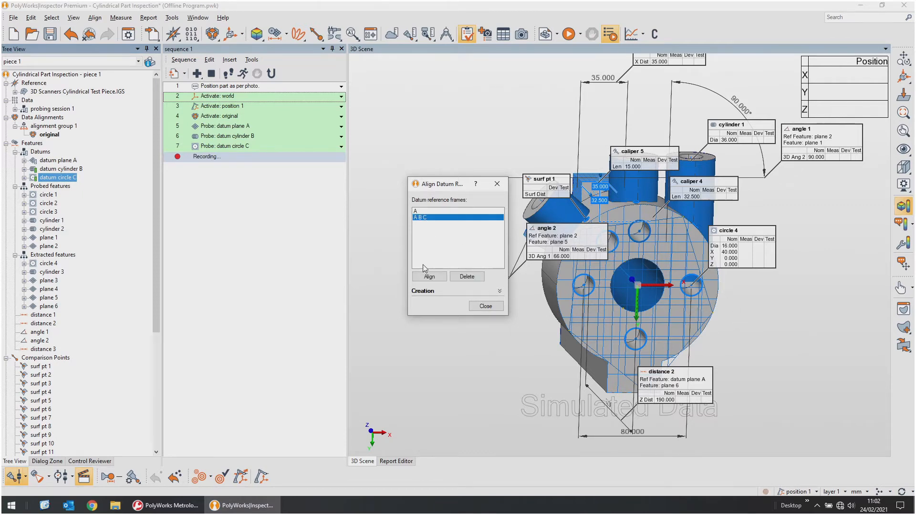
pyautogui.click(429, 276)
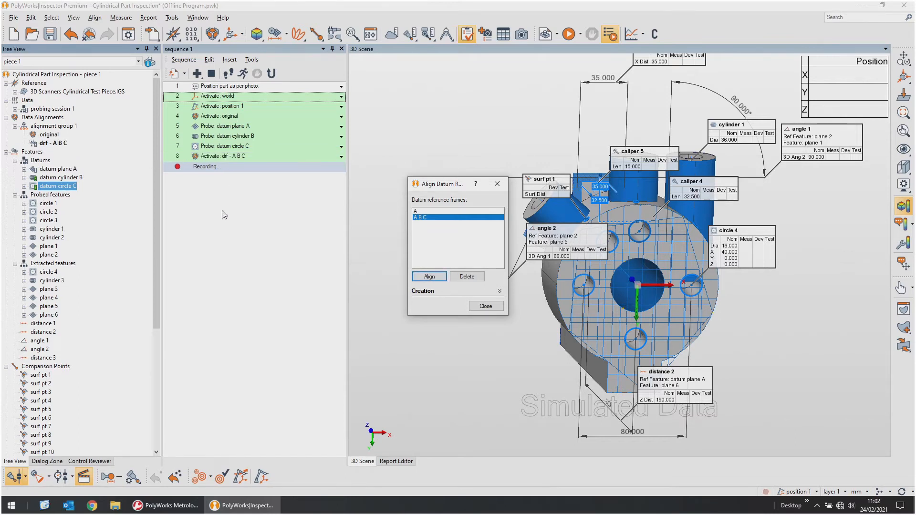
pyautogui.click(485, 306)
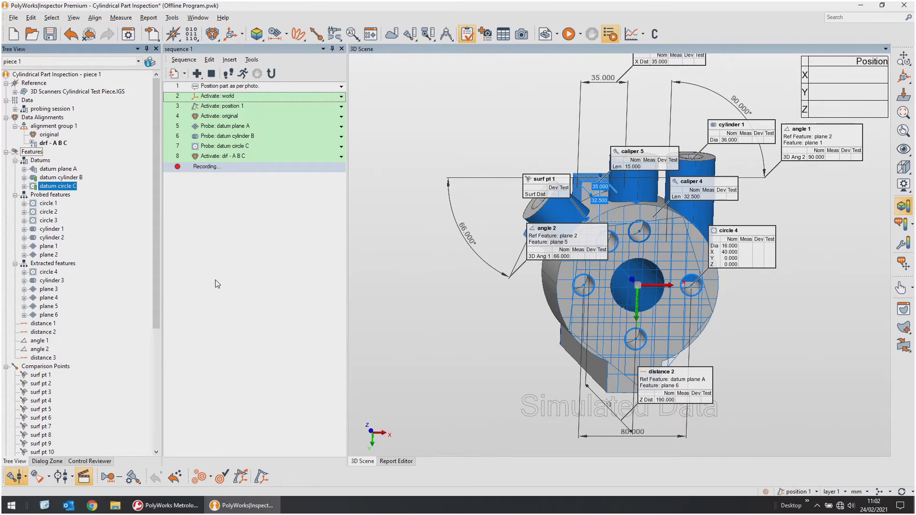
# Add the Probed features group, with its circles, cylinders and planes, to the sequence as probing steps.
pyautogui.moveTo(52, 194); pyautogui.dragTo(195, 193)
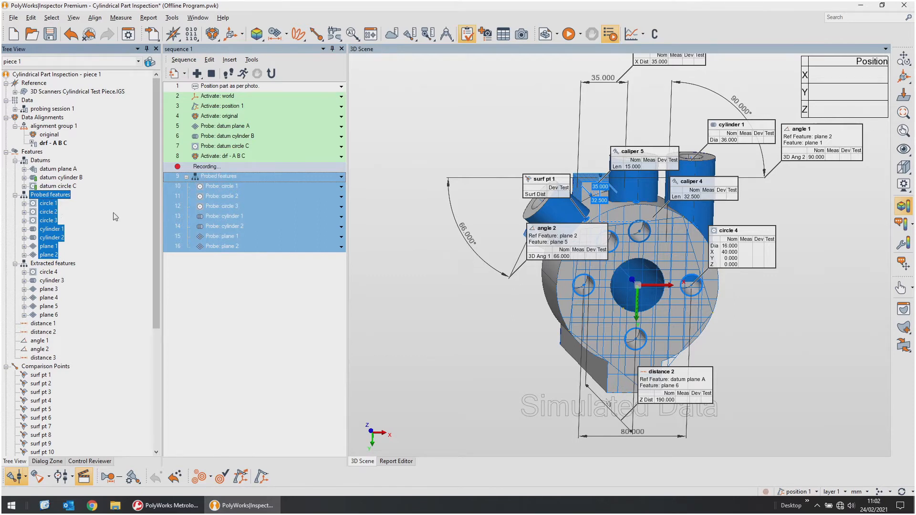
pyautogui.moveTo(68, 214); pyautogui.dragTo(54, 235)
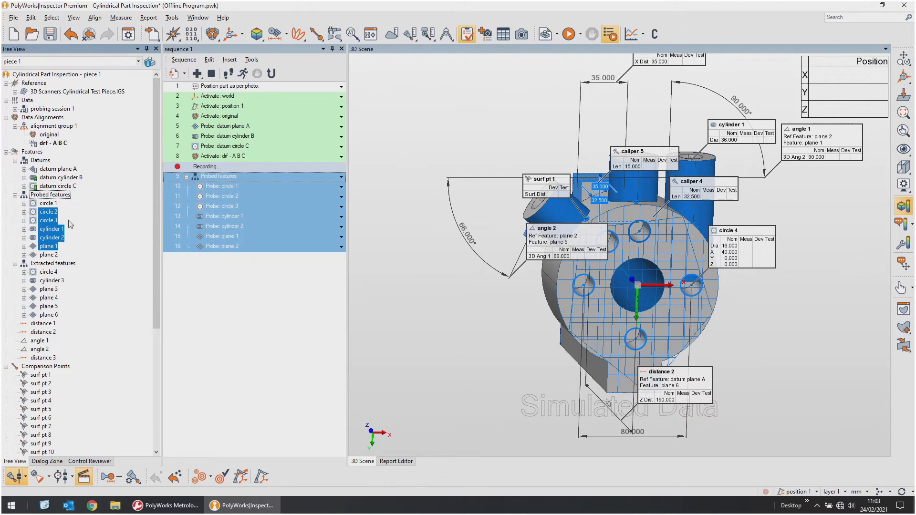
pyautogui.click(50, 195)
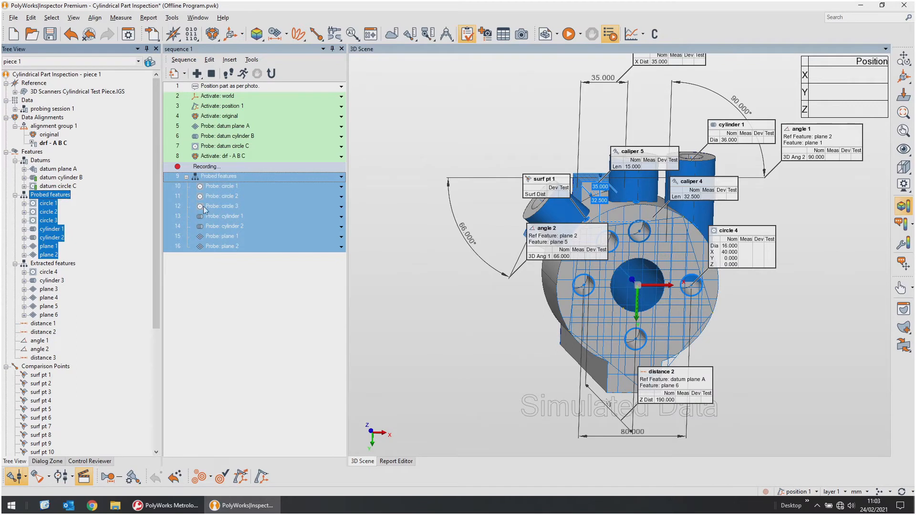
pyautogui.rightClick(234, 203)
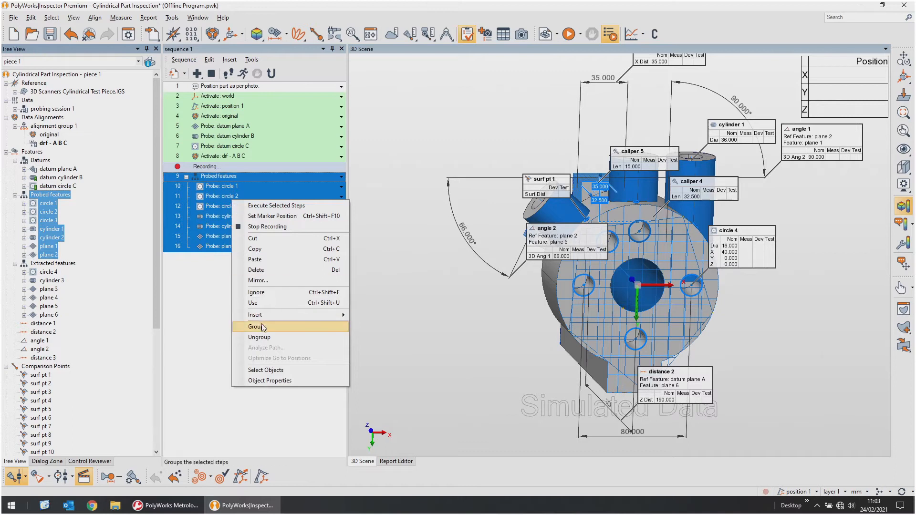
pyautogui.click(269, 337)
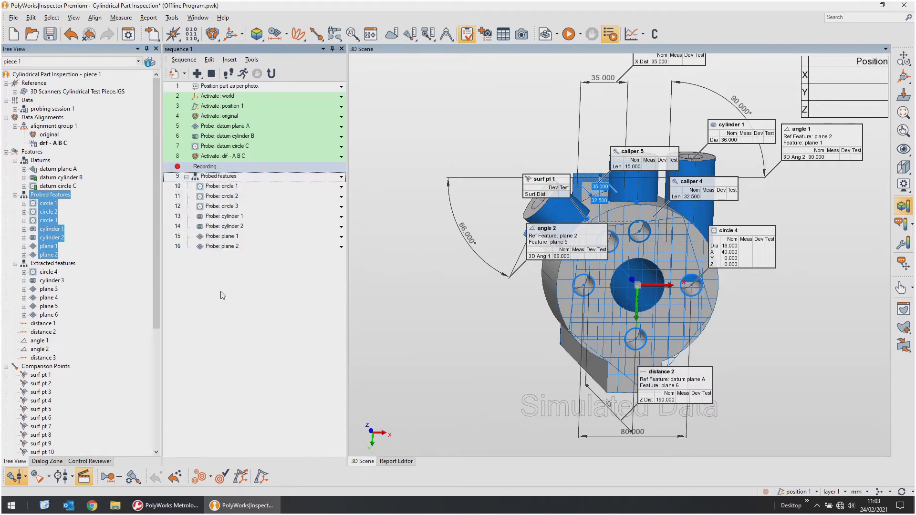
# Execute the sequence from the marker to probe all items in the Probed features group.
pyautogui.click(186, 177)
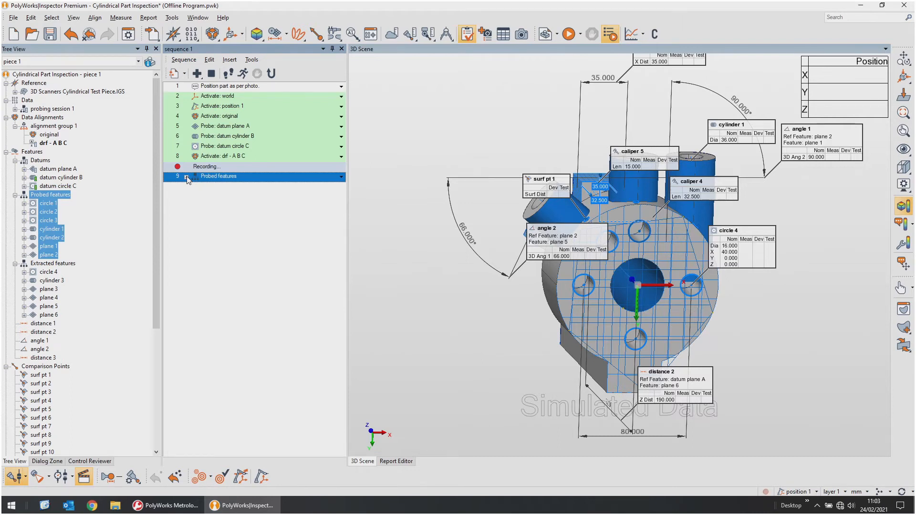
pyautogui.click(187, 176)
pyautogui.click(234, 297)
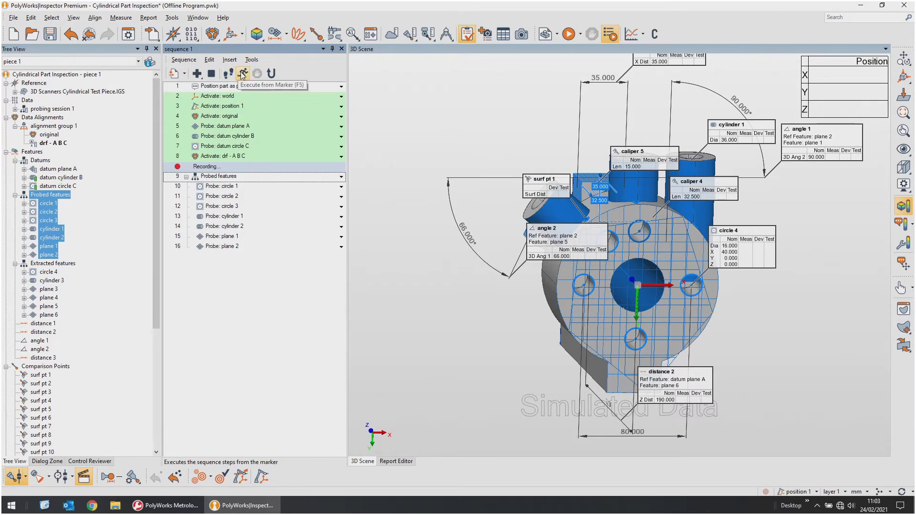
pyautogui.click(242, 74)
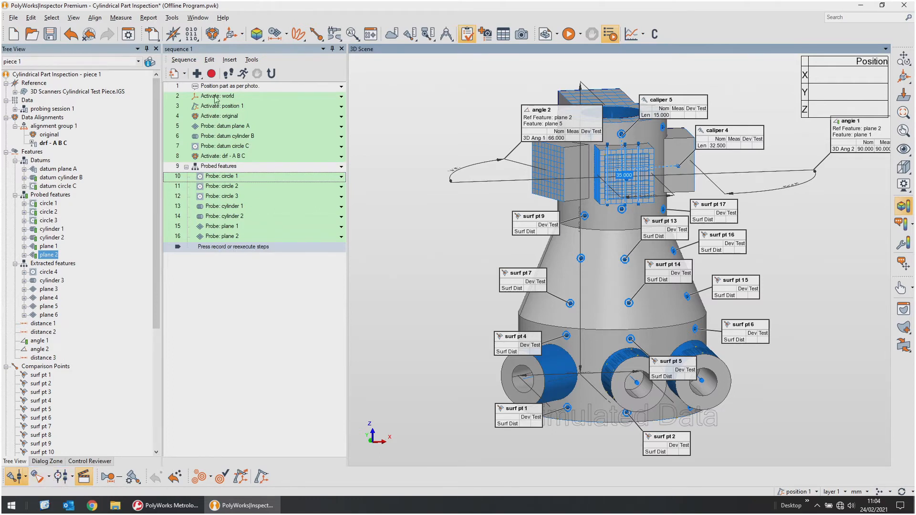
# Resume recording the sequence, set the scanning device to Nikon Metrology Scanner and open its scan settings.
pyautogui.click(212, 73)
pyautogui.click(50, 477)
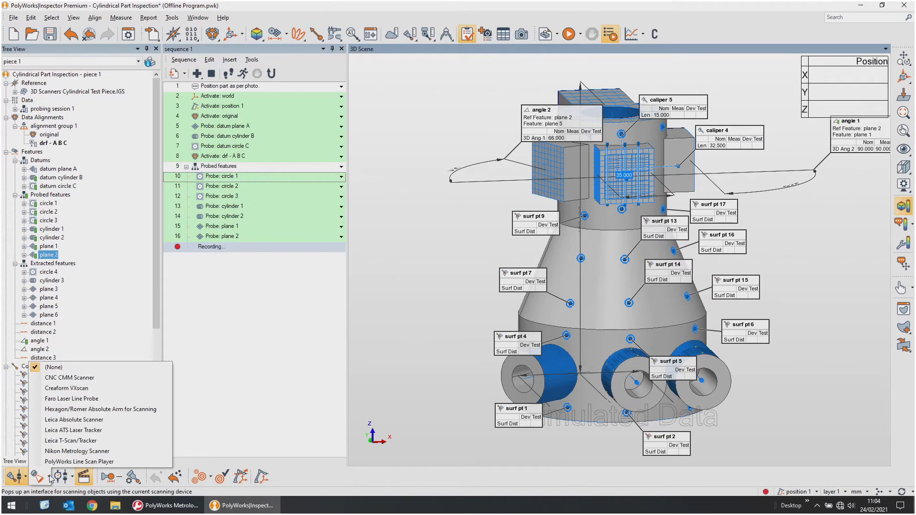
pyautogui.click(65, 451)
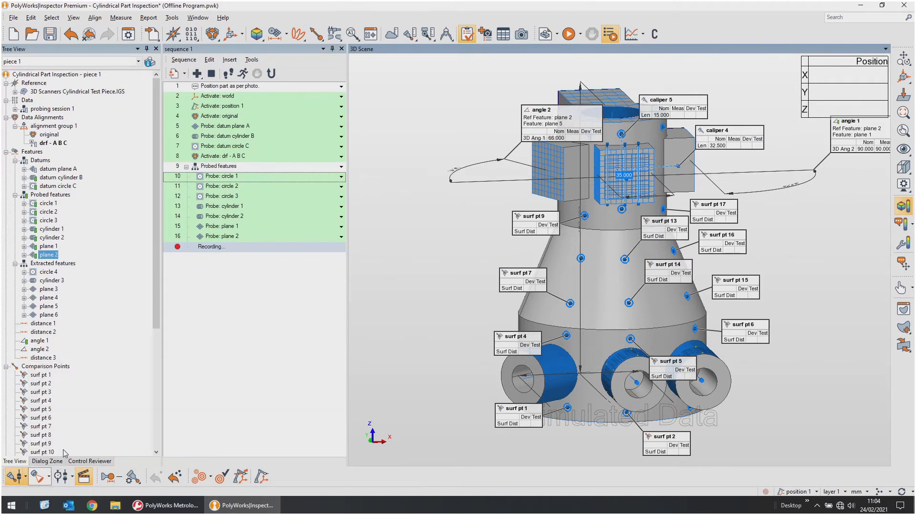
pyautogui.click(37, 476)
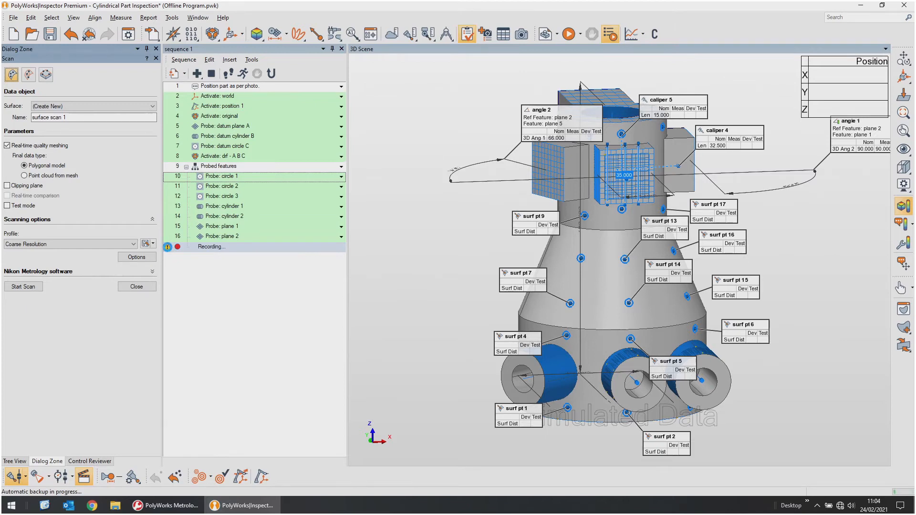
# Add the missing scanning profile step and record surface scan 1 with the Coarse Resolution profile.
pyautogui.moveTo(168, 247)
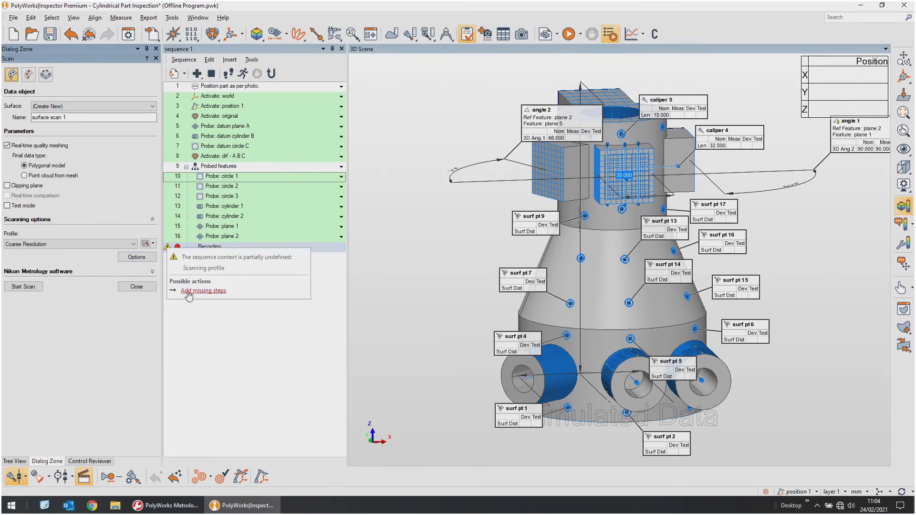
pyautogui.click(189, 292)
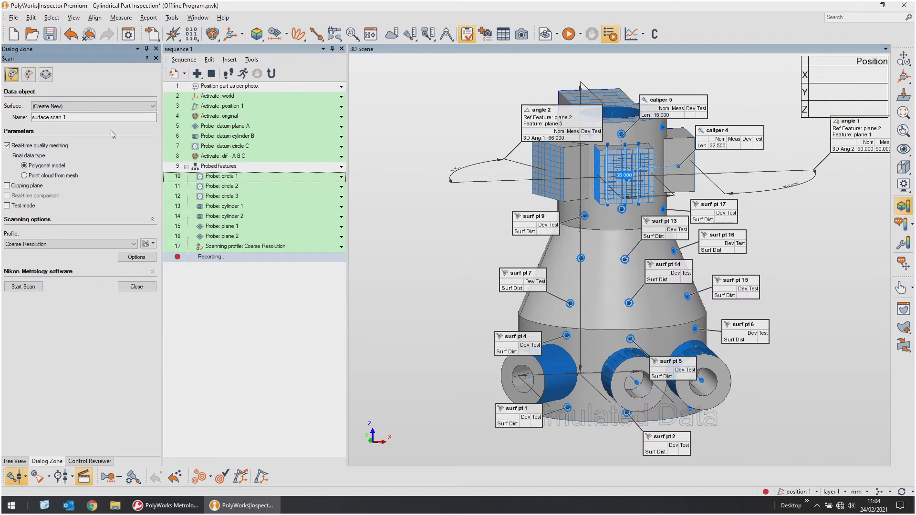
pyautogui.click(36, 289)
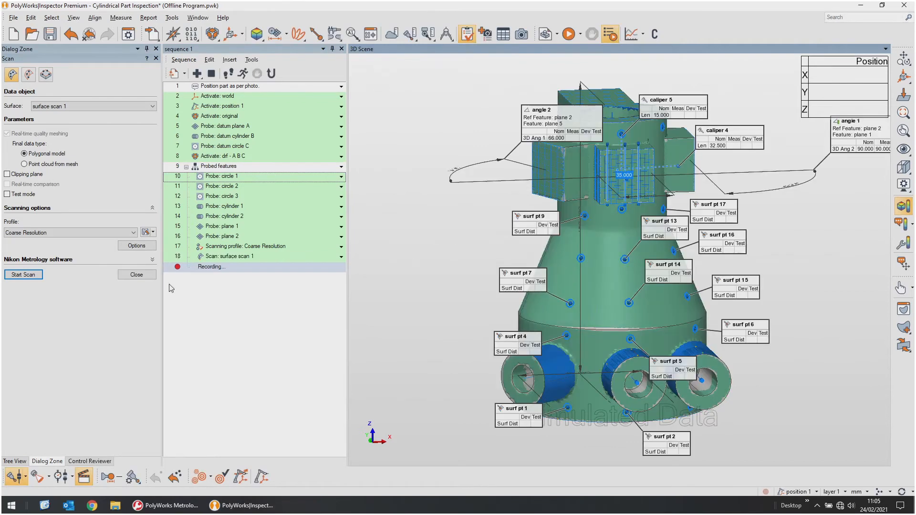
pyautogui.click(136, 274)
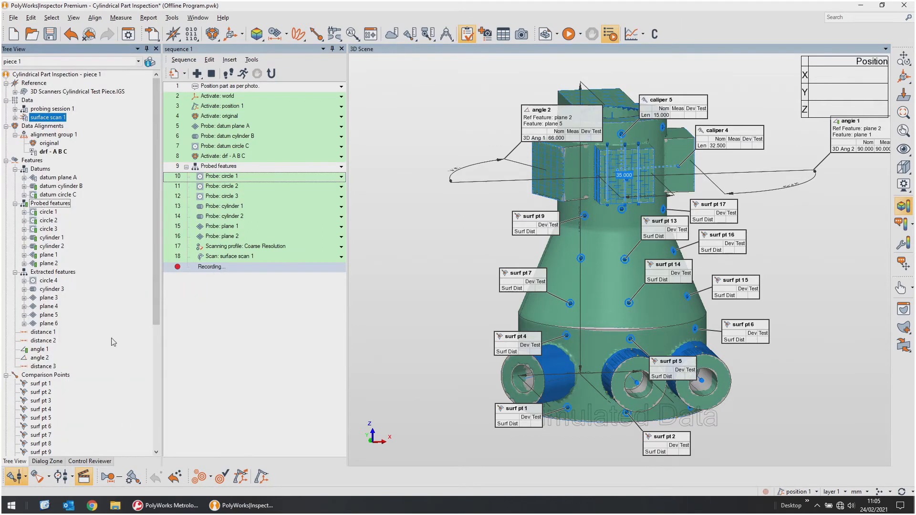
# Extract the measured components of all features in the Extracted features group.
pyautogui.scroll(-4, 113, 342)
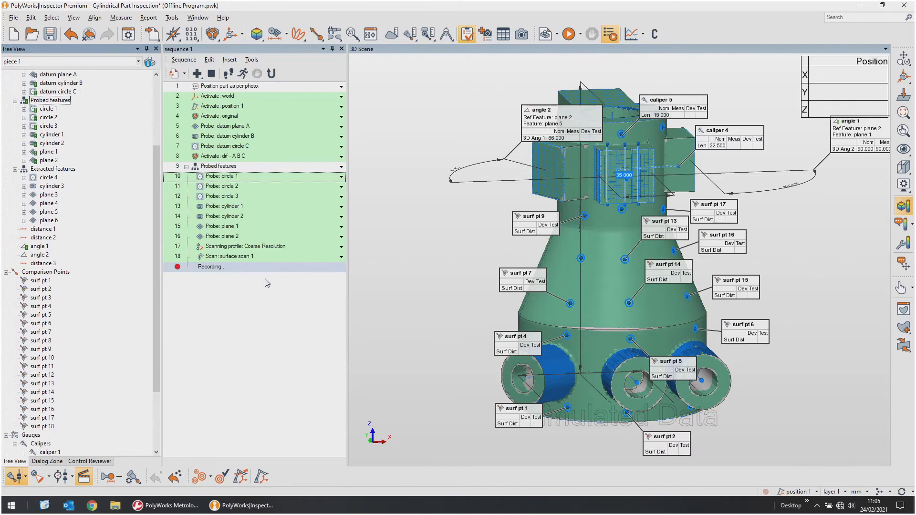
pyautogui.click(65, 172)
pyautogui.rightClick(65, 172)
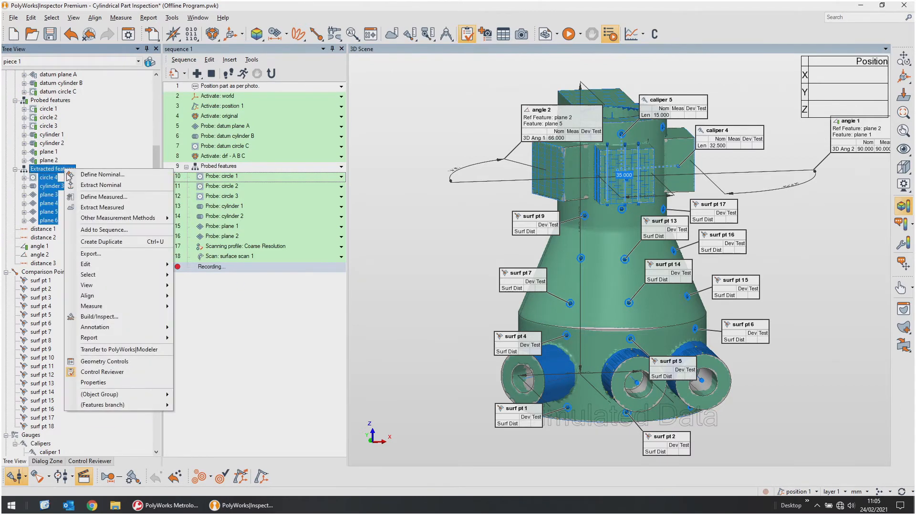
pyautogui.click(100, 208)
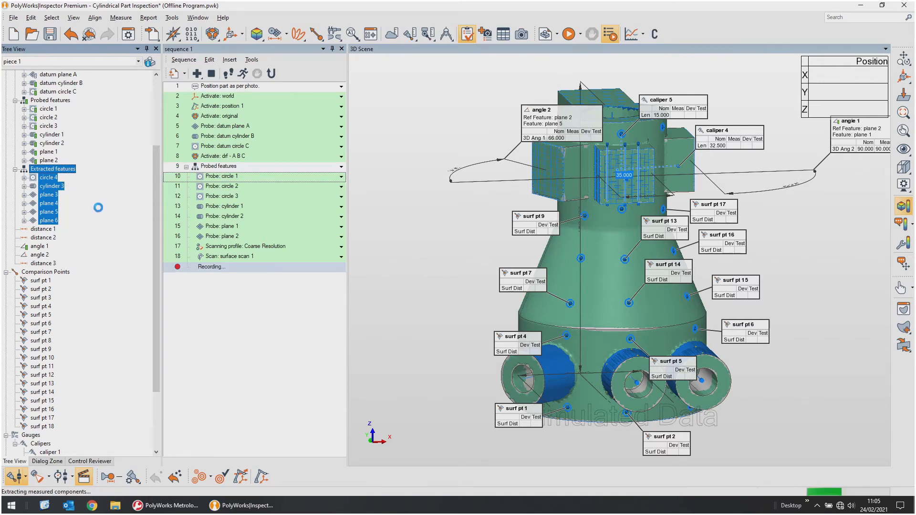
# Extract the measured components of all comparison points and all calipers.
pyautogui.rightClick(54, 275)
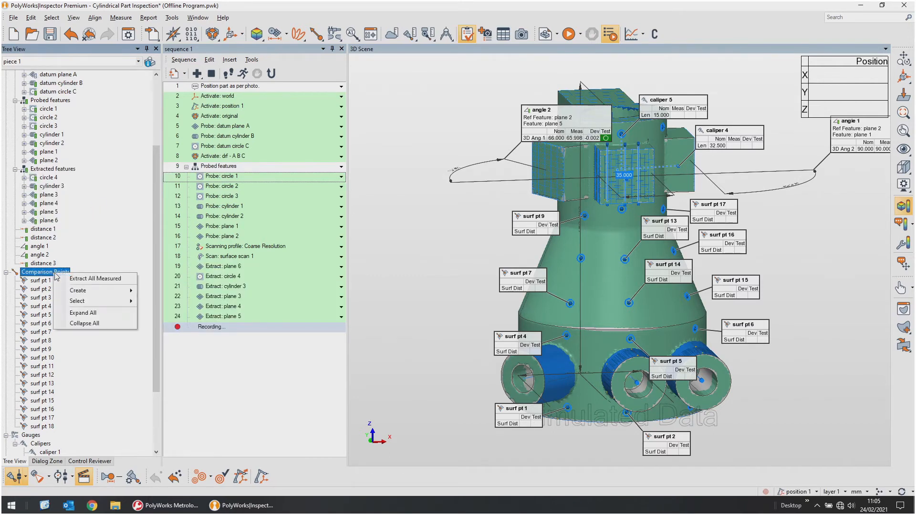
pyautogui.click(91, 279)
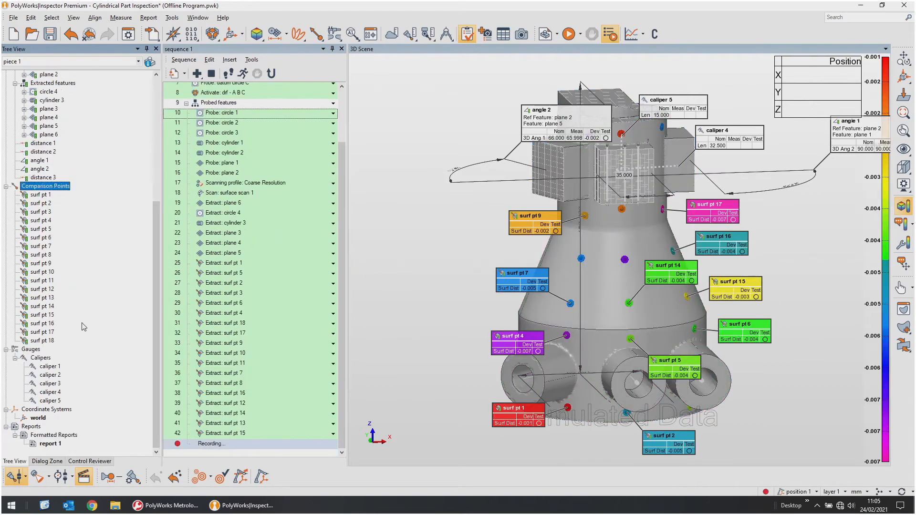
pyautogui.rightClick(48, 358)
pyautogui.click(81, 372)
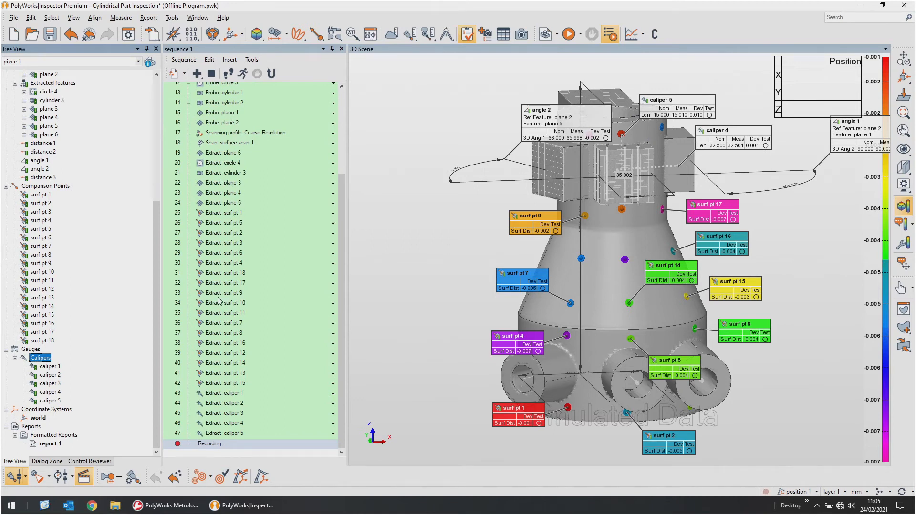
pyautogui.scroll(1, 244, 310)
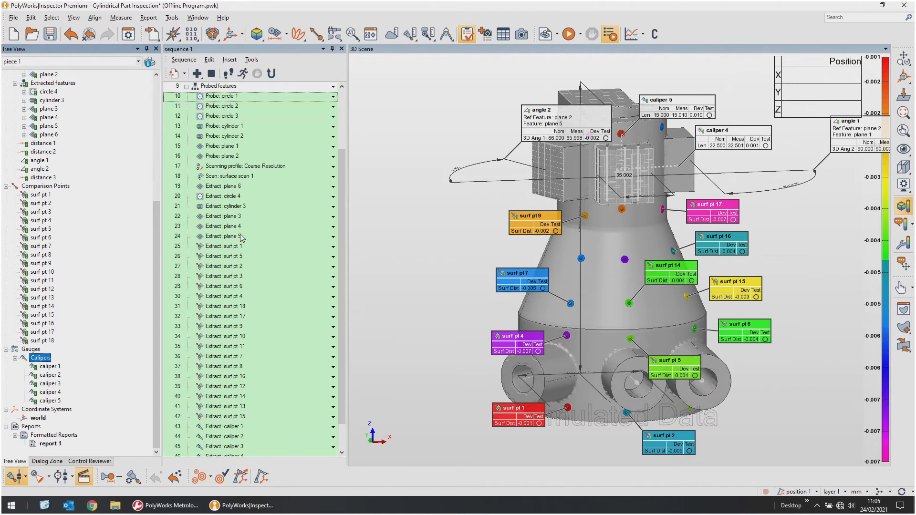
pyautogui.scroll(3, 243, 158)
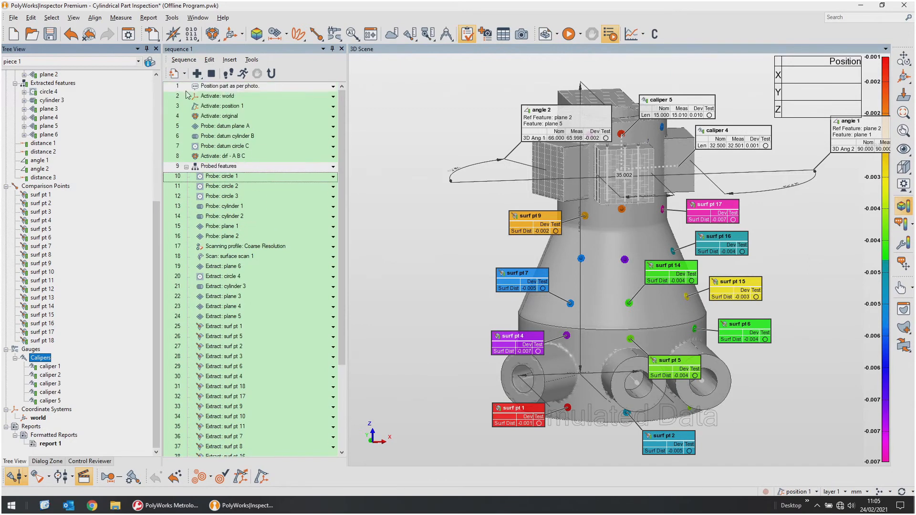
pyautogui.scroll(-4, 266, 274)
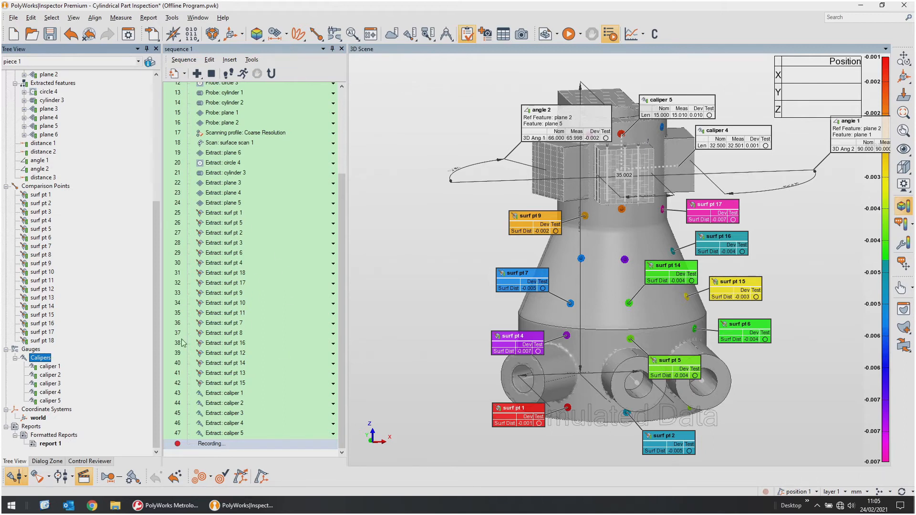
pyautogui.scroll(4, 248, 347)
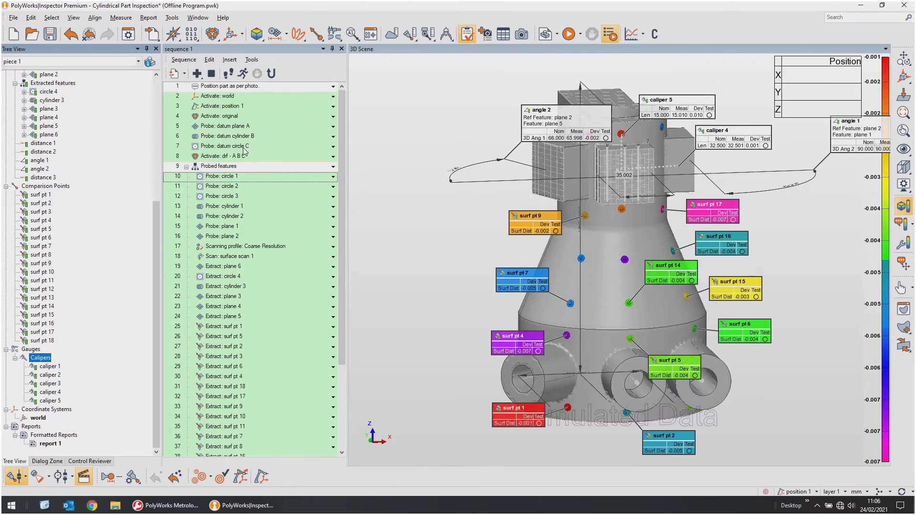
# Group the sequence steps from the Coarse Resolution scanning profile through the caliper 5 extraction, keeping the default name Group.
pyautogui.scroll(-2, 246, 151)
pyautogui.click(232, 204)
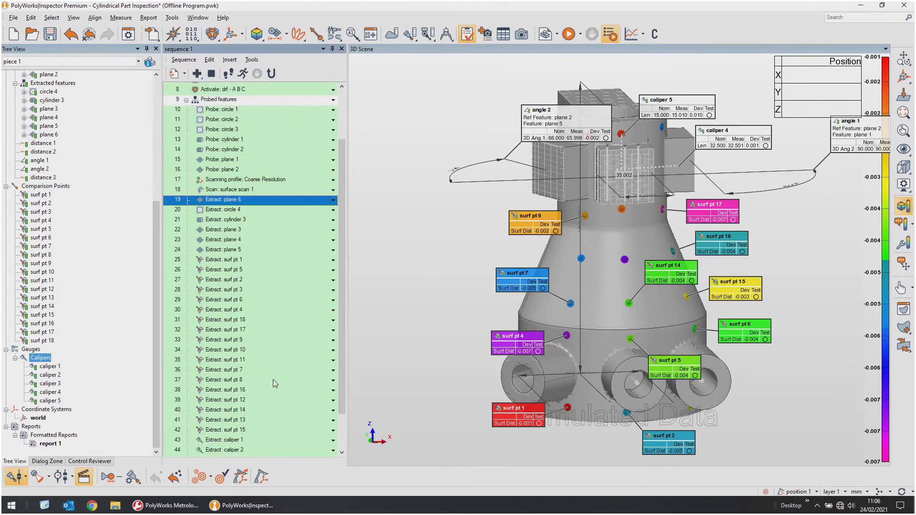
pyautogui.scroll(-2, 276, 379)
pyautogui.click(232, 127)
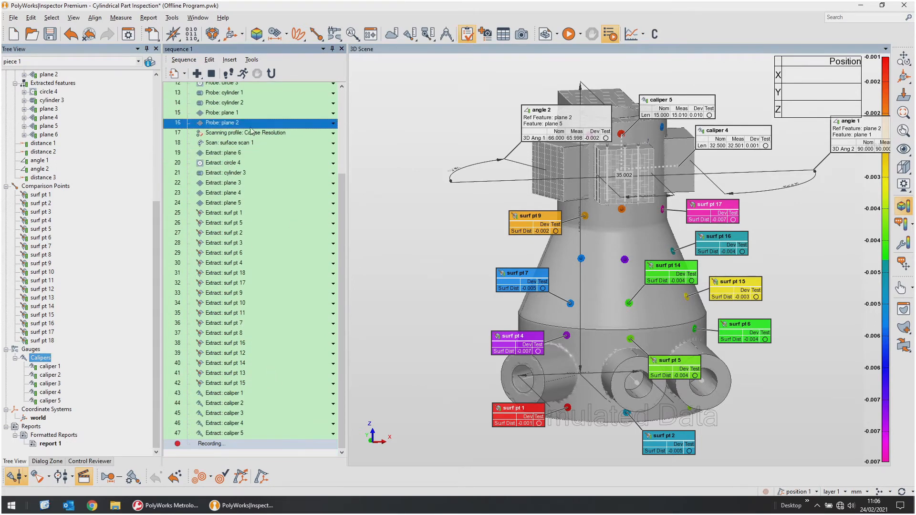
pyautogui.click(240, 134)
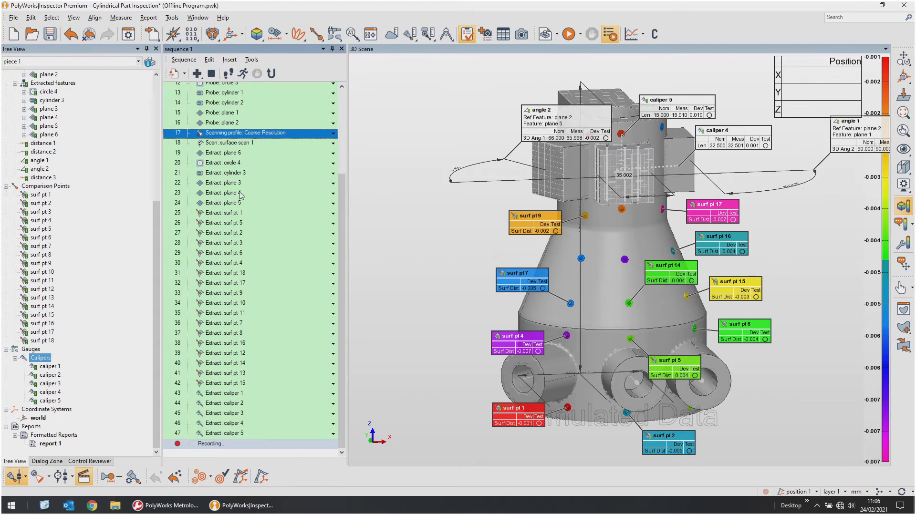
pyautogui.keyDown('shift'); pyautogui.click(227, 434); pyautogui.keyUp('shift')
pyautogui.rightClick(223, 435)
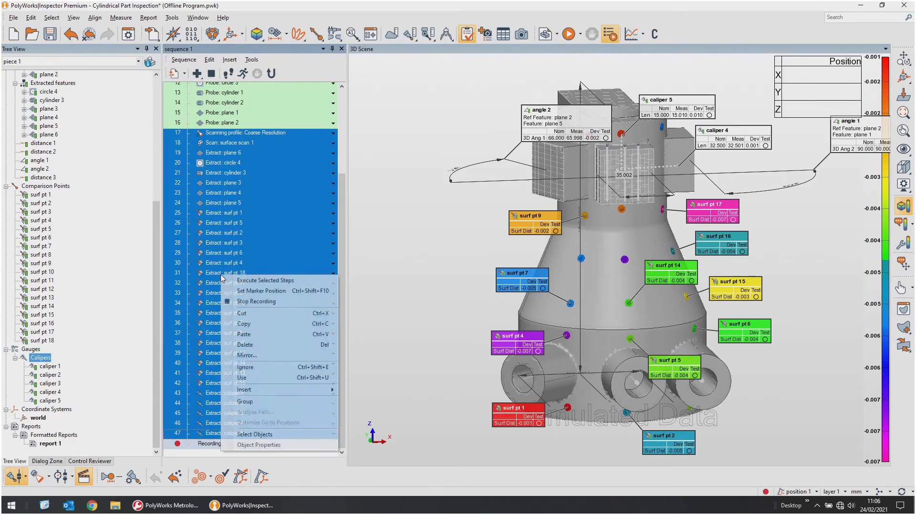
pyautogui.click(259, 403)
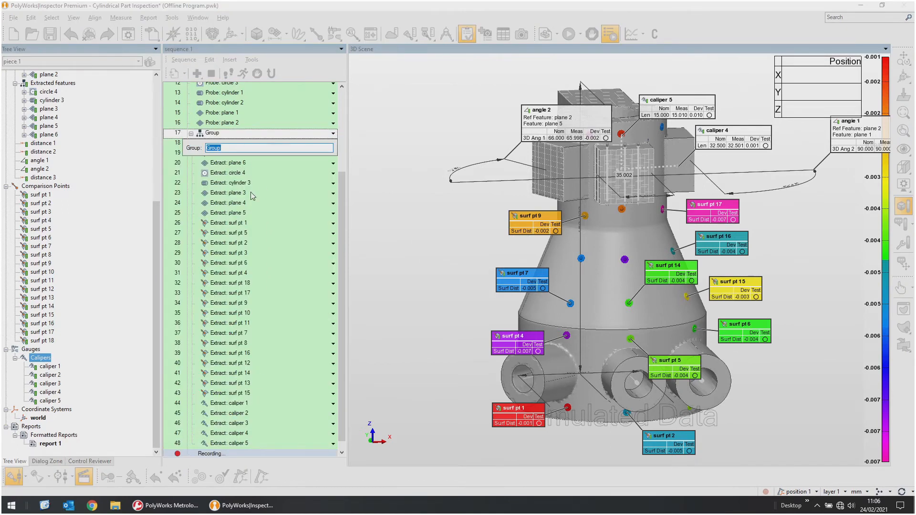
pyautogui.press('Return')
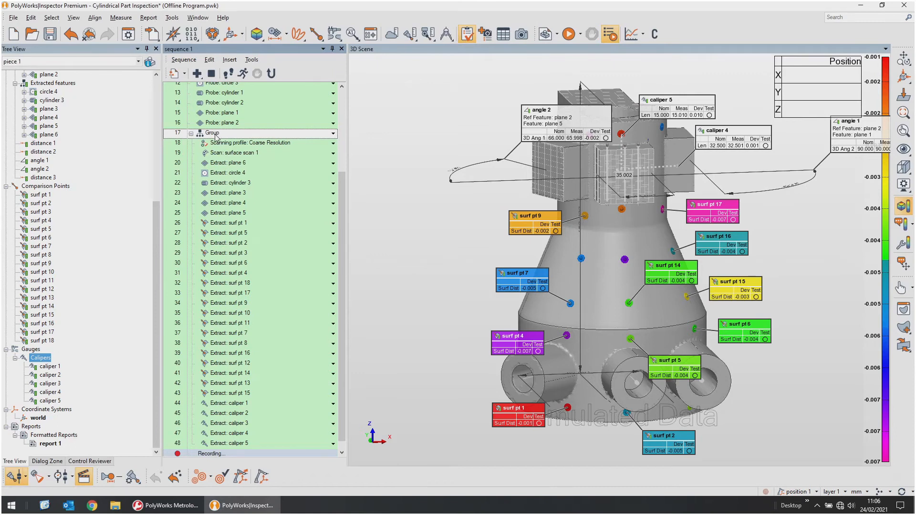
pyautogui.moveTo(216, 136)
pyautogui.mouseDown()
pyautogui.moveTo(188, 155)
pyautogui.moveTo(203, 140)
pyautogui.mouseUp()
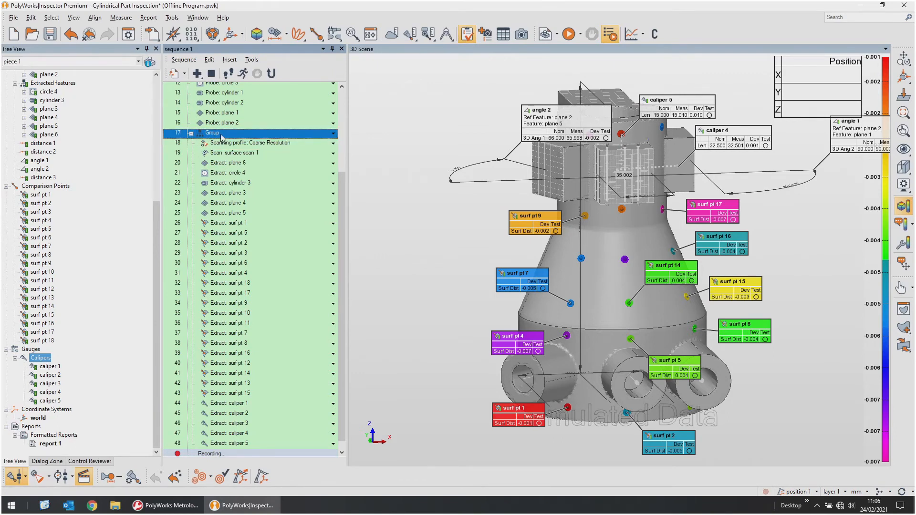
# Ungroup the scan and extraction steps, and move the Coarse Resolution profile through caliper 5 steps out of the Probed features group.
pyautogui.rightClick(220, 135)
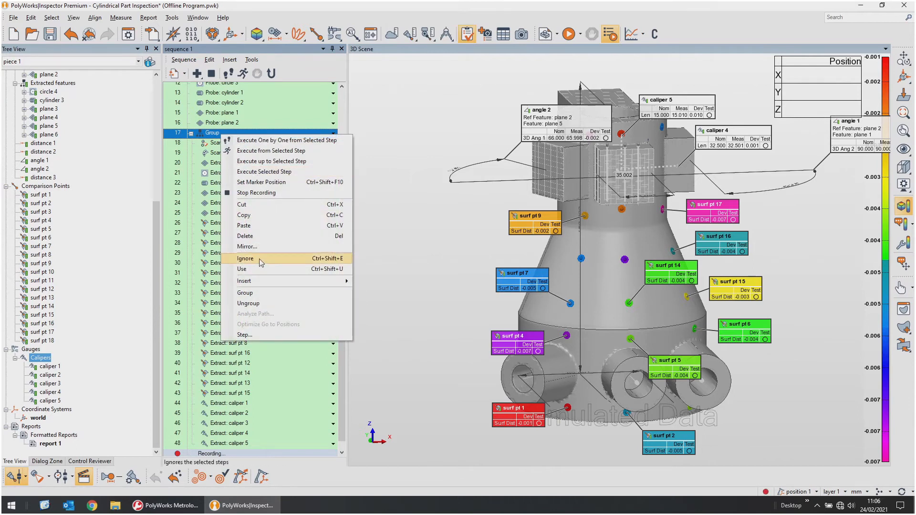
pyautogui.click(263, 303)
pyautogui.scroll(2, 243, 189)
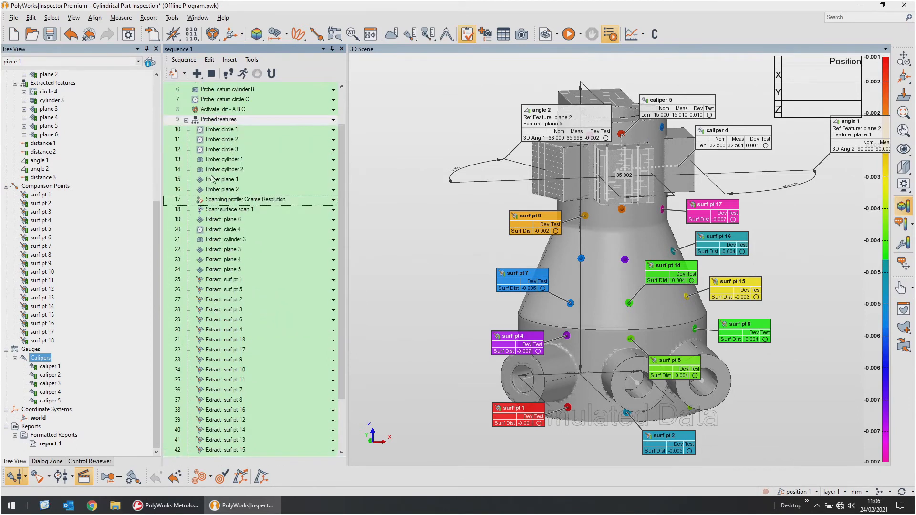
pyautogui.click(225, 203)
pyautogui.scroll(-2, 241, 253)
pyautogui.keyDown('shift'); pyautogui.click(227, 431); pyautogui.keyUp('shift')
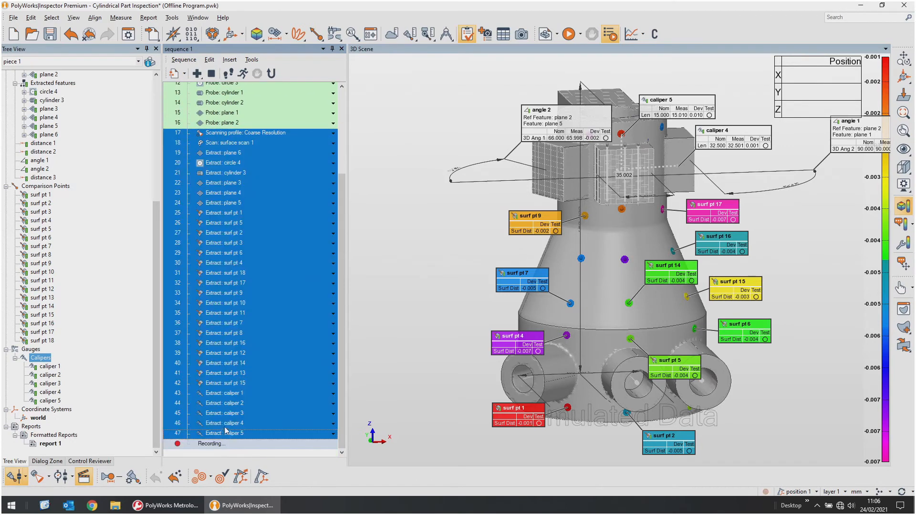
pyautogui.moveTo(232, 435); pyautogui.dragTo(230, 454)
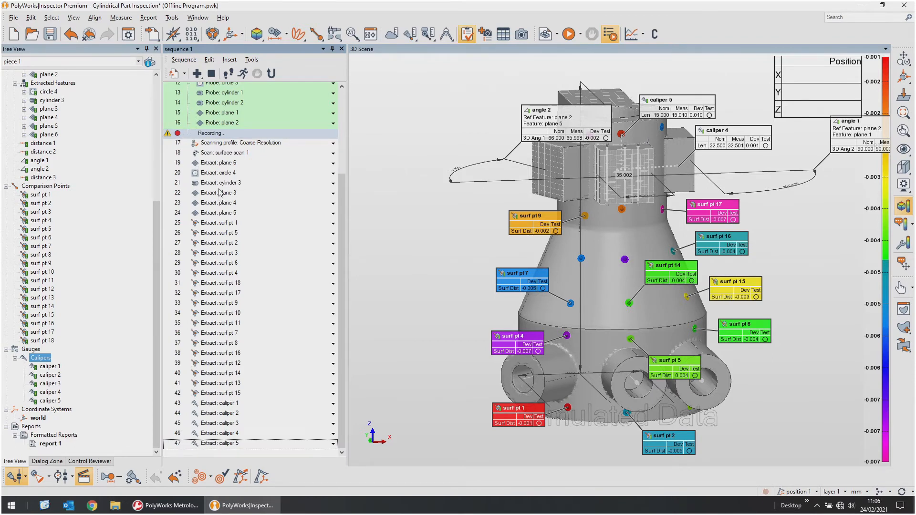
# Move the recording marker to the end of the sequence, below the caliper 5 extraction, and stop recording.
pyautogui.scroll(1, 221, 197)
pyautogui.moveTo(193, 168)
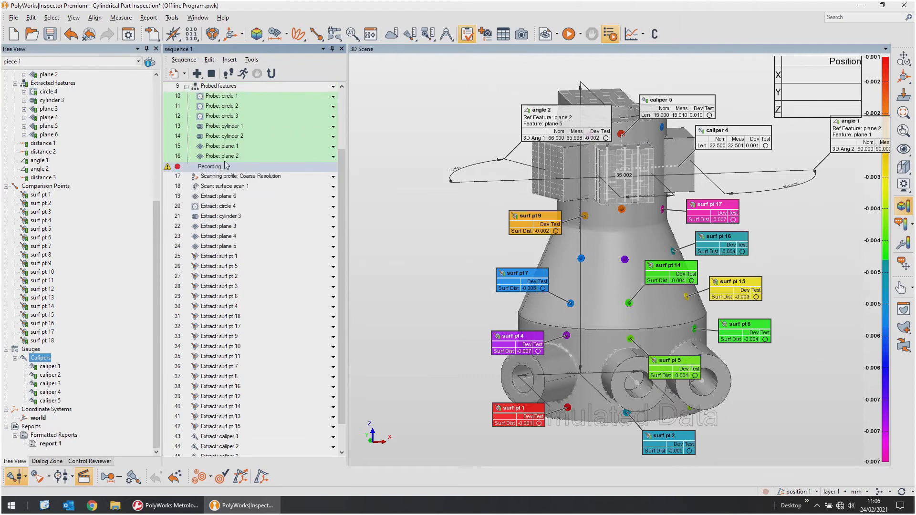
pyautogui.moveTo(210, 170); pyautogui.dragTo(226, 452)
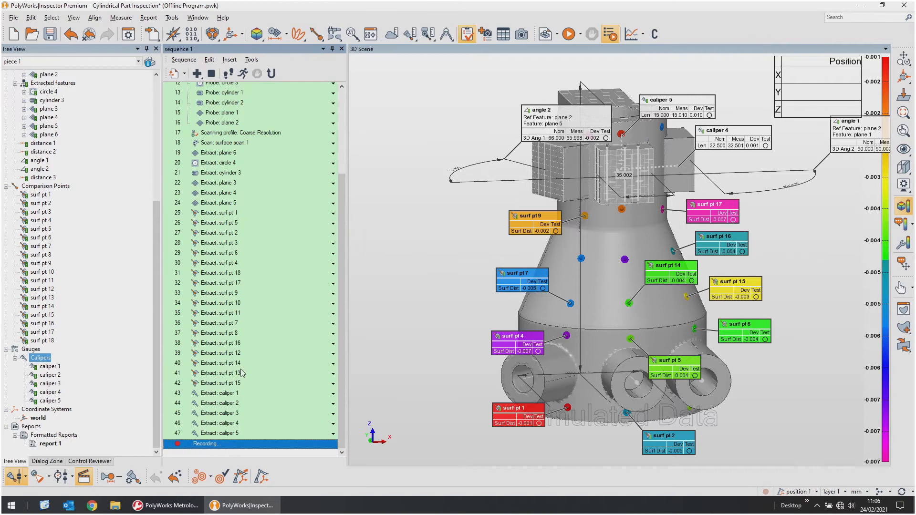
pyautogui.click(211, 73)
pyautogui.scroll(4, 300, 252)
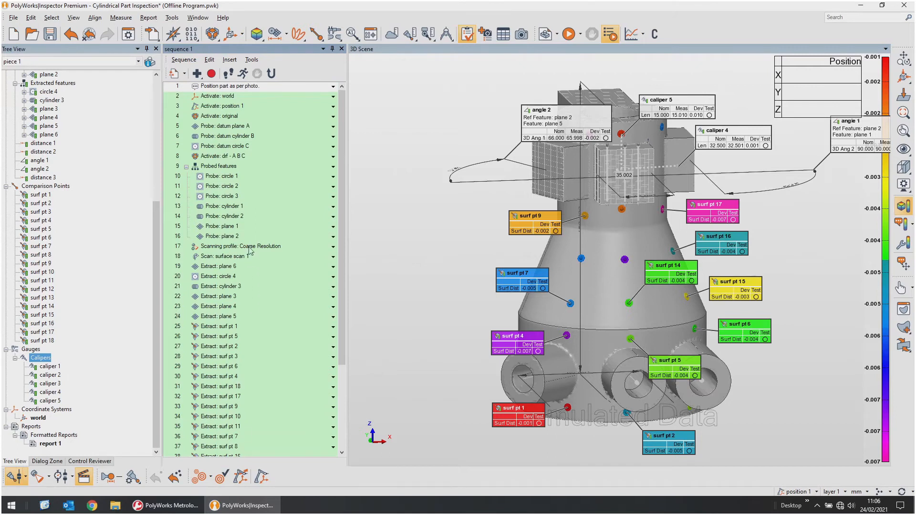
# Review the pages of report 1, including the datums, cylinder features, comparison points and calipers tables, and return to the 3D scene.
pyautogui.doubleClick(50, 444)
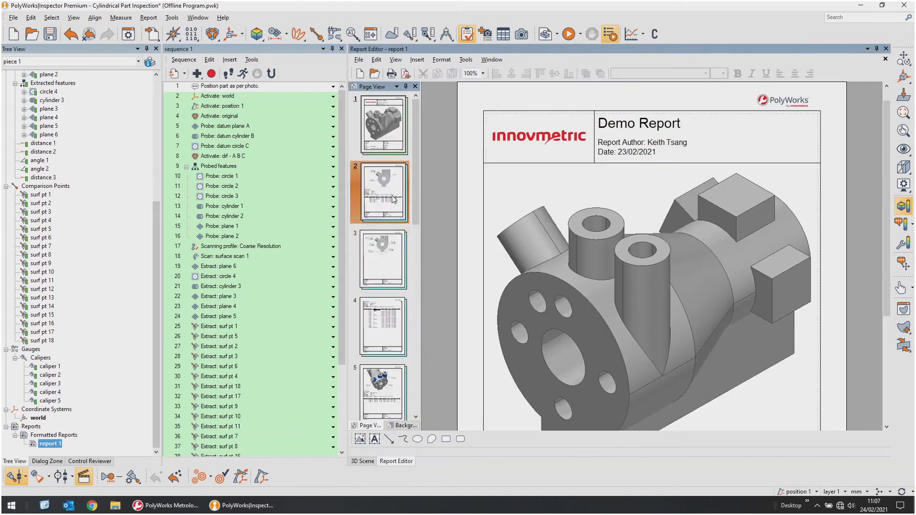
pyautogui.click(393, 200)
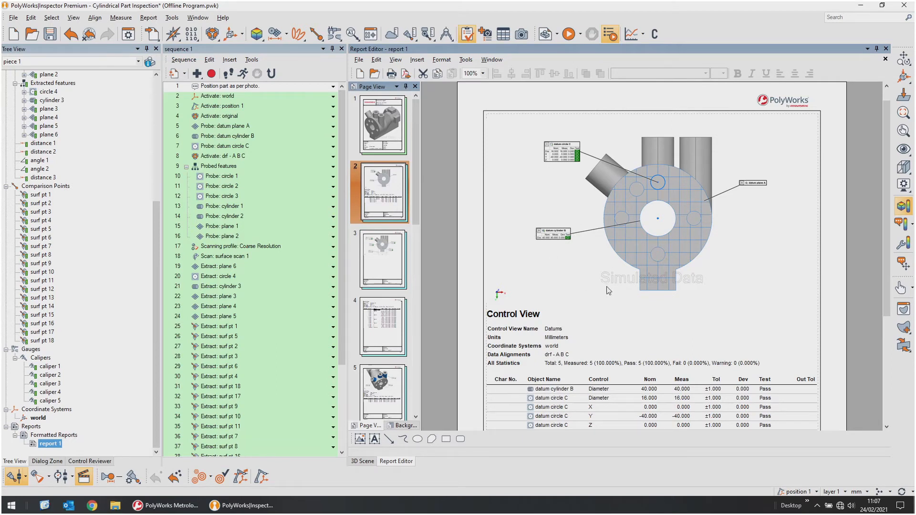
pyautogui.click(384, 260)
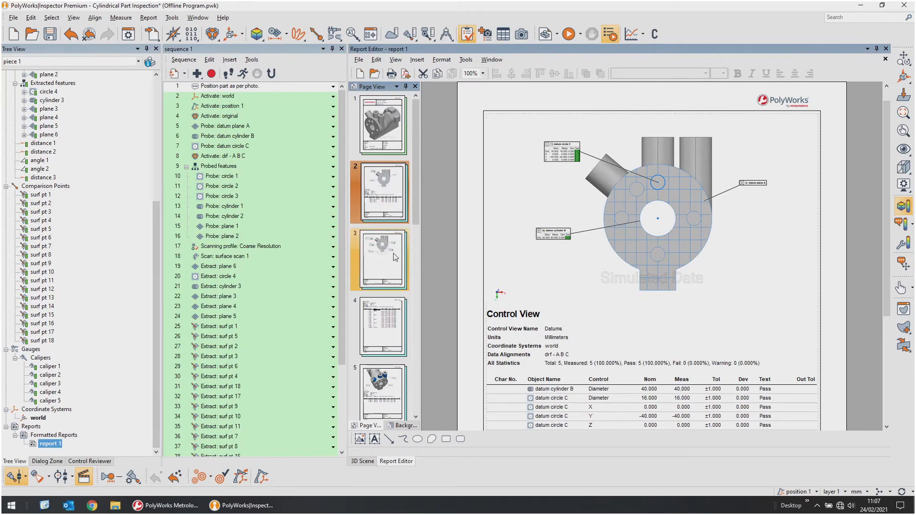
pyautogui.click(395, 330)
pyautogui.click(393, 386)
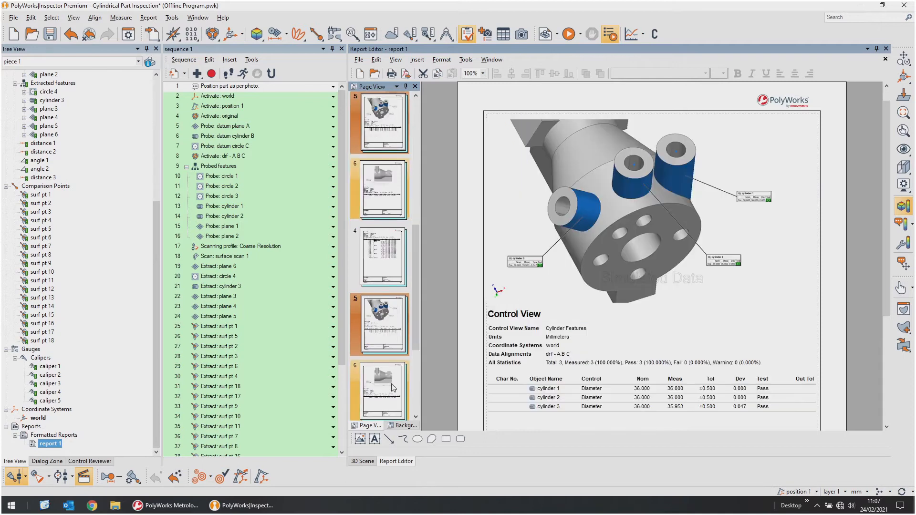
pyautogui.scroll(-5, 393, 387)
pyautogui.click(392, 340)
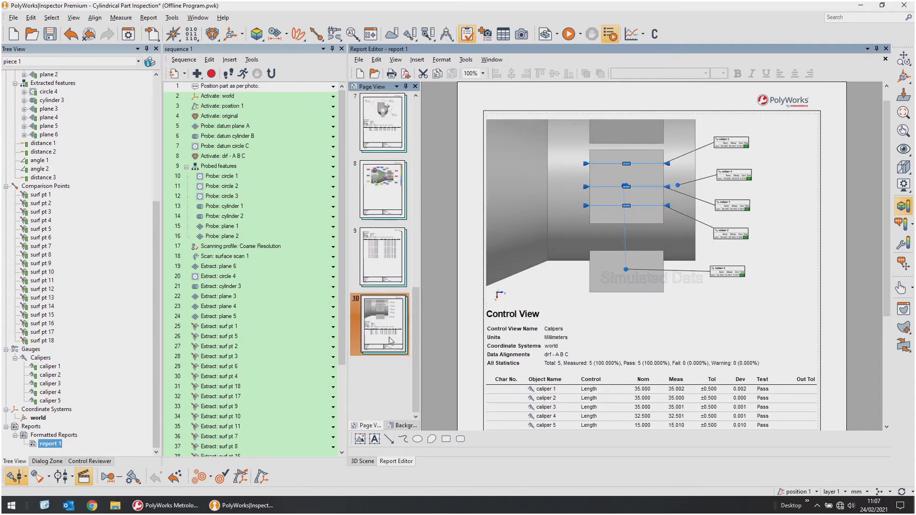
pyautogui.click(383, 273)
pyautogui.click(386, 315)
pyautogui.click(394, 244)
pyautogui.scroll(6, 382, 216)
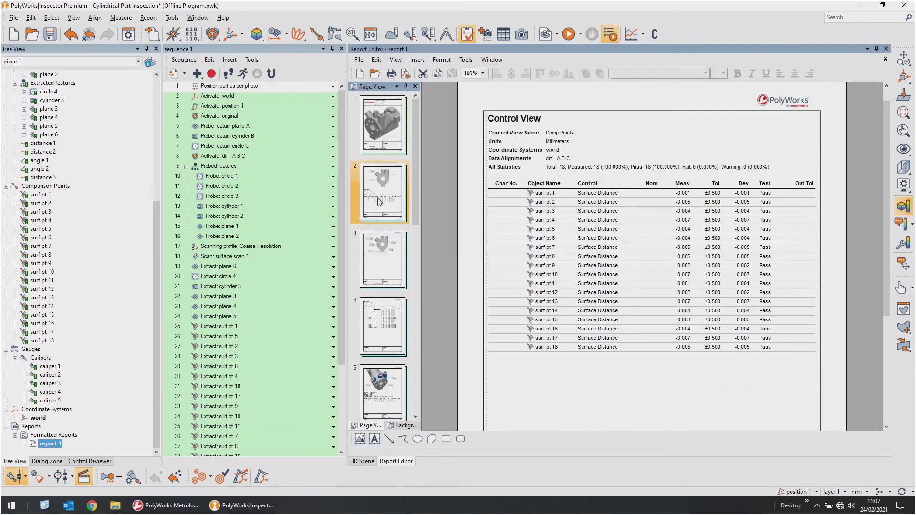
pyautogui.click(382, 146)
pyautogui.click(362, 461)
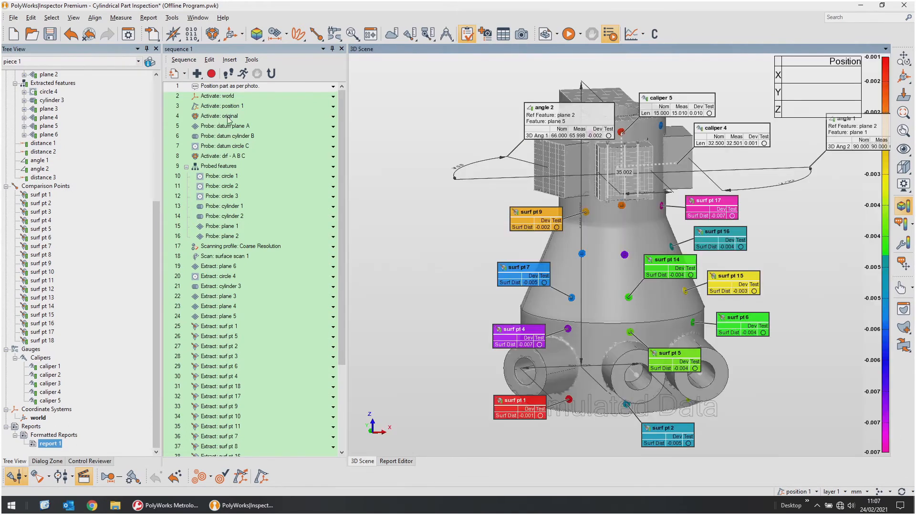
# Measure the scanned surface's deviations from all reference surfaces, using the Shortest direction, a maximum distance of 4.000 and a maximum angle of 45.000.
pyautogui.click(257, 34)
pyautogui.click(258, 57)
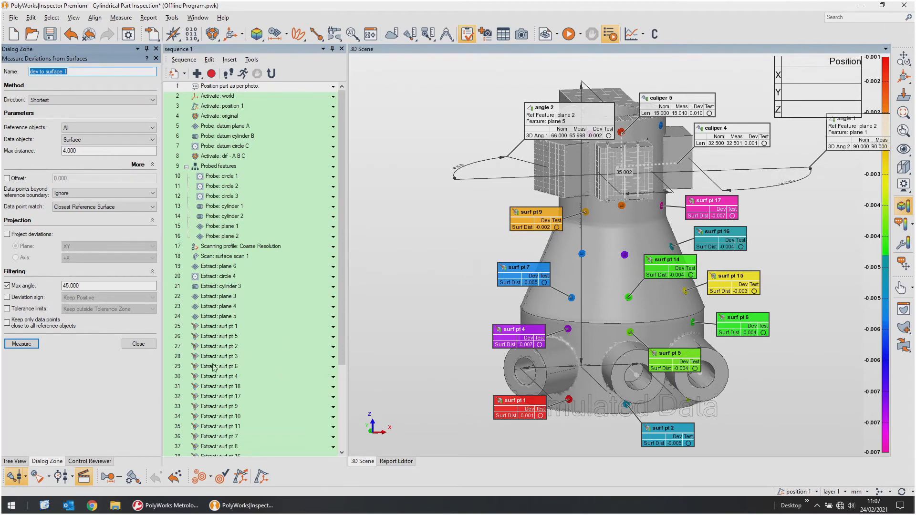
pyautogui.click(21, 343)
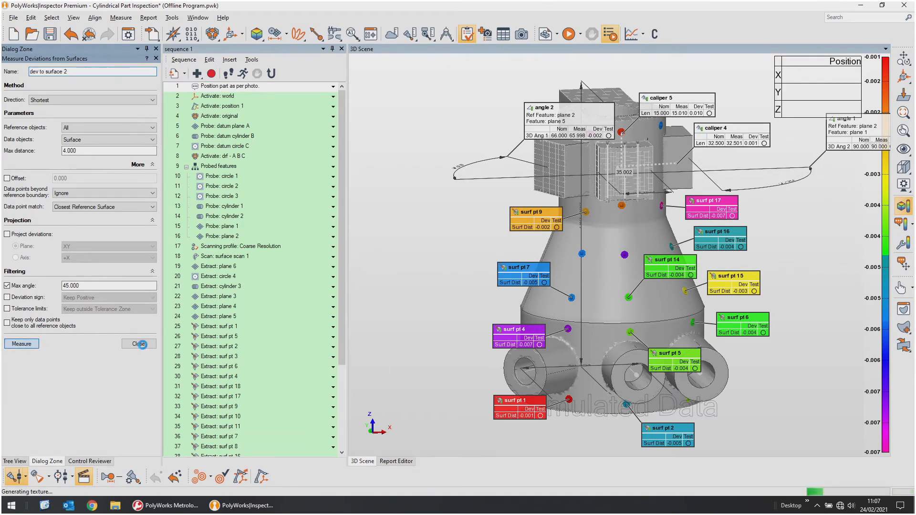
pyautogui.click(139, 344)
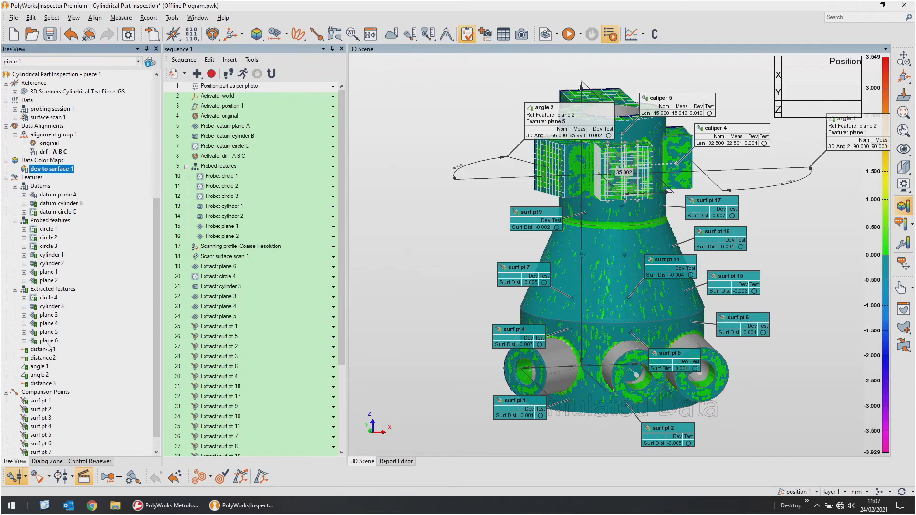
pyautogui.scroll(-4, 322, 307)
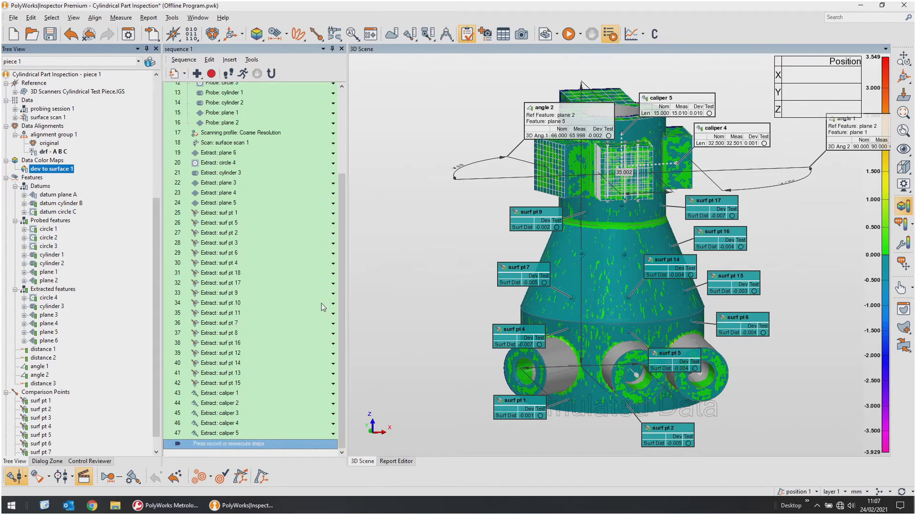
pyautogui.scroll(4, 323, 307)
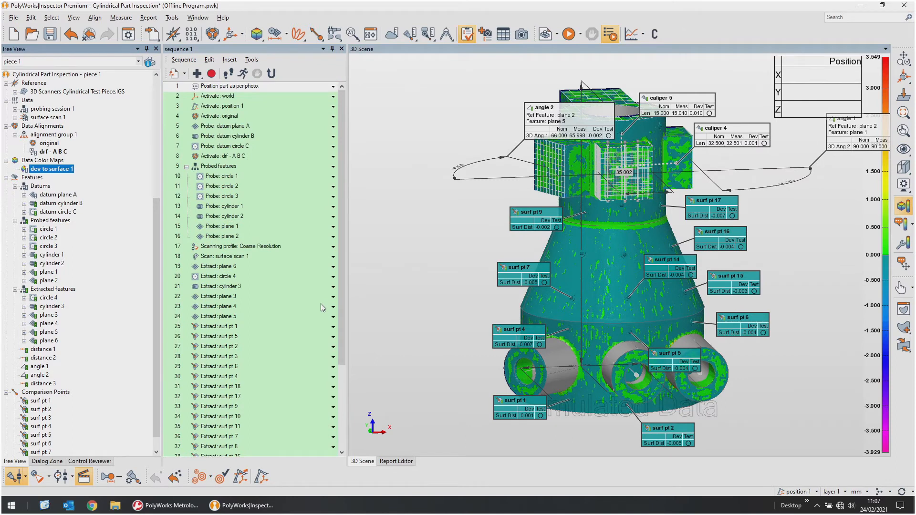
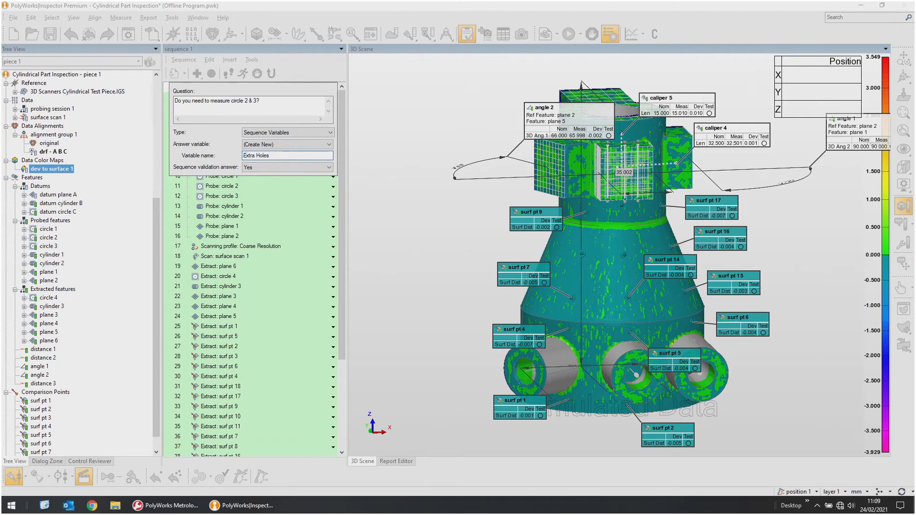
# Create the question "Do you need to measure circle 2 & 3?" with validation answer Yes, and place it directly after the circle 1 probe step.
pyautogui.click(288, 168)
pyautogui.click(287, 168)
pyautogui.press('Return')
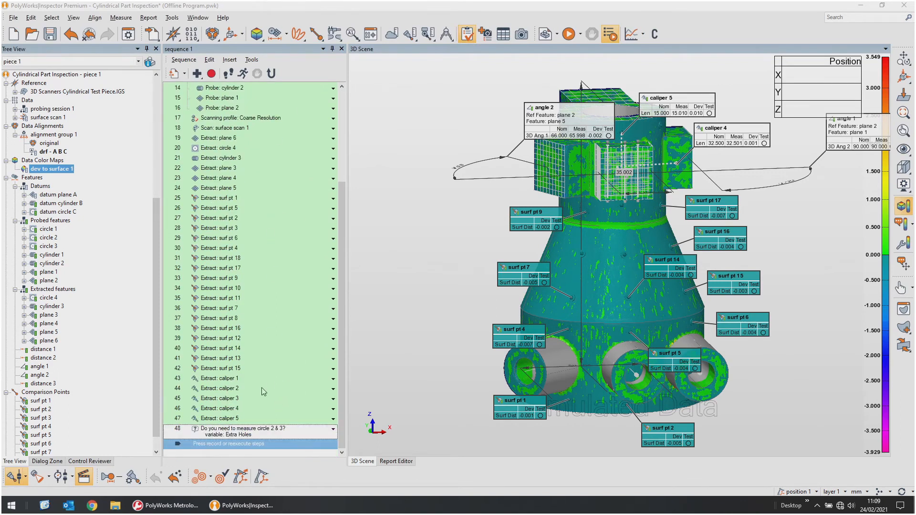
pyautogui.moveTo(243, 430); pyautogui.dragTo(245, 127)
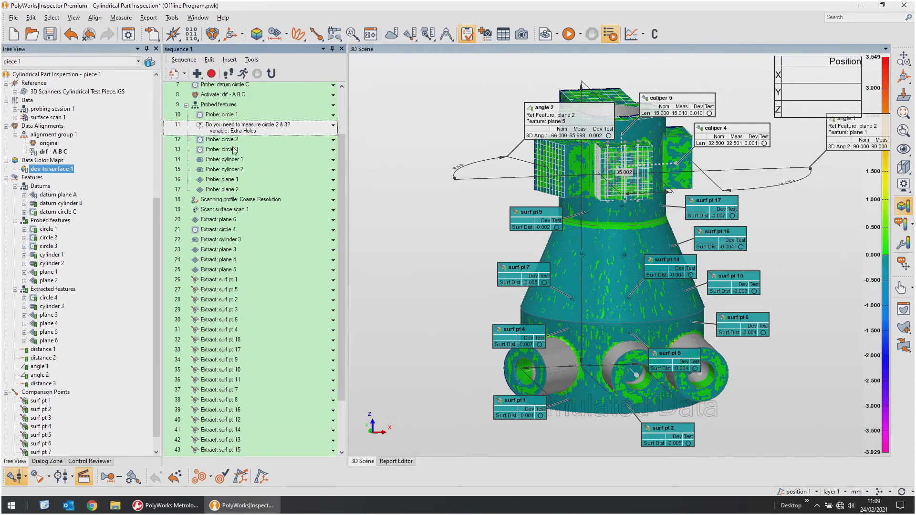
pyautogui.click(253, 126)
# Wrap the circle 2 probe step in a conditional statement that requires the Extra Holes variable to equal Yes.
pyautogui.click(249, 140)
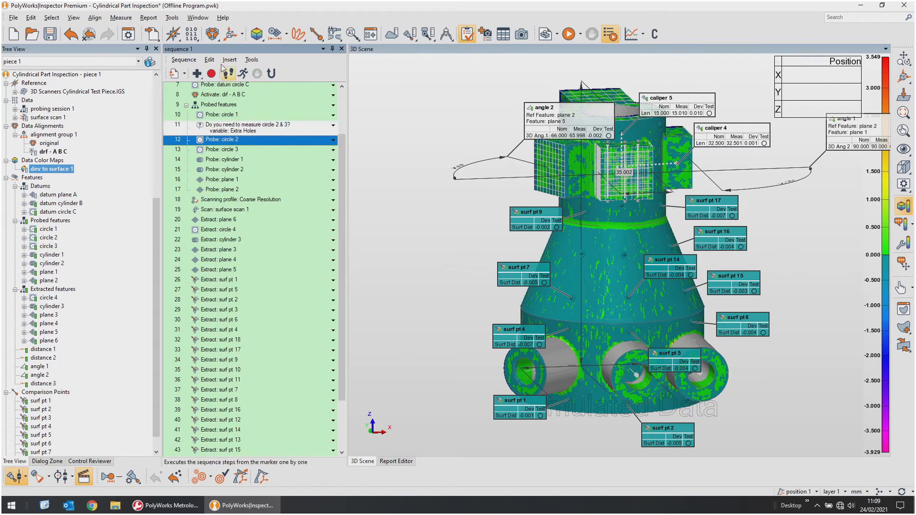
pyautogui.click(230, 59)
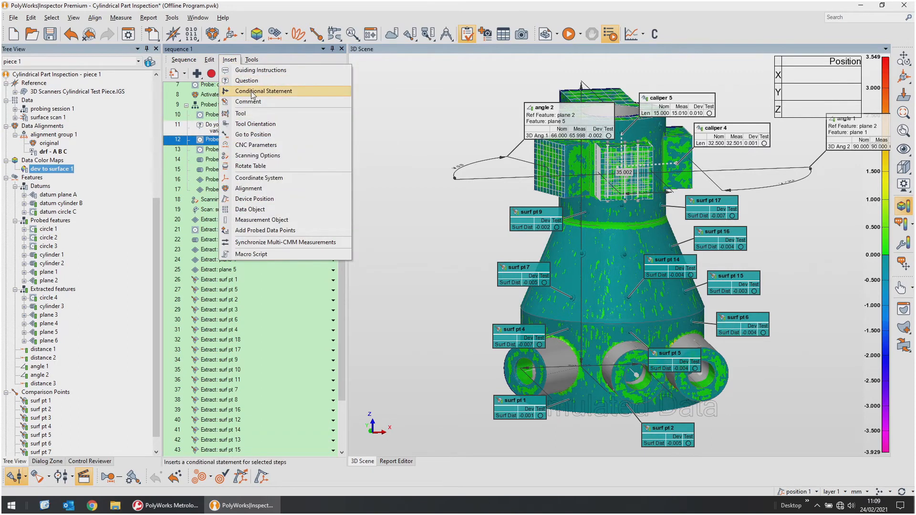
pyautogui.click(252, 91)
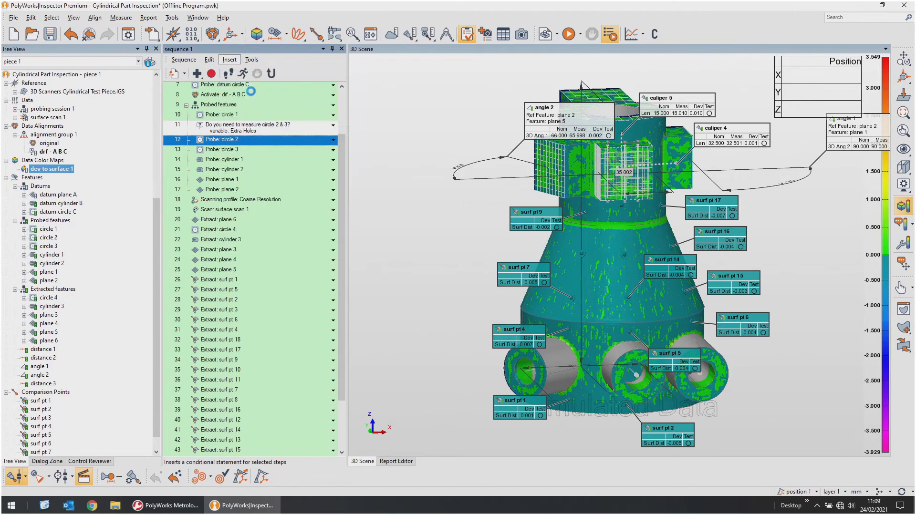
pyautogui.click(251, 155)
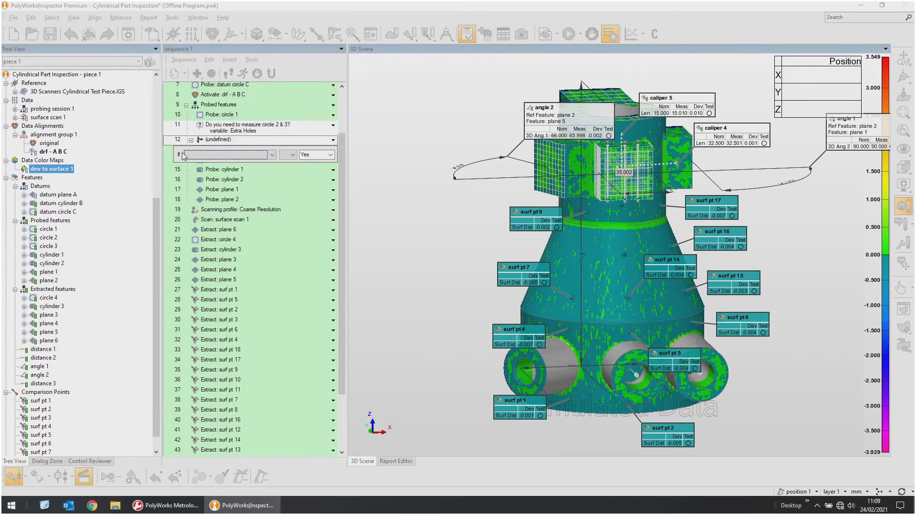
pyautogui.click(200, 155)
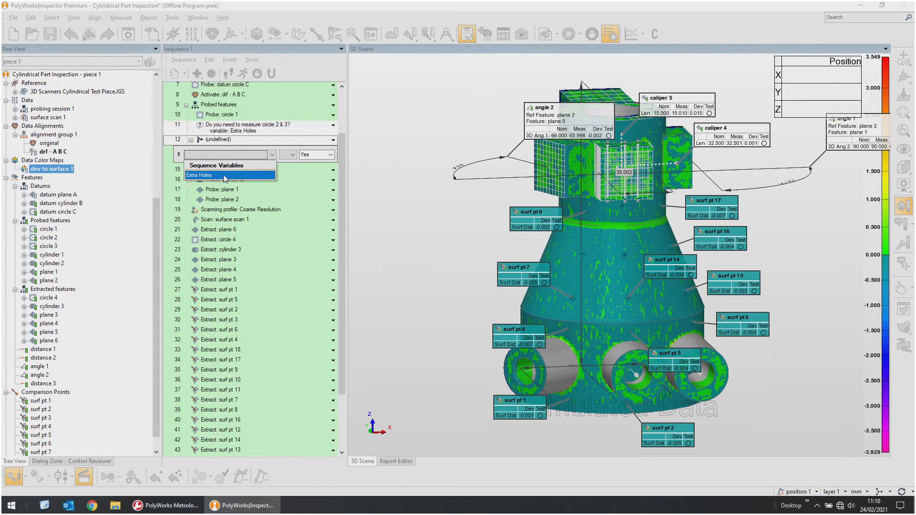
pyautogui.click(225, 176)
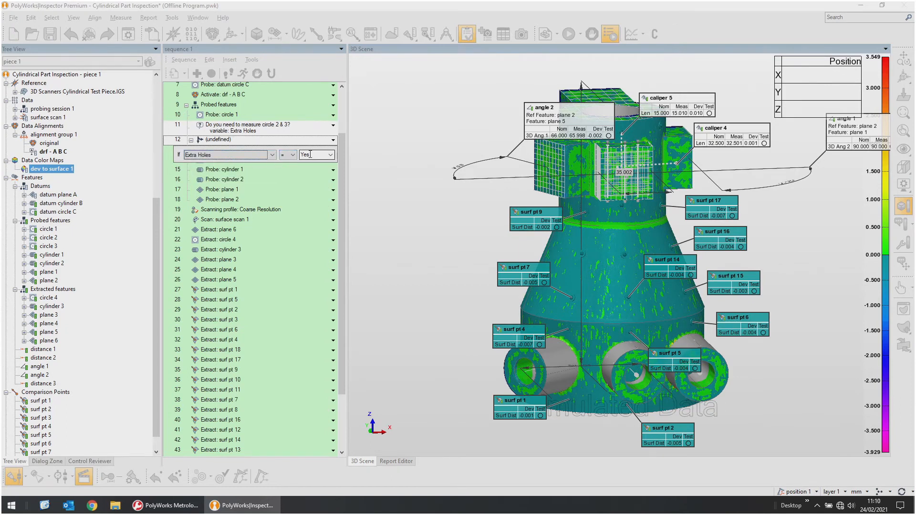
pyautogui.press('Return')
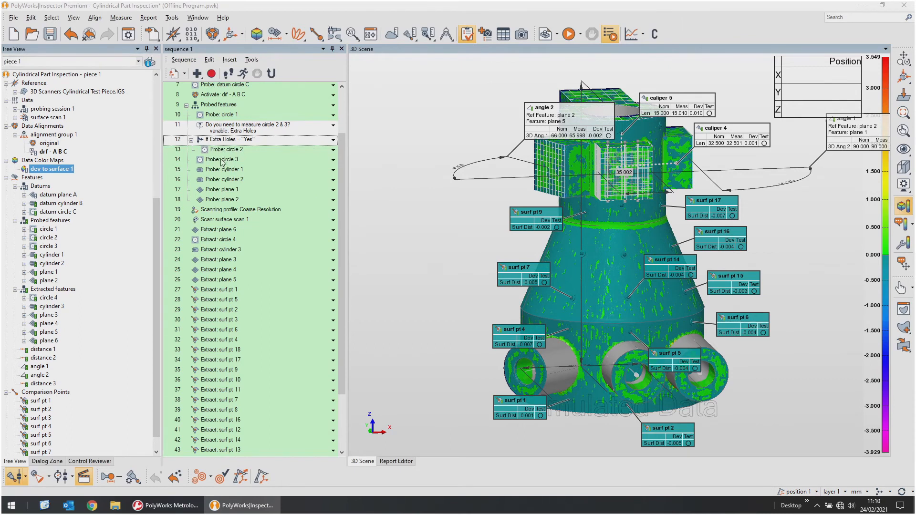
# Move the circle 3 probe step into the Extra Holes condition and check the condition's contents.
pyautogui.moveTo(223, 162); pyautogui.dragTo(227, 155)
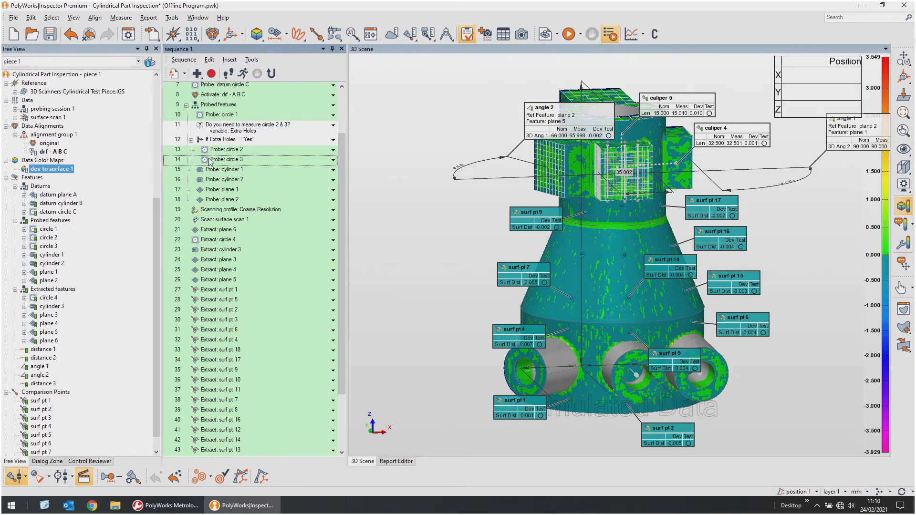
pyautogui.click(191, 139)
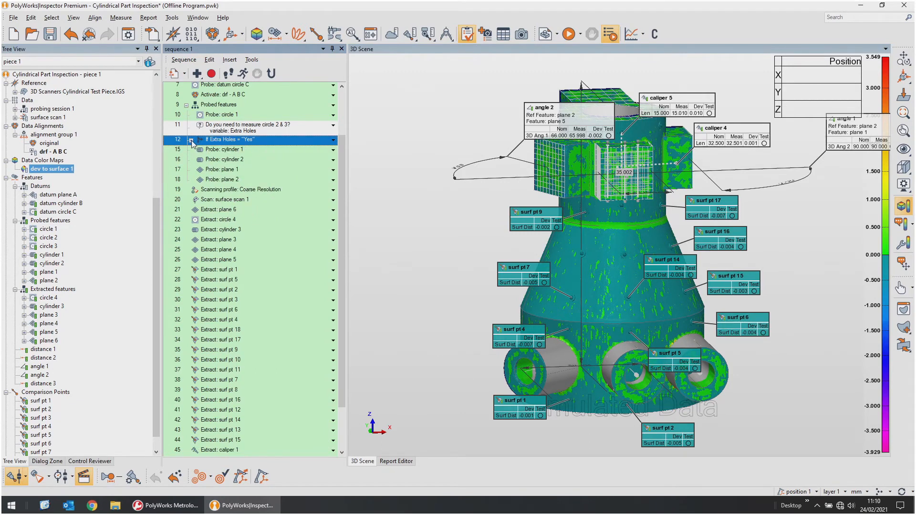
pyautogui.click(191, 140)
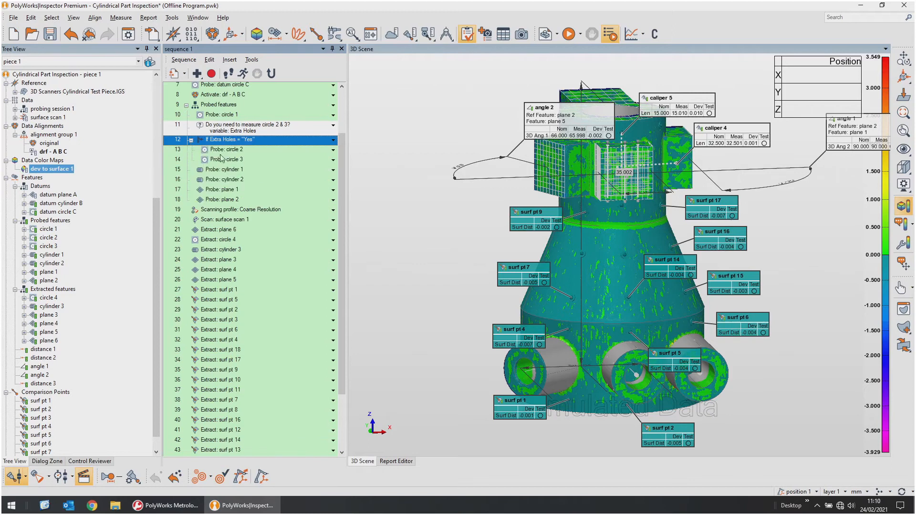
pyautogui.click(226, 180)
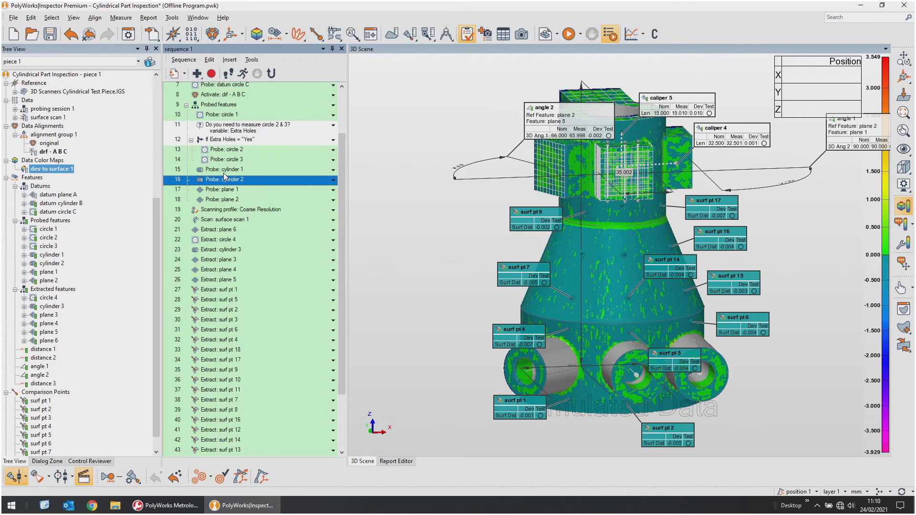
pyautogui.scroll(2, 233, 223)
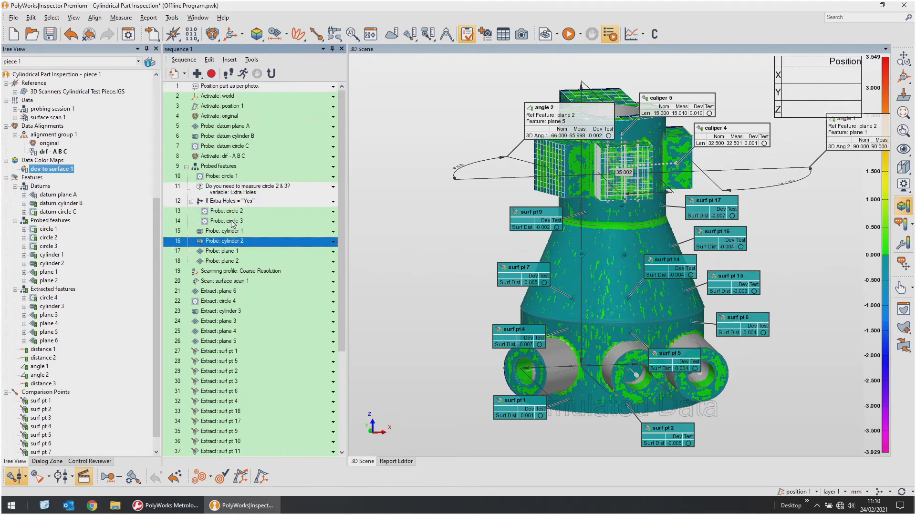
pyautogui.scroll(-4, 233, 224)
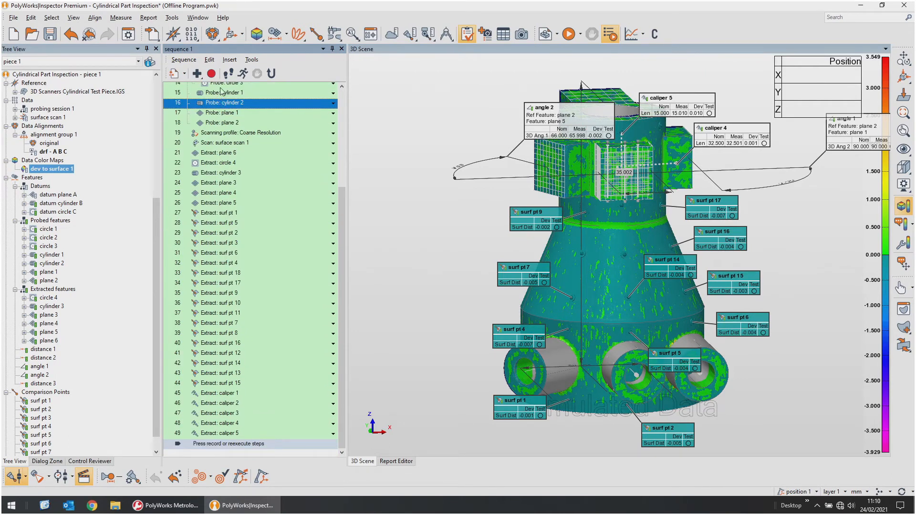
pyautogui.click(229, 60)
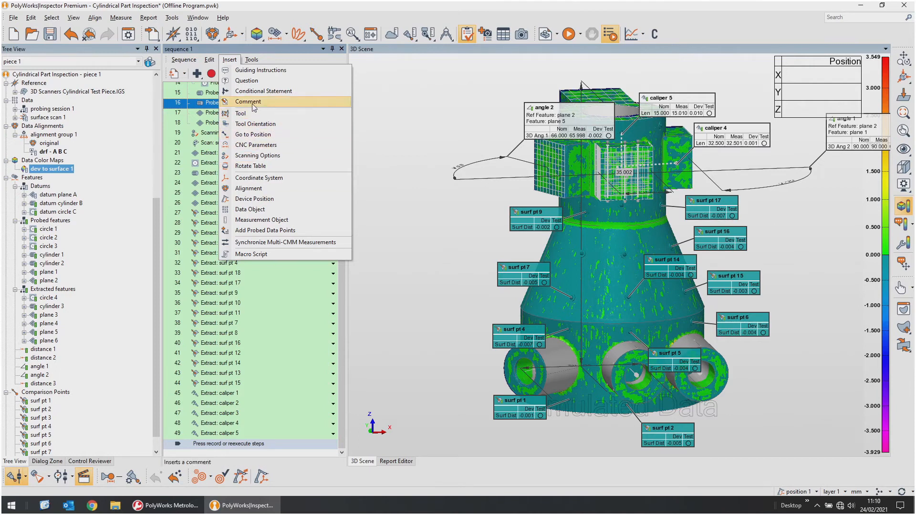
pyautogui.click(209, 163)
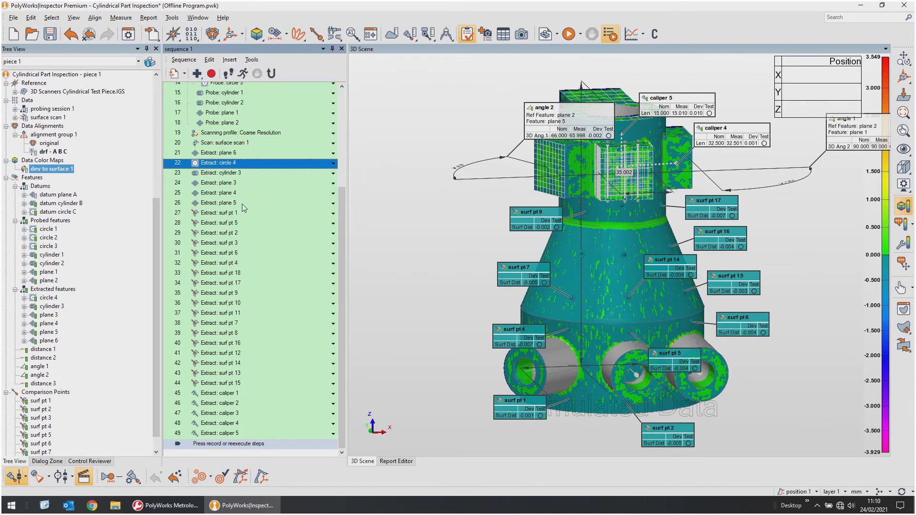
pyautogui.click(229, 72)
pyautogui.click(229, 59)
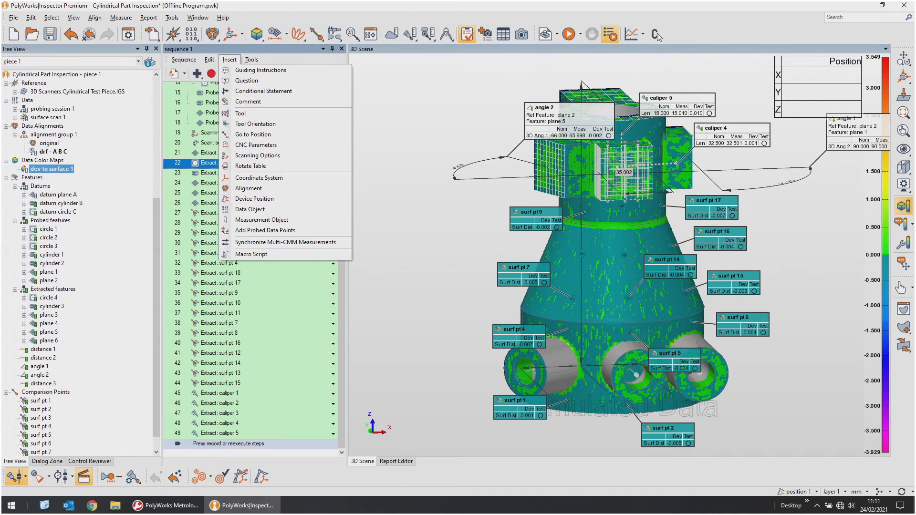
pyautogui.click(289, 343)
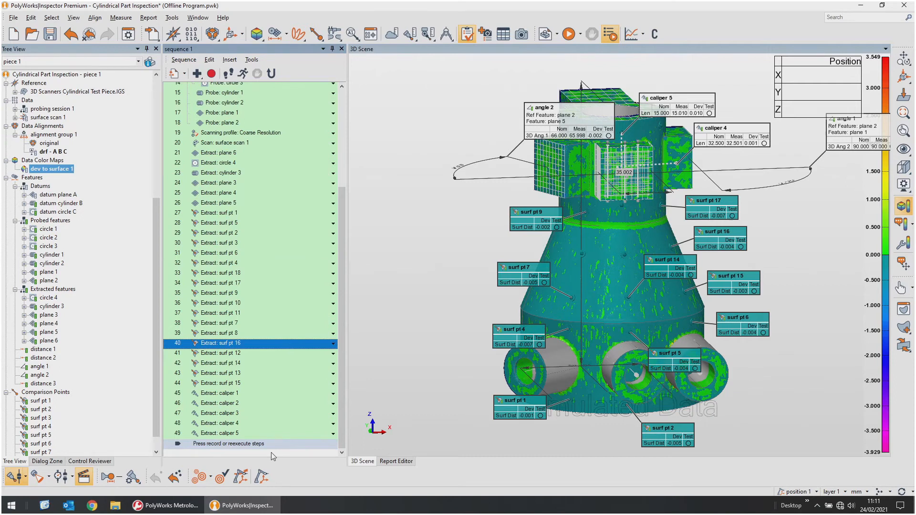
# Open report 1 to view its cover page, then return to the 3D scene.
pyautogui.scroll(-8, 142, 375)
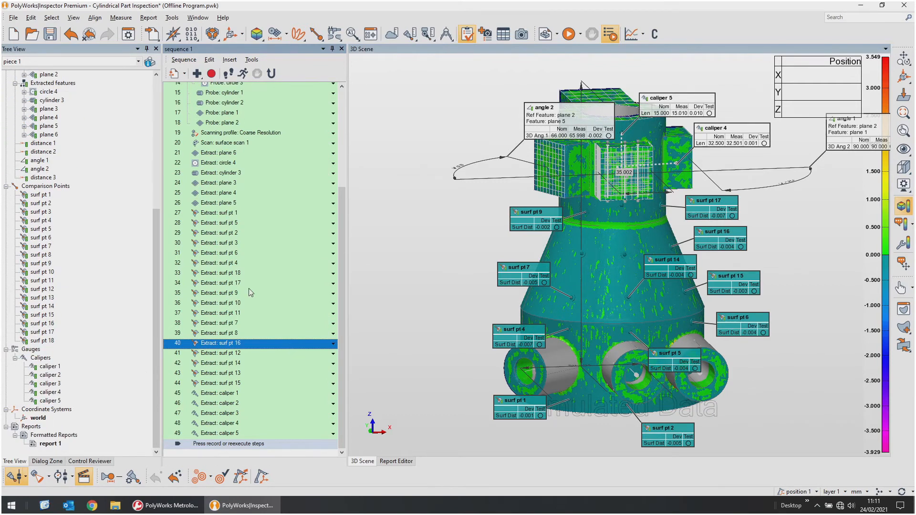
pyautogui.doubleClick(49, 444)
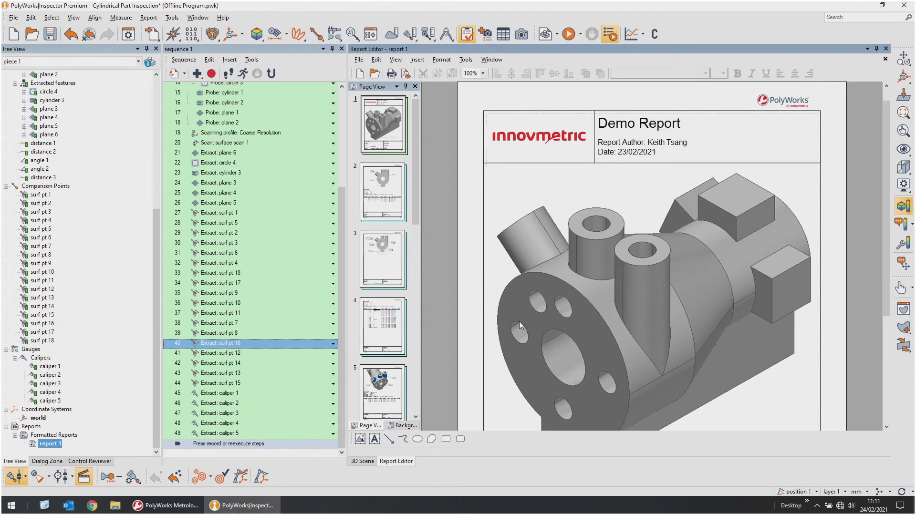
pyautogui.click(363, 461)
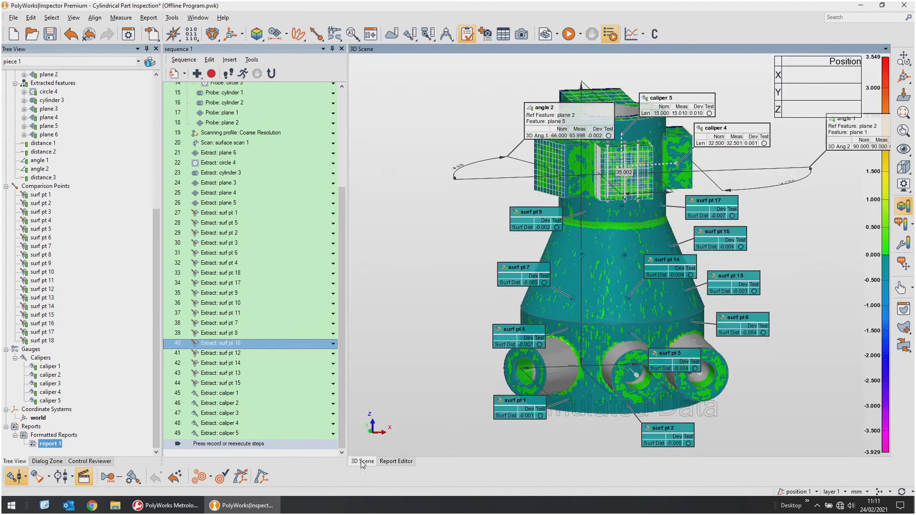
# Show the command history so that the commands of the report export can be collected.
pyautogui.click(172, 18)
pyautogui.moveTo(215, 211)
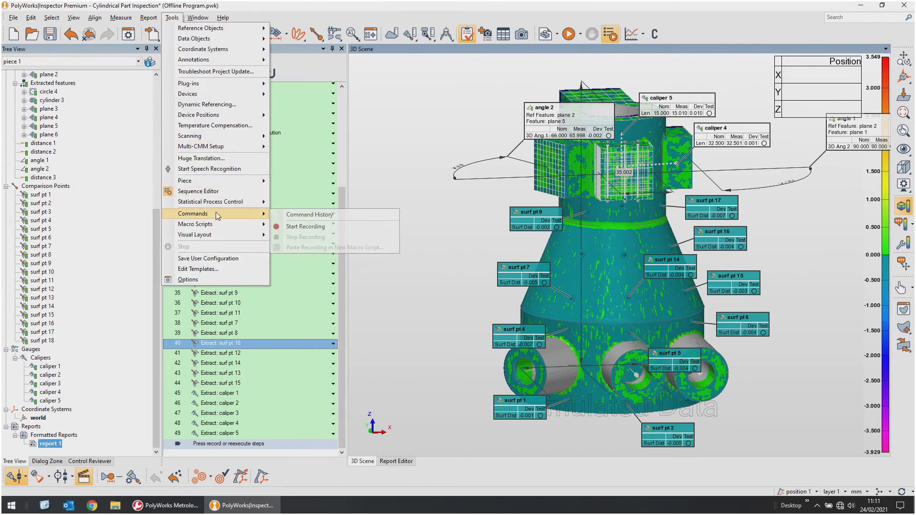
pyautogui.click(299, 216)
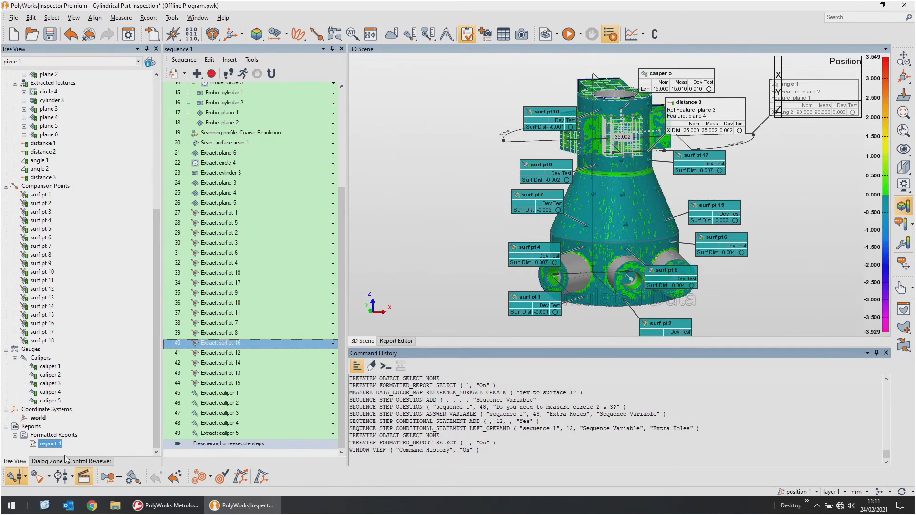
# Export report 1 as a PDF file named Demo Report in the Guiding Instructions folder, and close the exported document.
pyautogui.rightClick(51, 445)
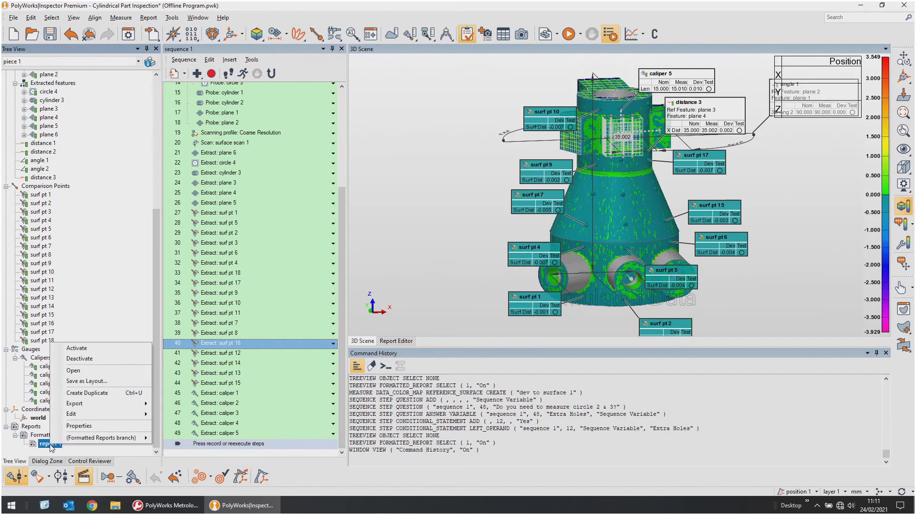
pyautogui.moveTo(132, 407)
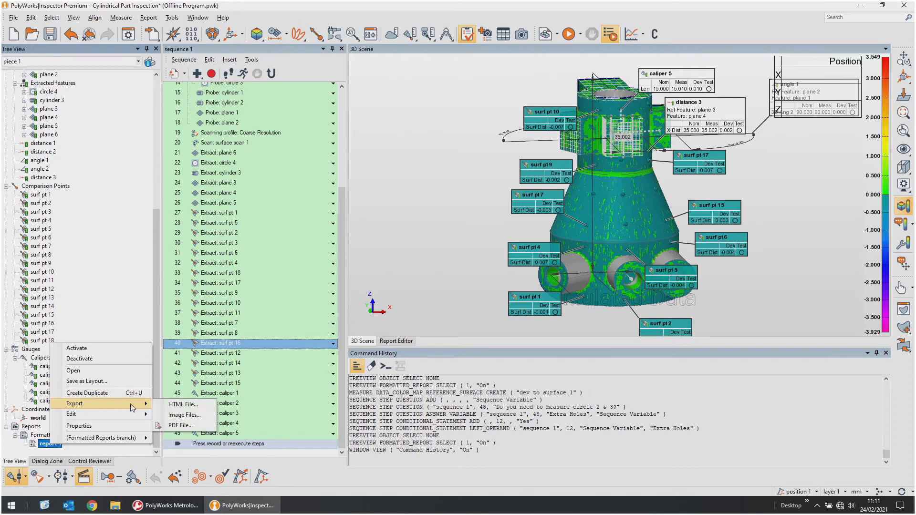
pyautogui.click(176, 425)
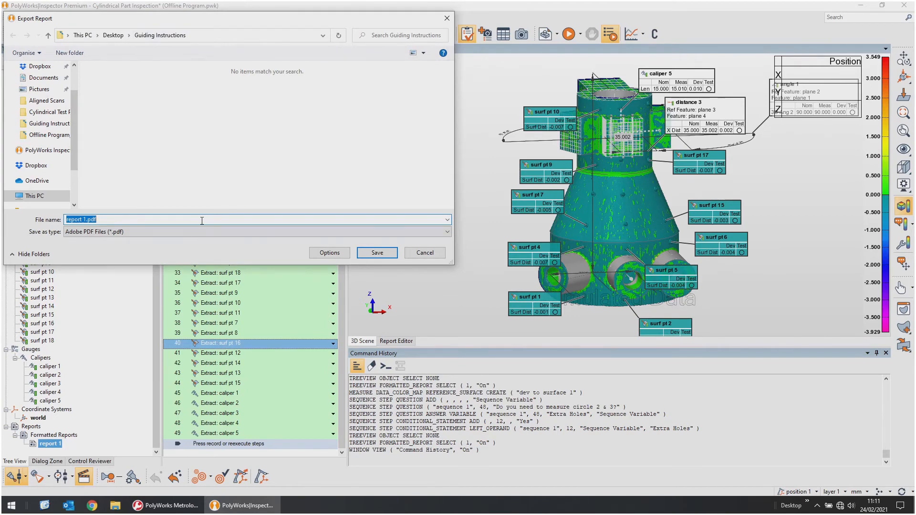
pyautogui.write('Demo Report')
pyautogui.press('Return')
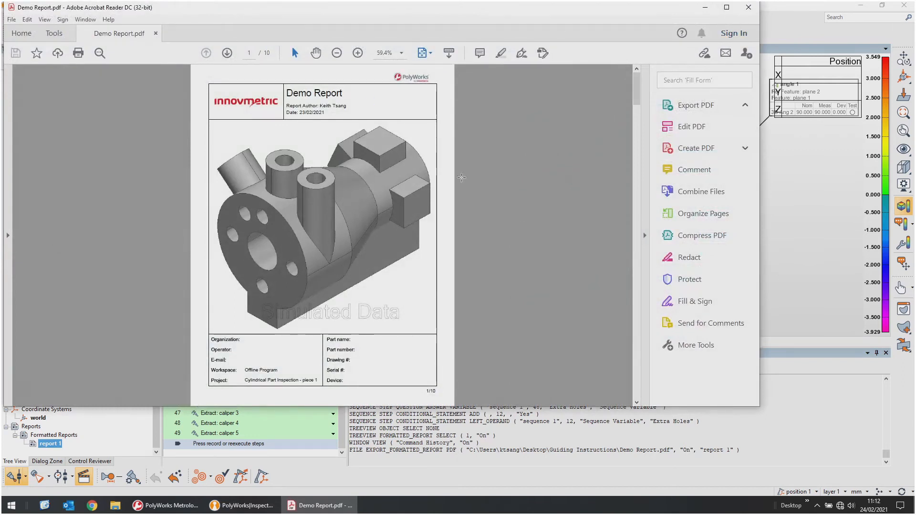
pyautogui.click(746, 9)
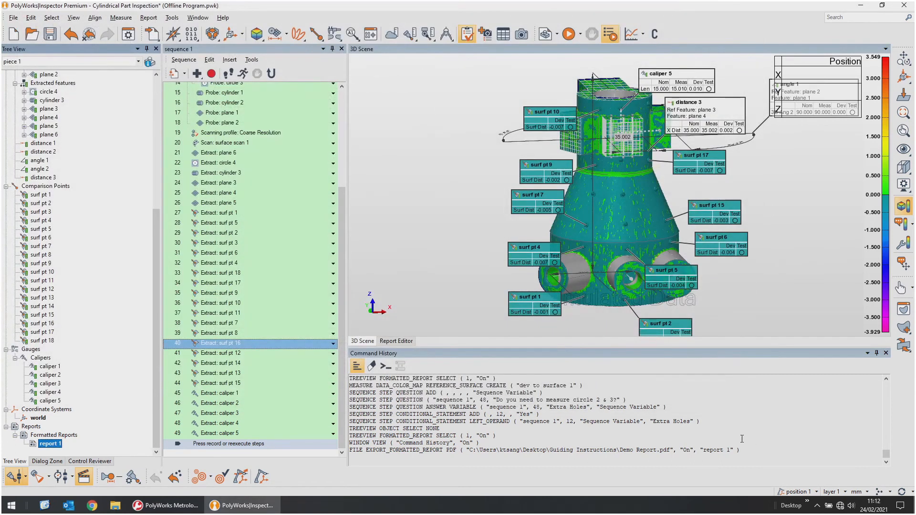
# Copy the command history lines from the TREEVIEW OBJECT SELECT NONE before the report selection through the FILE EXPORT_FORMATTED_REPORT PDF command.
pyautogui.moveTo(750, 447); pyautogui.dragTo(350, 426)
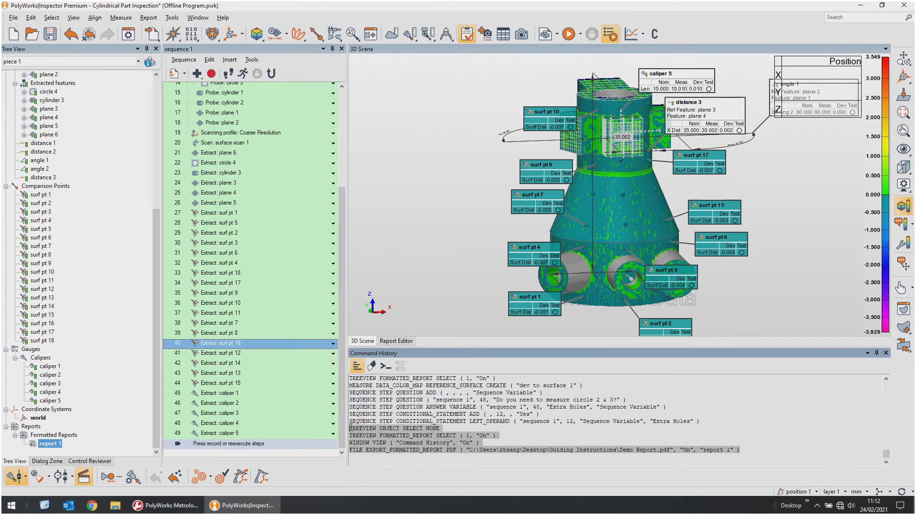
pyautogui.rightClick(412, 439)
pyautogui.click(435, 444)
# Insert a macro script step into the sequence and check which existing scripts it can use.
pyautogui.click(230, 60)
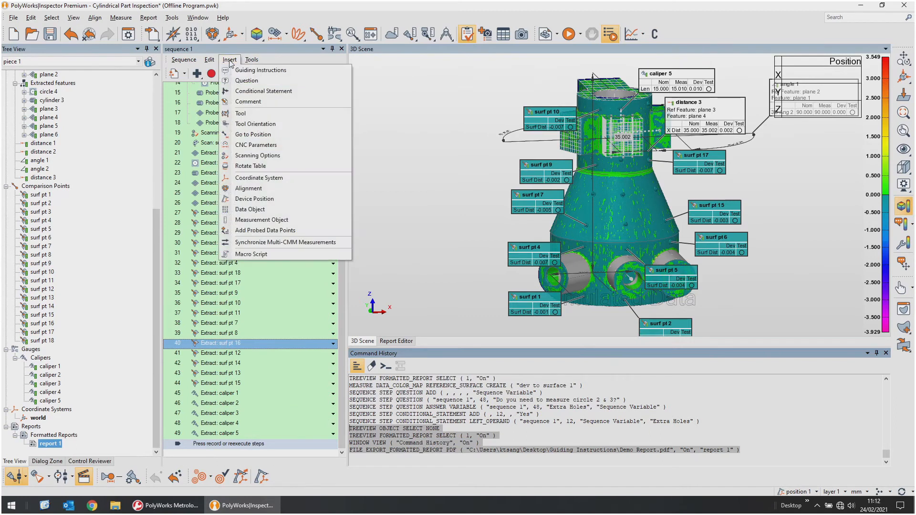
pyautogui.click(268, 254)
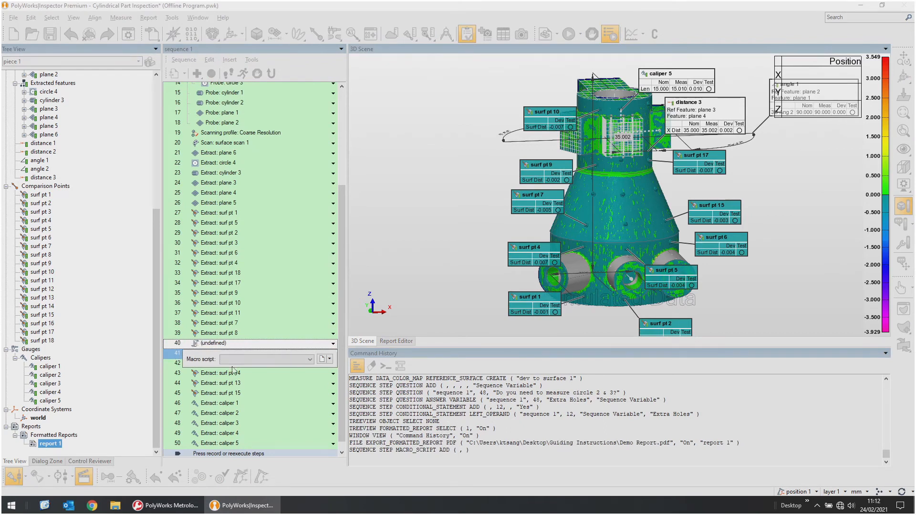
pyautogui.click(308, 359)
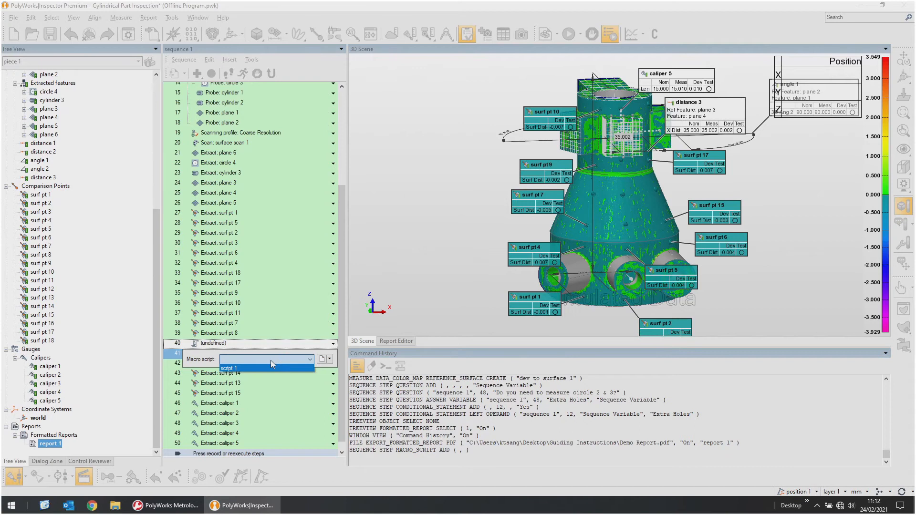
# Create a new macro script named Export Report for the step, with a description saying that it will export the report.
pyautogui.click(322, 359)
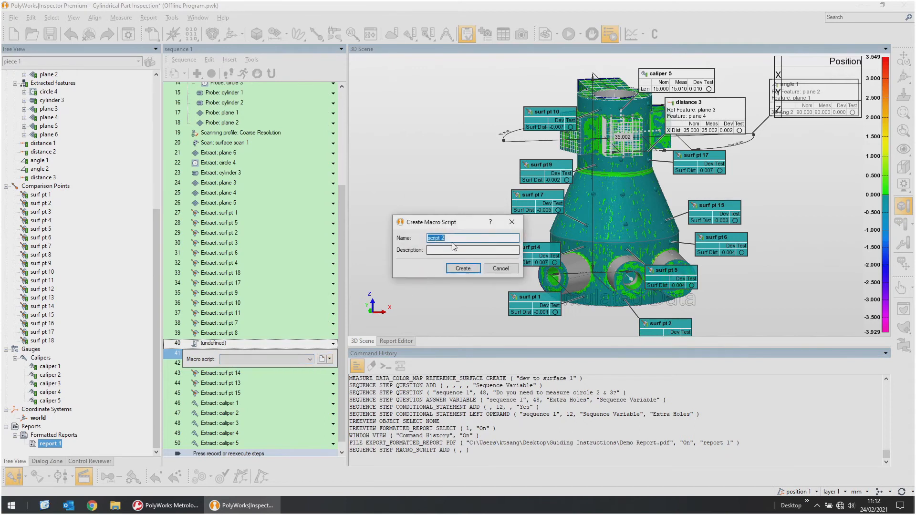
pyautogui.write('Export Report')
pyautogui.press('Tab')
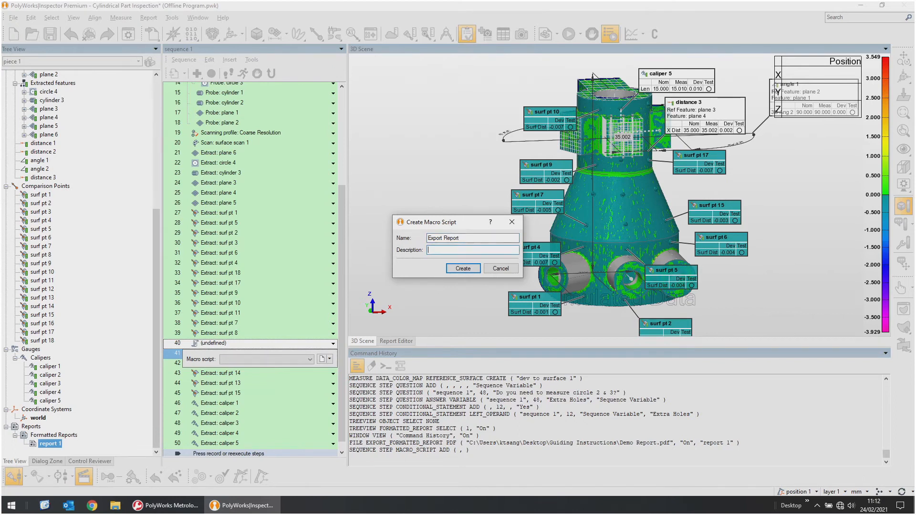
pyautogui.write('is will export the report out as D')
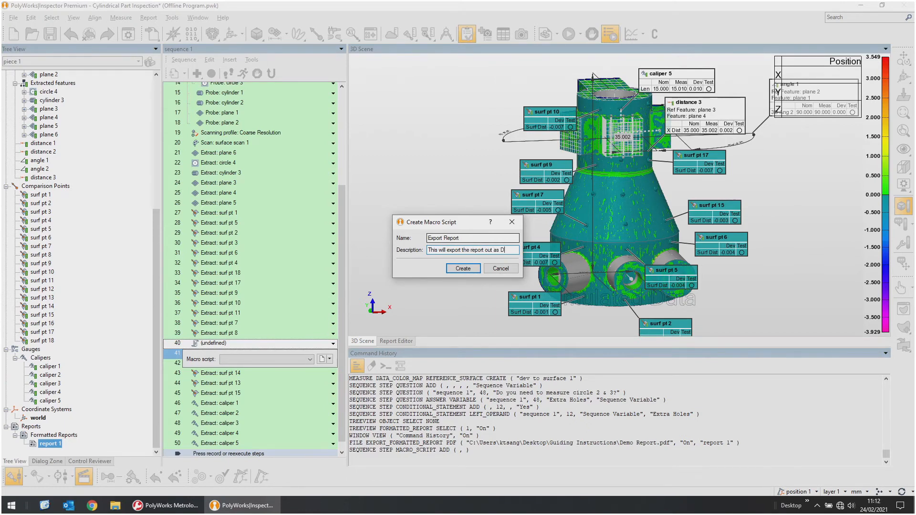
pyautogui.write('Report')
pyautogui.click(475, 268)
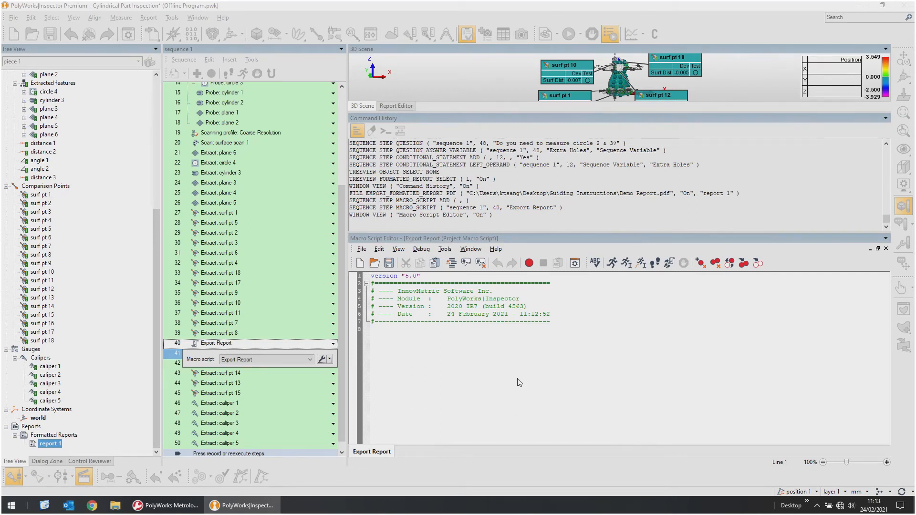
# Paste the copied report selection and PDF export commands below the header of the Export Report script.
pyautogui.click(439, 344)
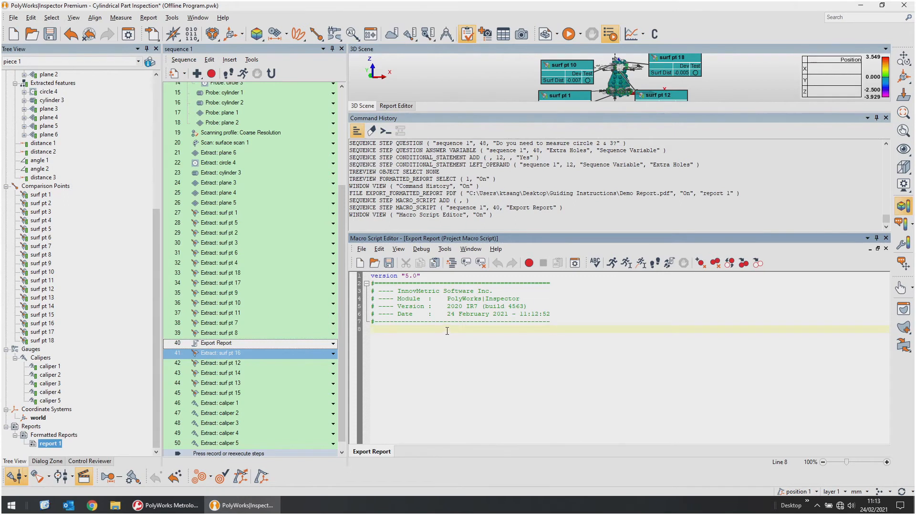
pyautogui.rightClick(447, 330)
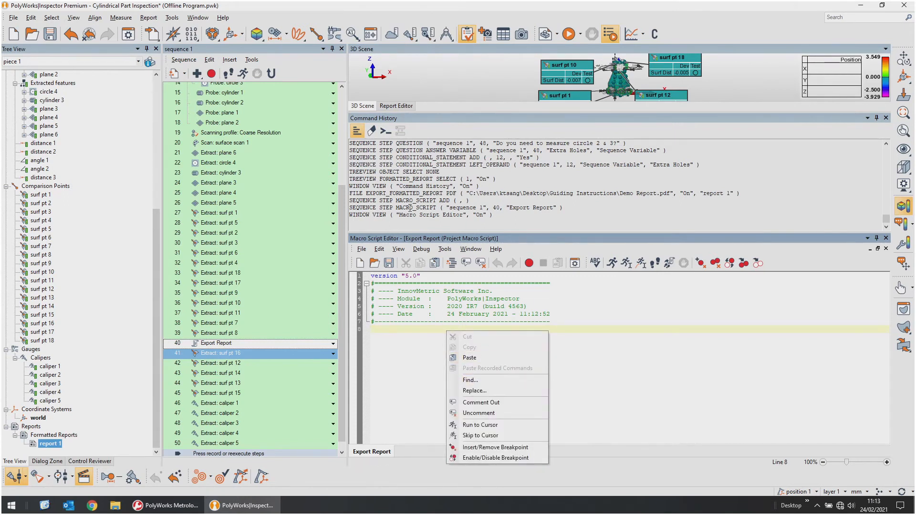
pyautogui.click(496, 357)
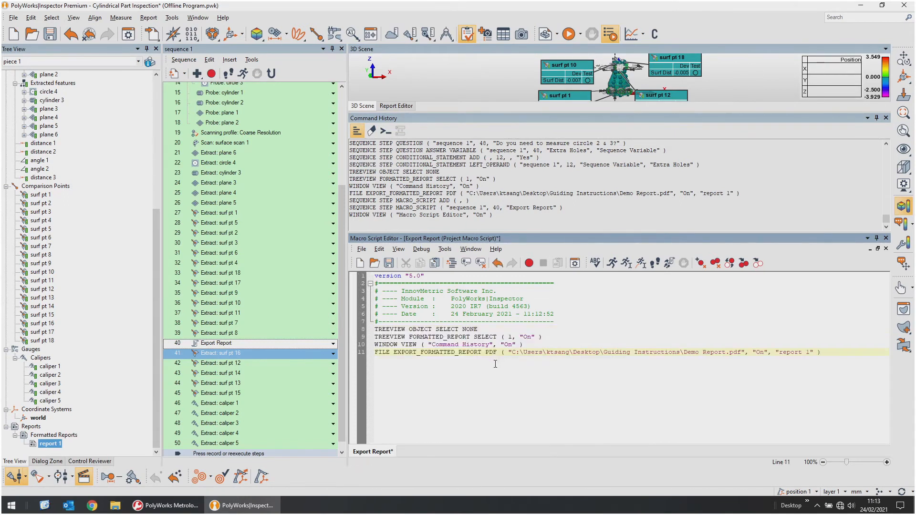
# Delete the WINDOW VIEW "Command History" line from the Export Report script, then save the script and close its editor.
pyautogui.moveTo(529, 344); pyautogui.dragTo(376, 344)
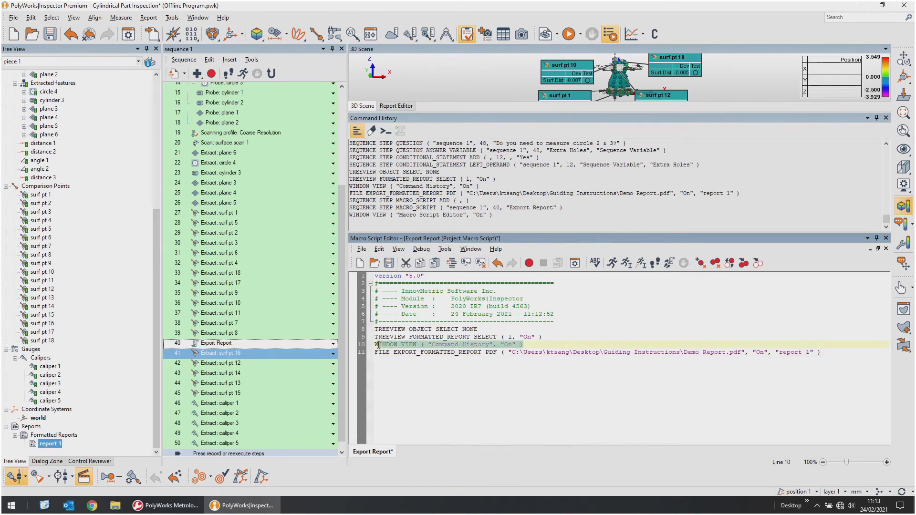
pyautogui.press('BackSpace')
pyautogui.press('BackSpace')
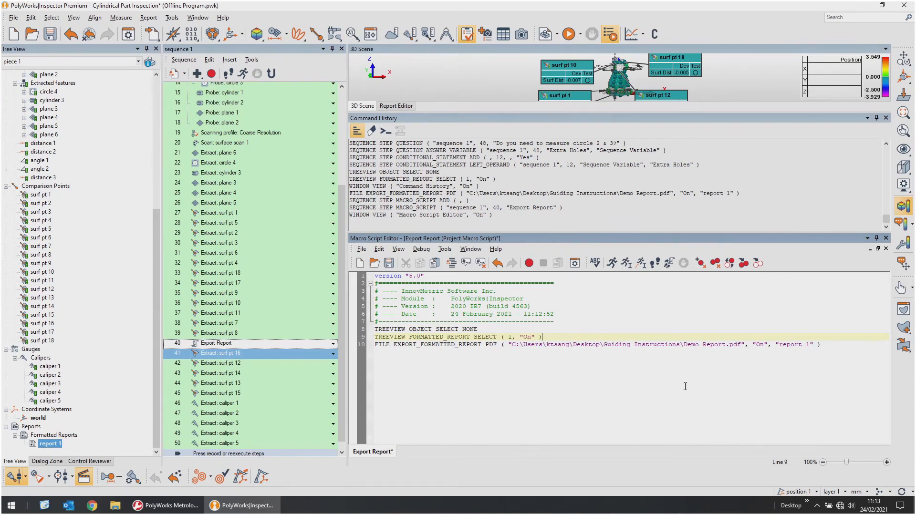
pyautogui.click(389, 263)
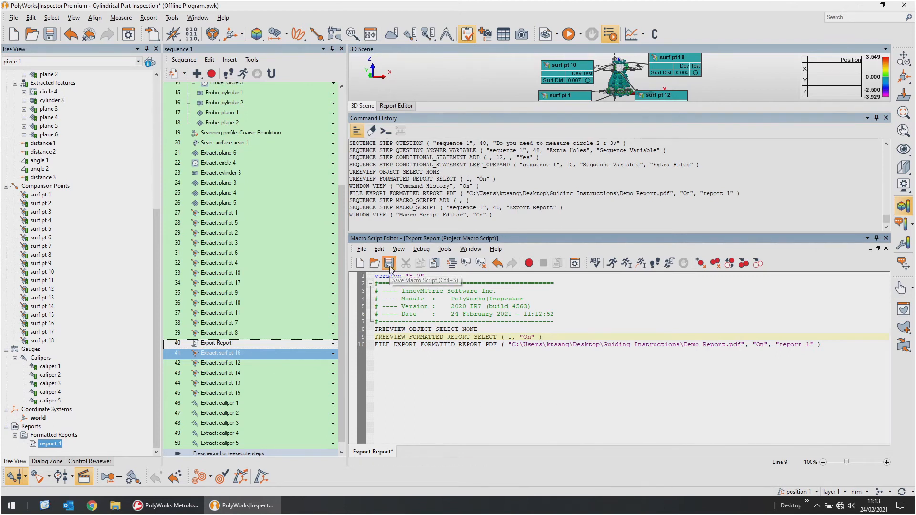
pyautogui.click(885, 249)
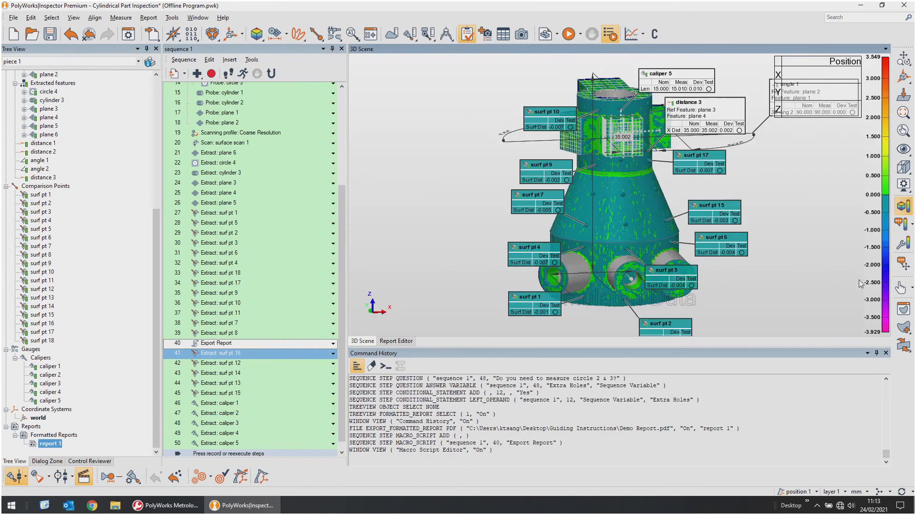
# Close the command history and move the Export Report step after caliper 5, with the execution marker placed behind it.
pyautogui.click(886, 353)
pyautogui.scroll(-1, 229, 334)
pyautogui.moveTo(226, 334); pyautogui.dragTo(228, 446)
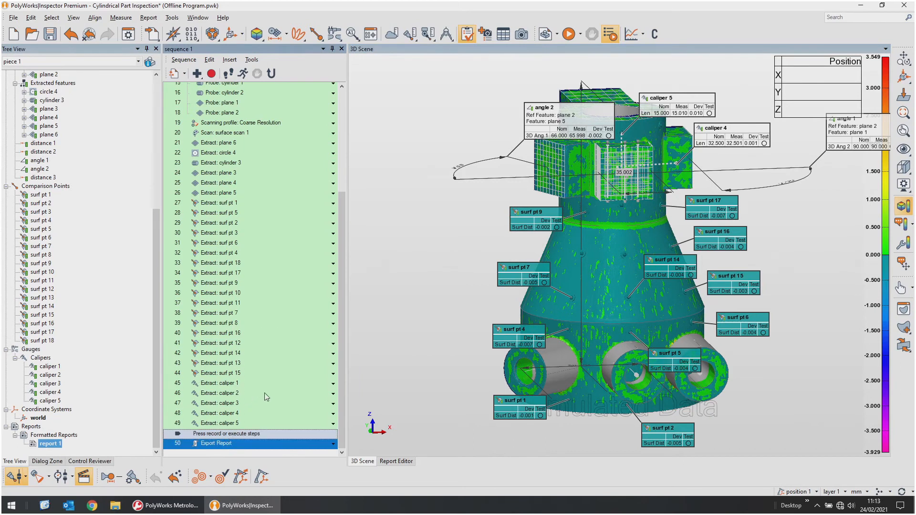
pyautogui.click(237, 441)
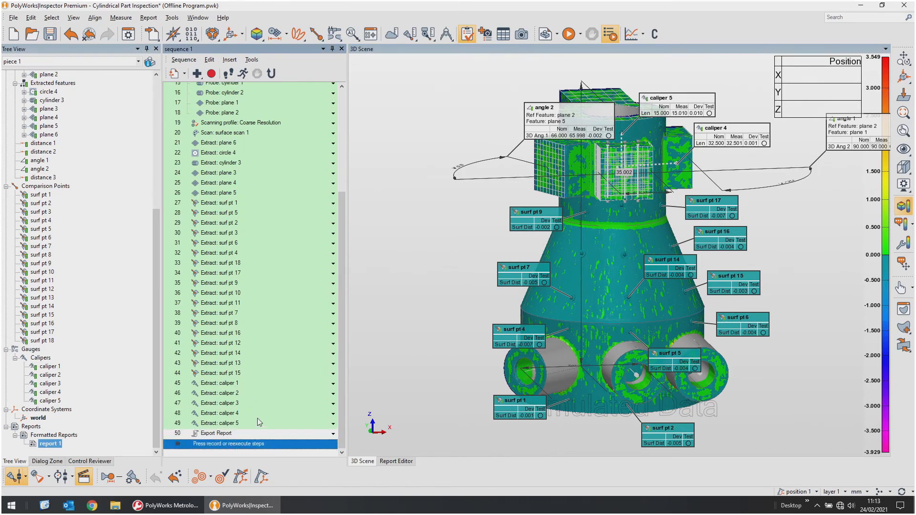
# Save the project under the name Advanced Program in the Offline Program_Files folder.
pyautogui.scroll(1, 211, 334)
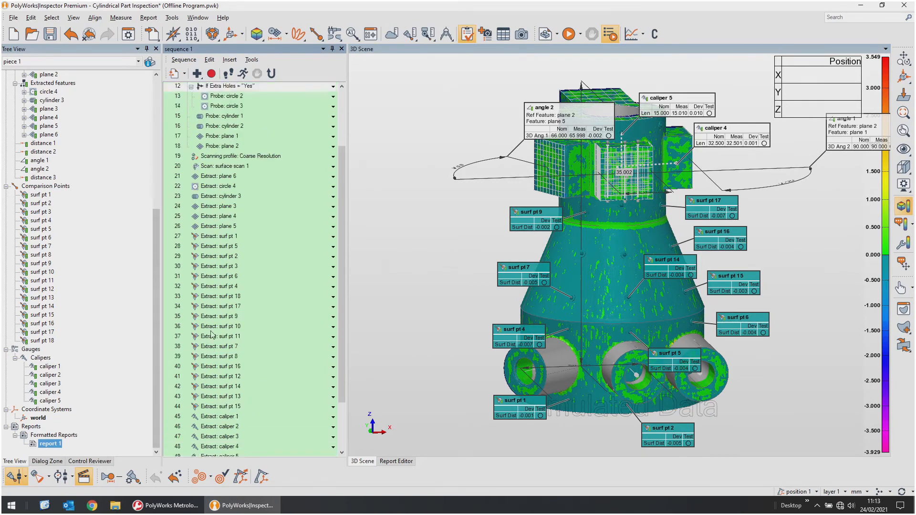
pyautogui.scroll(4, 211, 334)
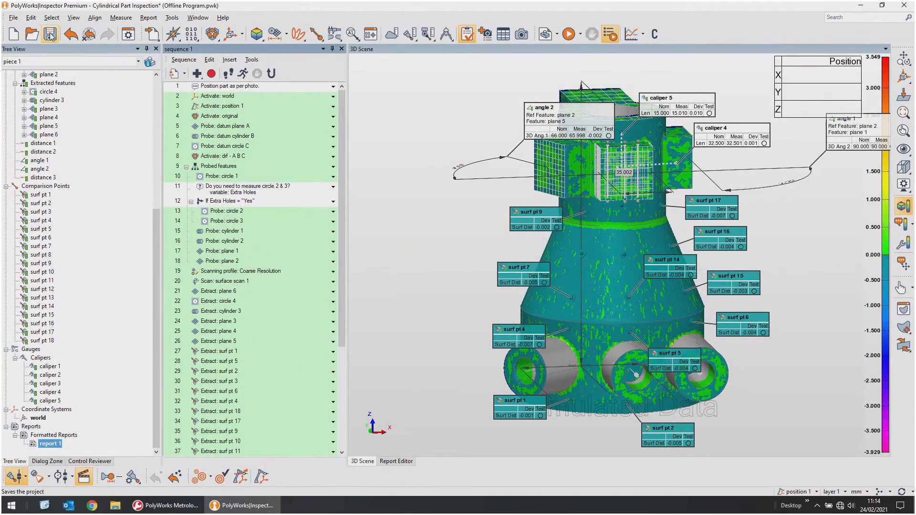
pyautogui.click(14, 17)
pyautogui.click(47, 66)
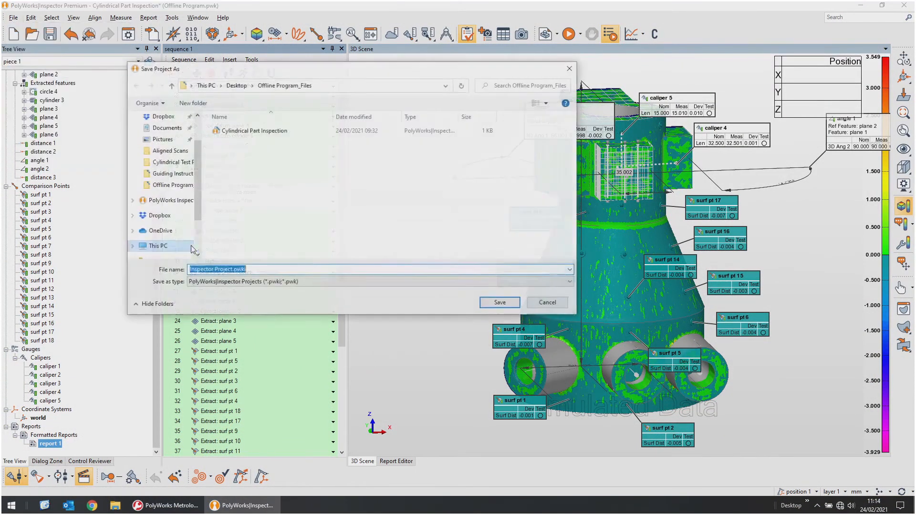
pyautogui.write('Advanced Program')
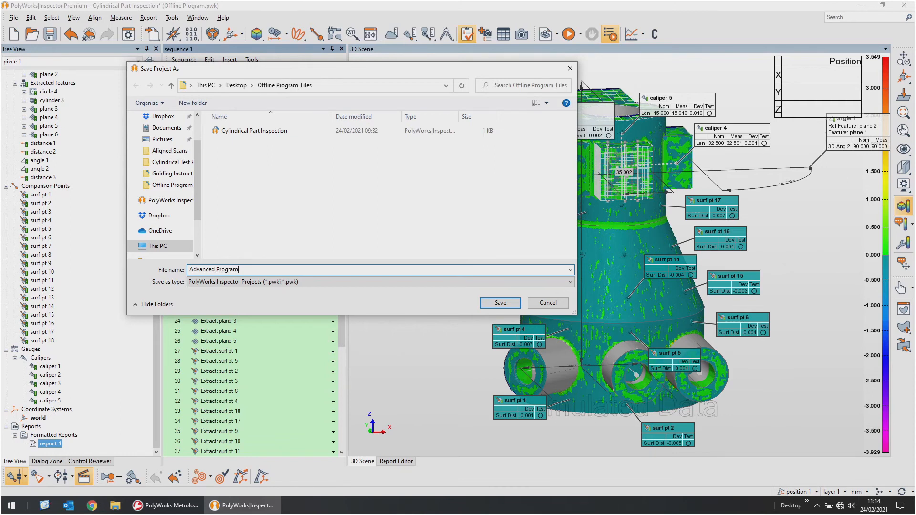
pyautogui.press('Return')
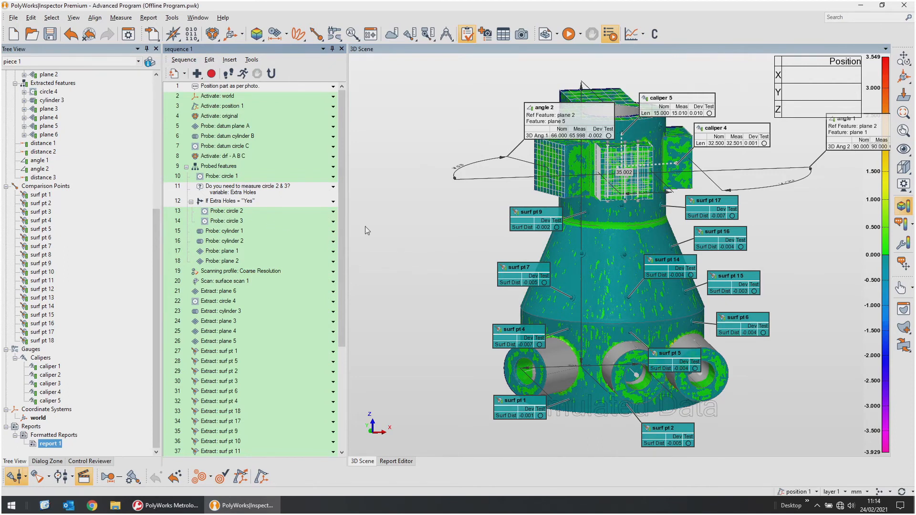
# Turn off measurement simulation, connect PolyWorks Virtual Probe as the probing device, and choose the scanning device.
pyautogui.click(83, 479)
pyautogui.click(26, 478)
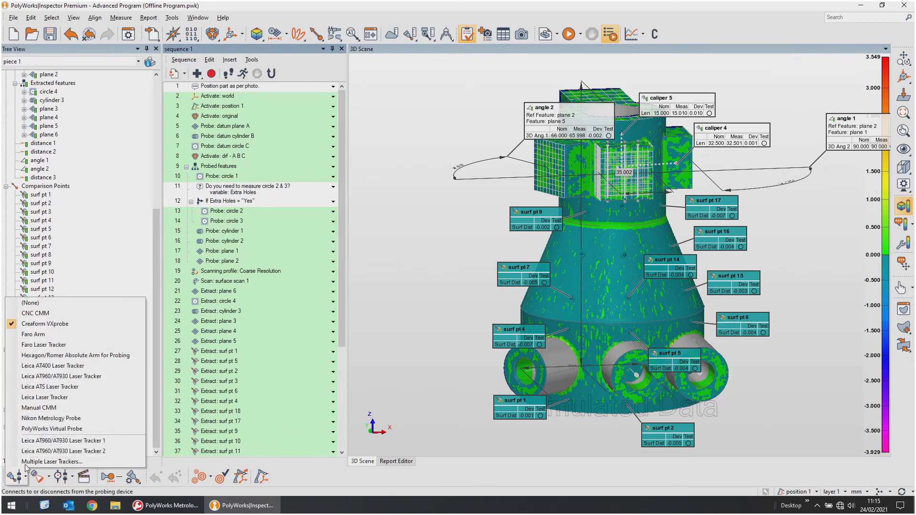
pyautogui.click(32, 435)
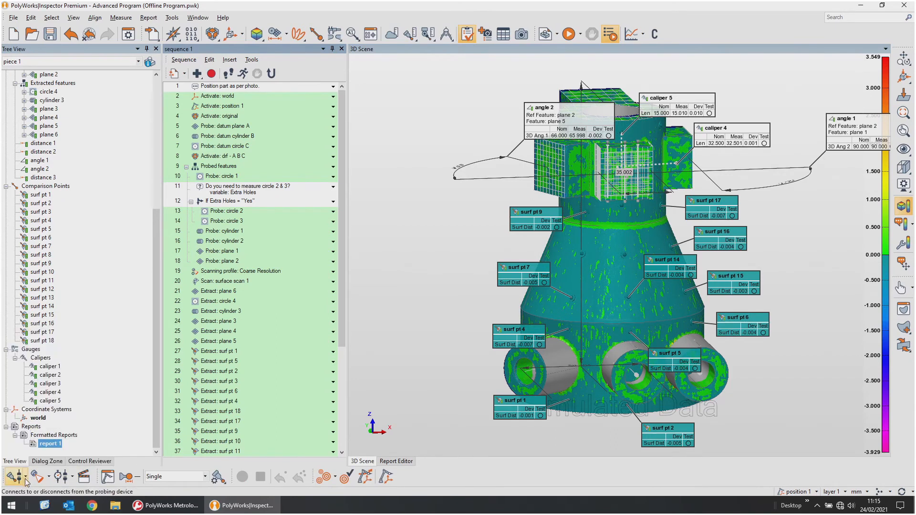
pyautogui.click(48, 477)
pyautogui.click(55, 462)
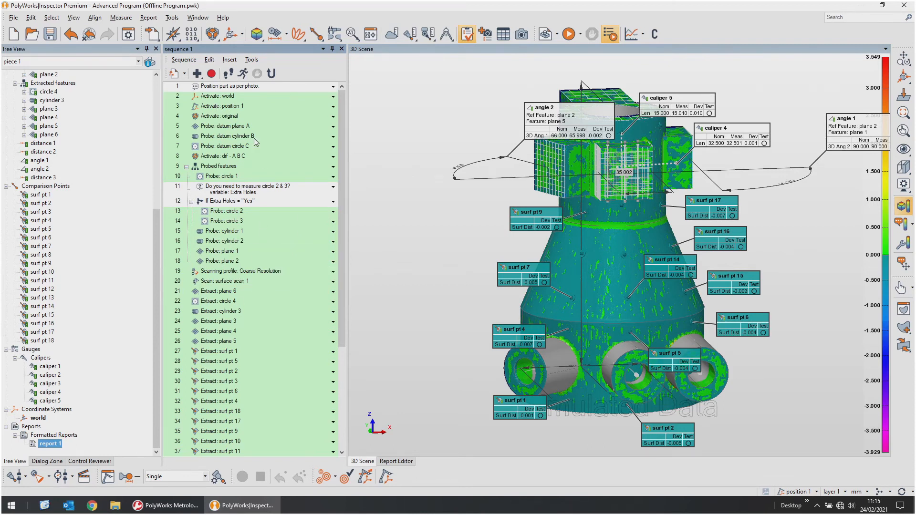
# Create piece 2 from the current piece with Play Inspection launching sequence 1, and continue past the part positioning photo.
pyautogui.click(545, 34)
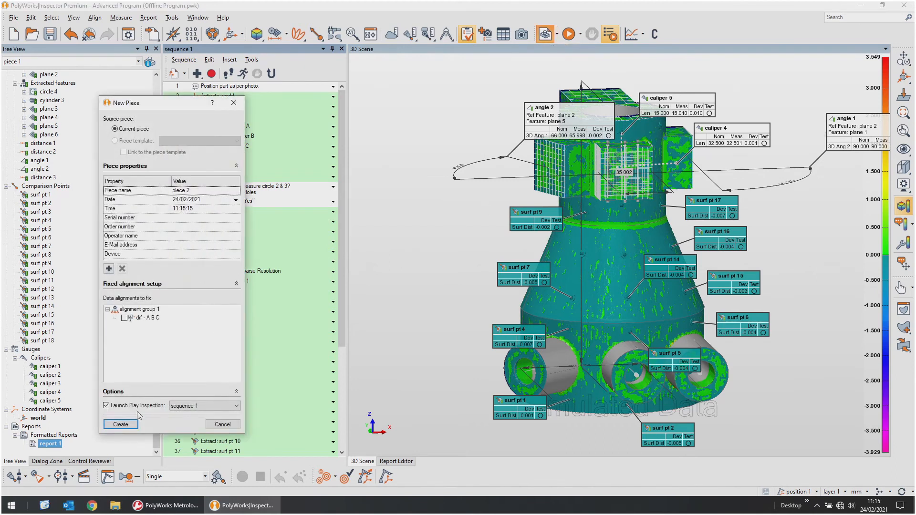
pyautogui.click(120, 424)
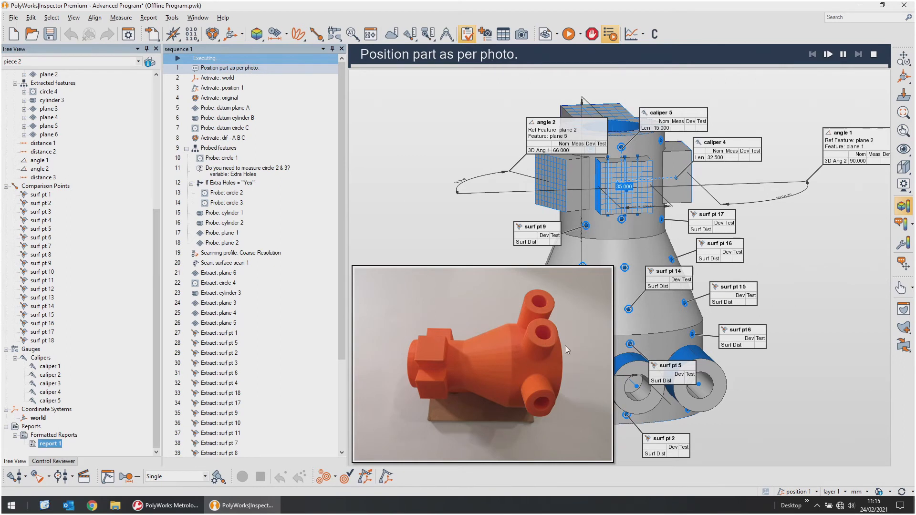
pyautogui.moveTo(532, 355)
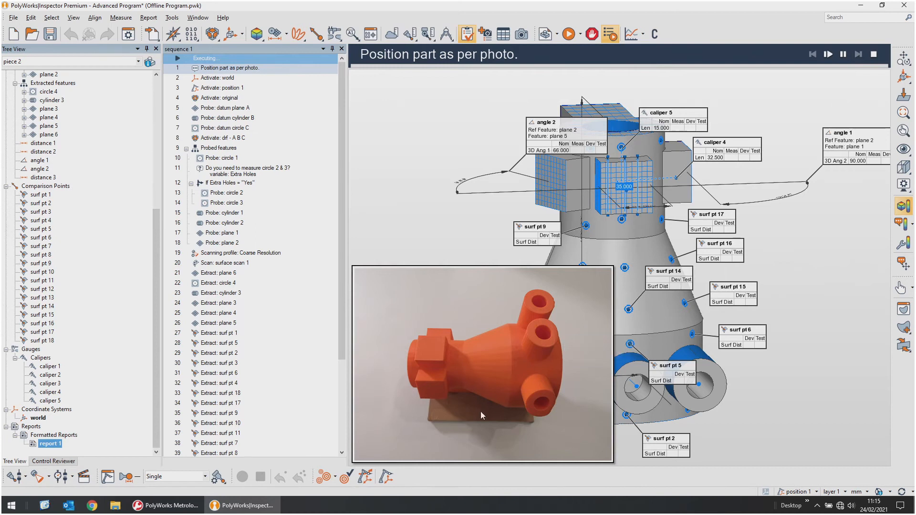
pyautogui.click(828, 54)
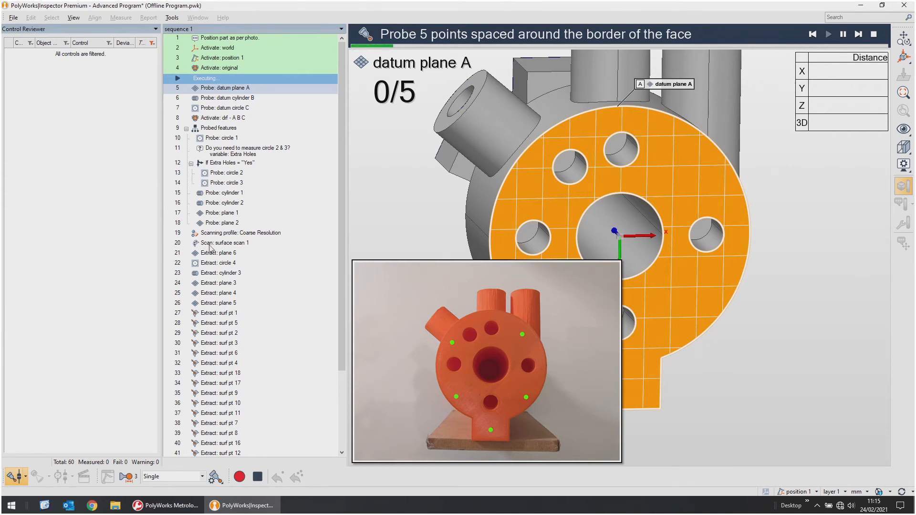
# Probe five points spaced around the border of the face for datum plane A.
pyautogui.click(74, 18)
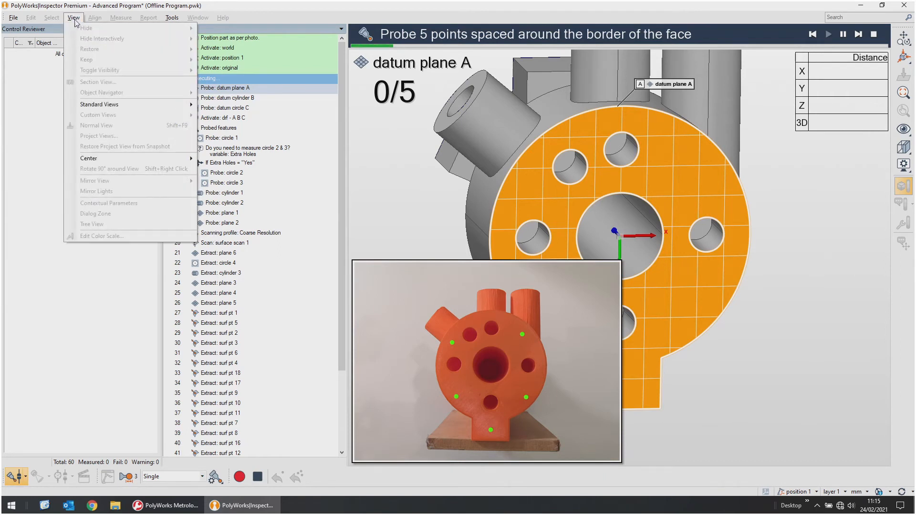
pyautogui.click(297, 7)
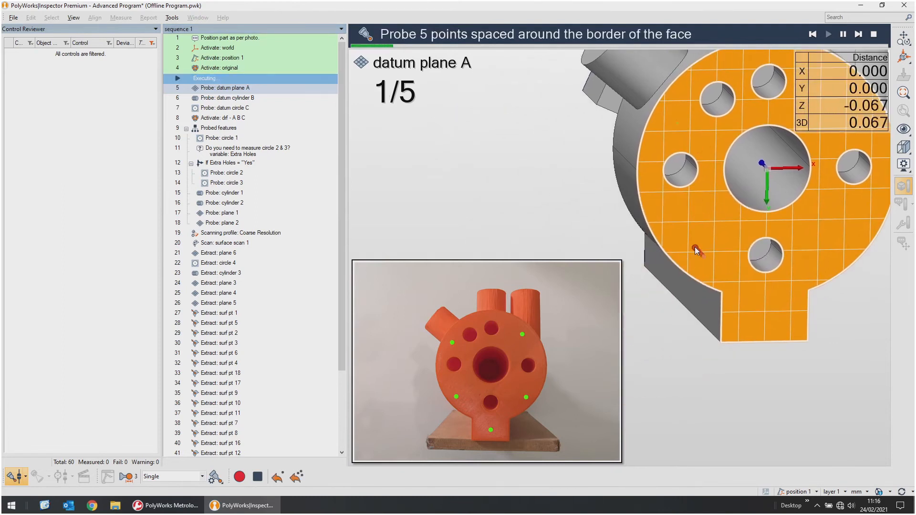
pyautogui.click(695, 238)
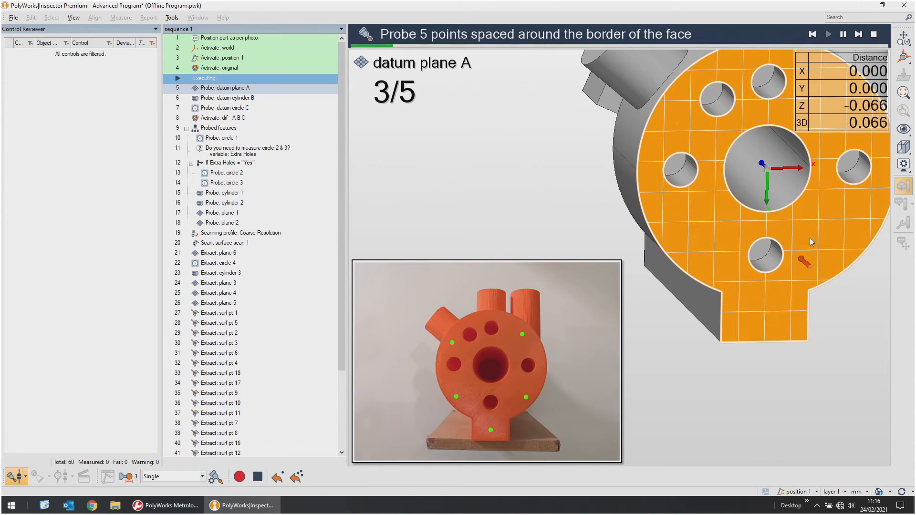
pyautogui.moveTo(810, 238); pyautogui.dragTo(704, 273, button='middle')
pyautogui.click(723, 270)
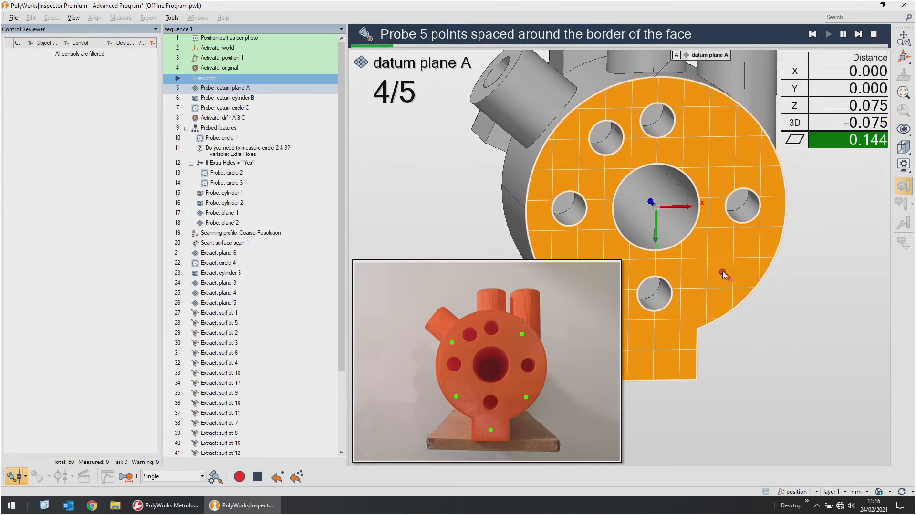
pyautogui.click(727, 137)
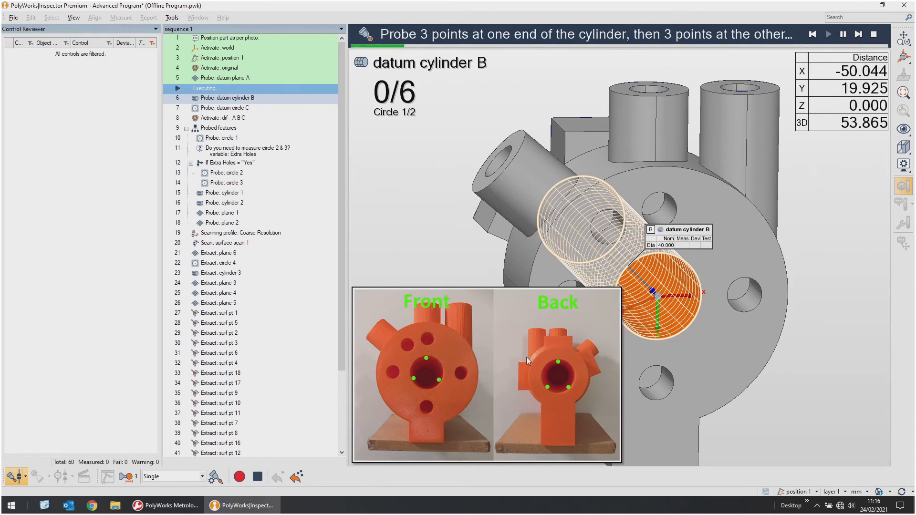
# Probe datum cylinder B with three points at the front end of the bore and three at the back end.
pyautogui.scroll(4, 691, 321)
pyautogui.moveTo(691, 323); pyautogui.dragTo(725, 188, button='middle')
pyautogui.click(798, 289)
pyautogui.click(734, 180)
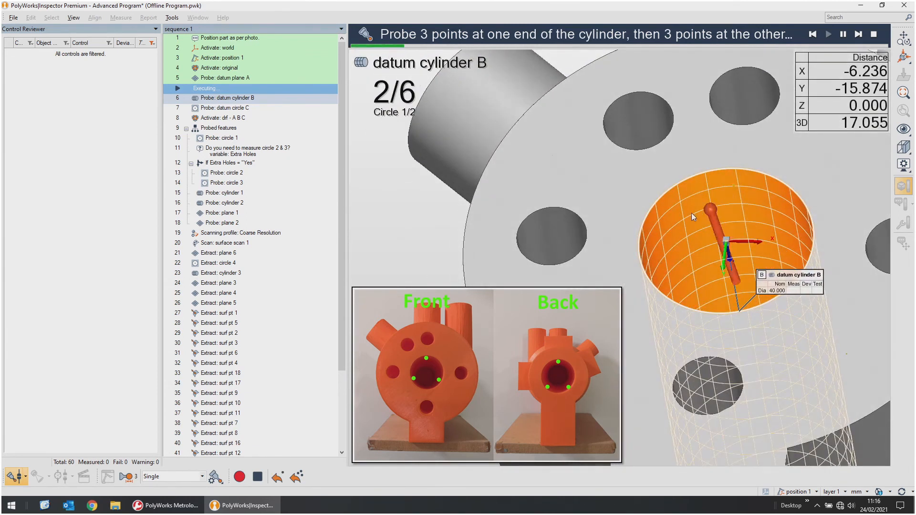
pyautogui.moveTo(691, 212); pyautogui.dragTo(722, 316, button='middle')
pyautogui.click(660, 299)
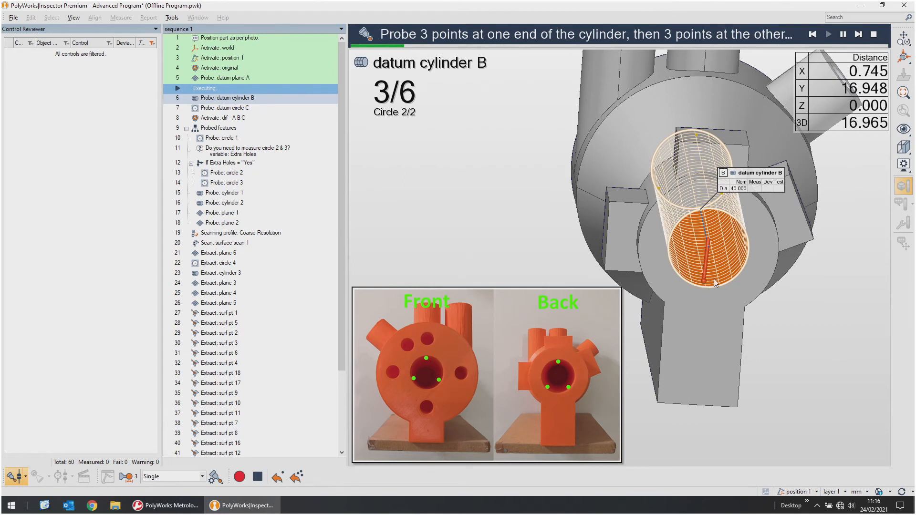
pyautogui.click(705, 281)
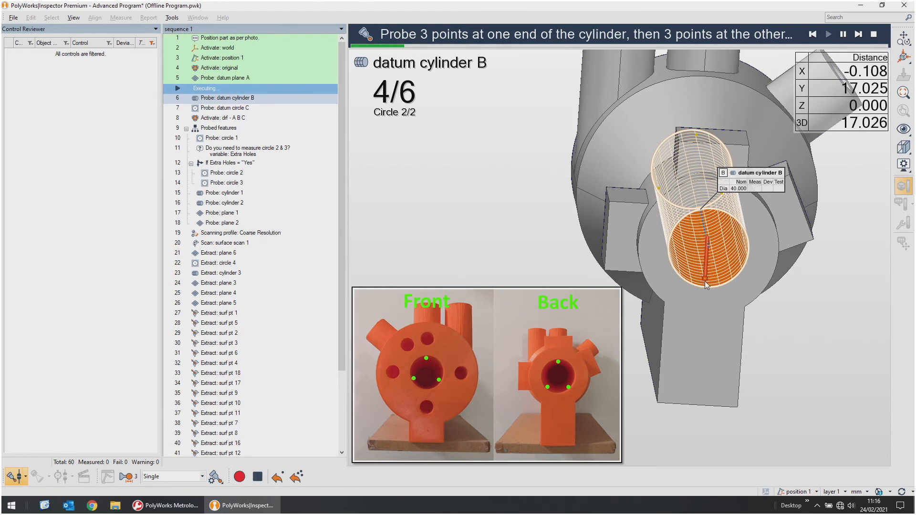
pyautogui.moveTo(705, 282); pyautogui.dragTo(682, 217, button='middle')
pyautogui.click(681, 217)
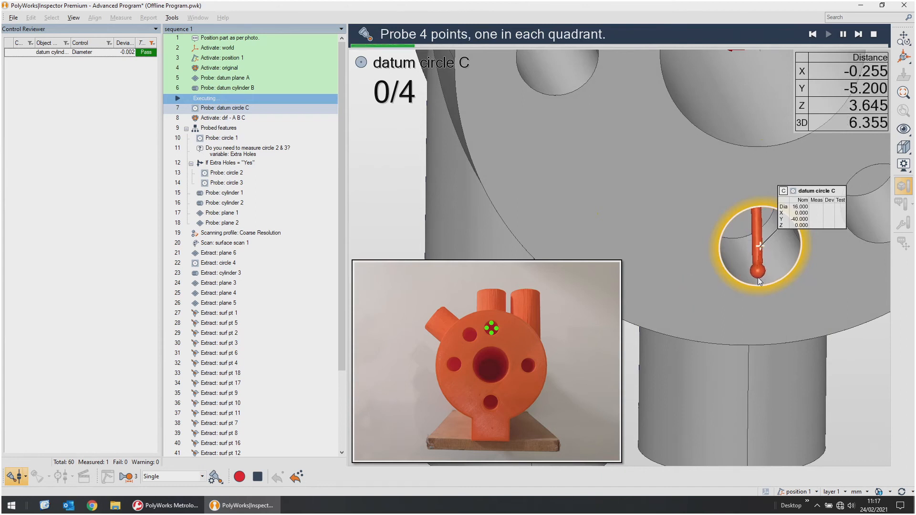
# Probe datum circle C with four points, one in each quadrant of the hole.
pyautogui.click(757, 274)
pyautogui.click(795, 244)
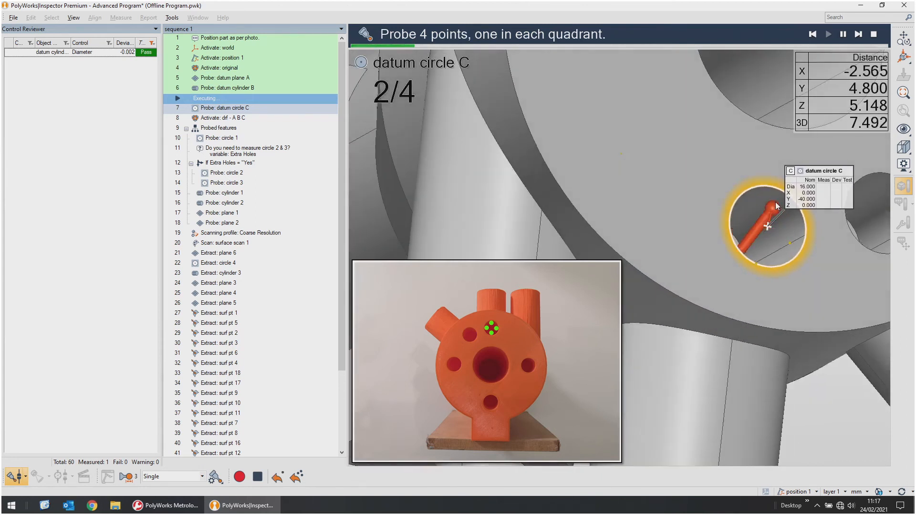
pyautogui.click(768, 210)
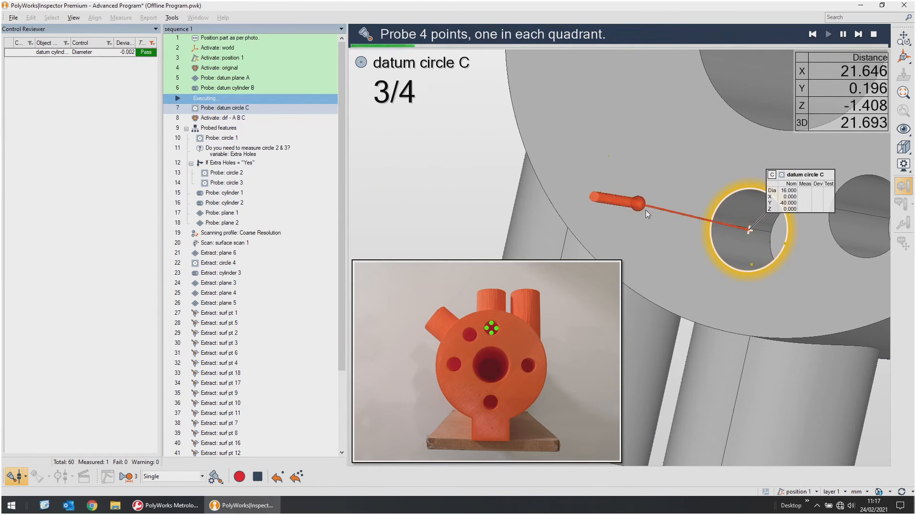
pyautogui.click(721, 214)
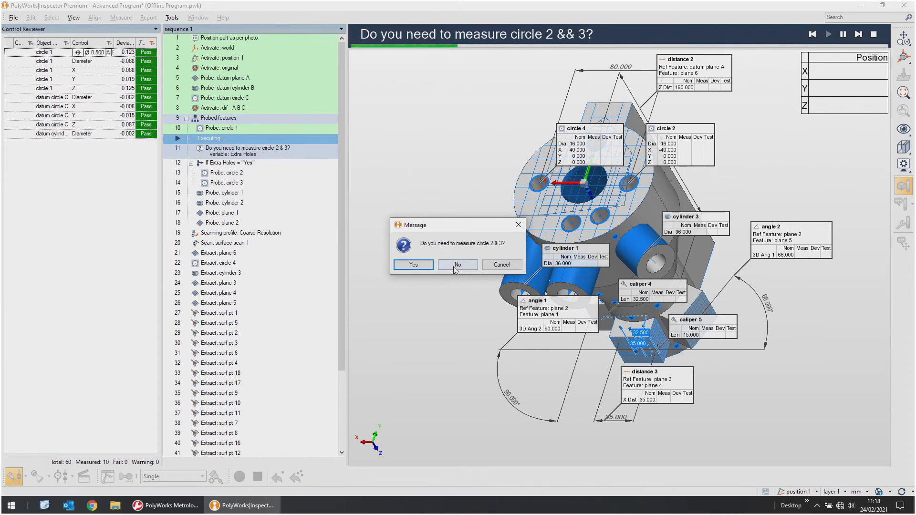
# Answer No to measuring circles 2 and 3, then step the inspection back and replay that question.
pyautogui.click(465, 266)
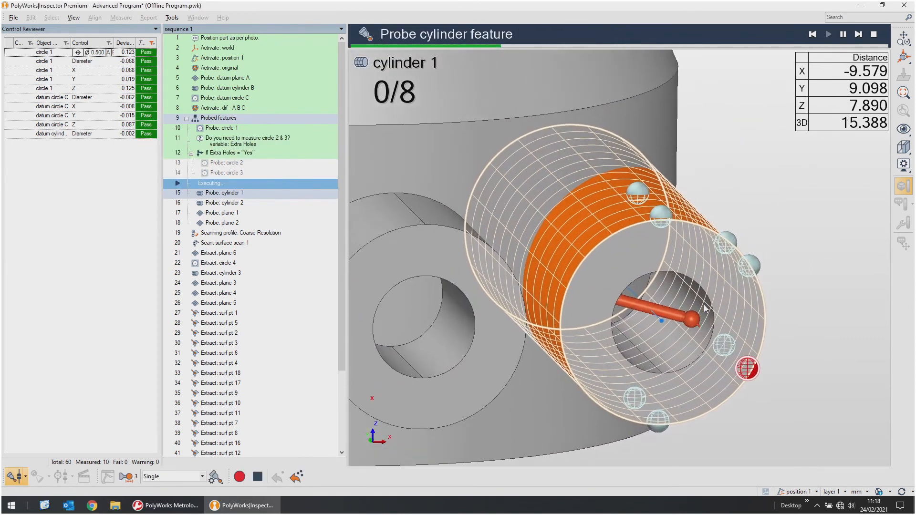
pyautogui.scroll(-5, 705, 307)
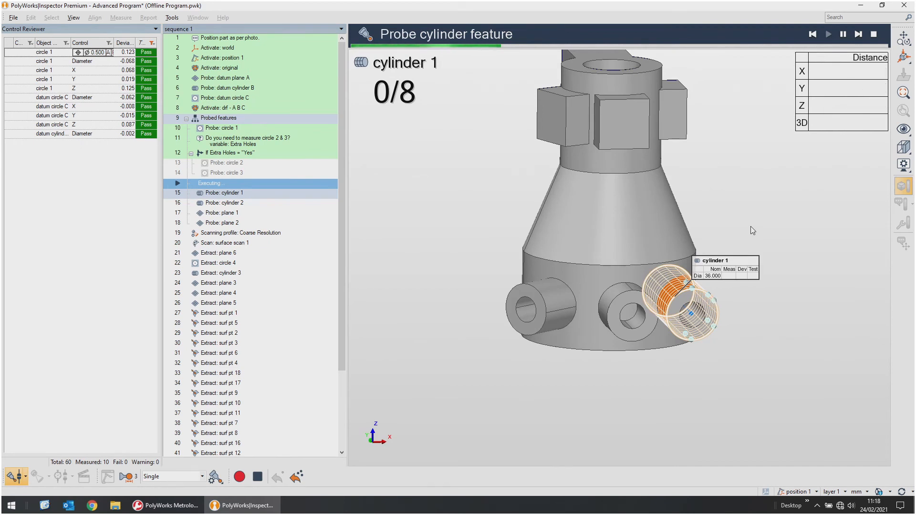
pyautogui.click(811, 34)
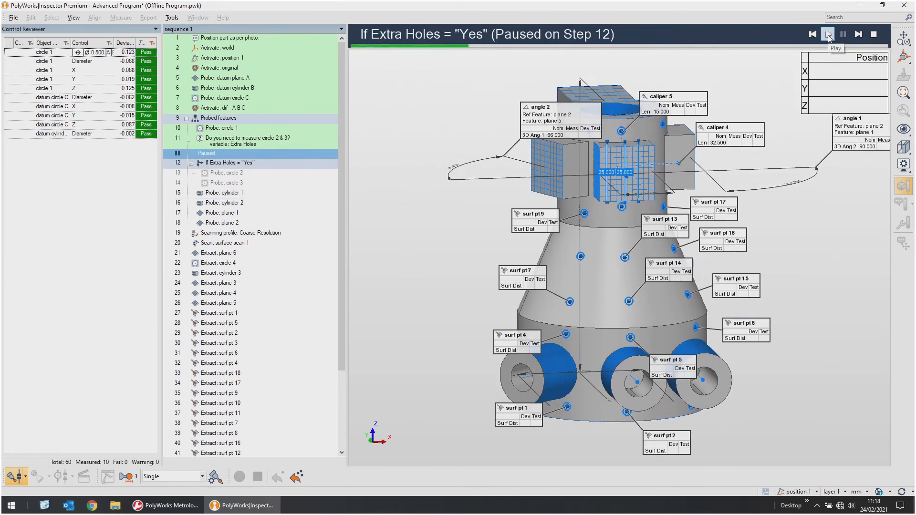
pyautogui.click(829, 36)
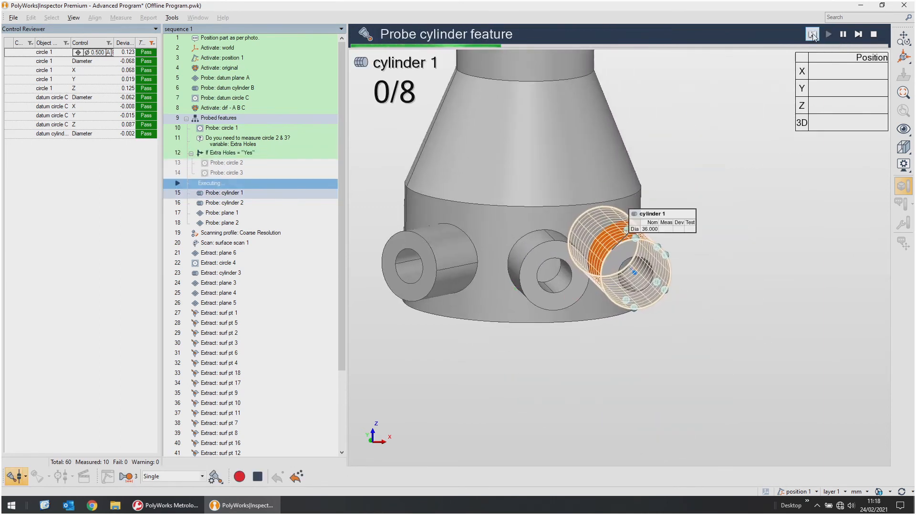
pyautogui.click(812, 34)
pyautogui.click(812, 34)
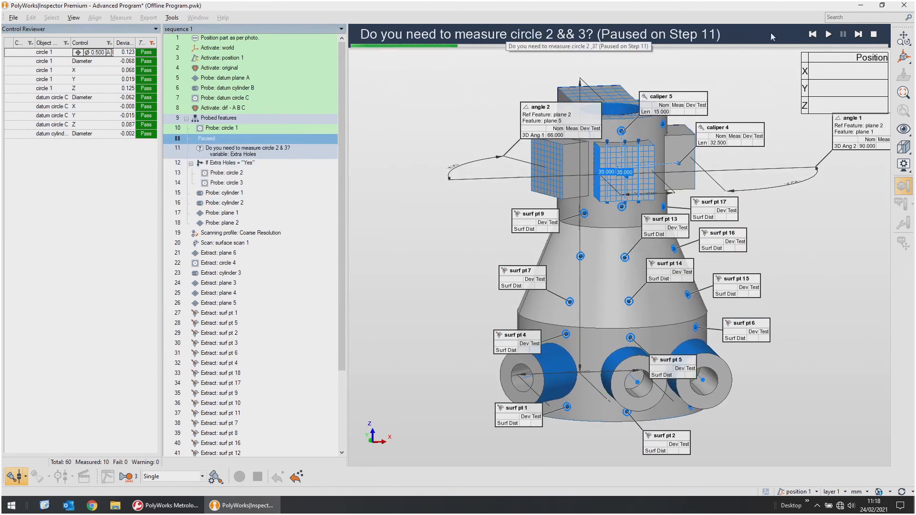
pyautogui.click(828, 35)
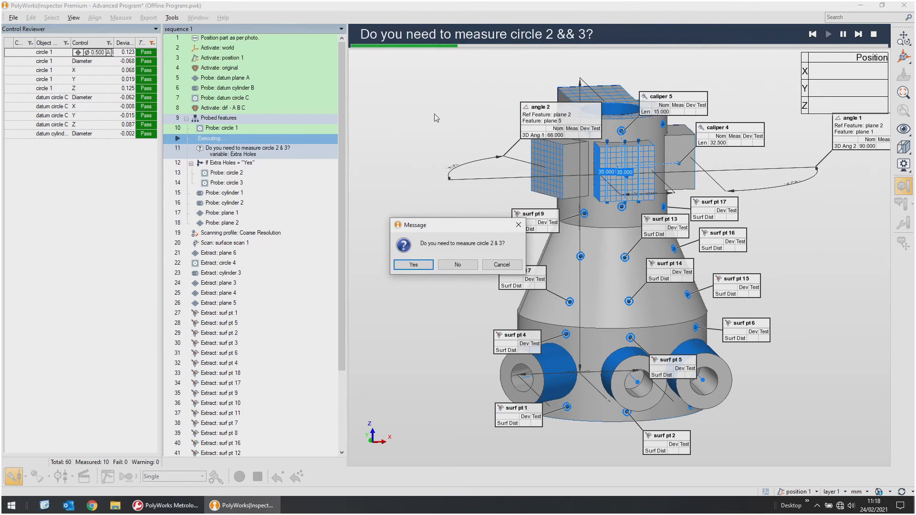
# Answer Yes to measuring circles 2 and 3, and probe circle 2 at its four guided points.
pyautogui.click(413, 264)
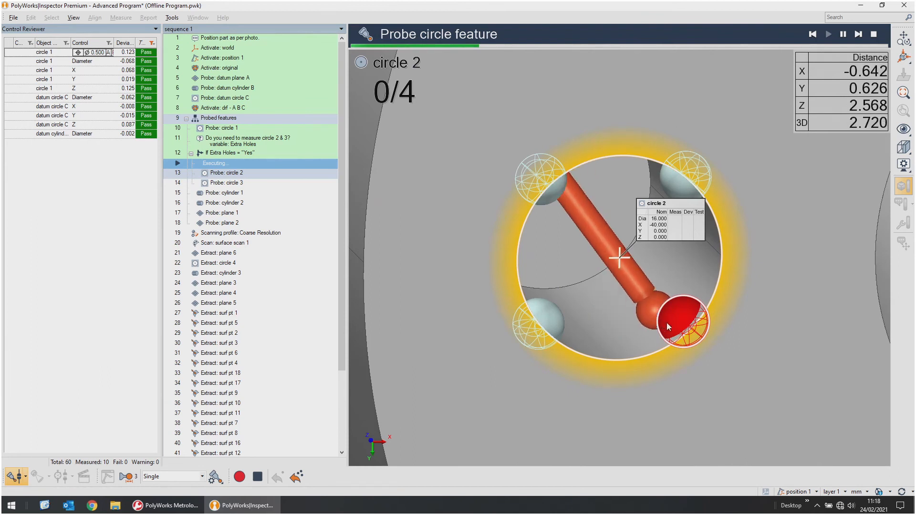
pyautogui.click(682, 321)
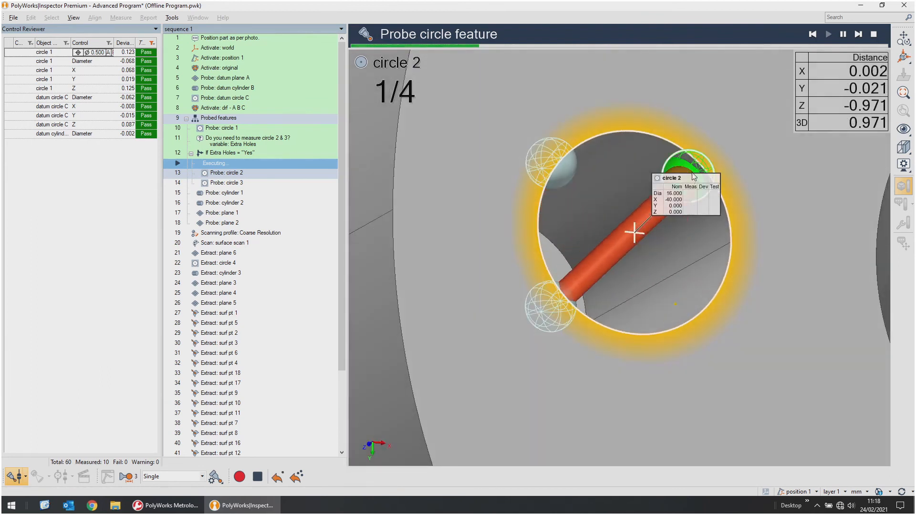
pyautogui.click(693, 177)
pyautogui.click(586, 170)
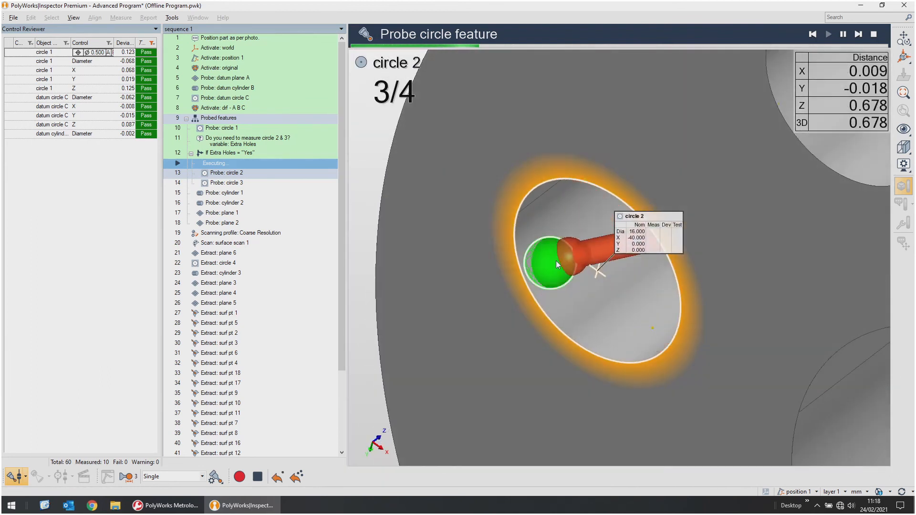
pyautogui.click(551, 265)
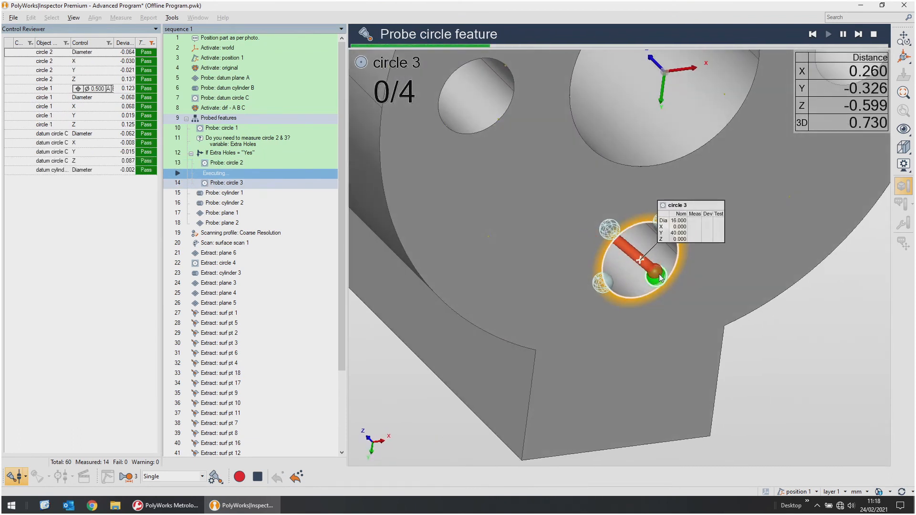
# Probe circle 3 at its four guided points around the hole.
pyautogui.click(659, 277)
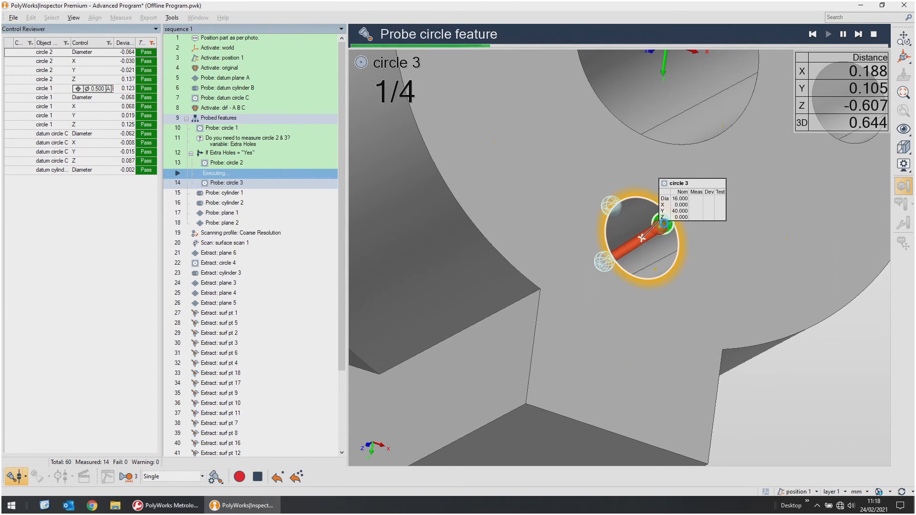
pyautogui.click(663, 223)
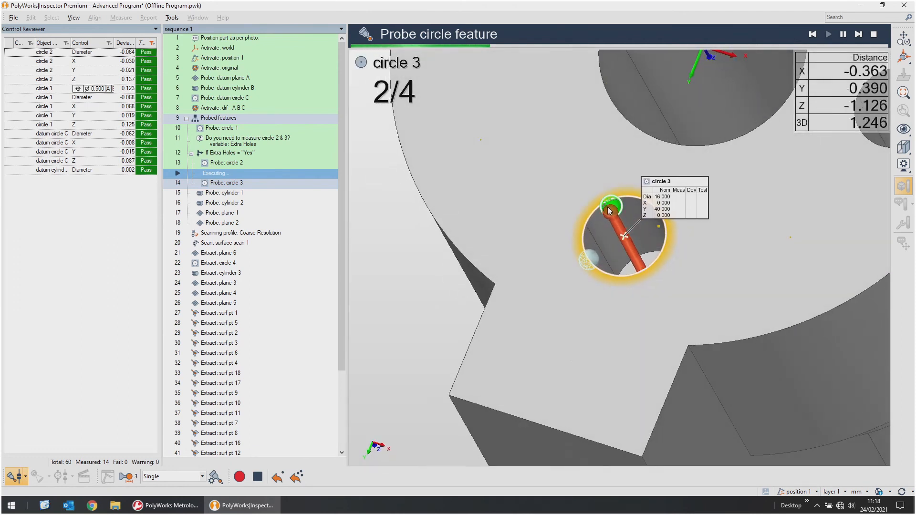
pyautogui.click(609, 208)
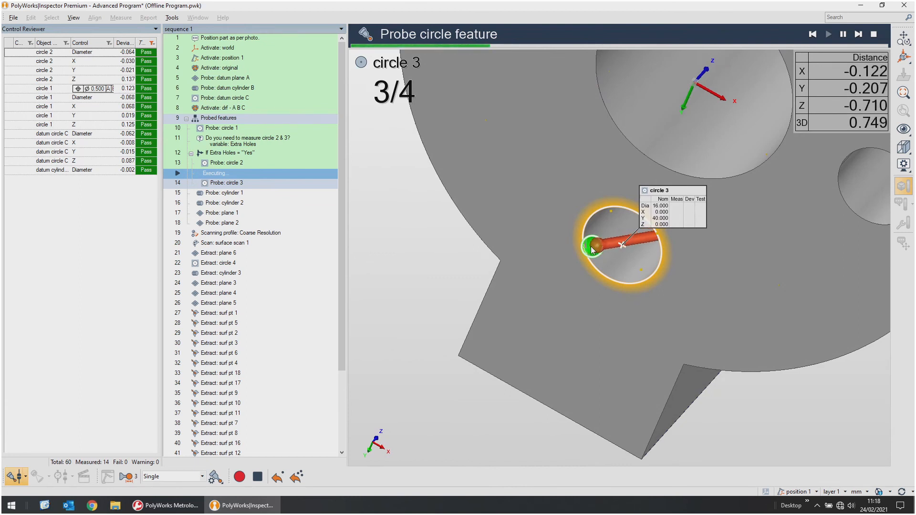
pyautogui.click(592, 248)
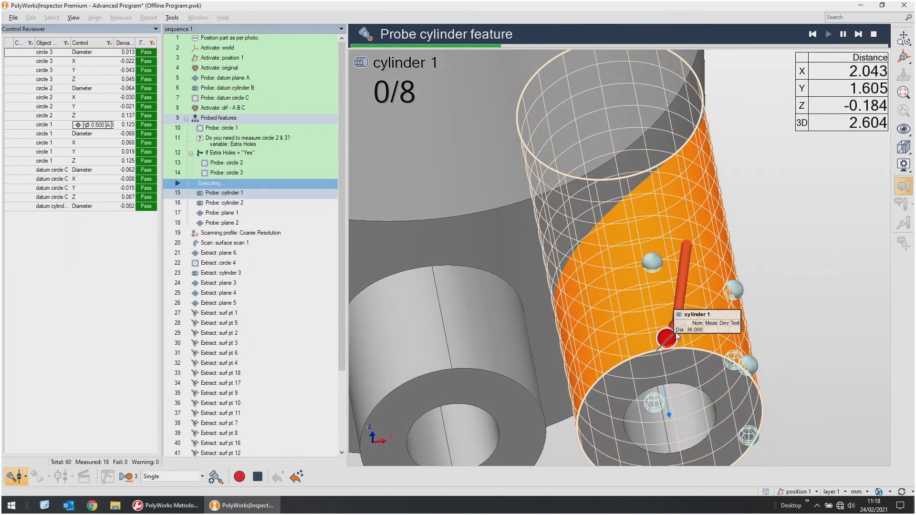
# Probe cylinder 1 at its eight guided points around the outside of the boss.
pyautogui.click(668, 341)
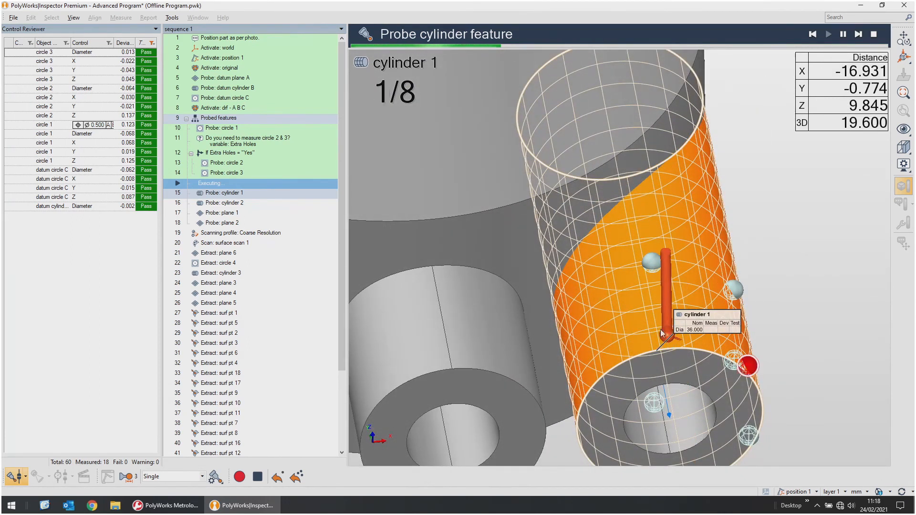
pyautogui.click(652, 265)
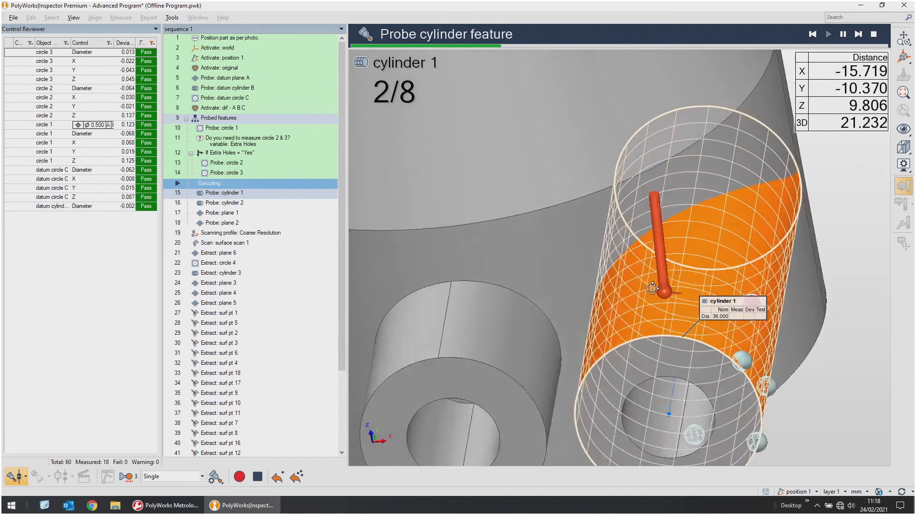
pyautogui.click(718, 351)
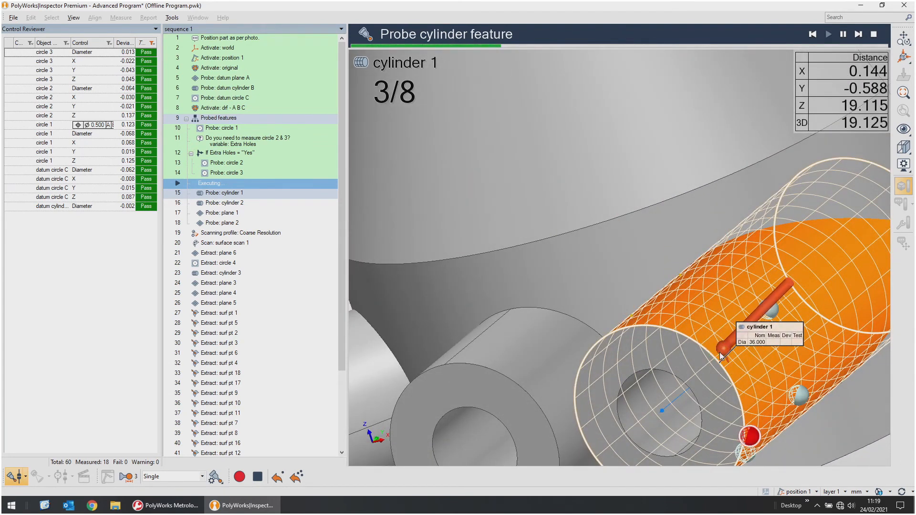
pyautogui.click(761, 316)
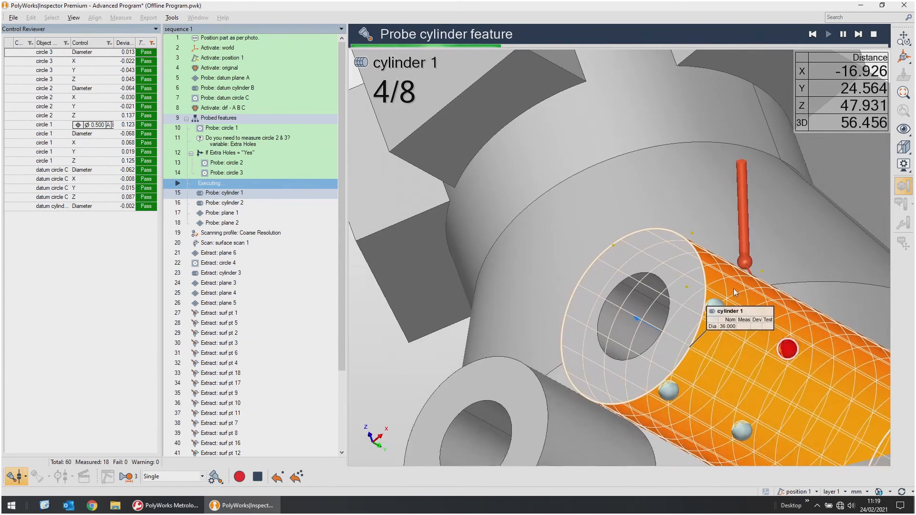
pyautogui.click(788, 347)
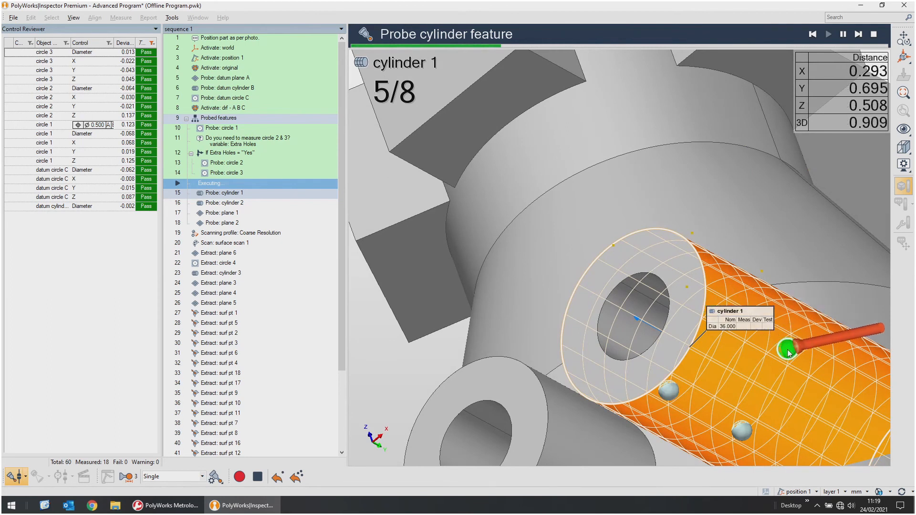
pyautogui.click(753, 416)
pyautogui.click(668, 390)
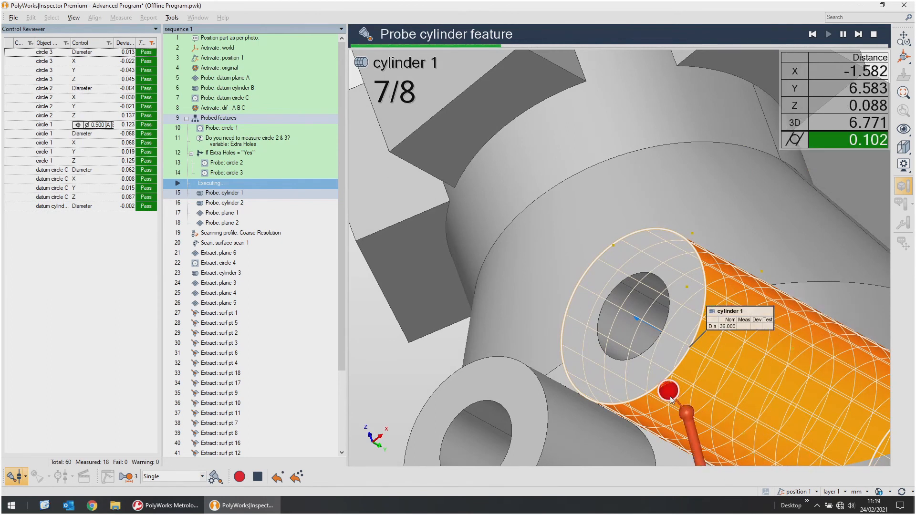
pyautogui.click(668, 390)
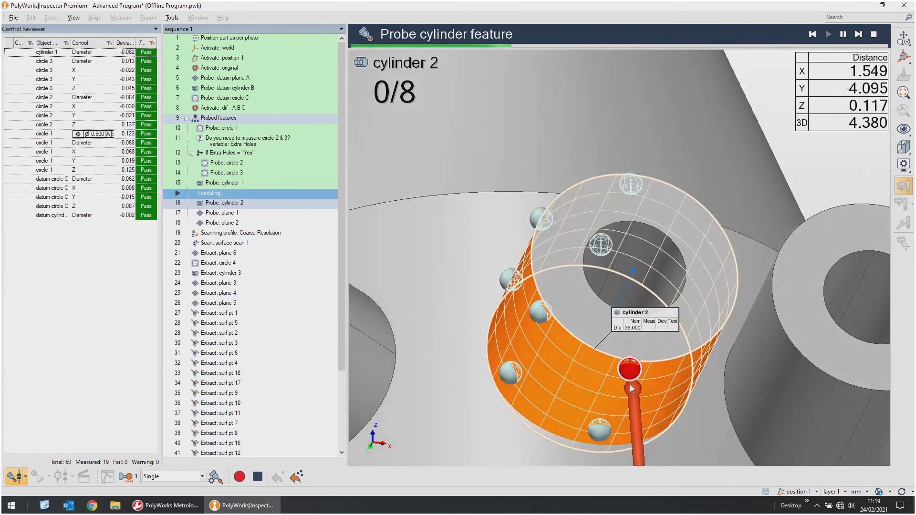
# Probe cylinder 2 at its eight guided points, covering both the front and back of the boss.
pyautogui.click(599, 429)
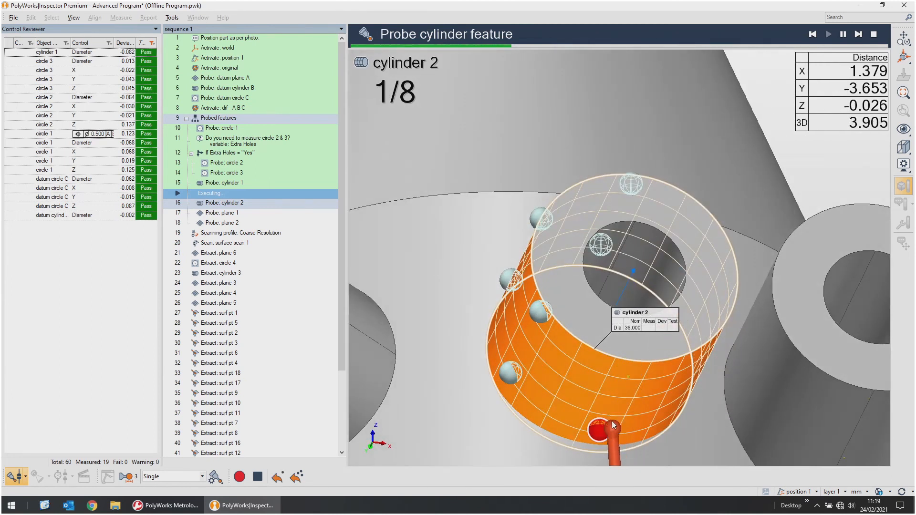
pyautogui.click(510, 373)
pyautogui.click(538, 313)
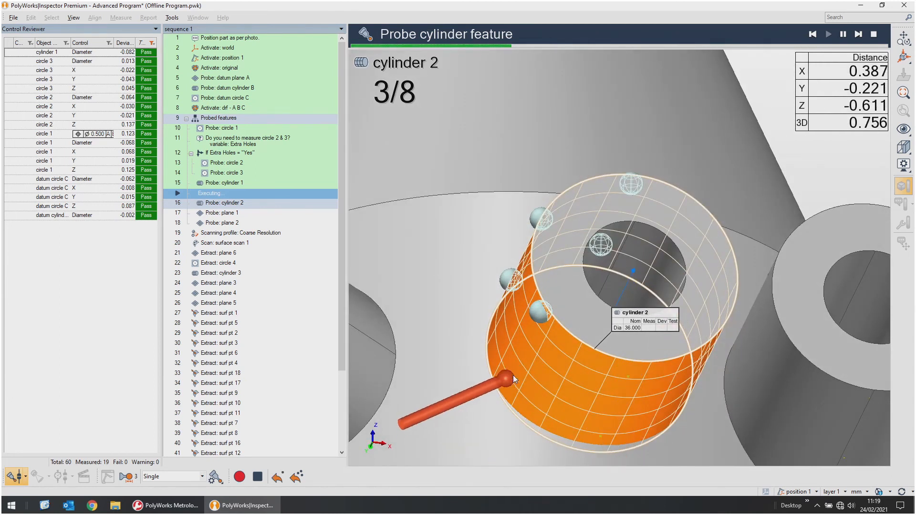
pyautogui.click(536, 321)
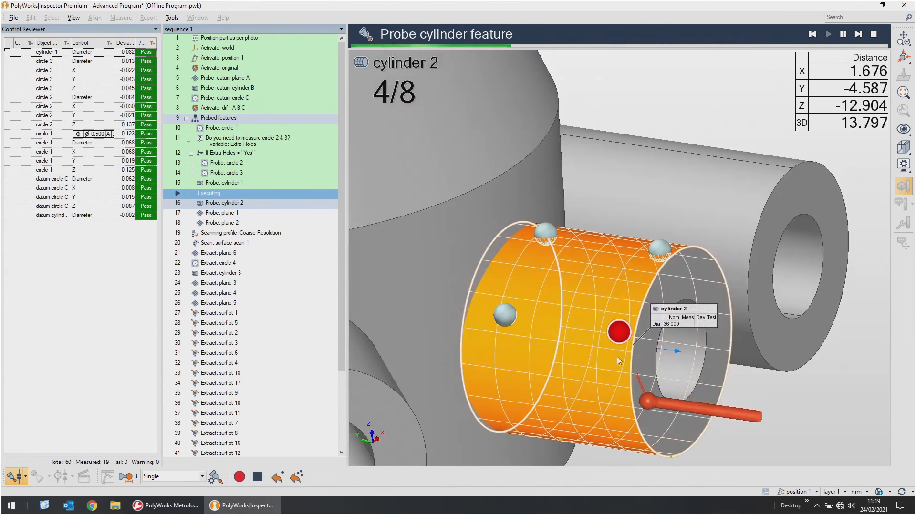
pyautogui.click(620, 332)
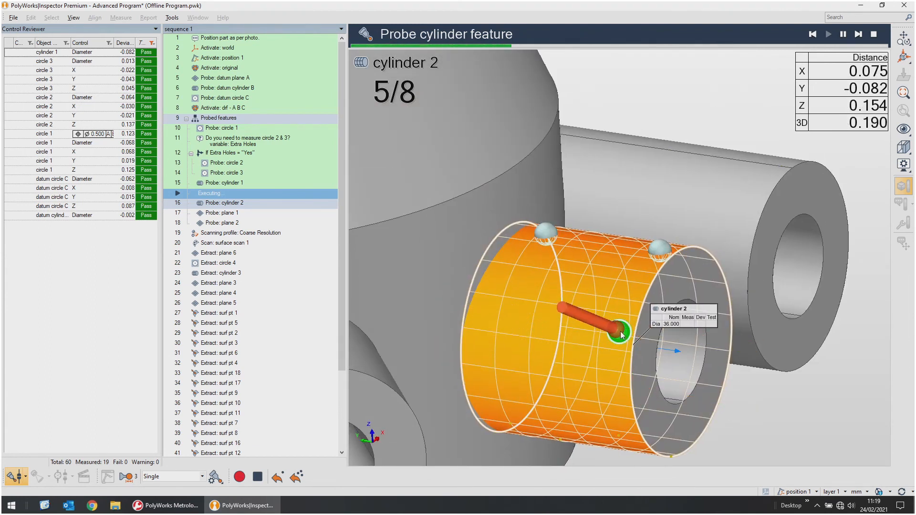
pyautogui.click(653, 277)
pyautogui.click(660, 251)
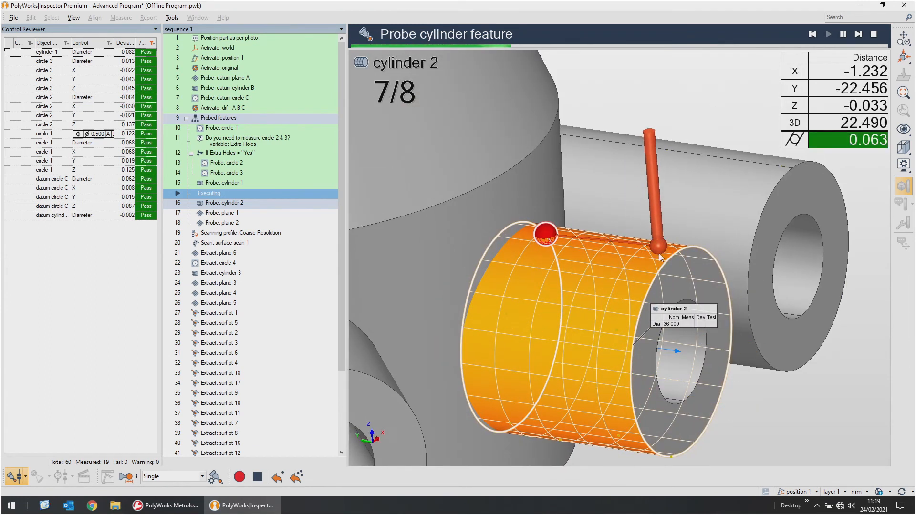
pyautogui.click(547, 235)
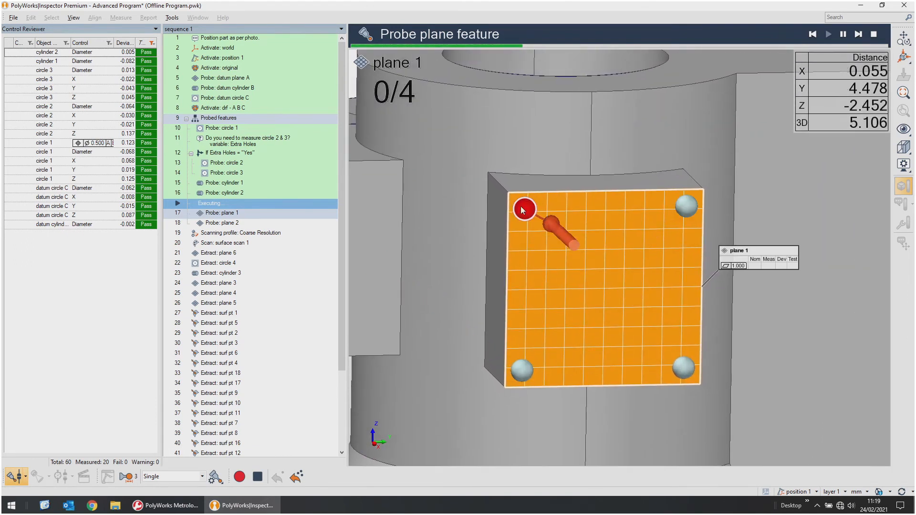
# Probe plane 1 with one point near each corner of the square face.
pyautogui.click(522, 207)
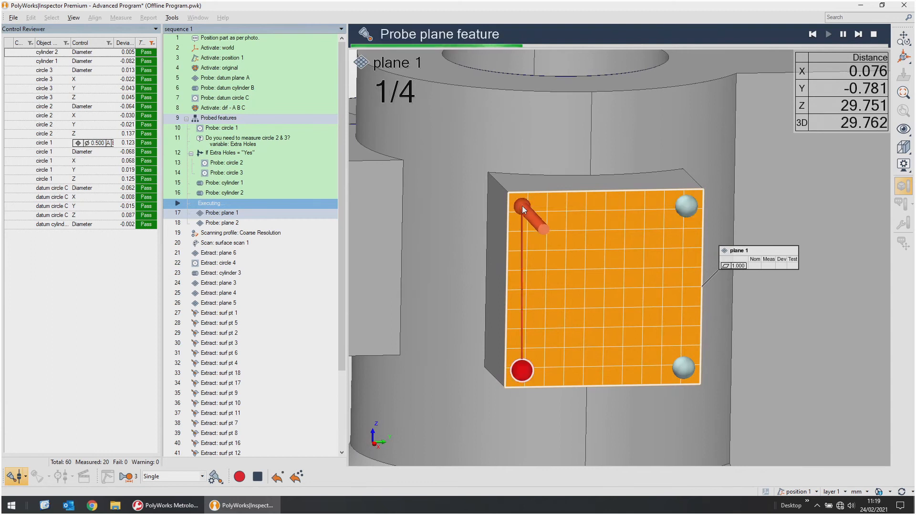
pyautogui.click(687, 206)
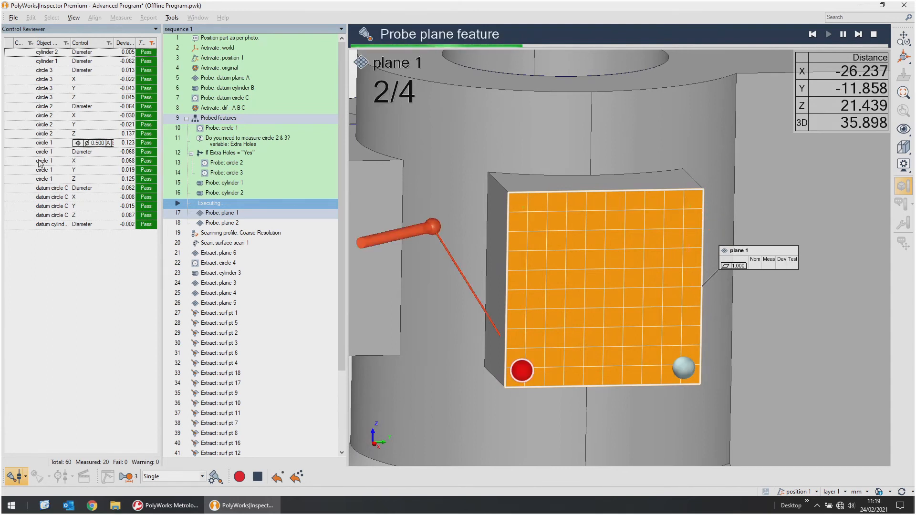
pyautogui.click(677, 368)
pyautogui.click(517, 369)
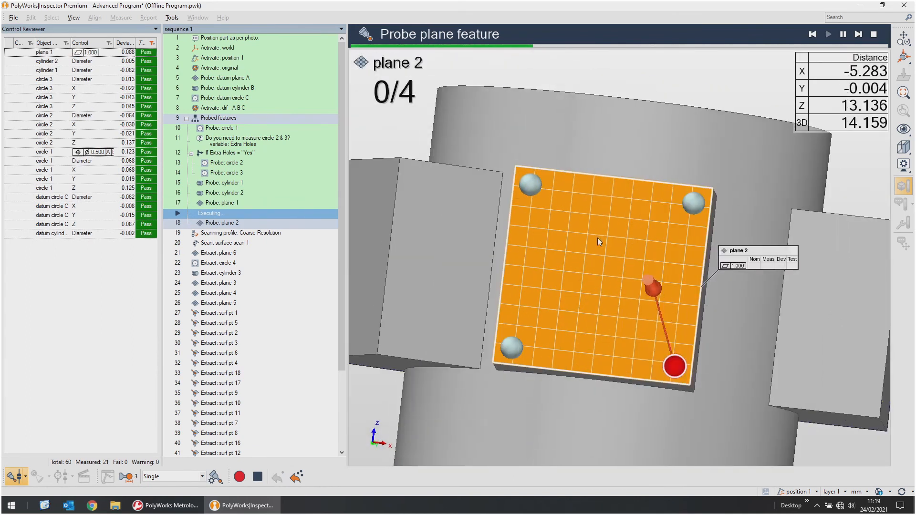
# Probe plane 2 at its four guided corner points.
pyautogui.click(530, 186)
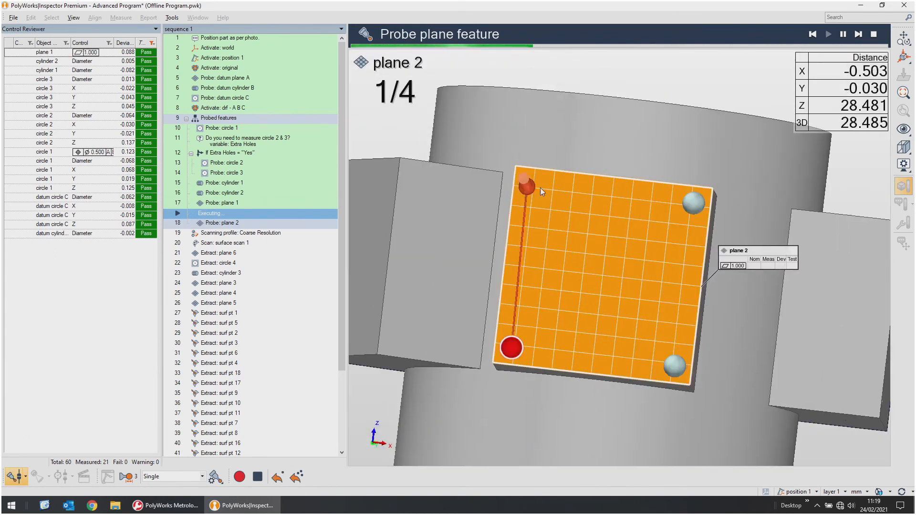
pyautogui.click(693, 202)
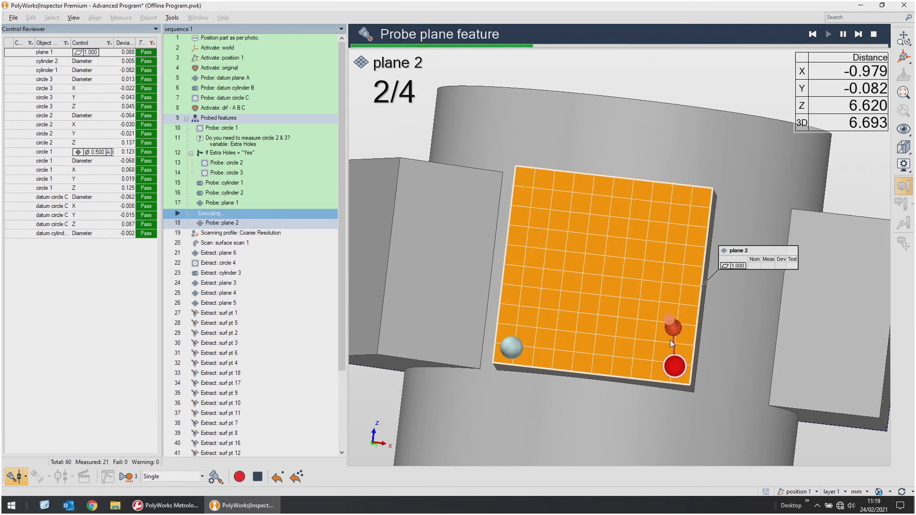
pyautogui.click(674, 365)
pyautogui.click(511, 349)
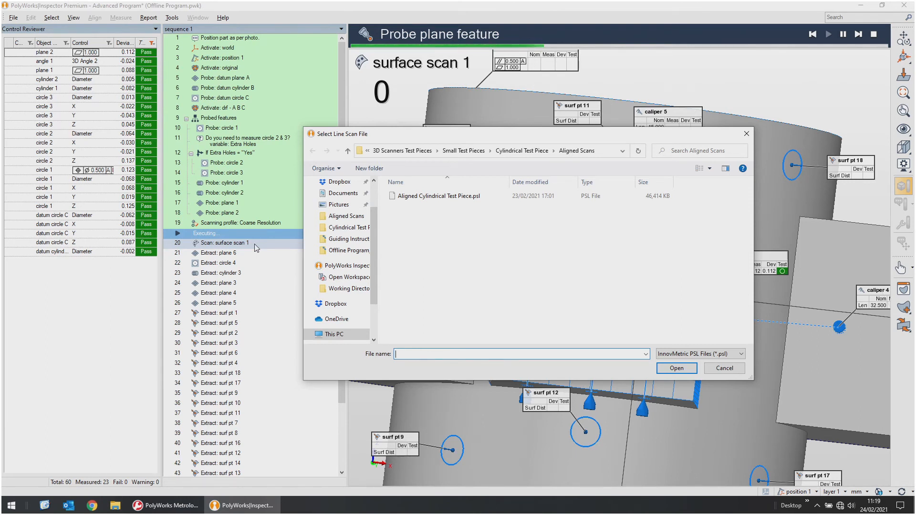
# Load Aligned Cylindrical Test Piece.psl as the data for surface scan 1 and keep the misaligned scan passes.
pyautogui.click(430, 196)
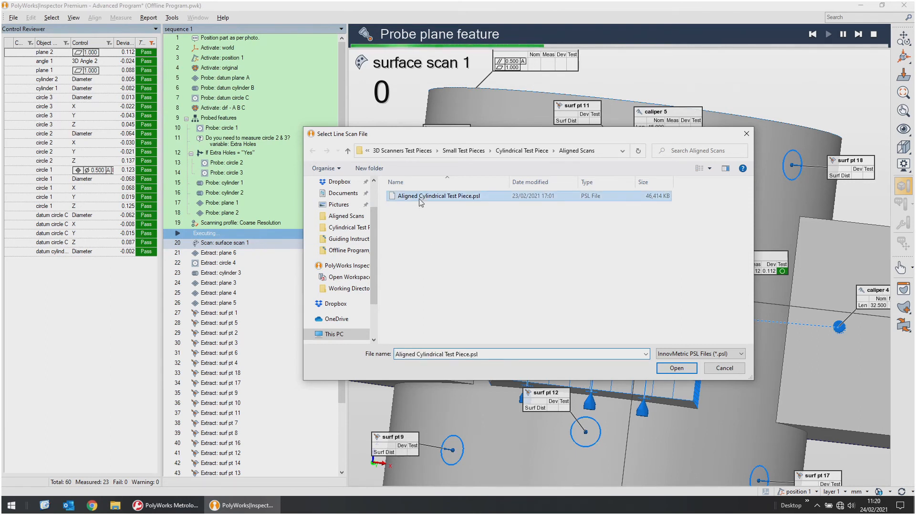
pyautogui.click(666, 371)
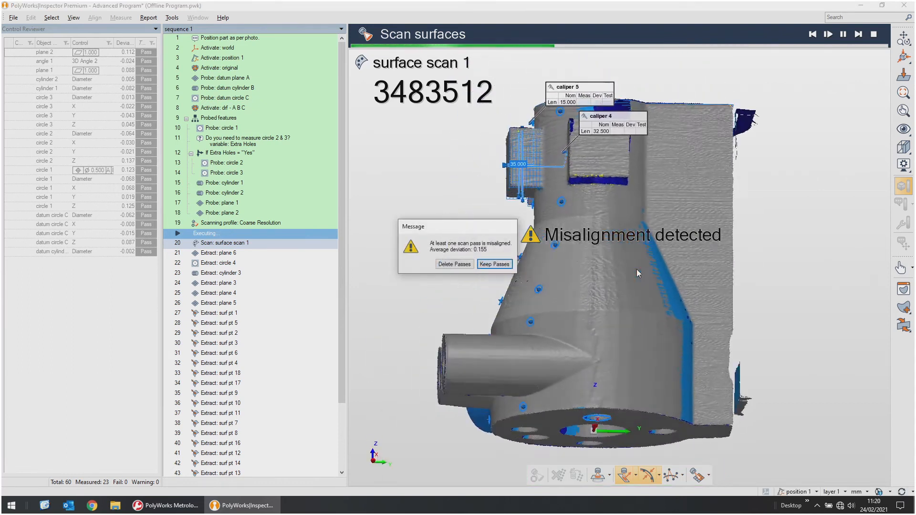
pyautogui.click(494, 265)
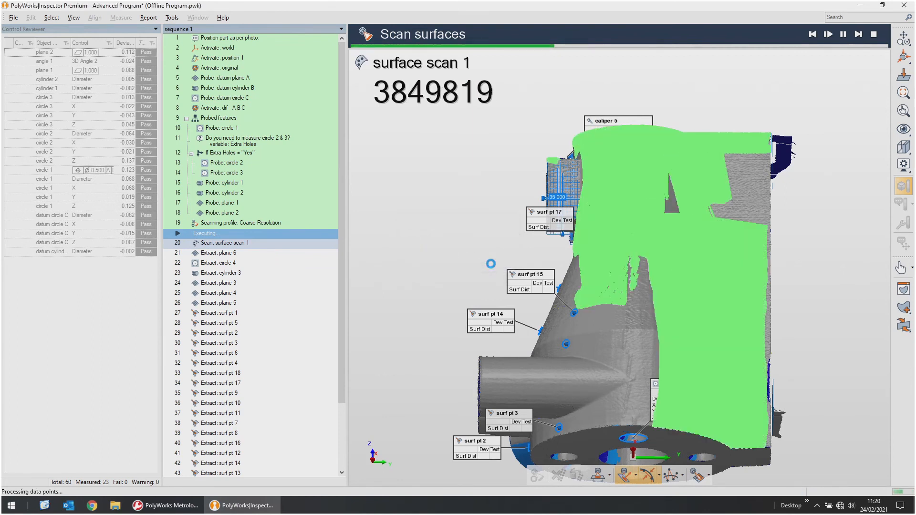
# Examine the scan data on the flange face and inside its holes for coverage.
pyautogui.moveTo(490, 264); pyautogui.dragTo(575, 220)
pyautogui.moveTo(575, 216); pyautogui.dragTo(673, 172, button='middle')
pyautogui.moveTo(594, 319); pyautogui.dragTo(607, 270)
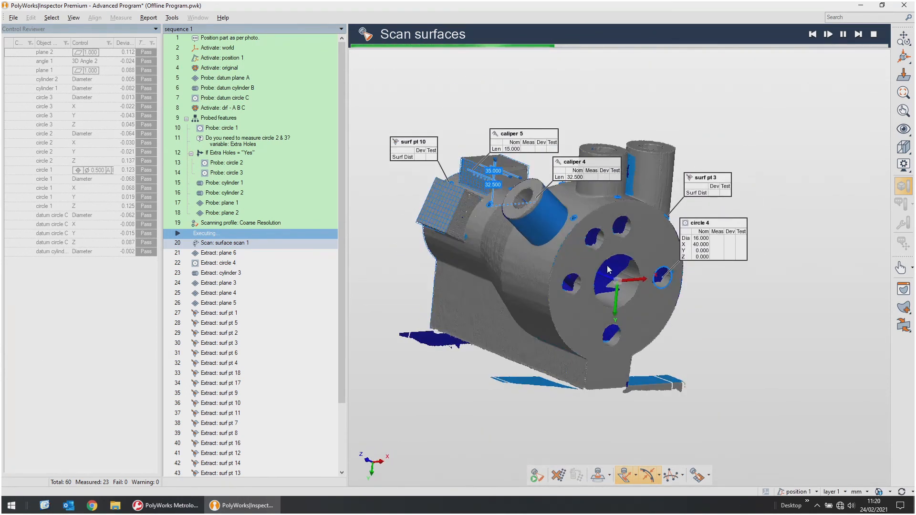
pyautogui.moveTo(607, 270); pyautogui.dragTo(586, 187, button='right')
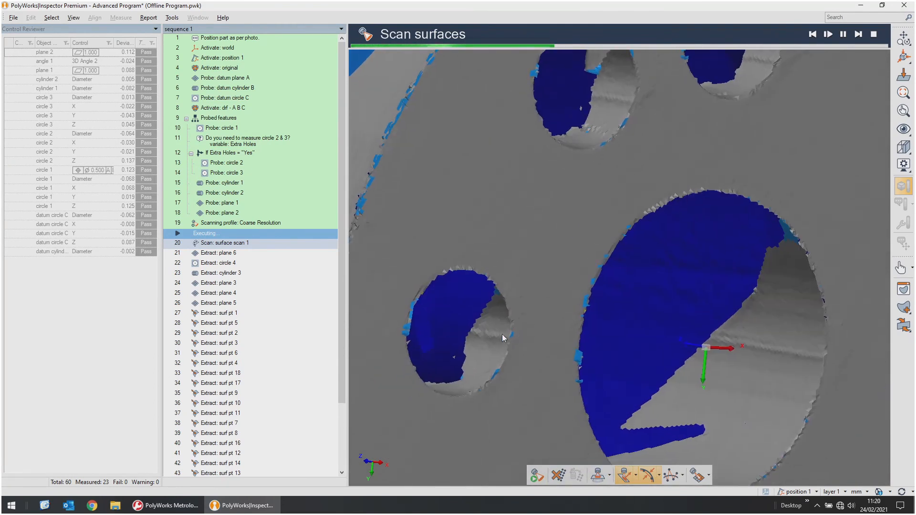
pyautogui.scroll(-3, 539, 296)
pyautogui.moveTo(587, 266); pyautogui.dragTo(577, 269)
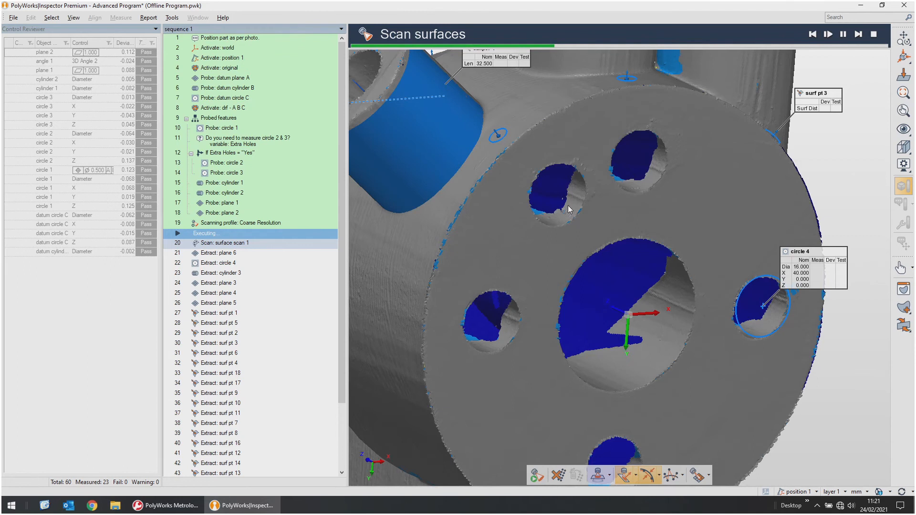
pyautogui.scroll(-3, 725, 223)
pyautogui.moveTo(703, 249)
pyautogui.mouseDown(button='middle')
pyautogui.moveTo(720, 215)
pyautogui.moveTo(715, 248)
pyautogui.mouseUp(button='middle')
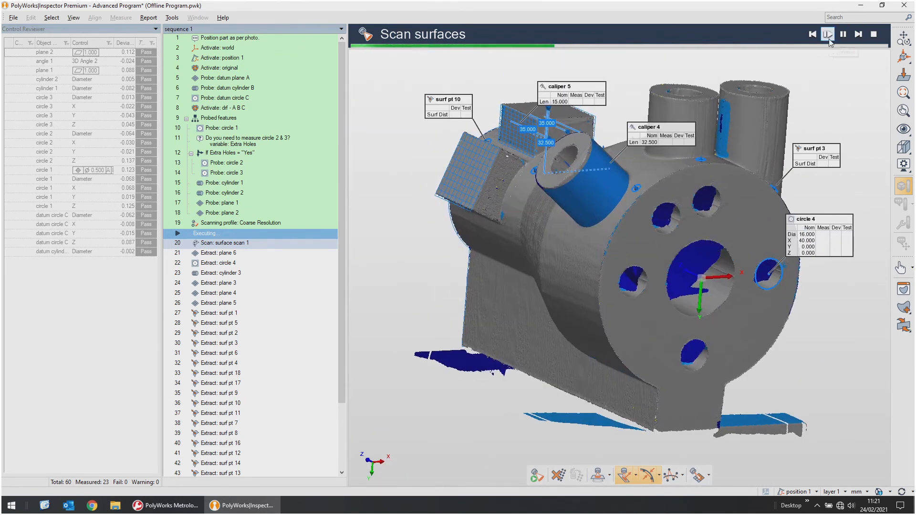
# Resume the sequence after the surface scan and look through the control views in the exported Demo Report PDF.
pyautogui.click(829, 39)
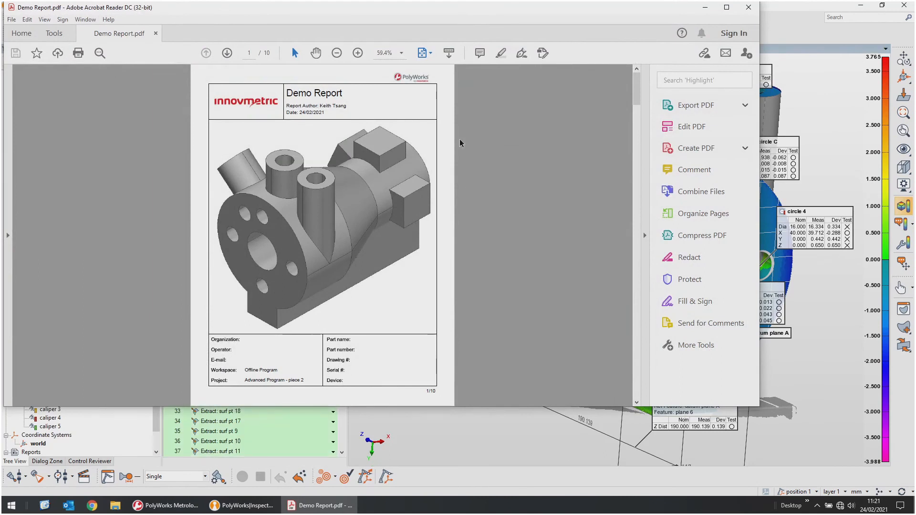
pyautogui.scroll(-15, 531, 217)
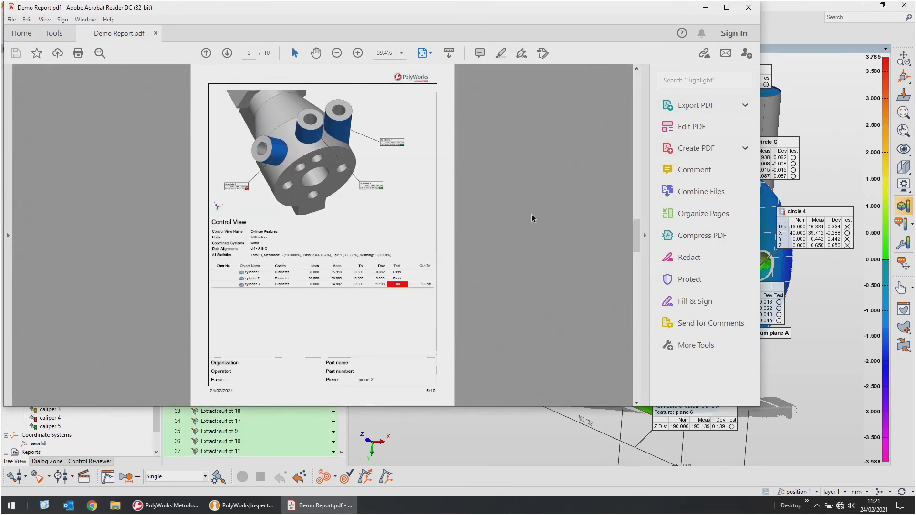
pyautogui.scroll(-3, 531, 214)
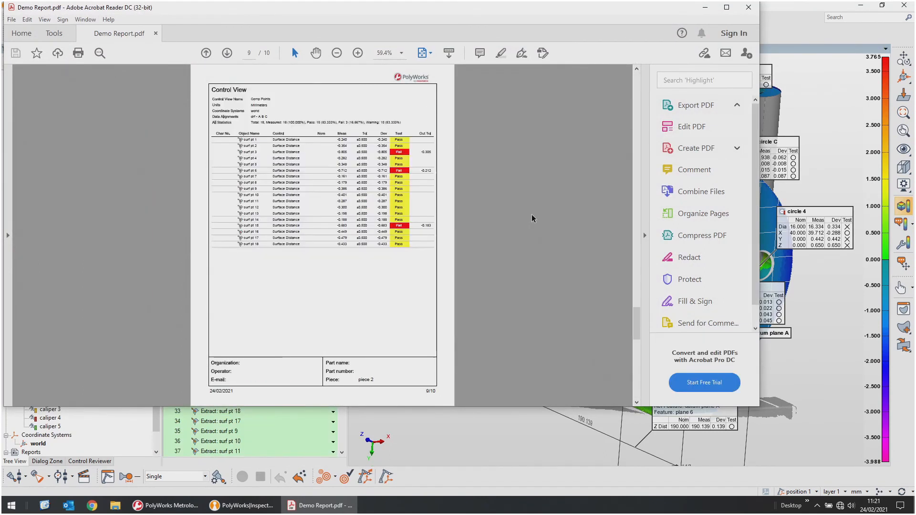
pyautogui.scroll(5, 532, 214)
# Close the Demo Report PDF without saving the stray sticky note.
pyautogui.rightClick(609, 140)
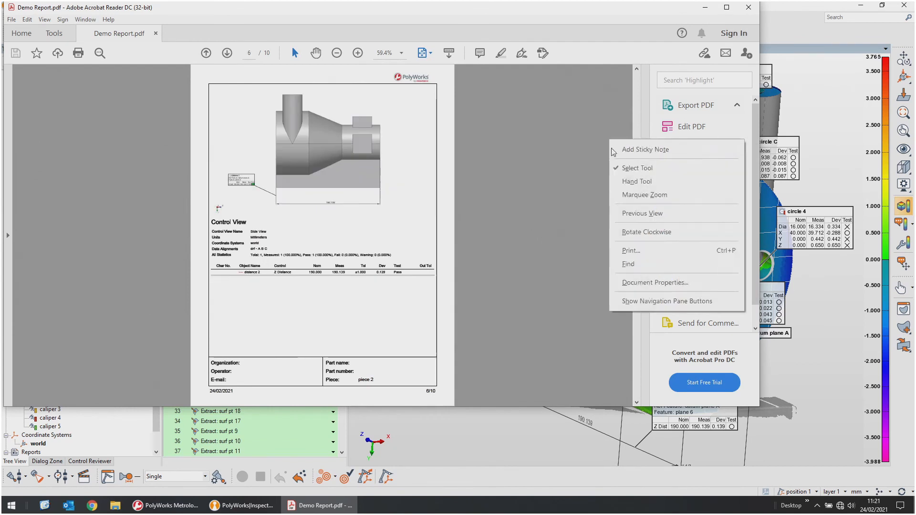
pyautogui.click(620, 147)
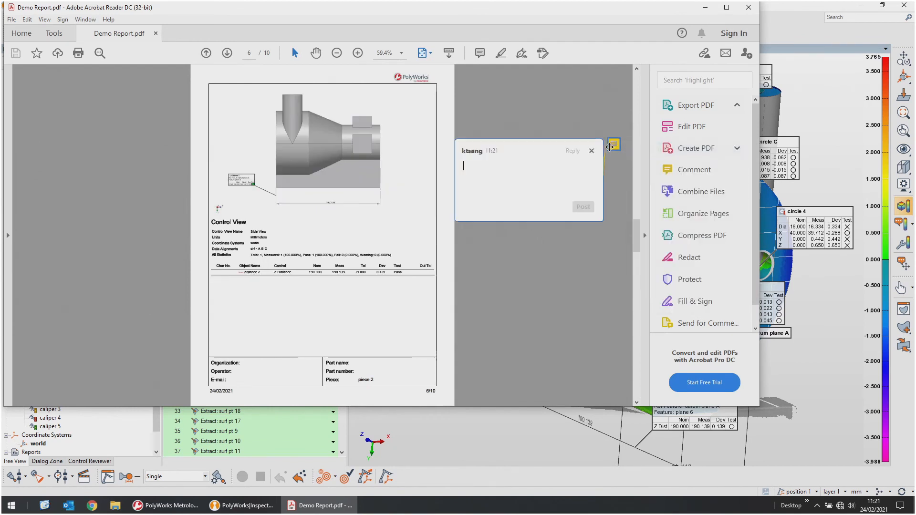
pyautogui.click(748, 7)
pyautogui.click(429, 229)
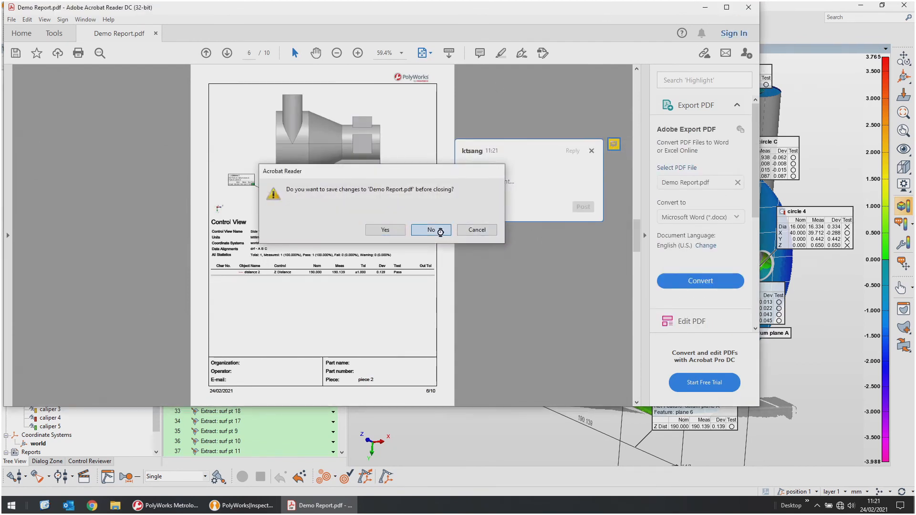
# Select the scanned elements of surface scan 1 in piece 2 and delete them.
pyautogui.moveTo(593, 314)
pyautogui.mouseDown()
pyautogui.moveTo(544, 308)
pyautogui.moveTo(558, 319)
pyautogui.moveTo(593, 302)
pyautogui.moveTo(620, 312)
pyautogui.mouseUp()
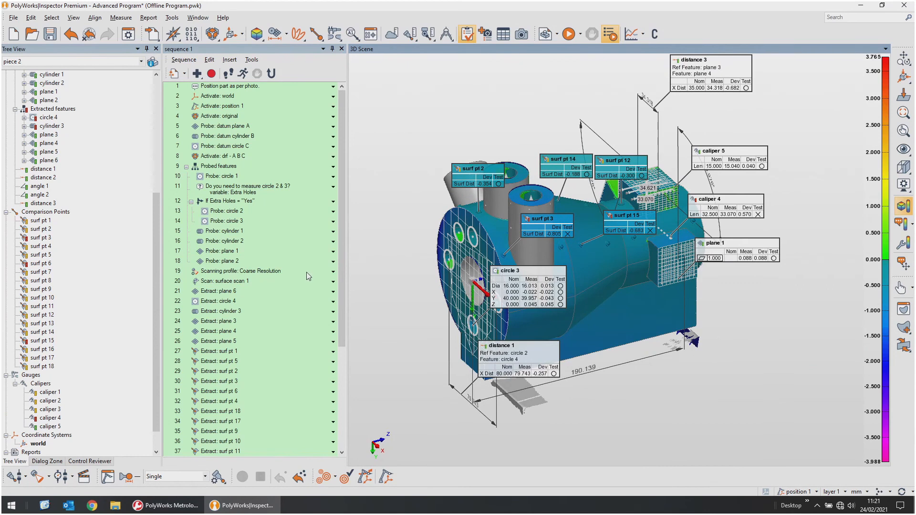
pyautogui.scroll(-5, 306, 272)
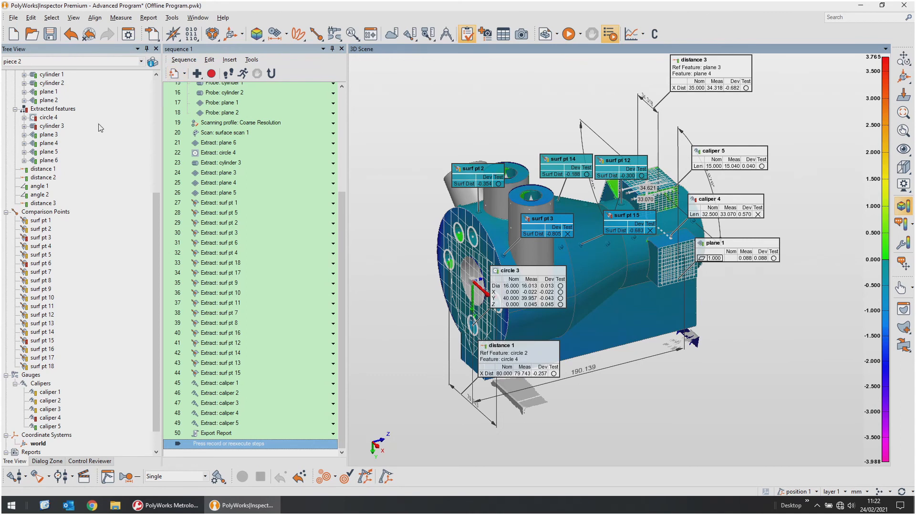
pyautogui.scroll(7, 135, 200)
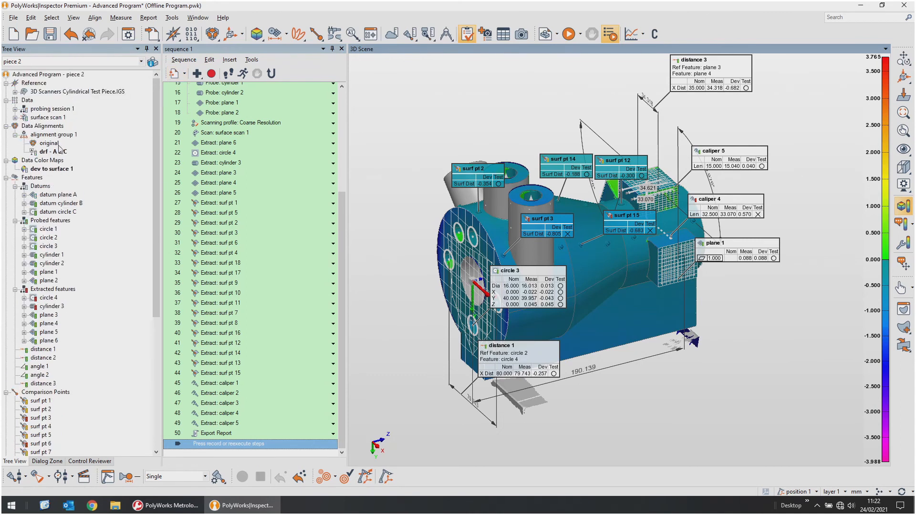
pyautogui.rightClick(57, 119)
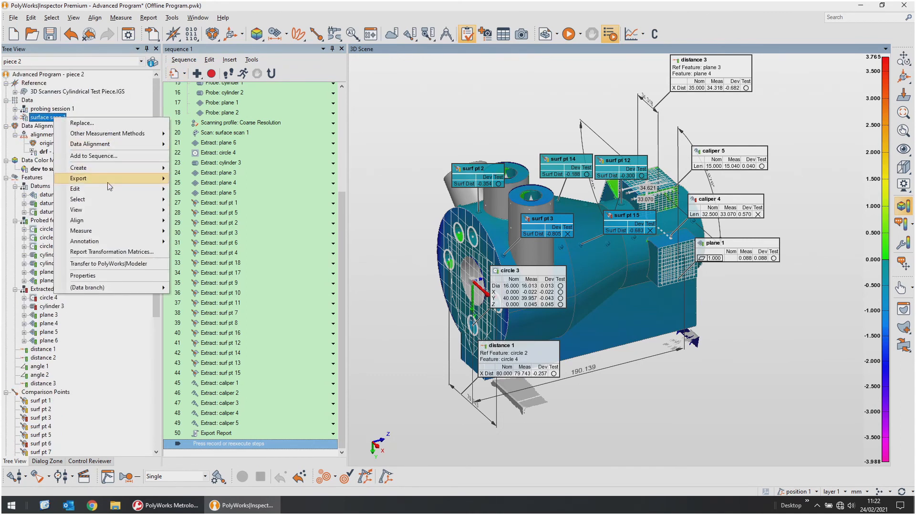
pyautogui.moveTo(106, 181)
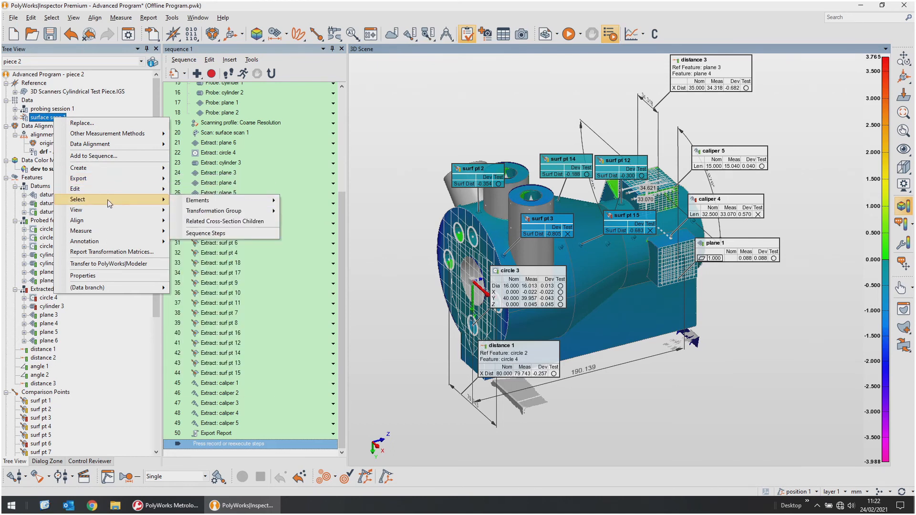
pyautogui.moveTo(222, 206)
pyautogui.click(301, 201)
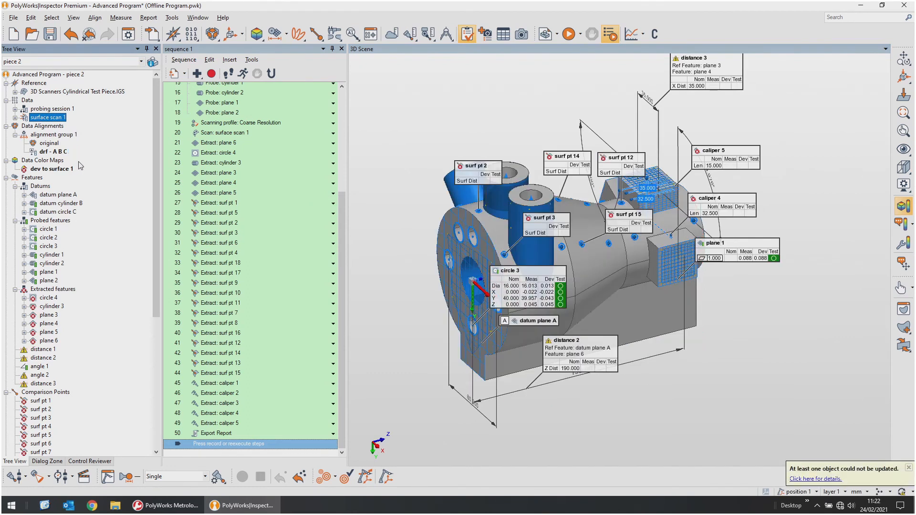
# Start a scan into surface scan 1 from the test piece line scan file, using Coarse Resolution and pausing after each pass.
pyautogui.click(36, 476)
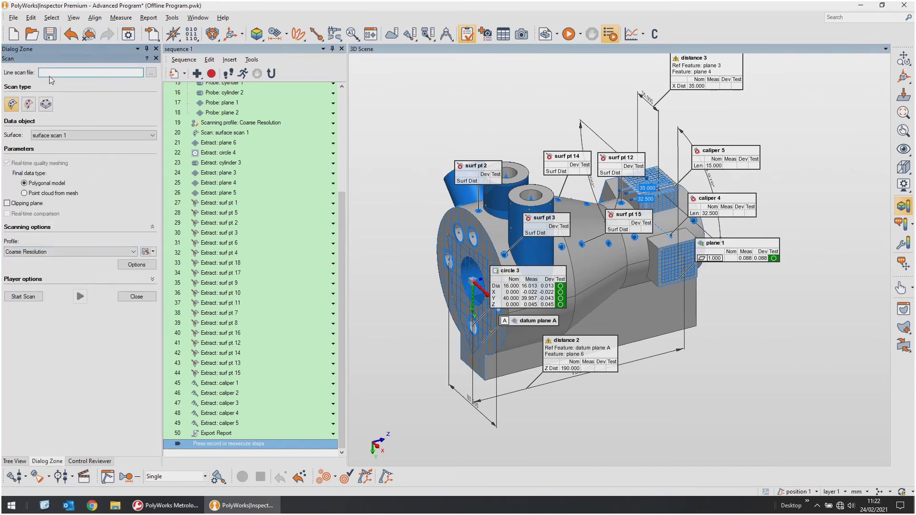
pyautogui.click(151, 73)
pyautogui.doubleClick(416, 197)
pyautogui.click(53, 280)
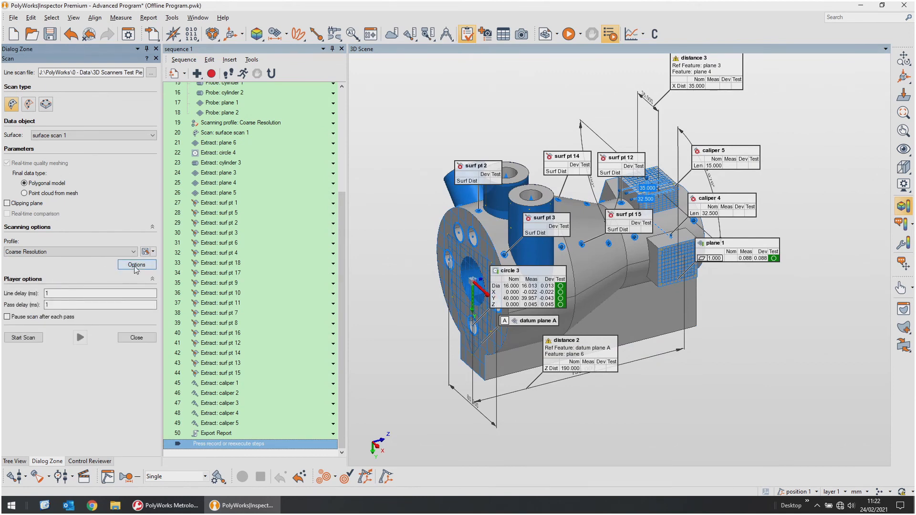
pyautogui.click(45, 317)
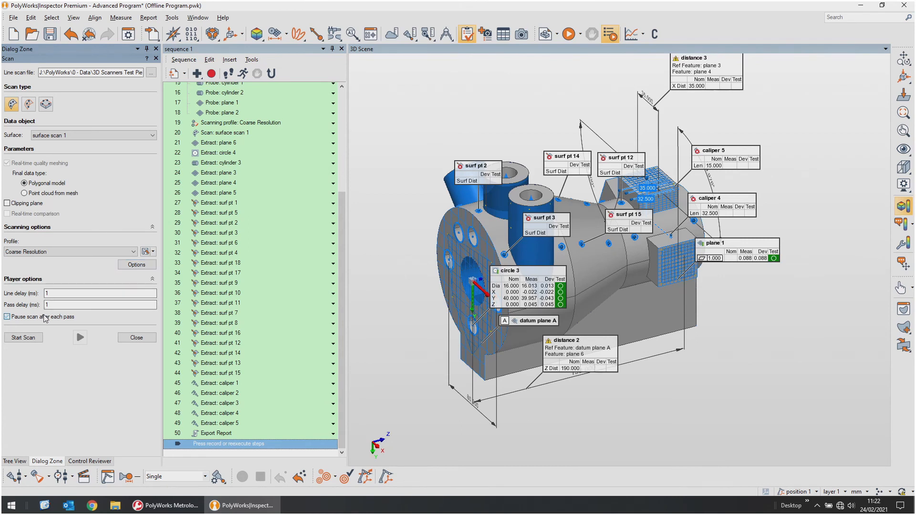
pyautogui.click(36, 341)
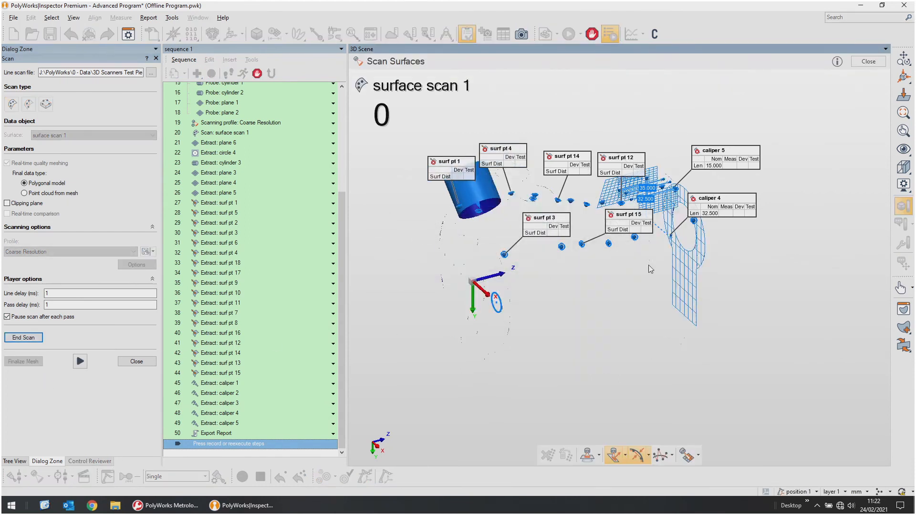
# Turn on the guidance that highlights features still to scan, and close the scan without playing any passes.
pyautogui.moveTo(563, 222); pyautogui.dragTo(553, 241)
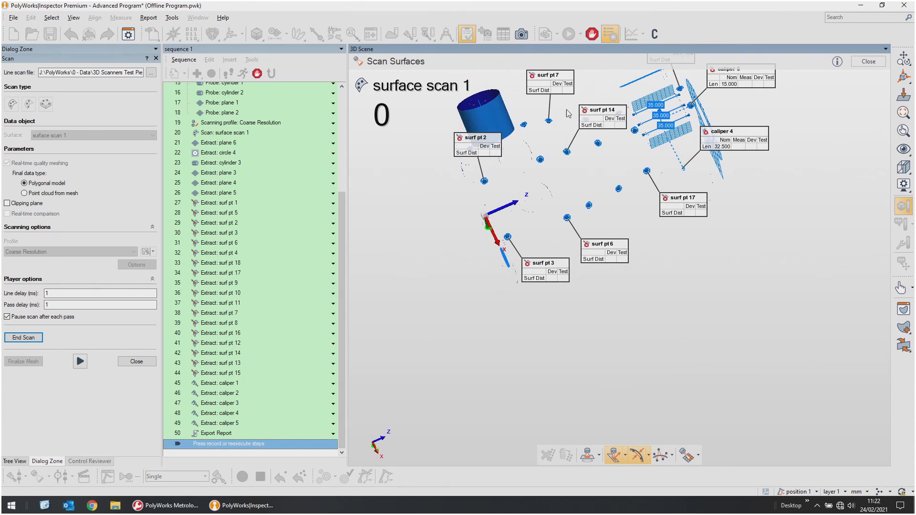
pyautogui.moveTo(628, 176); pyautogui.dragTo(628, 147)
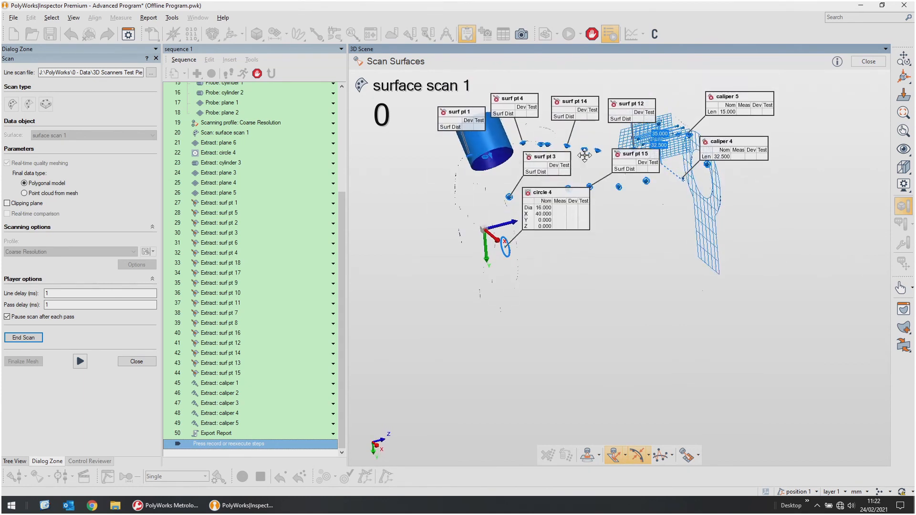
pyautogui.click(685, 457)
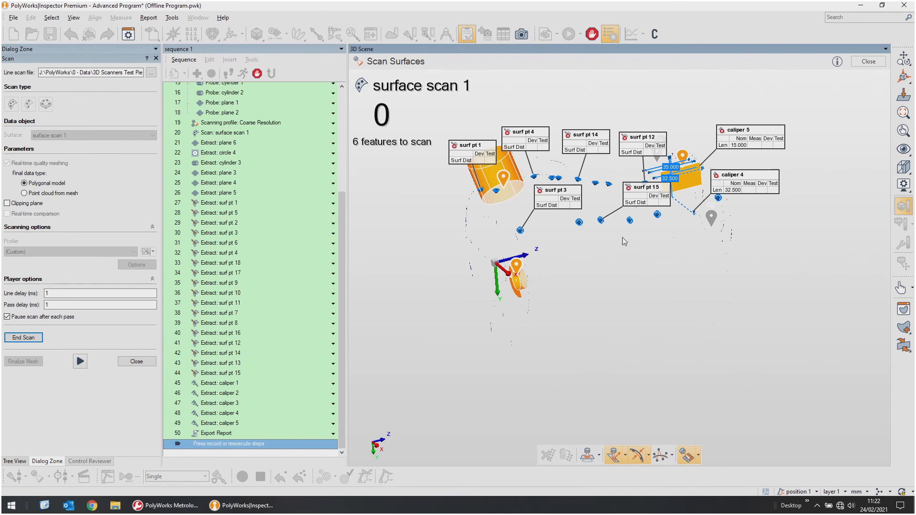
pyautogui.moveTo(603, 158); pyautogui.dragTo(599, 244)
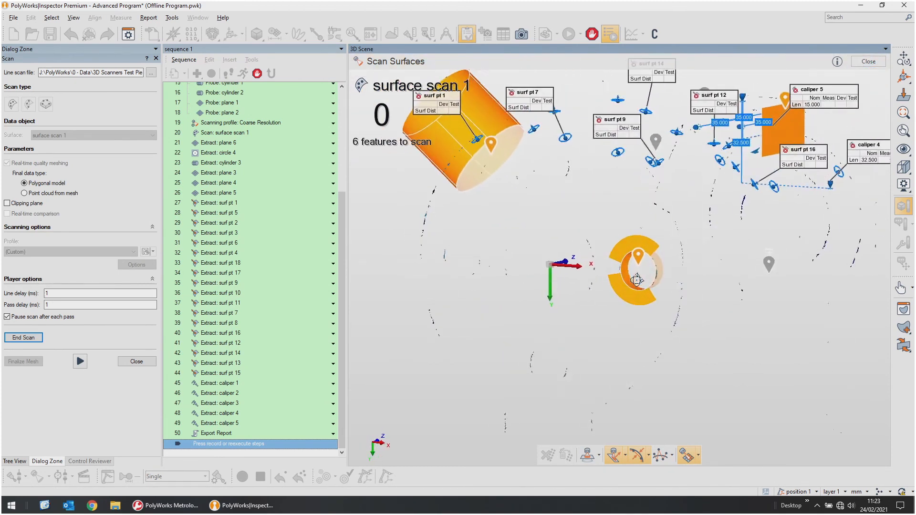
pyautogui.click(135, 361)
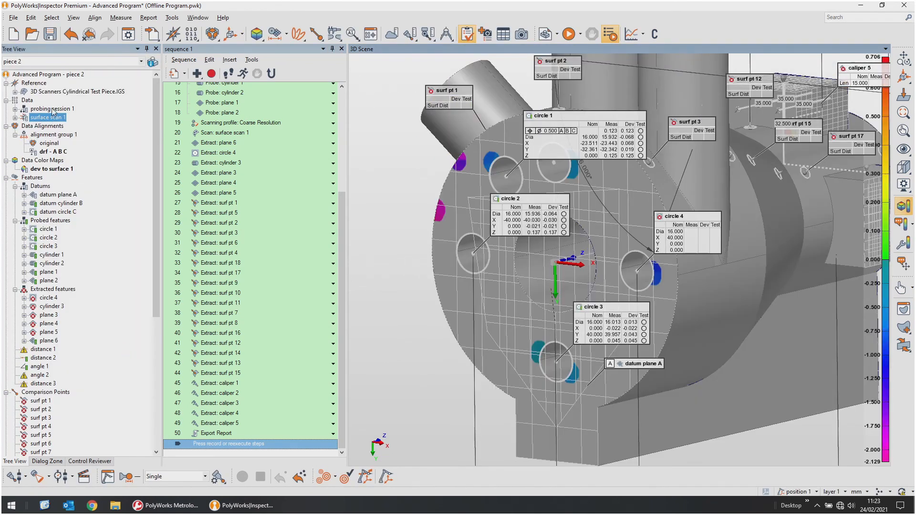
# Isolate the leftover elements of surface scan 1 and delete them.
pyautogui.middleClick(61, 75)
pyautogui.middleClick(53, 118)
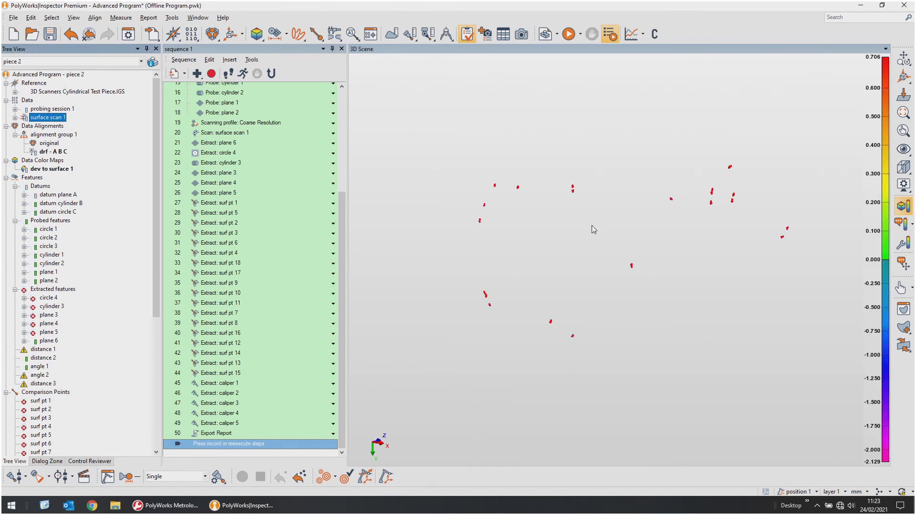
pyautogui.press('Delete')
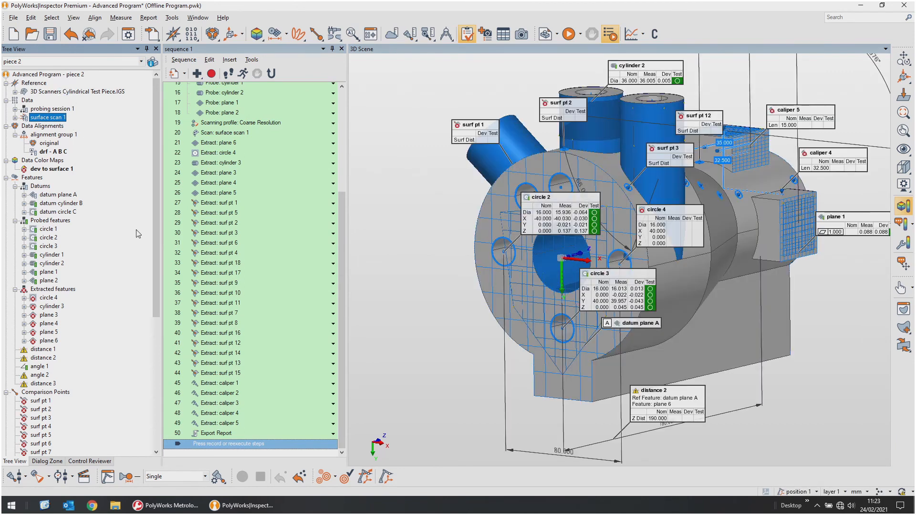
# Reload the test piece line scan file for surface scan 1 and start scanning with the custom profile.
pyautogui.click(38, 476)
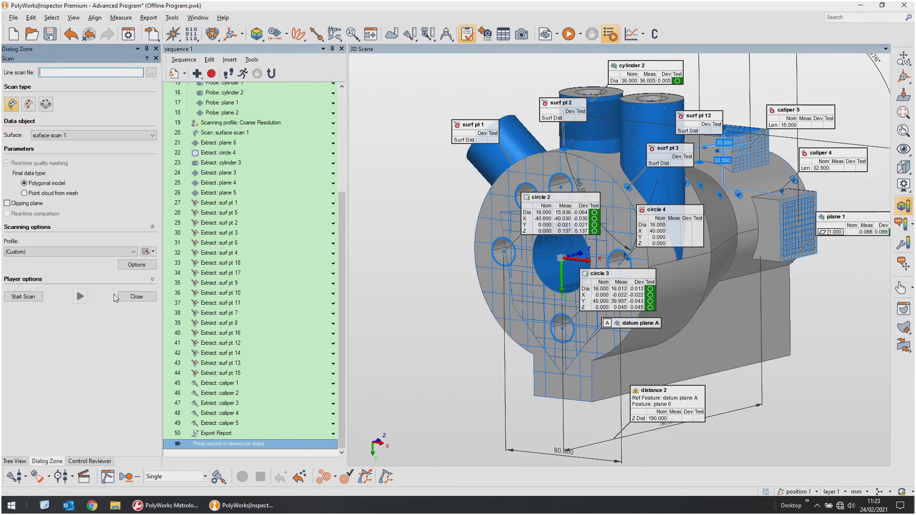
pyautogui.click(151, 72)
pyautogui.doubleClick(453, 196)
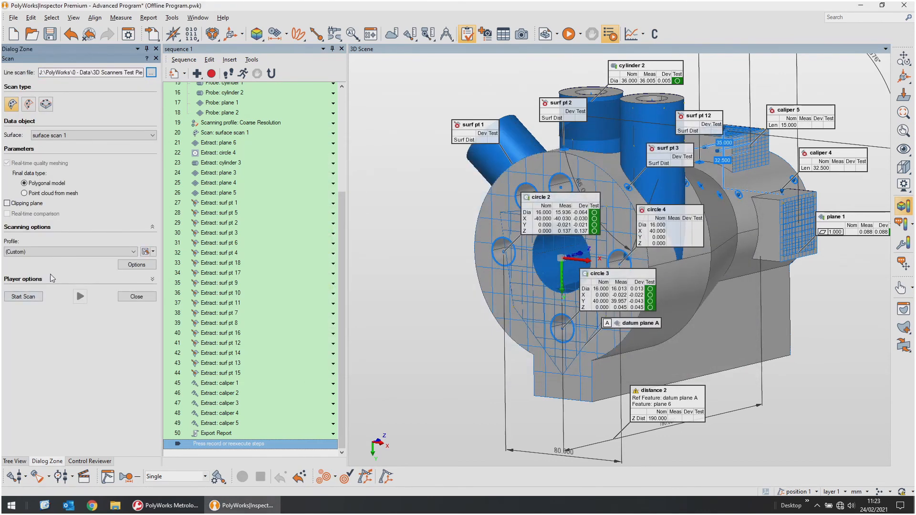
pyautogui.click(60, 279)
pyautogui.click(32, 338)
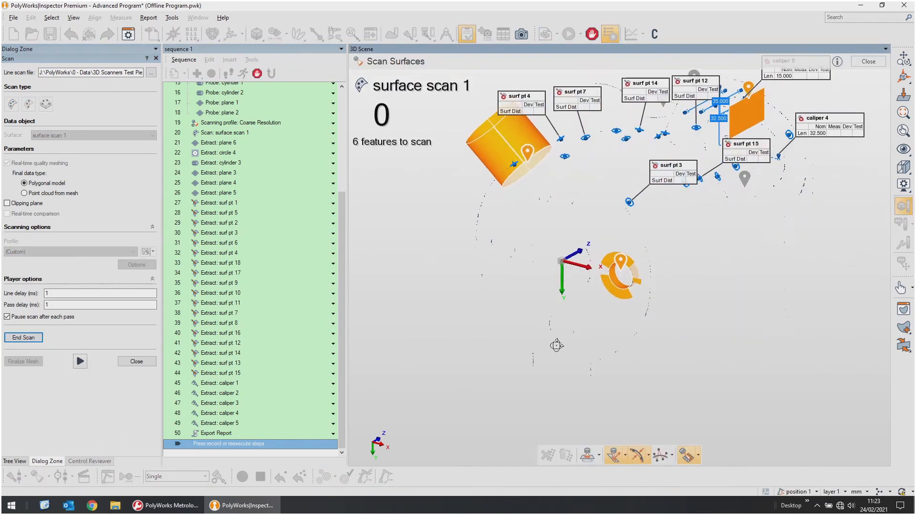
# Examine the highlighted guidance zones around the flange hole and the angled cylinder from several angles.
pyautogui.moveTo(654, 263); pyautogui.dragTo(656, 293)
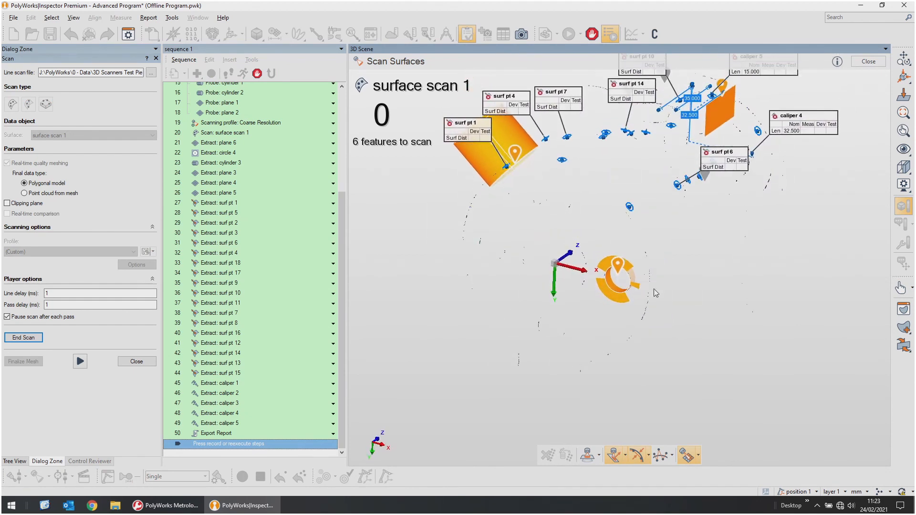
pyautogui.scroll(5, 640, 277)
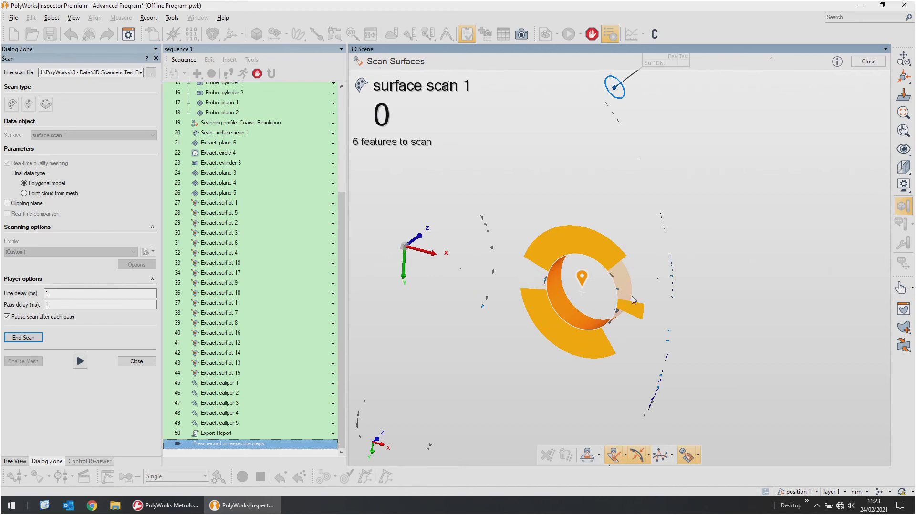
pyautogui.scroll(-5, 582, 330)
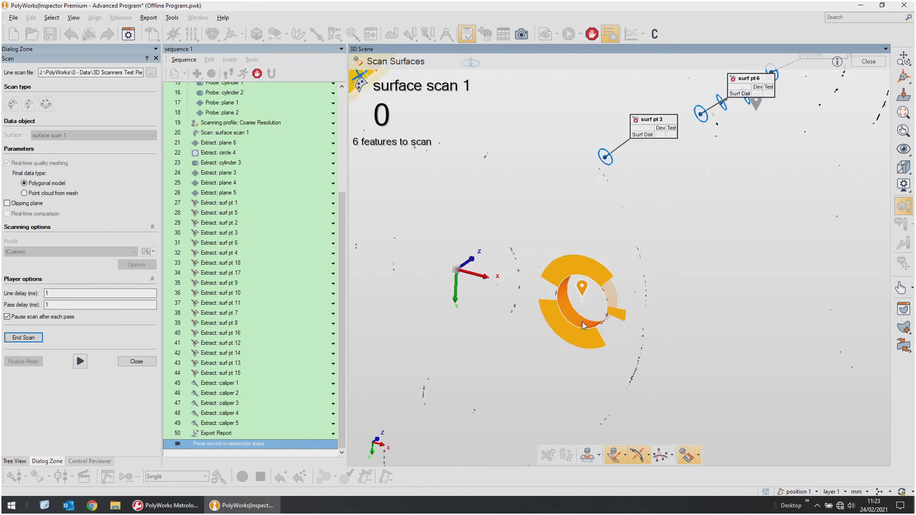
pyautogui.moveTo(469, 200); pyautogui.dragTo(477, 200)
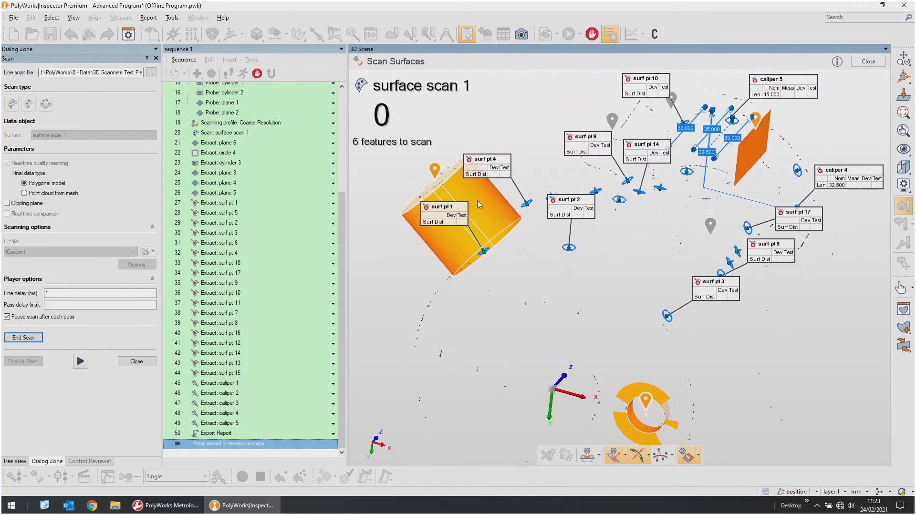
pyautogui.scroll(5, 617, 218)
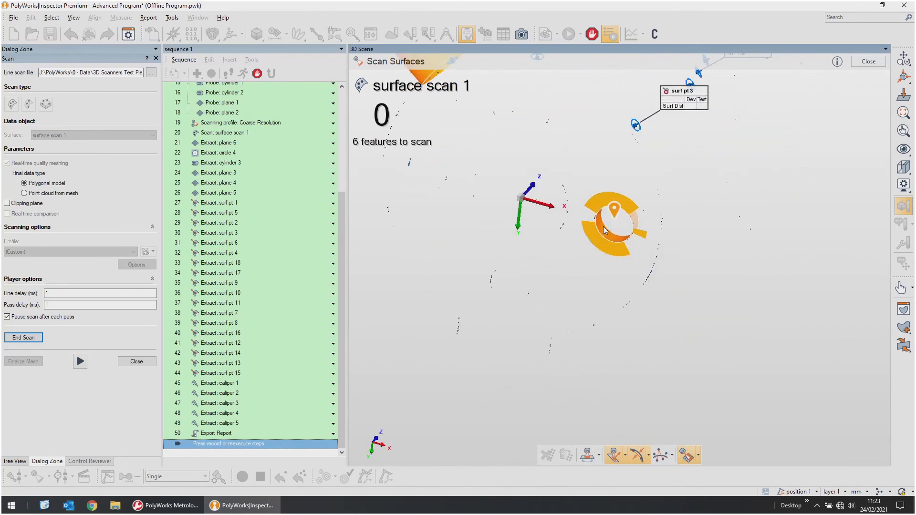
pyautogui.moveTo(615, 186); pyautogui.dragTo(618, 199)
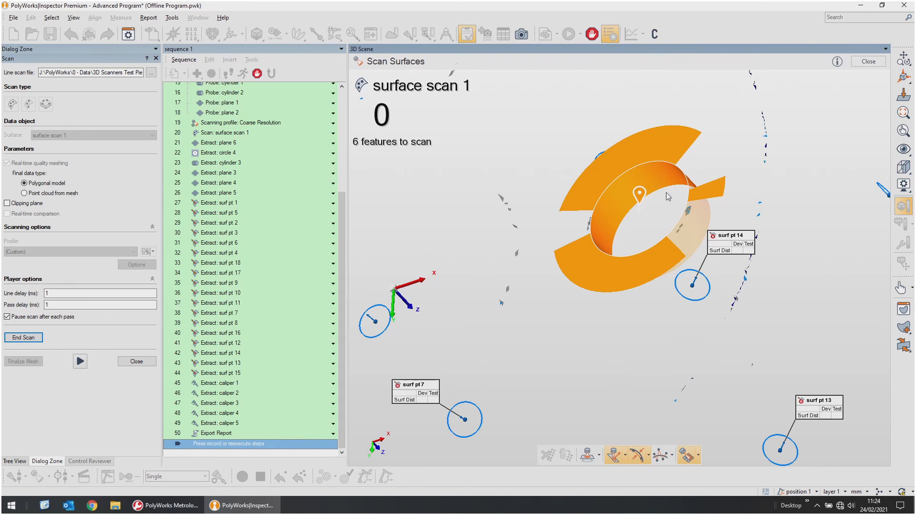
pyautogui.moveTo(659, 188); pyautogui.dragTo(611, 228, button='middle')
pyautogui.moveTo(611, 228); pyautogui.dragTo(614, 231)
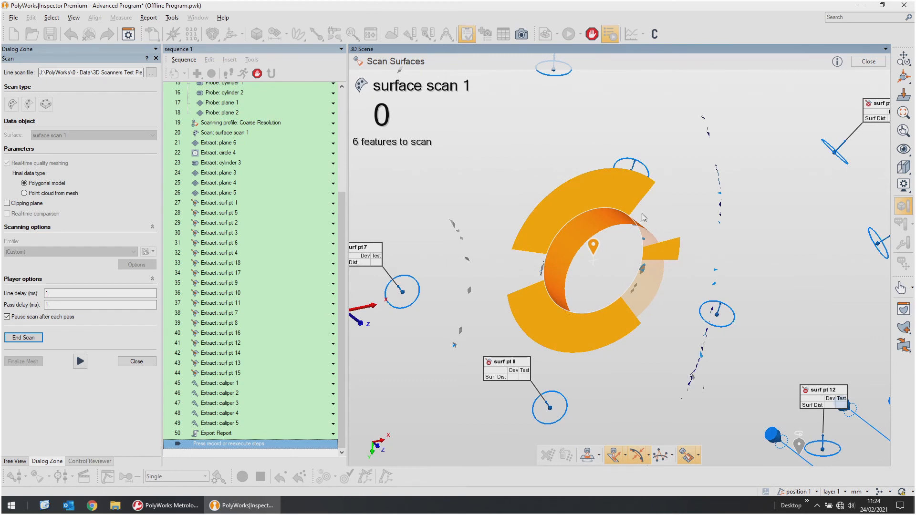
pyautogui.scroll(-4, 649, 207)
pyautogui.moveTo(662, 193); pyautogui.dragTo(669, 215)
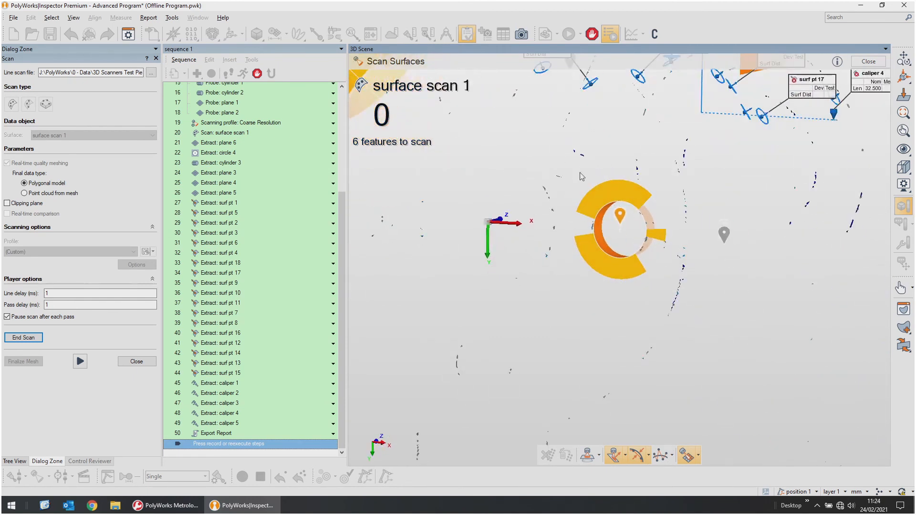
# Play two passes of the line scan into surface scan 1 and check the guidance on the features left to scan.
pyautogui.click(81, 362)
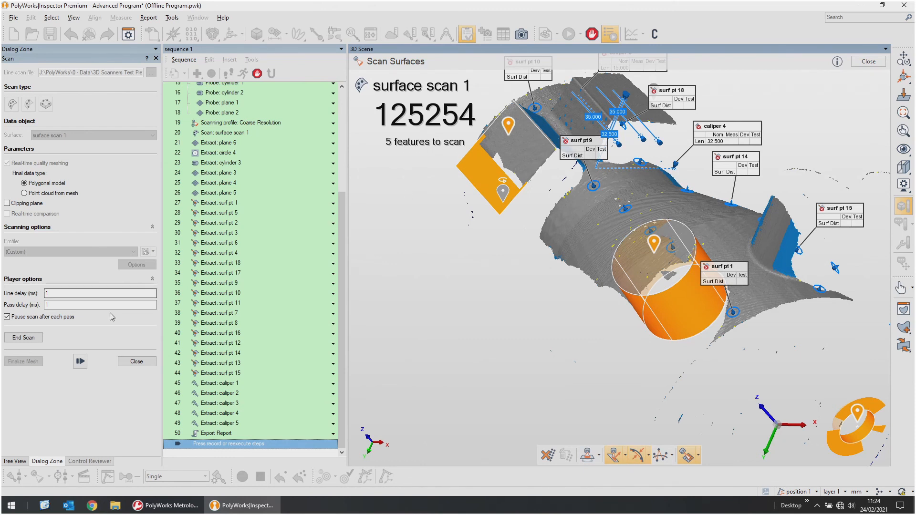
pyautogui.click(80, 361)
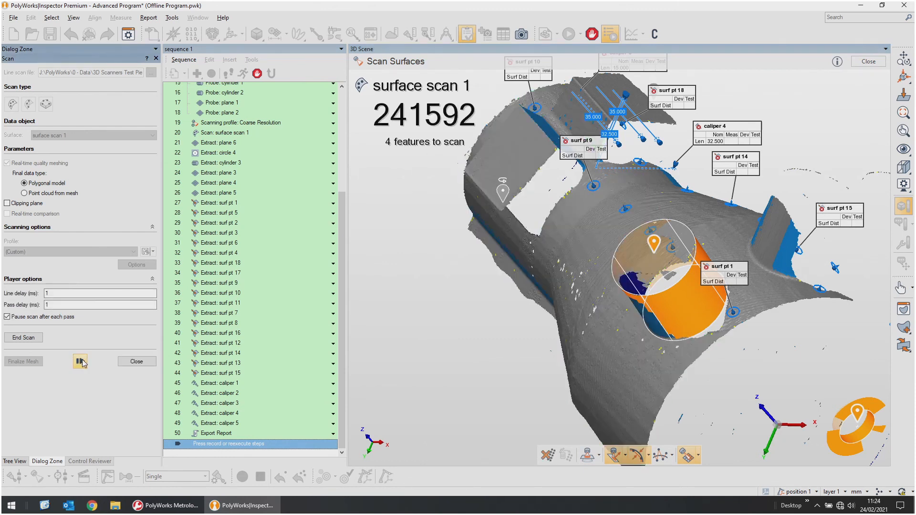
pyautogui.moveTo(507, 183); pyautogui.dragTo(536, 146)
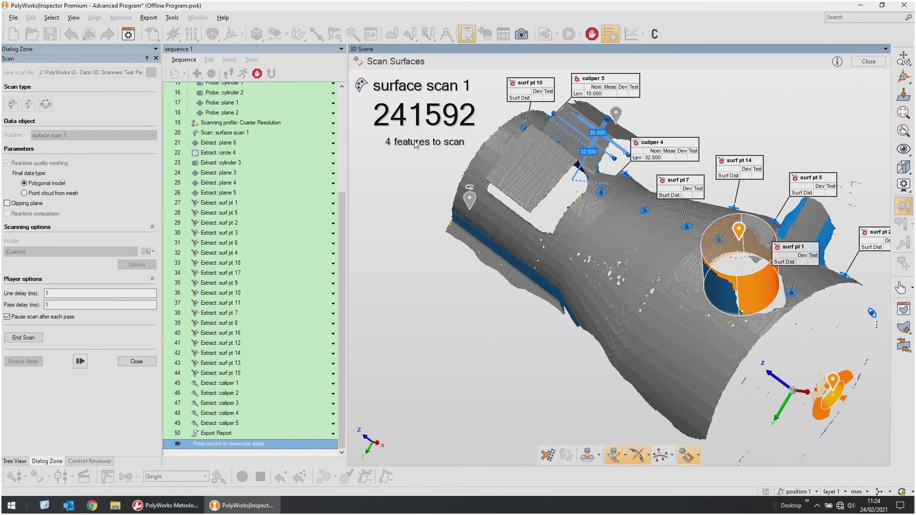
pyautogui.moveTo(655, 263); pyautogui.dragTo(703, 293)
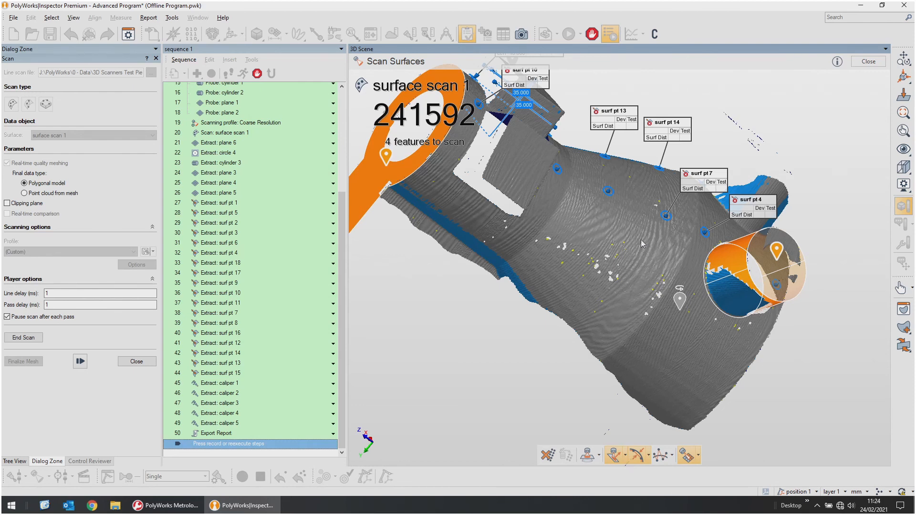
# Review the minimum coverage criteria for each feature type in the scanning guidance options.
pyautogui.moveTo(509, 180); pyautogui.dragTo(564, 225, button='middle')
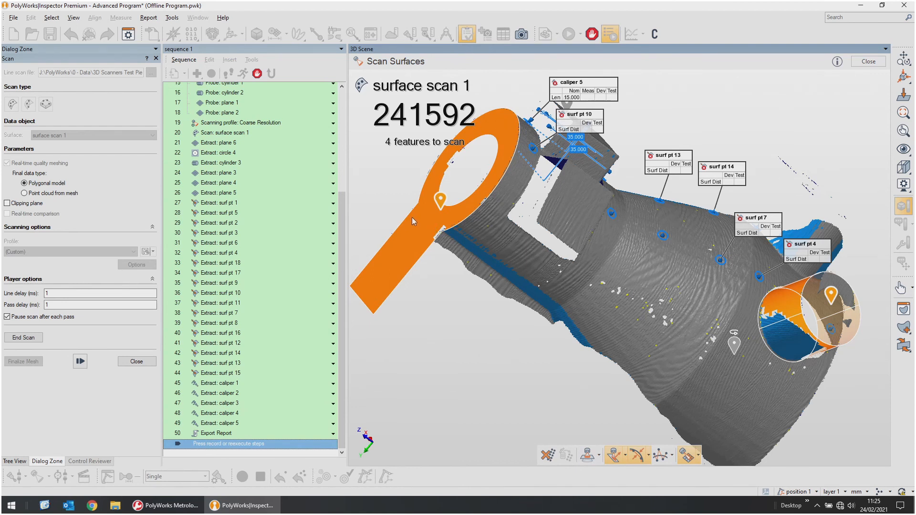
pyautogui.click(699, 452)
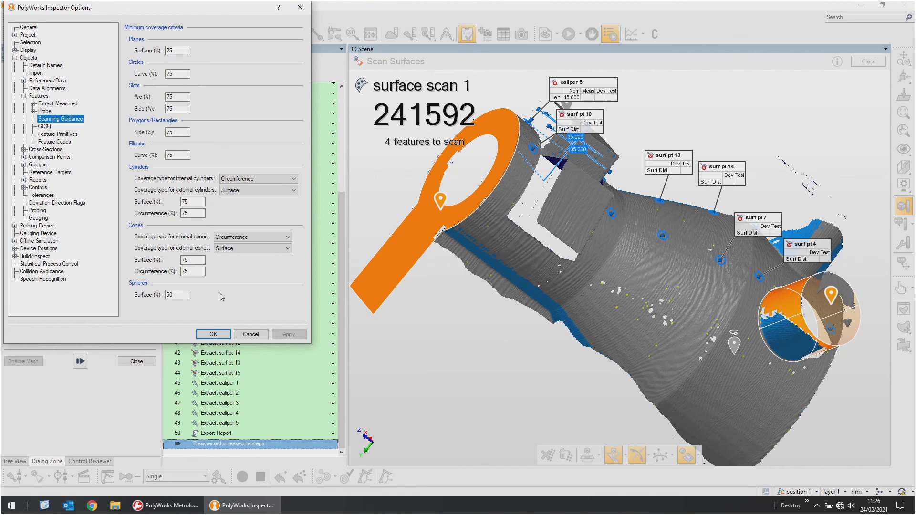
pyautogui.click(225, 337)
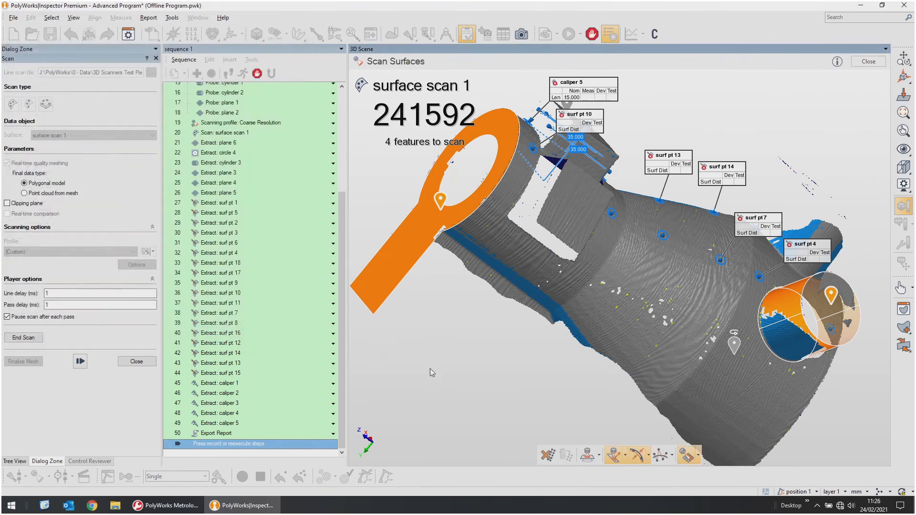
# Turn off pausing after each pass, play the rest of the line scan, and keep the misaligned passes.
pyautogui.click(51, 317)
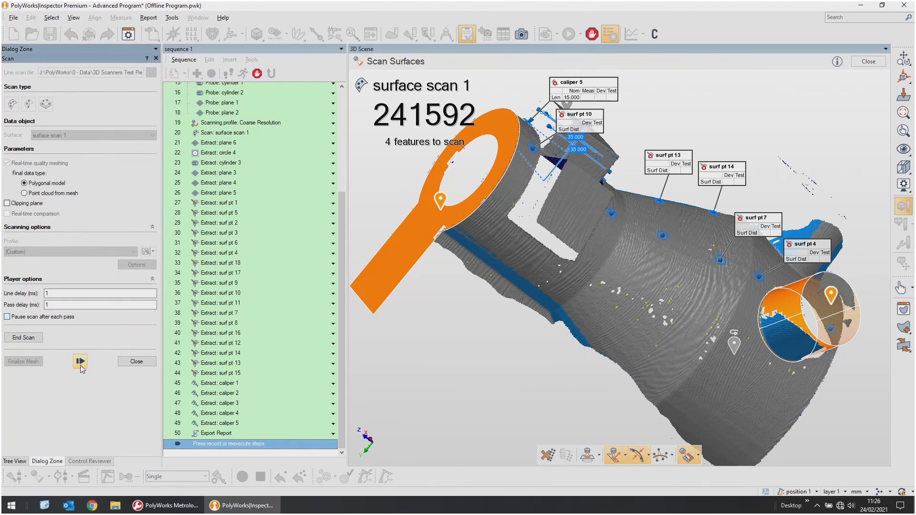
pyautogui.click(80, 362)
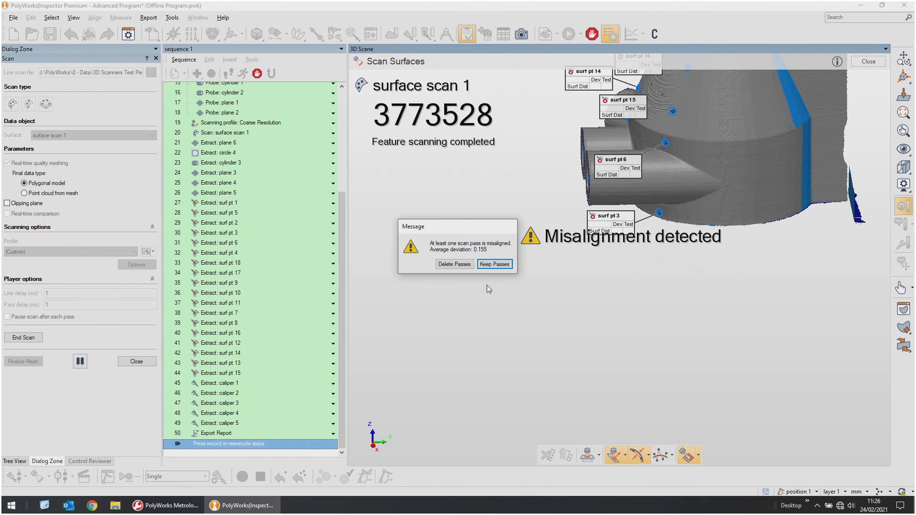
pyautogui.click(492, 266)
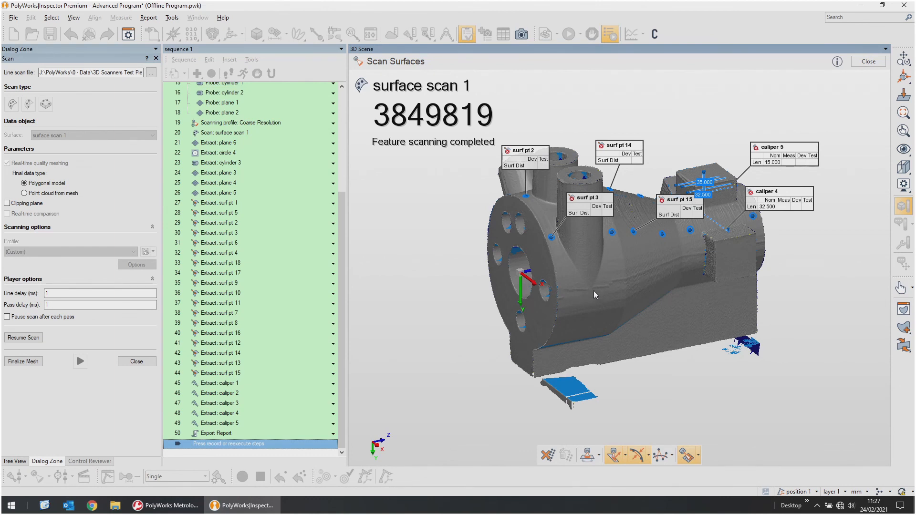
# Finalize the mesh of surface scan 1, close the scan tool, and return to the start of the sequence.
pyautogui.moveTo(611, 275)
pyautogui.mouseDown()
pyautogui.moveTo(608, 308)
pyautogui.moveTo(607, 271)
pyautogui.moveTo(608, 279)
pyautogui.mouseUp()
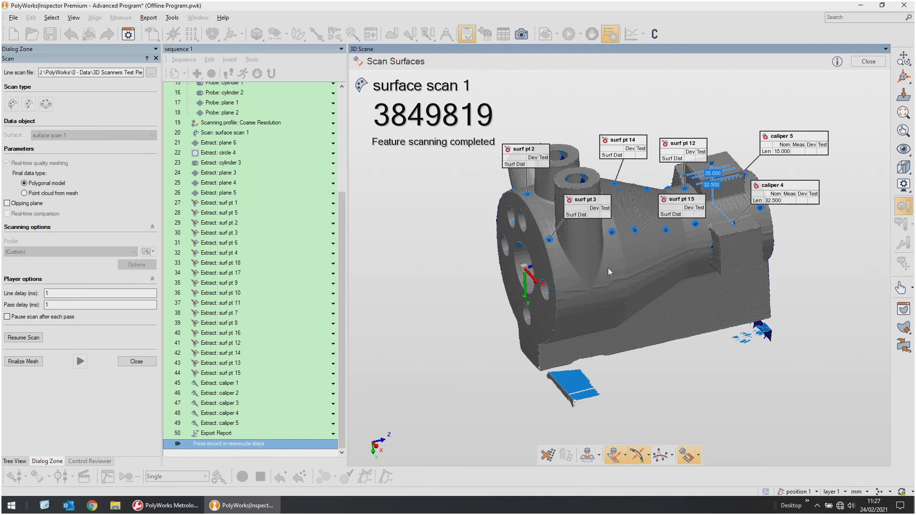
pyautogui.click(30, 363)
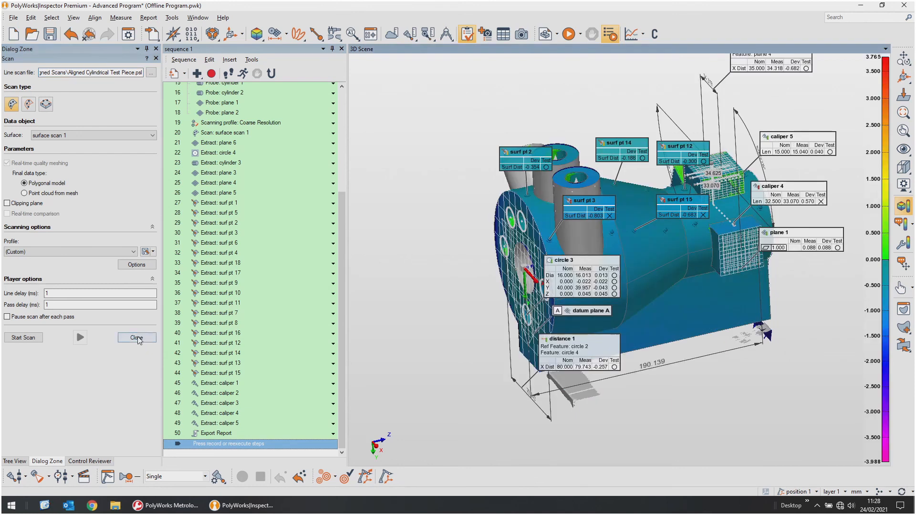
pyautogui.click(137, 338)
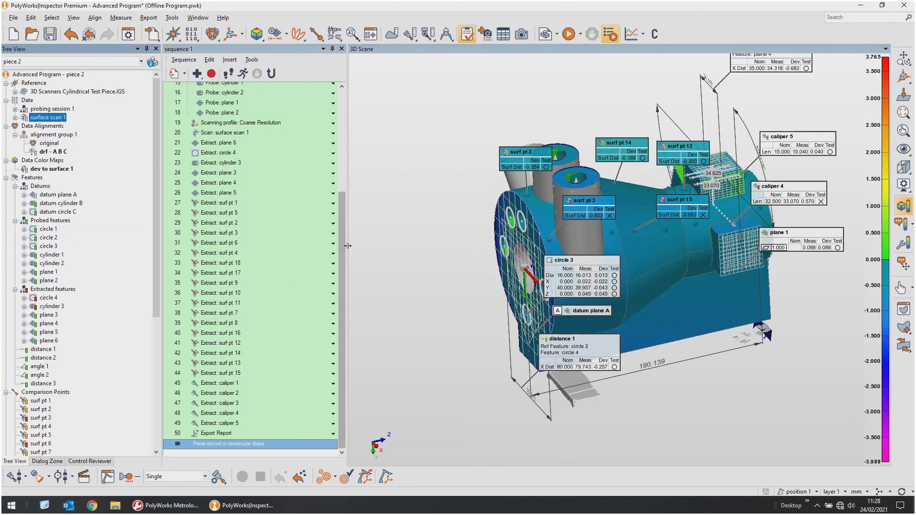
pyautogui.moveTo(341, 249); pyautogui.dragTo(340, 141)
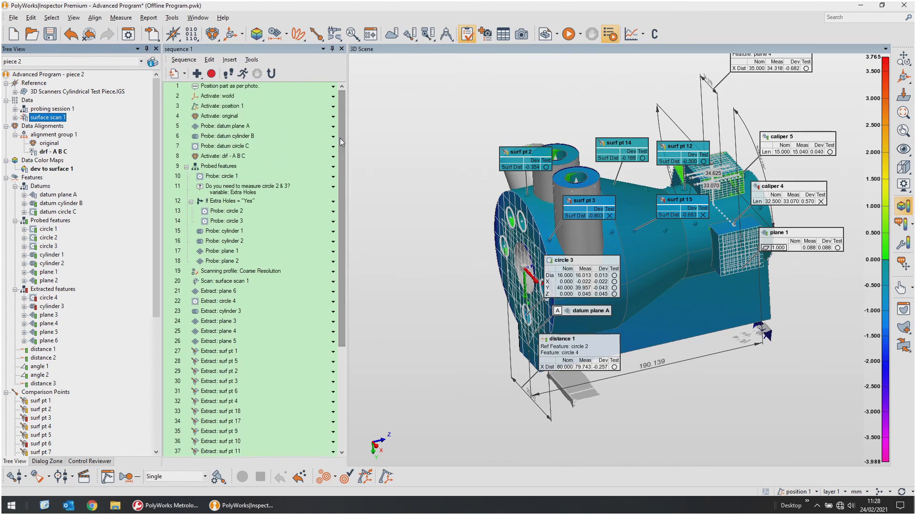